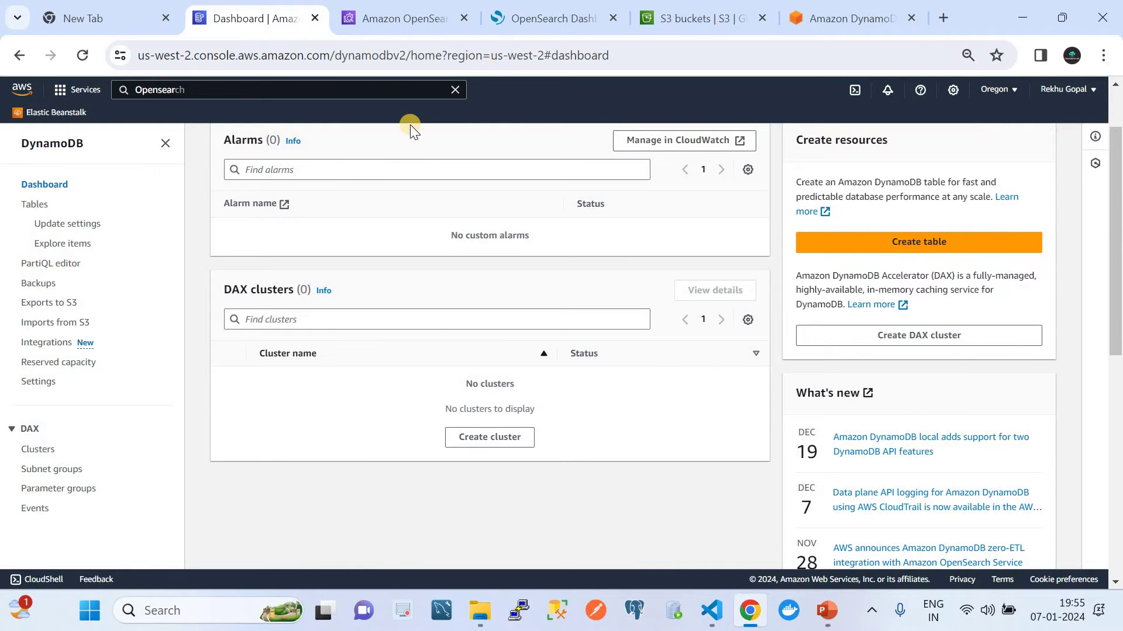
{"action": "left_click", "coordinate": [381, 14]}
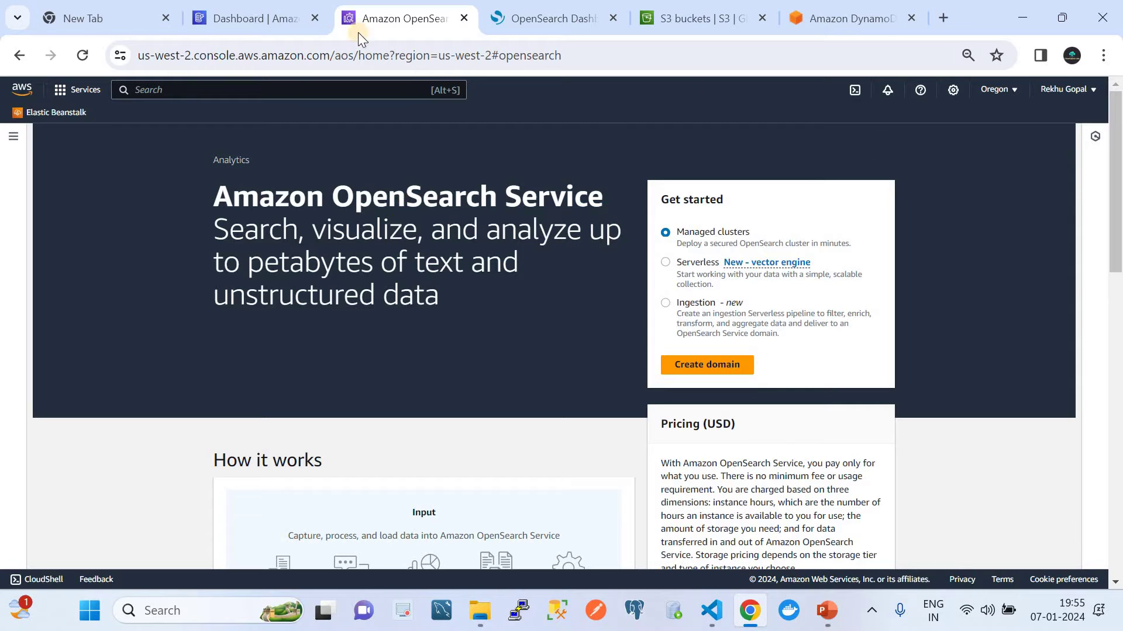
{"action": "left_click", "coordinate": [222, 23]}
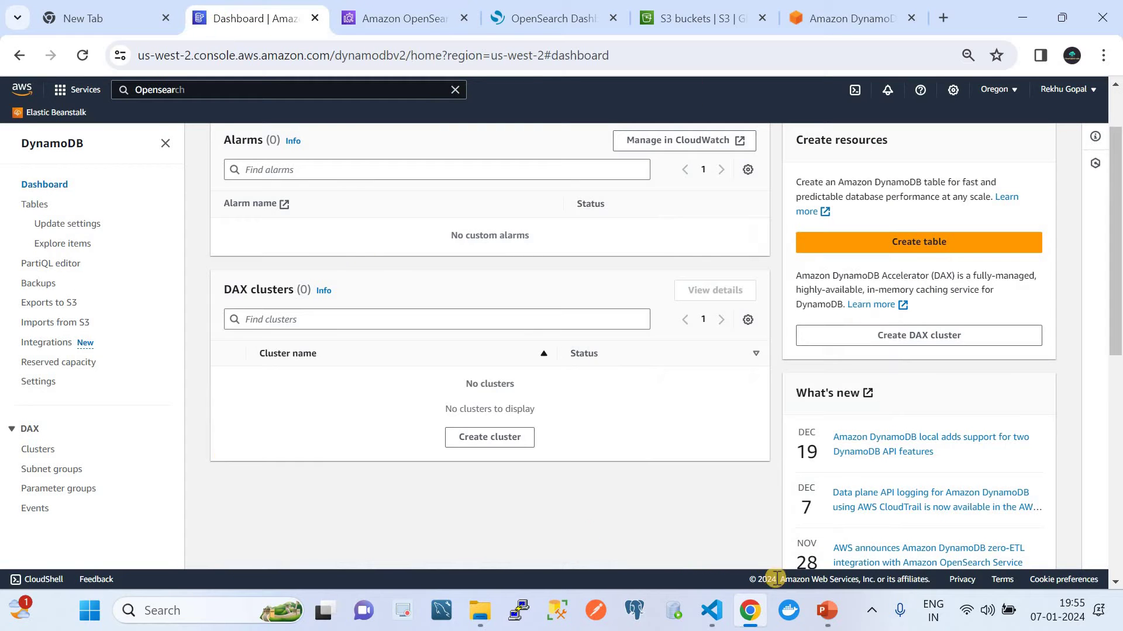
{"action": "left_click", "coordinate": [826, 610]}
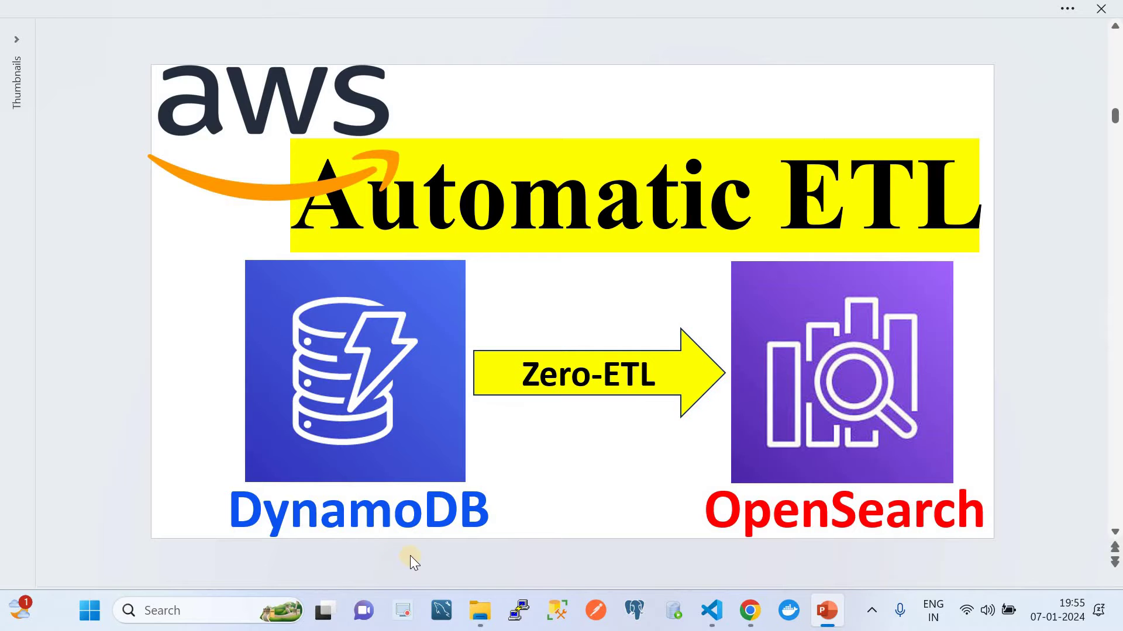
{"action": "left_click", "coordinate": [750, 610]}
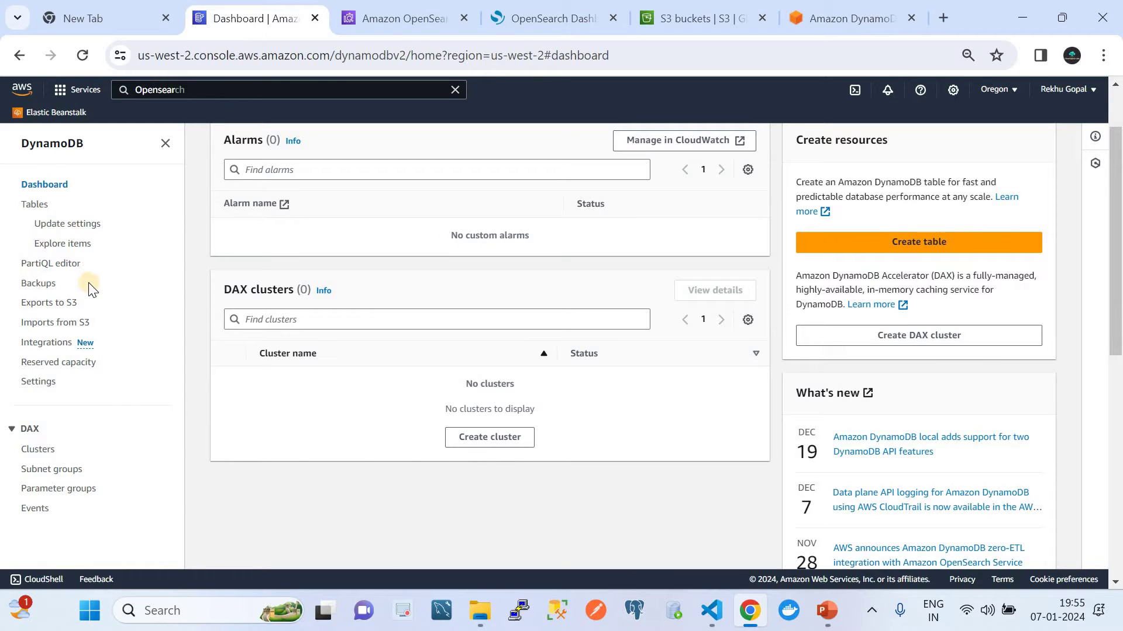
Step: Scan the FaceRecords table to list its 16 items with address, city and country attributes
{"action": "left_click", "coordinate": [34, 206]}
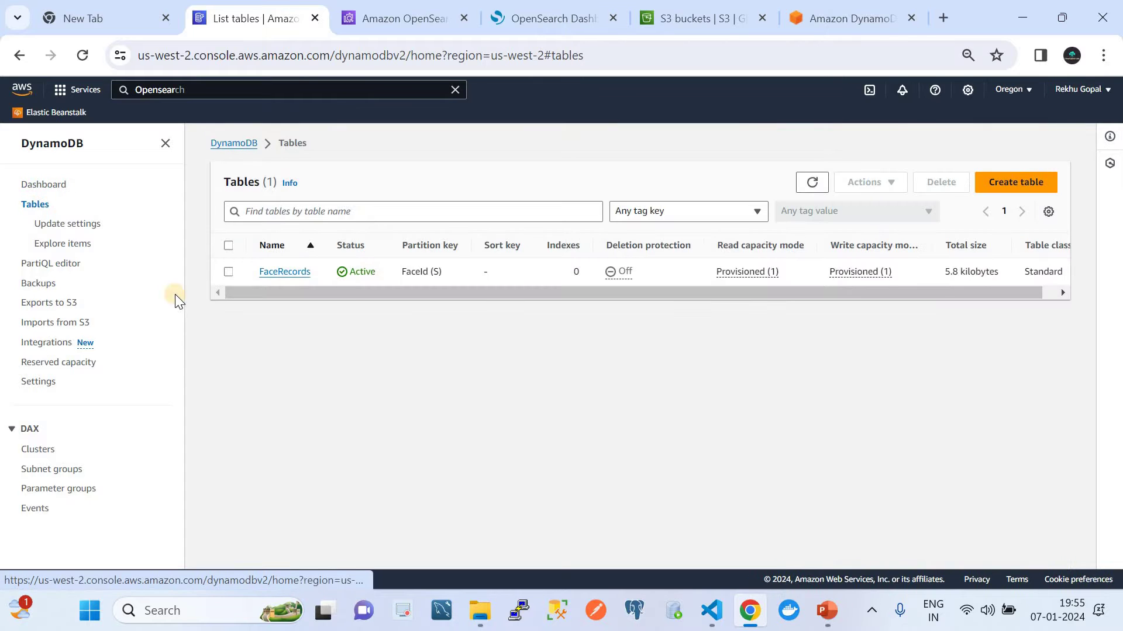
{"action": "left_click", "coordinate": [298, 270]}
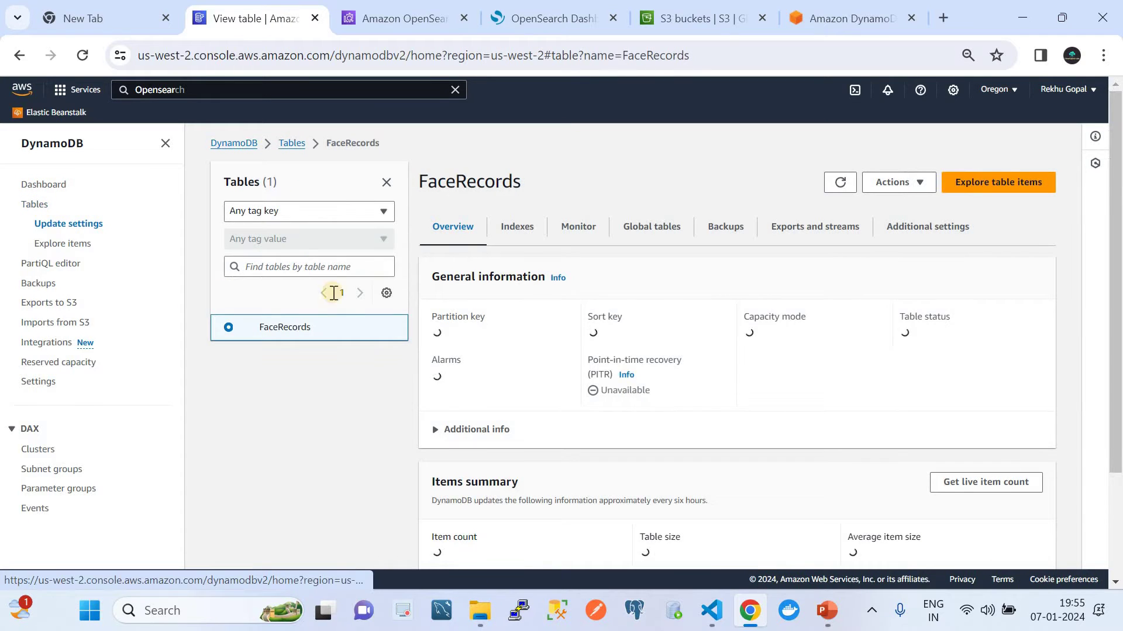
{"action": "left_click", "coordinate": [996, 186]}
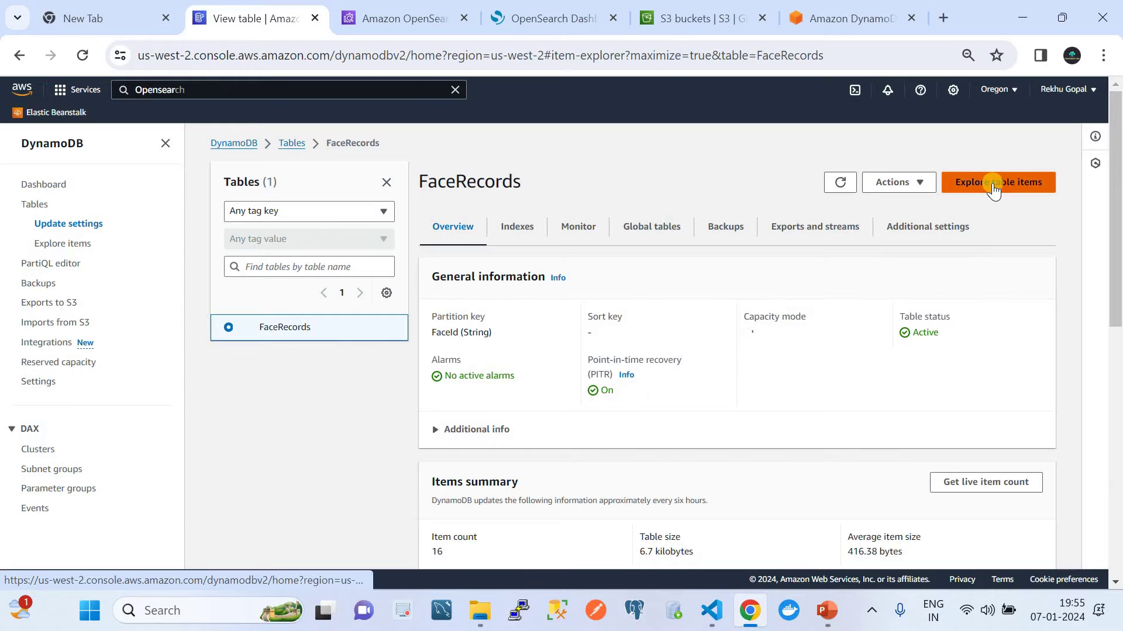
{"action": "scroll", "coordinate": [770, 417], "scroll_direction": "down", "scroll_amount": 5}
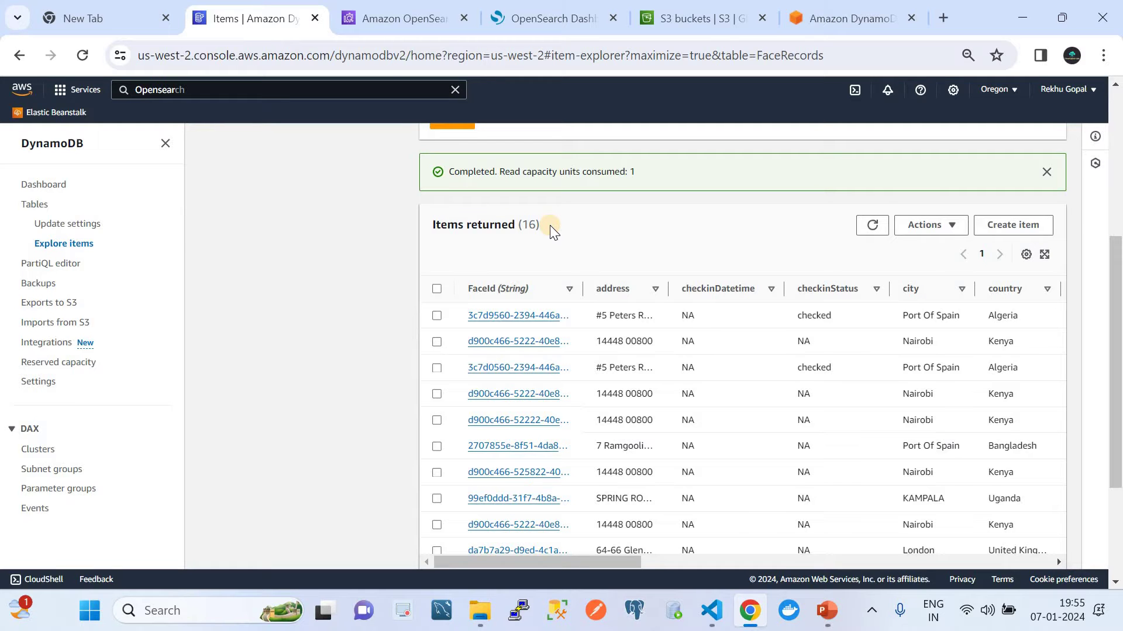
Step: List the OpenSearch domains with the Name column widened so dynamotoopensearch shows in full
{"action": "left_click", "coordinate": [384, 23]}
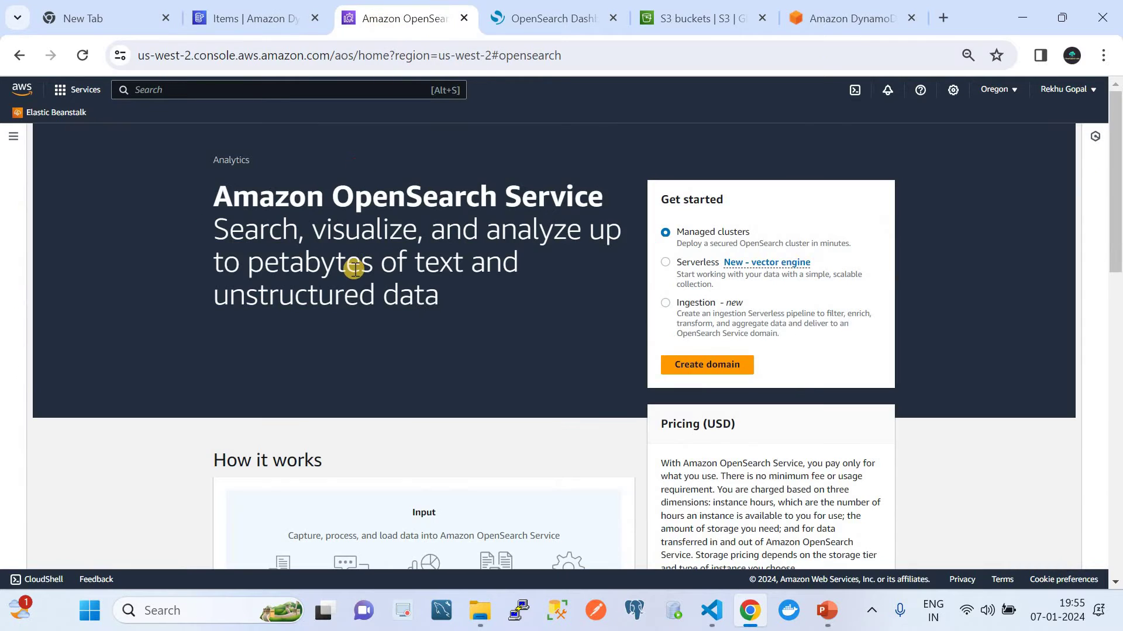
{"action": "left_click", "coordinate": [16, 136]}
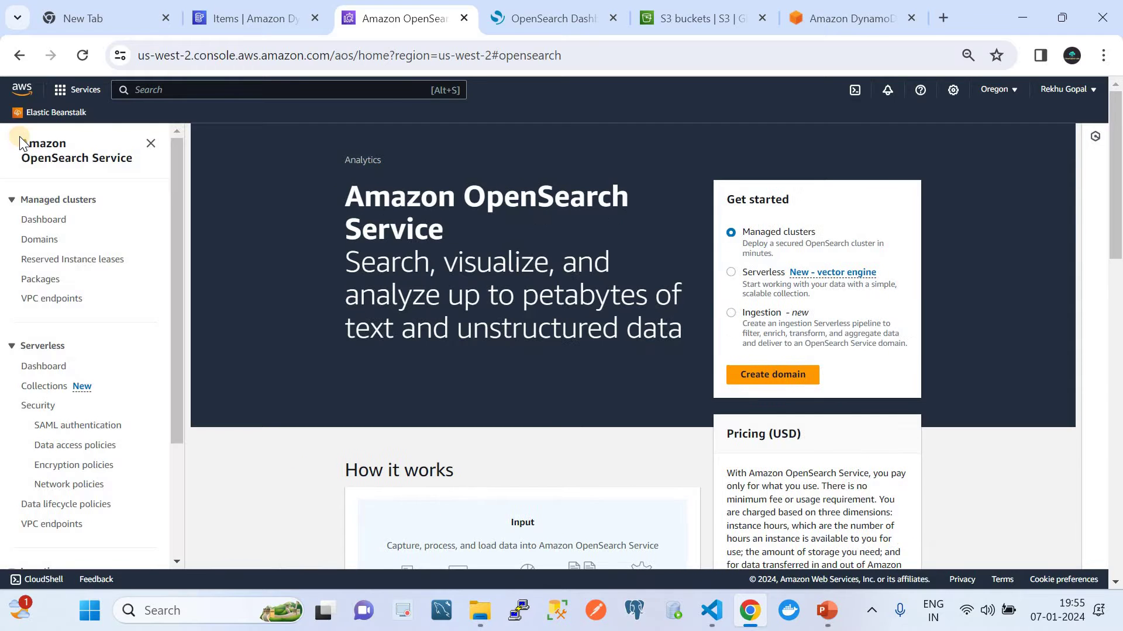
{"action": "left_click", "coordinate": [41, 240]}
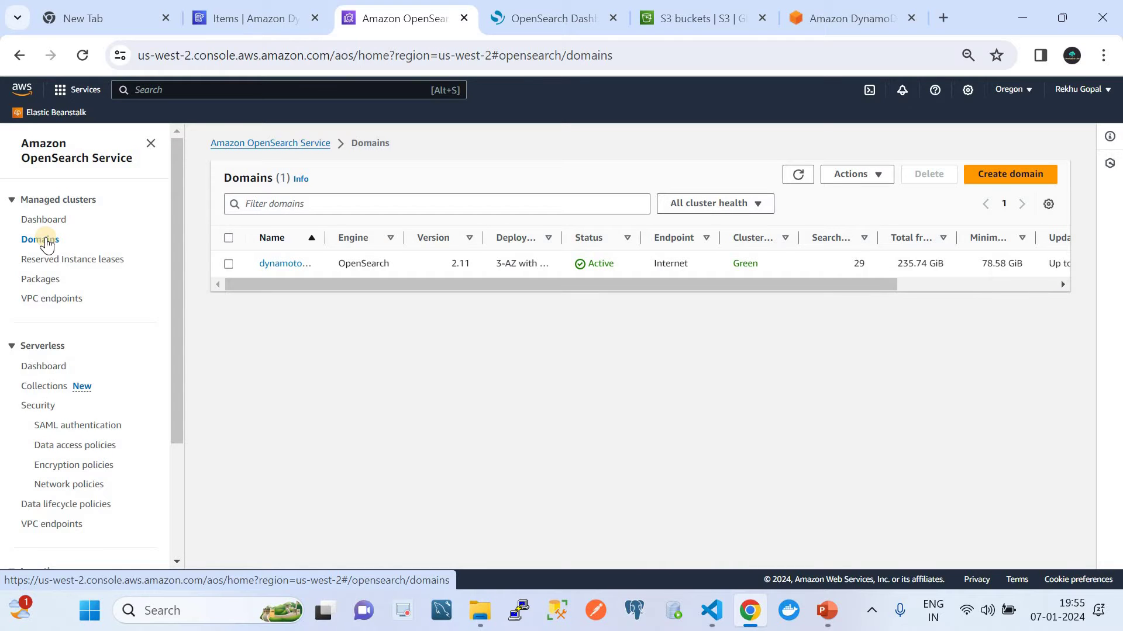
{"action": "left_click_drag", "start_coordinate": [324, 234], "coordinate": [437, 233]}
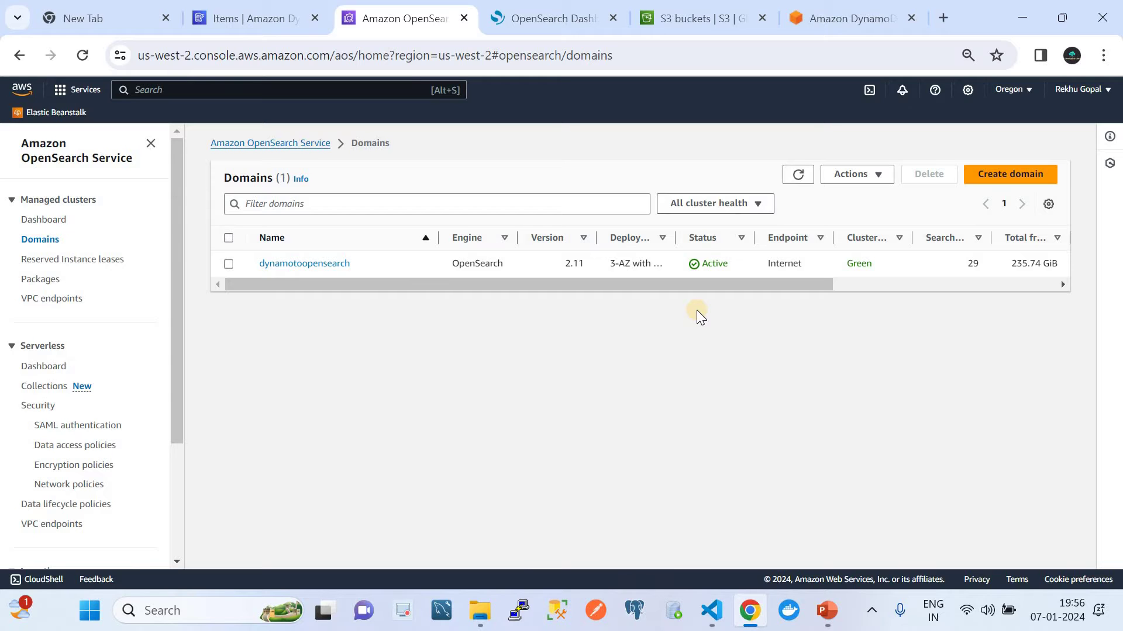
Step: Start a new OpenSearch domain named 'gdhfghjhjghkg'
{"action": "left_click", "coordinate": [981, 177]}
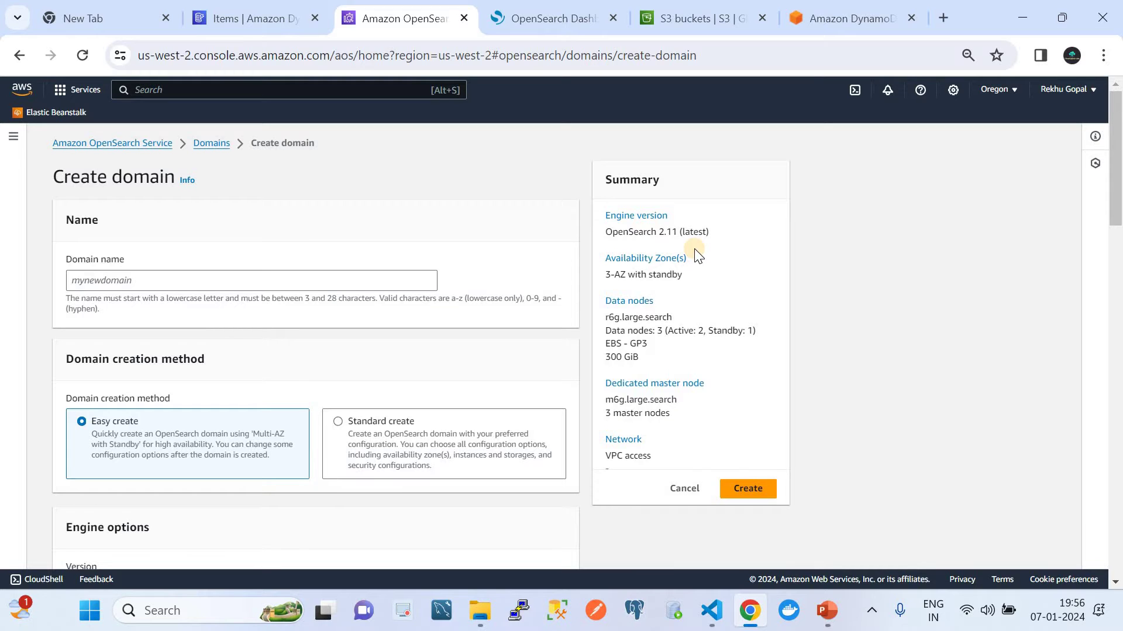
{"action": "left_click", "coordinate": [297, 276]}
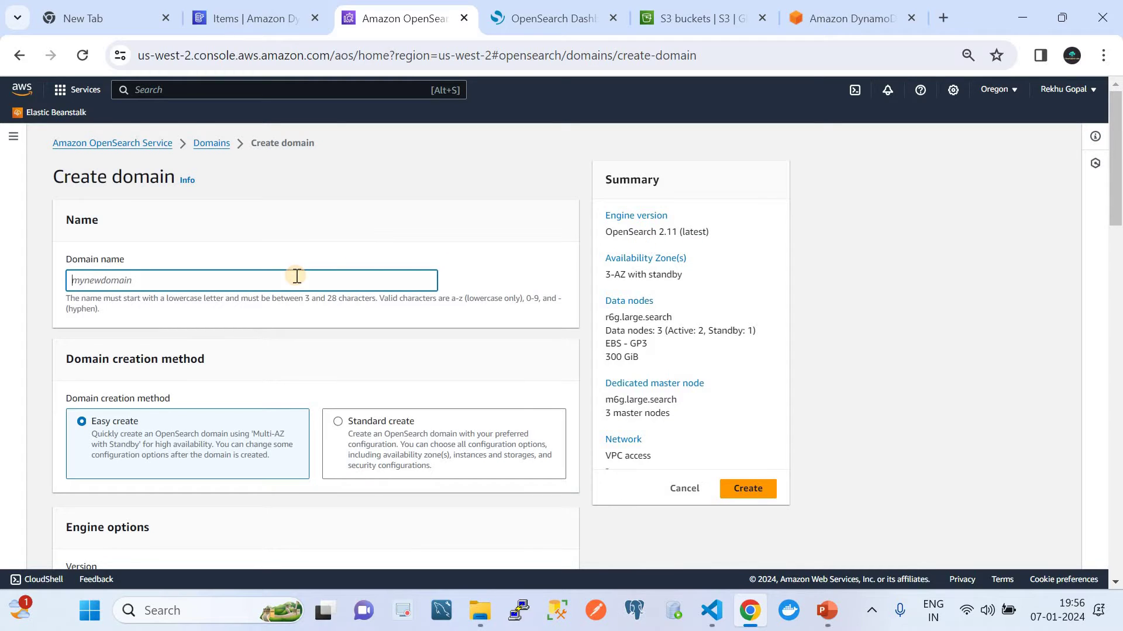
{"action": "type", "text": "gdhfghjhjghkg"}
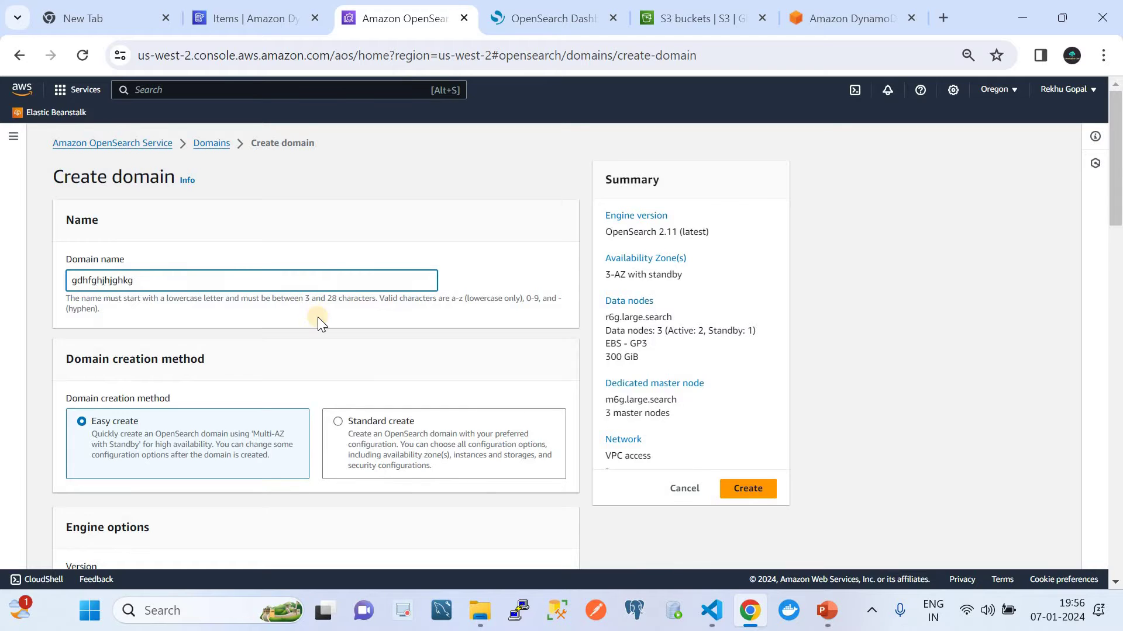
Step: Switch the new domain's network setting from VPC access to Public access
{"action": "scroll", "coordinate": [317, 317], "scroll_direction": "down", "scroll_amount": 3}
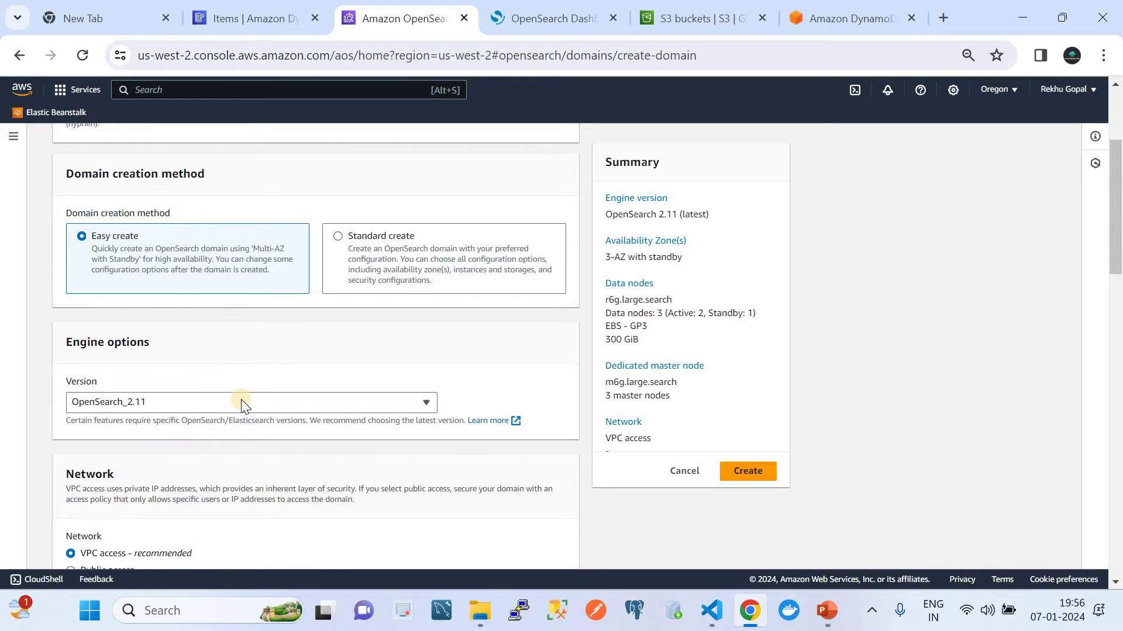
{"action": "scroll", "coordinate": [241, 403], "scroll_direction": "down", "scroll_amount": 2}
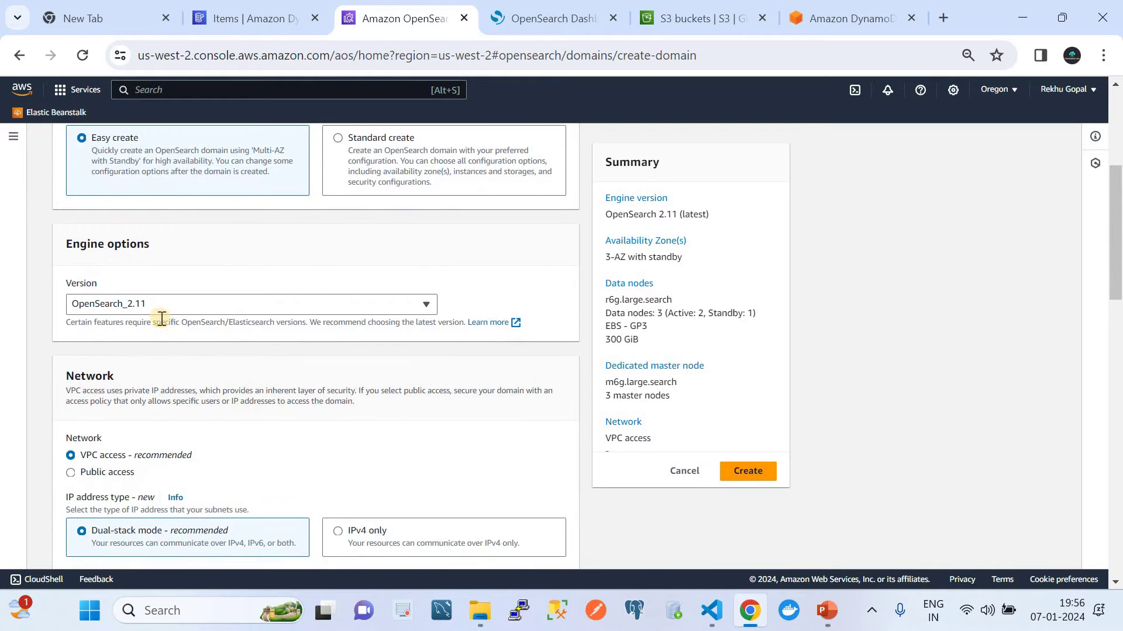
{"action": "scroll", "coordinate": [176, 310], "scroll_direction": "down", "scroll_amount": 5}
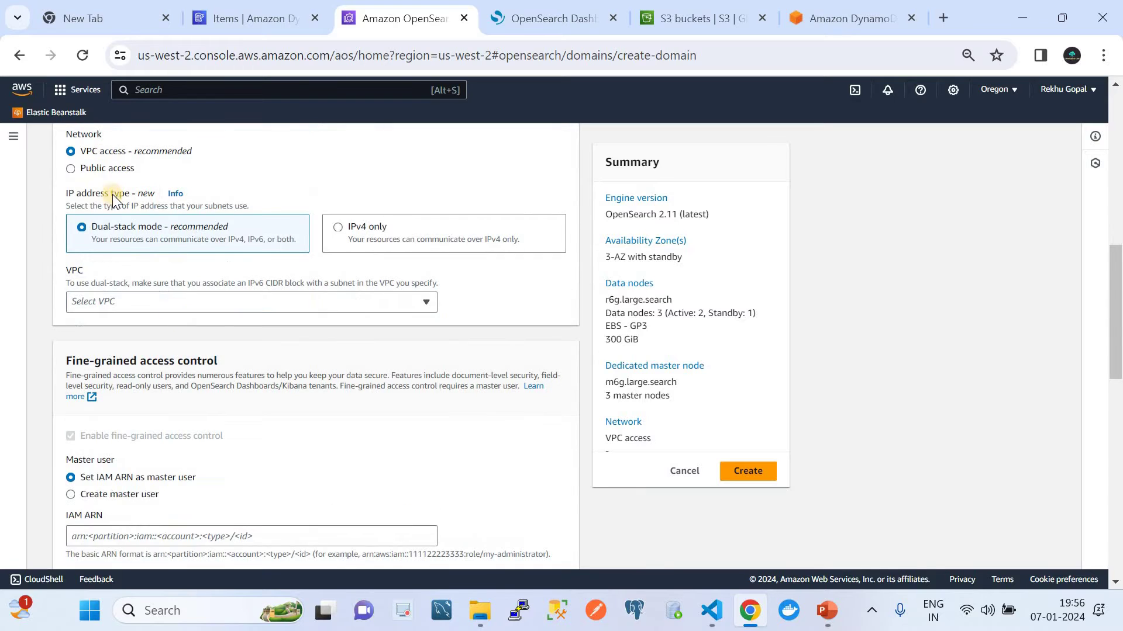
{"action": "scroll", "coordinate": [113, 214], "scroll_direction": "up", "scroll_amount": 2}
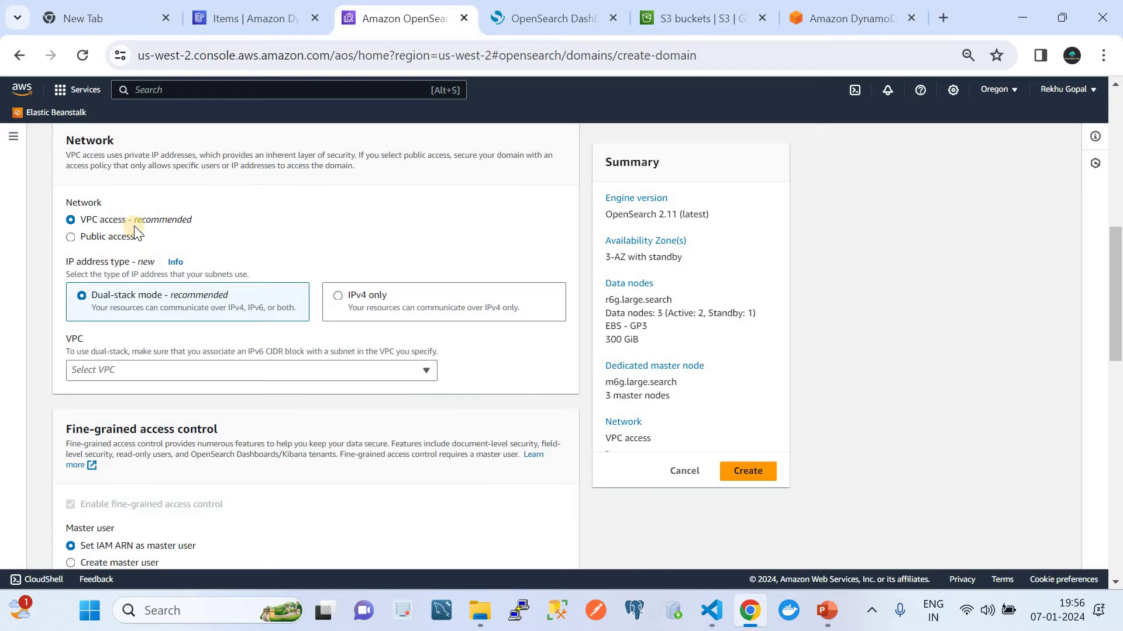
{"action": "left_click", "coordinate": [70, 237]}
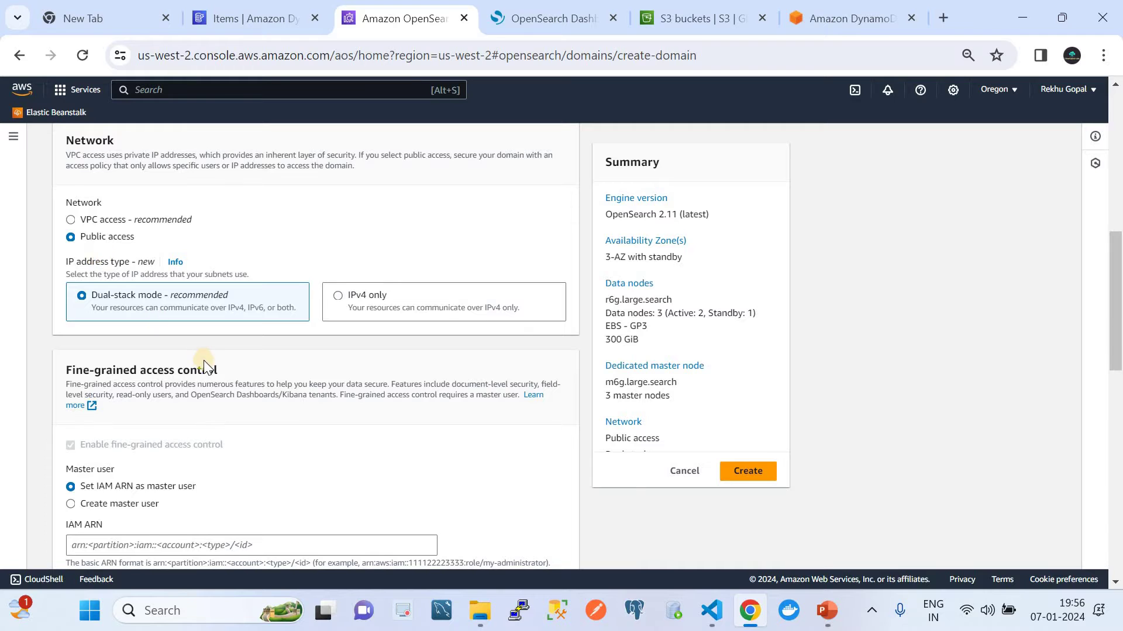
Step: Create a master user named 'admin' and enter a master password
{"action": "scroll", "coordinate": [198, 355], "scroll_direction": "down", "scroll_amount": 3}
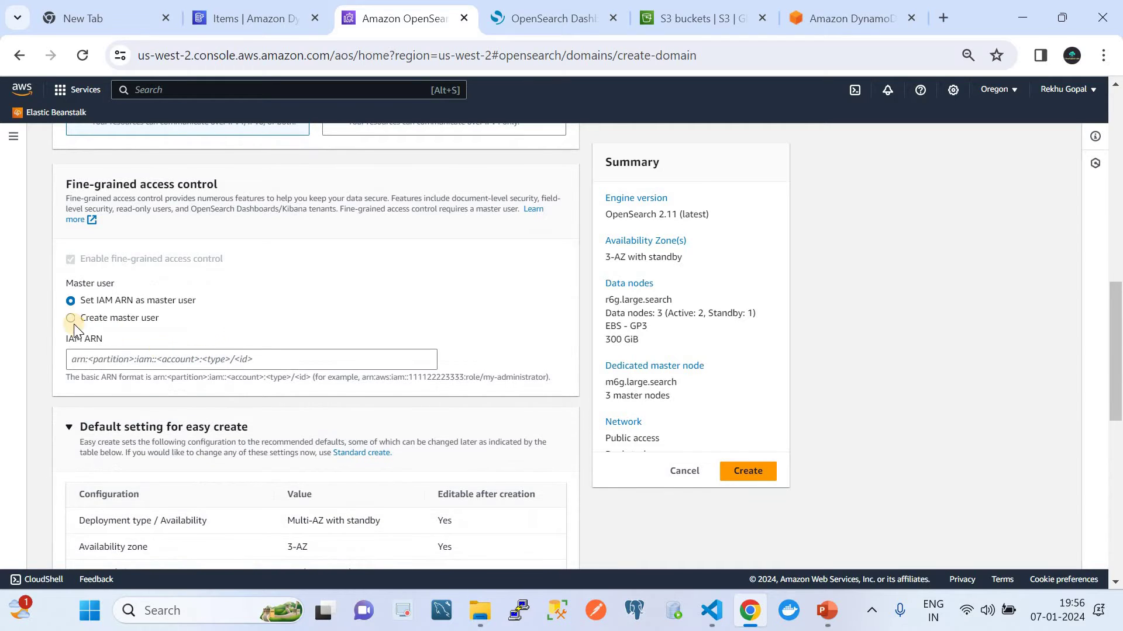
{"action": "left_click", "coordinate": [72, 324]}
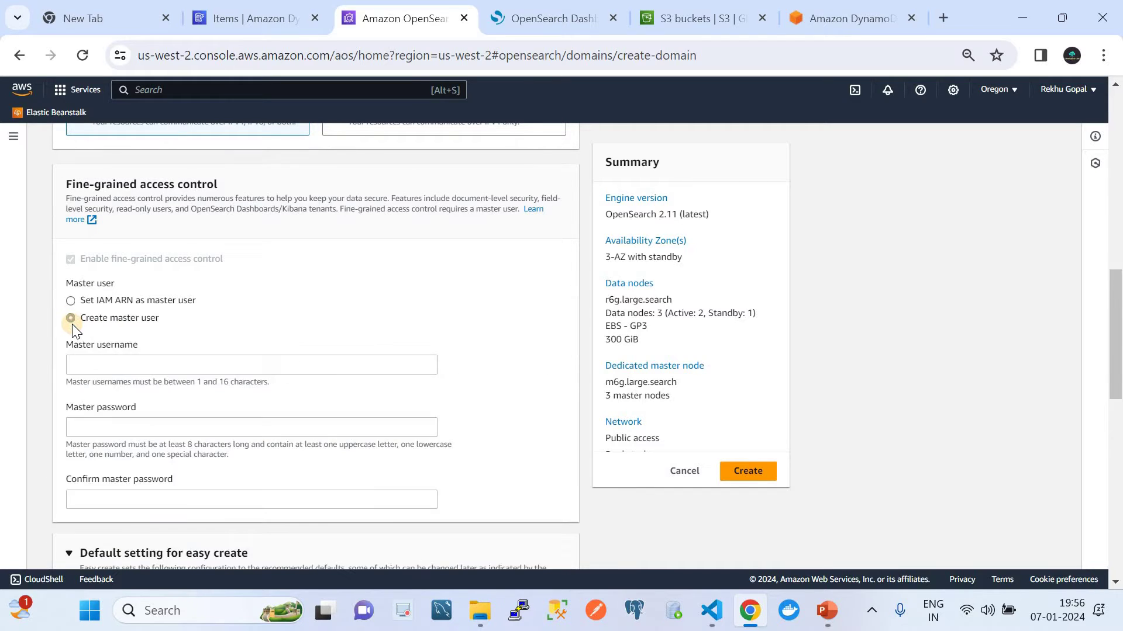
{"action": "left_click", "coordinate": [170, 358]}
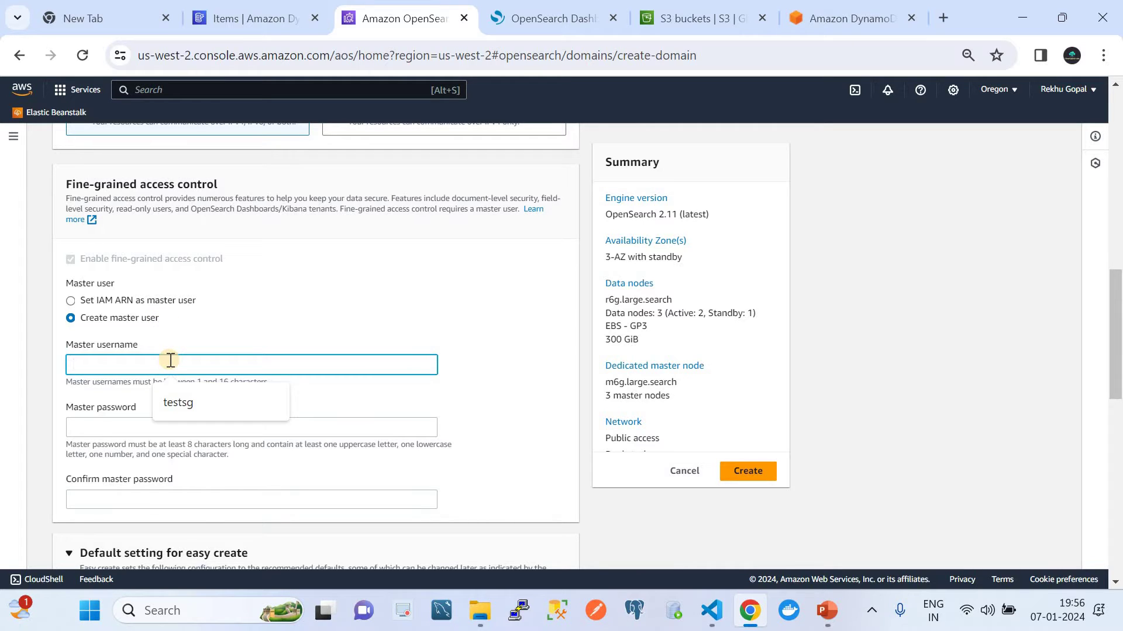
{"action": "type", "text": "admu"}
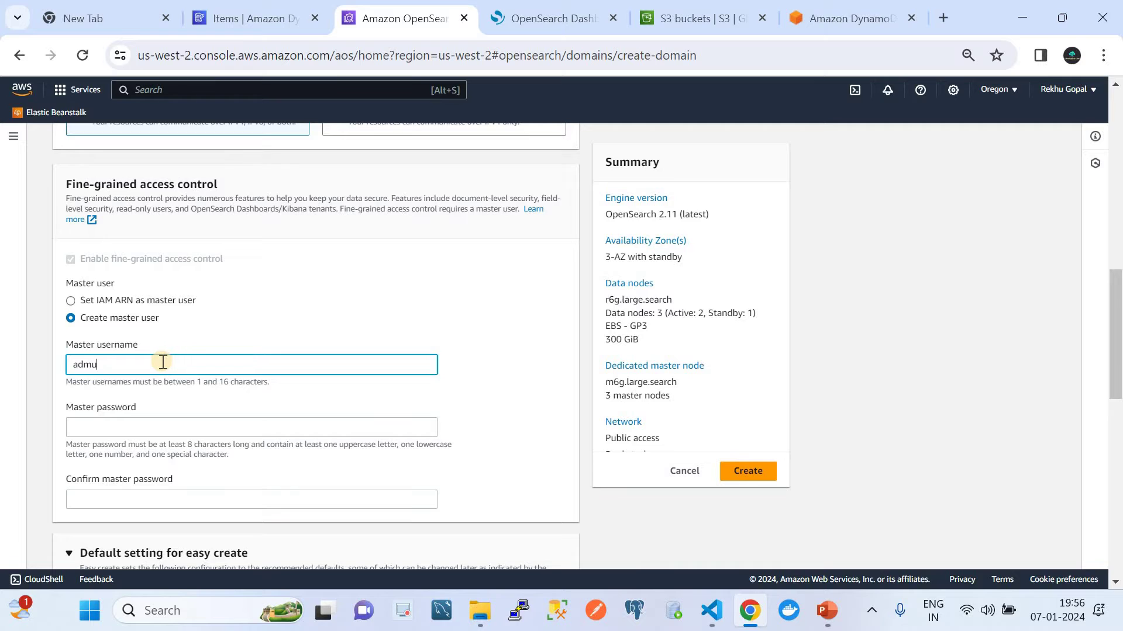
{"action": "key", "text": "BackSpace"}
{"action": "type", "text": "in"}
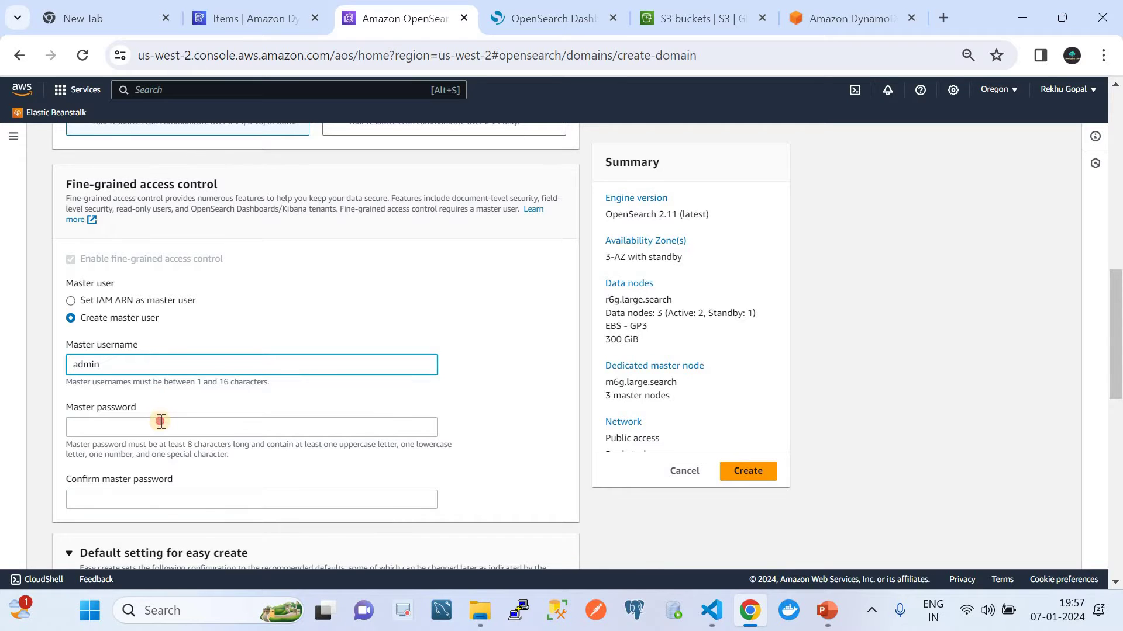
{"action": "left_click", "coordinate": [161, 422]}
{"action": "type", "text": "Admi"}
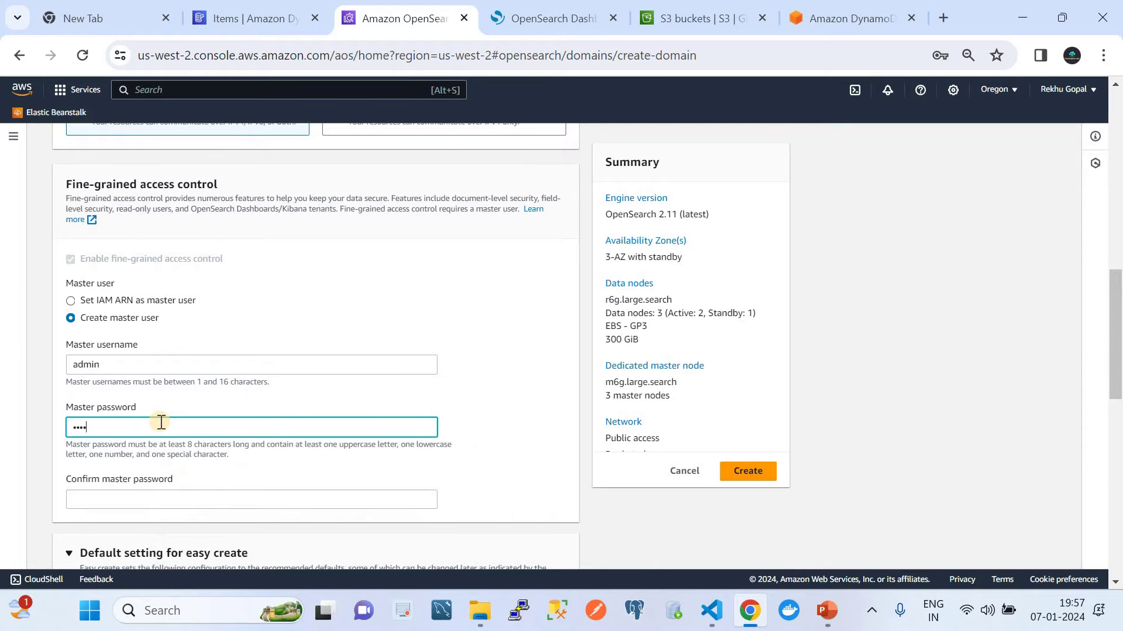
Step: Cancel the domain creation and return to the Domains list
{"action": "scroll", "coordinate": [193, 375], "scroll_direction": "down", "scroll_amount": 2}
{"action": "scroll", "coordinate": [196, 378], "scroll_direction": "up", "scroll_amount": 1}
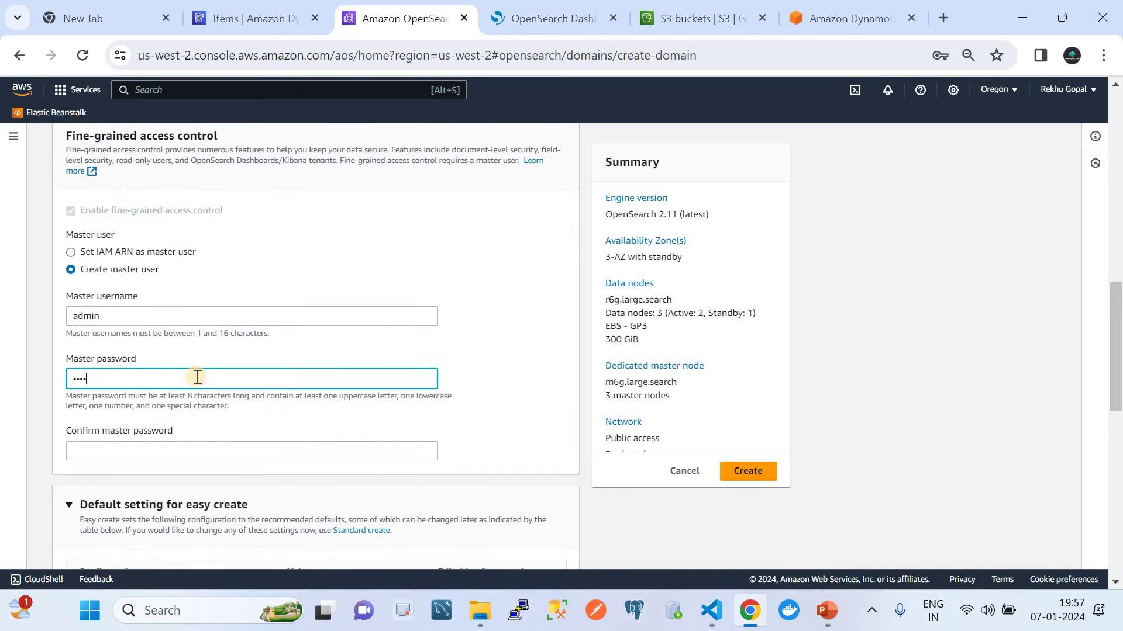
{"action": "scroll", "coordinate": [198, 377], "scroll_direction": "up", "scroll_amount": 2}
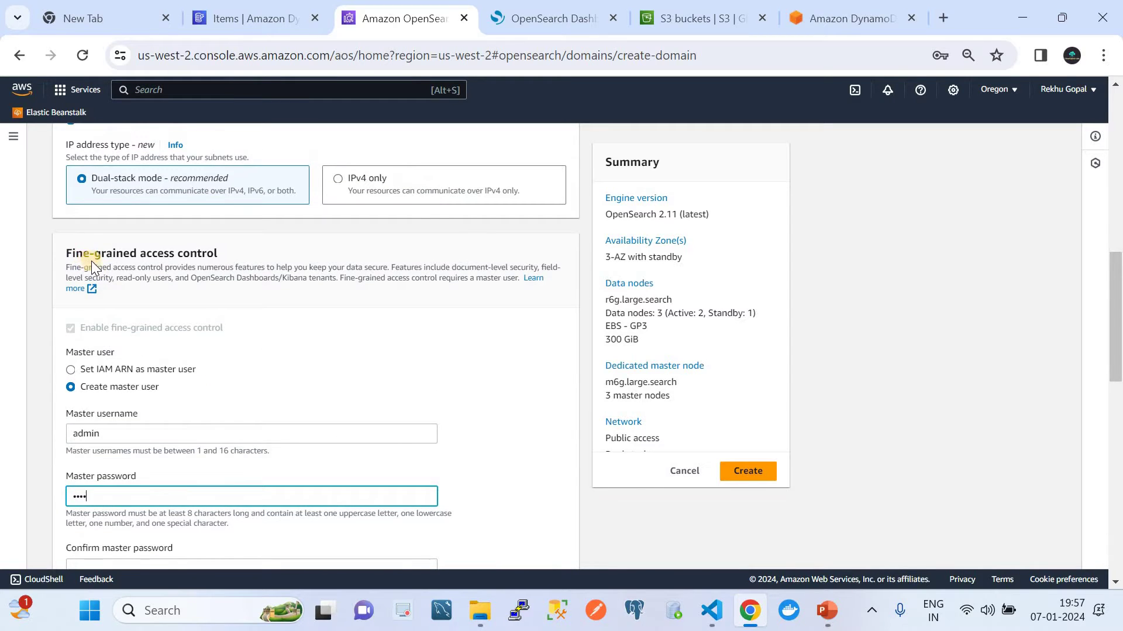
{"action": "scroll", "coordinate": [198, 308], "scroll_direction": "down", "scroll_amount": 8}
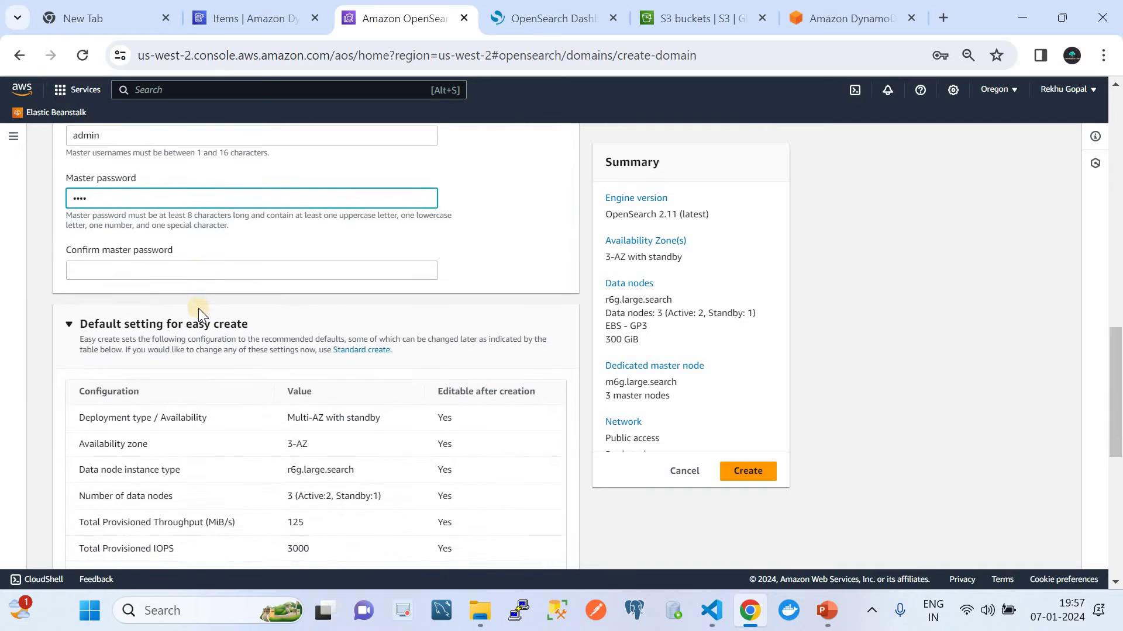
{"action": "key", "text": "super+Tab"}
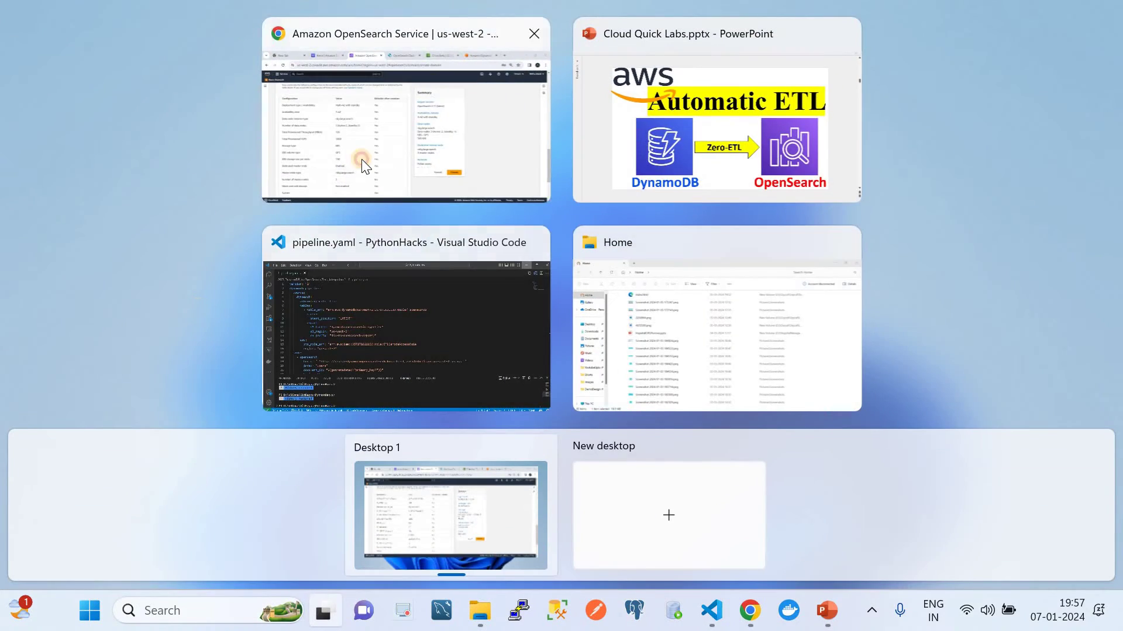
{"action": "left_click", "coordinate": [362, 159]}
{"action": "scroll", "coordinate": [342, 418], "scroll_direction": "down", "scroll_amount": 4}
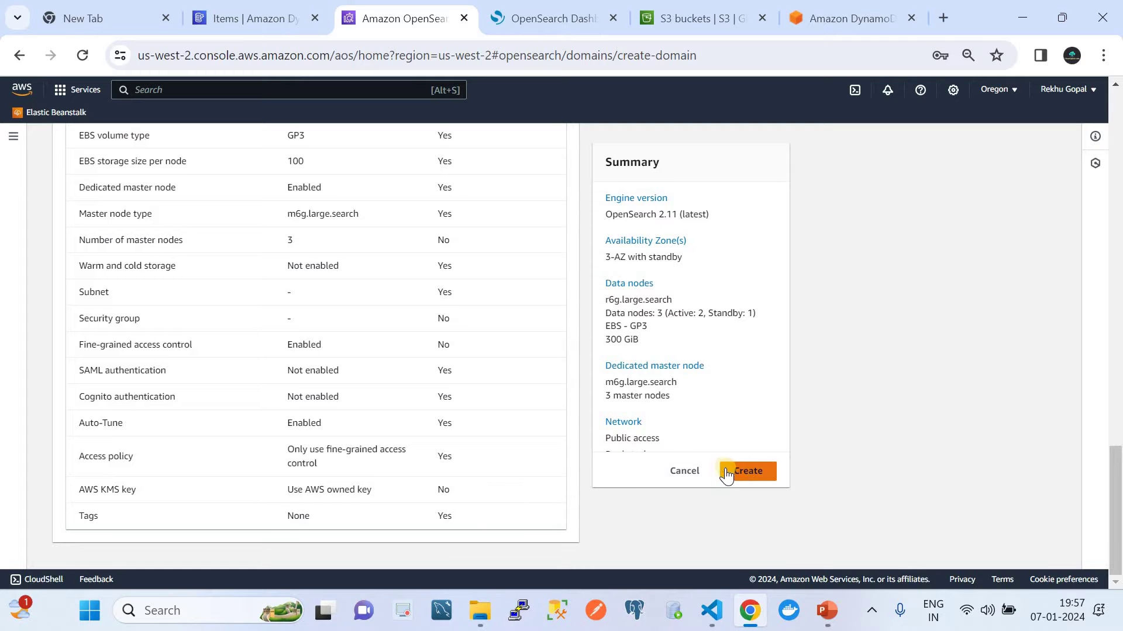
{"action": "left_click", "coordinate": [682, 471]}
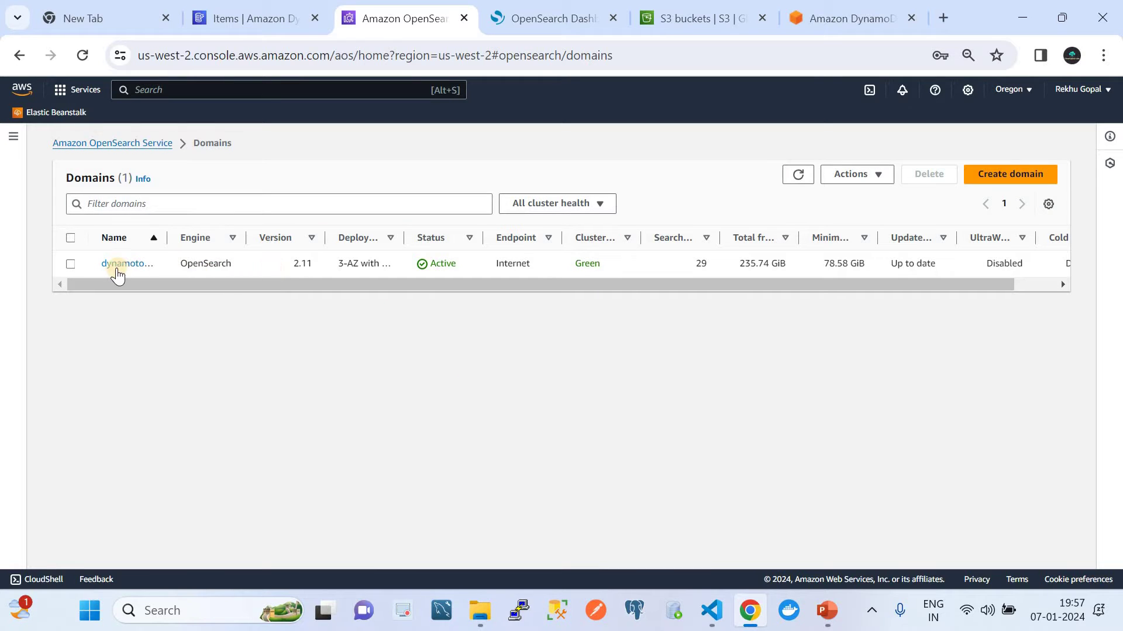
{"action": "left_click", "coordinate": [1027, 174]}
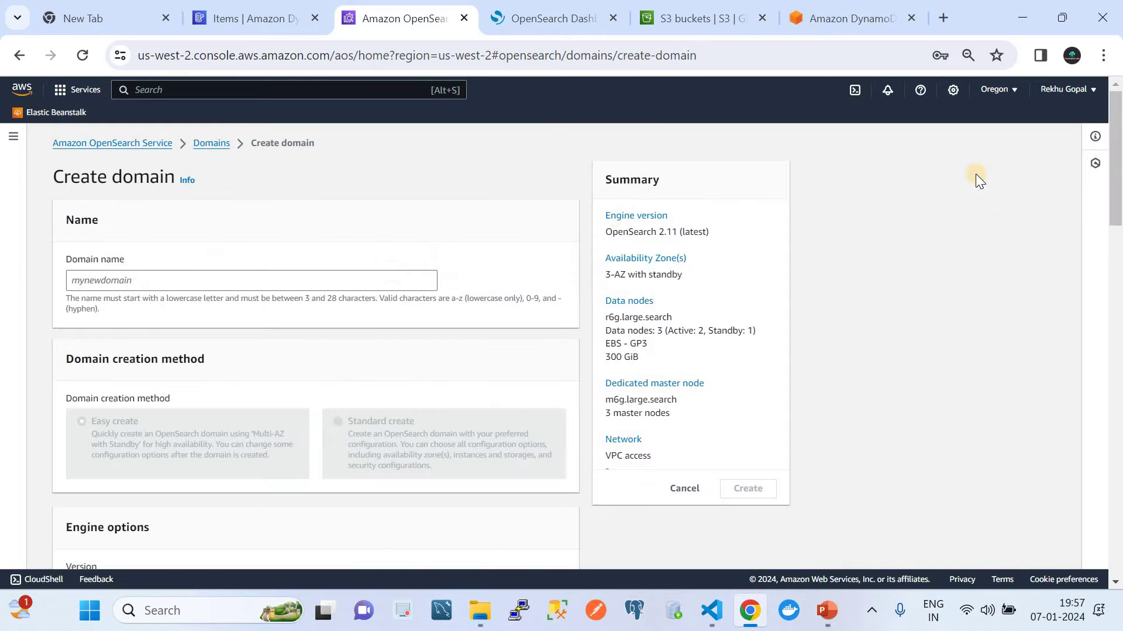
{"action": "scroll", "coordinate": [246, 284], "scroll_direction": "down", "scroll_amount": 12}
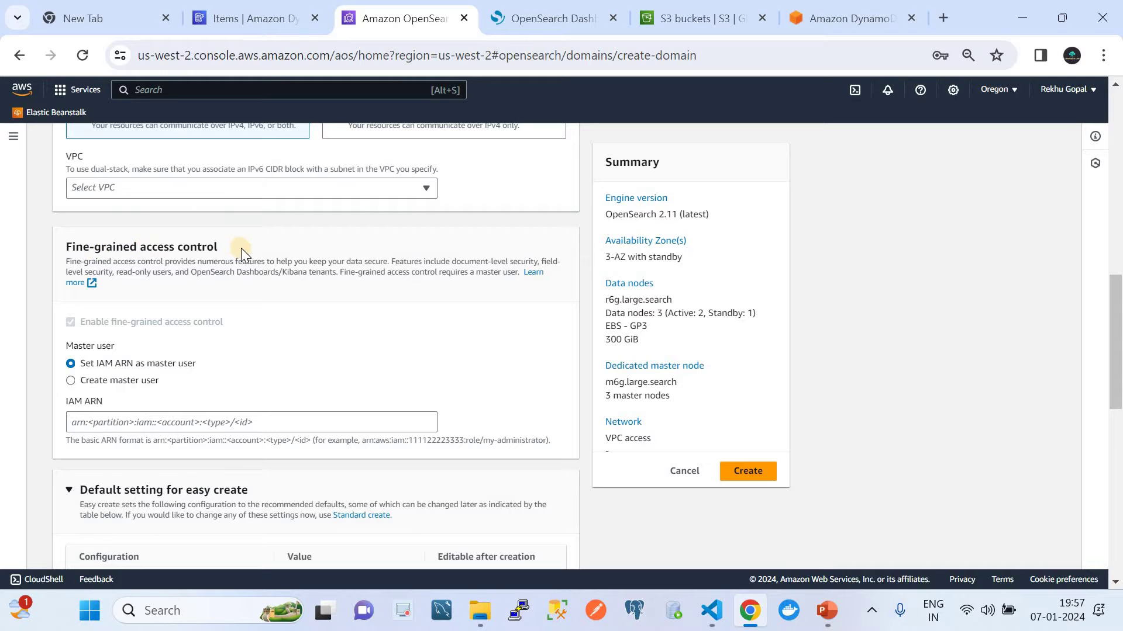
{"action": "left_click", "coordinate": [71, 380]}
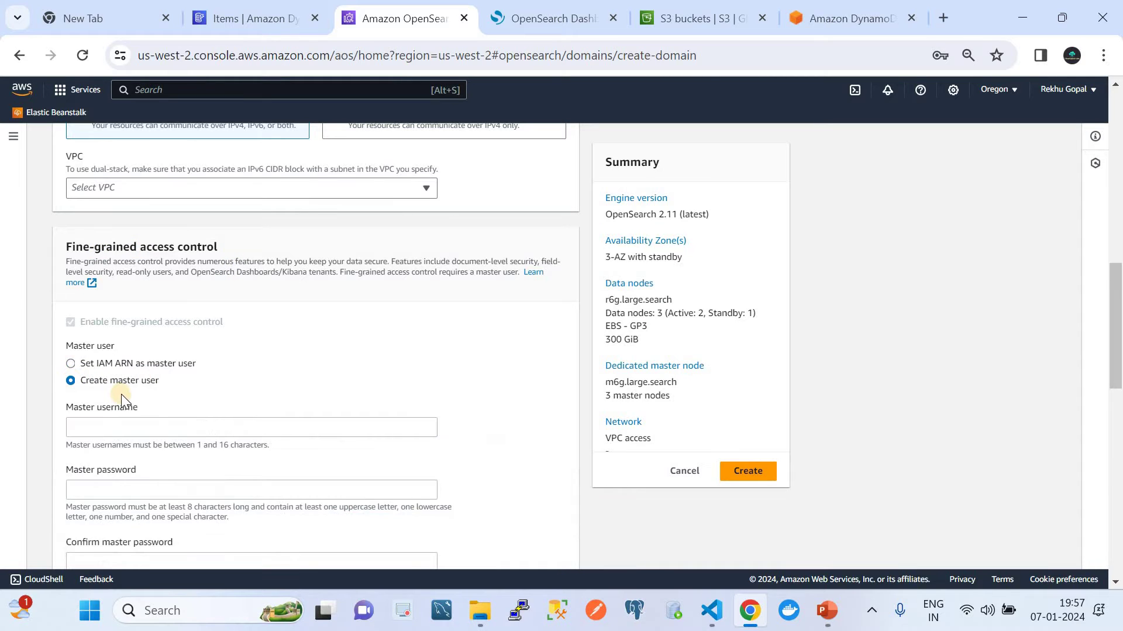
{"action": "scroll", "coordinate": [178, 388], "scroll_direction": "down", "scroll_amount": 2}
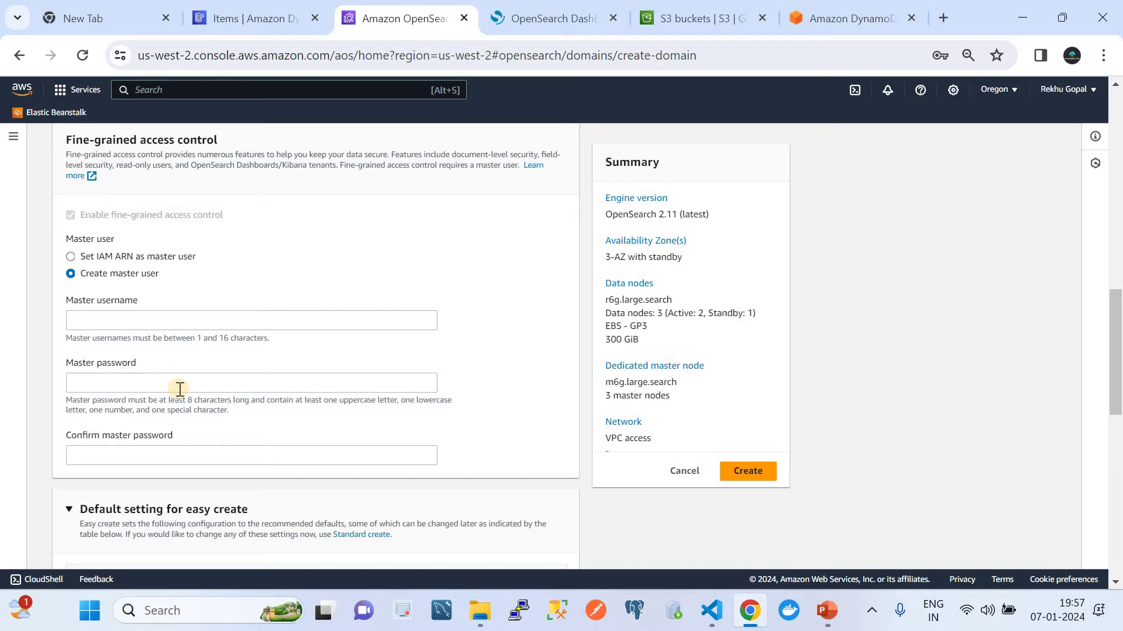
{"action": "scroll", "coordinate": [180, 389], "scroll_direction": "down", "scroll_amount": 5}
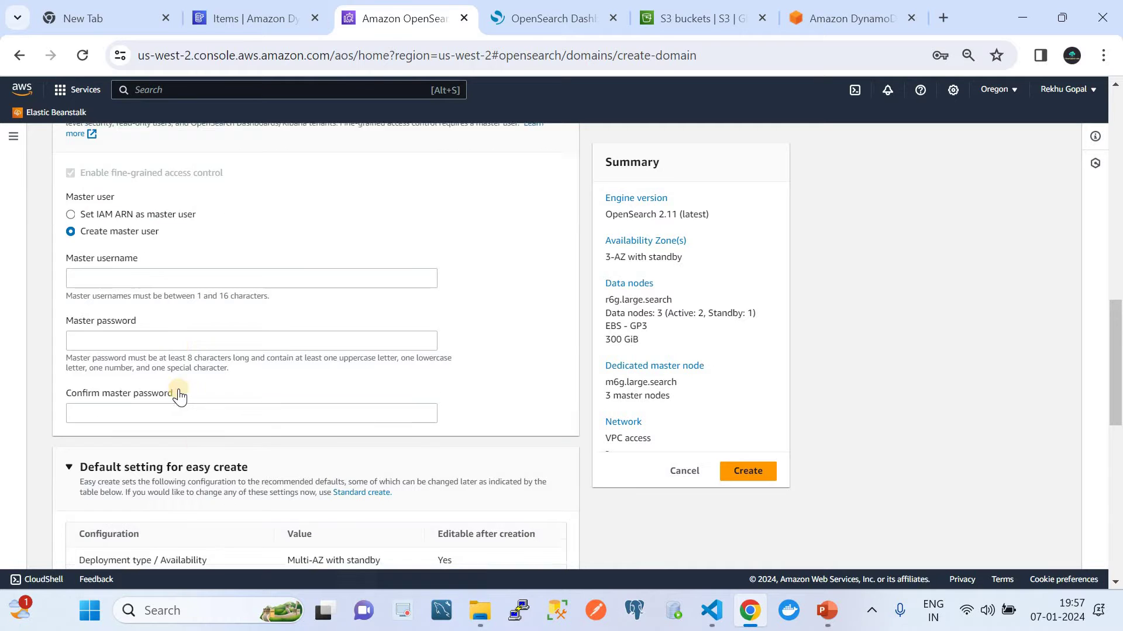
{"action": "left_click", "coordinate": [672, 472]}
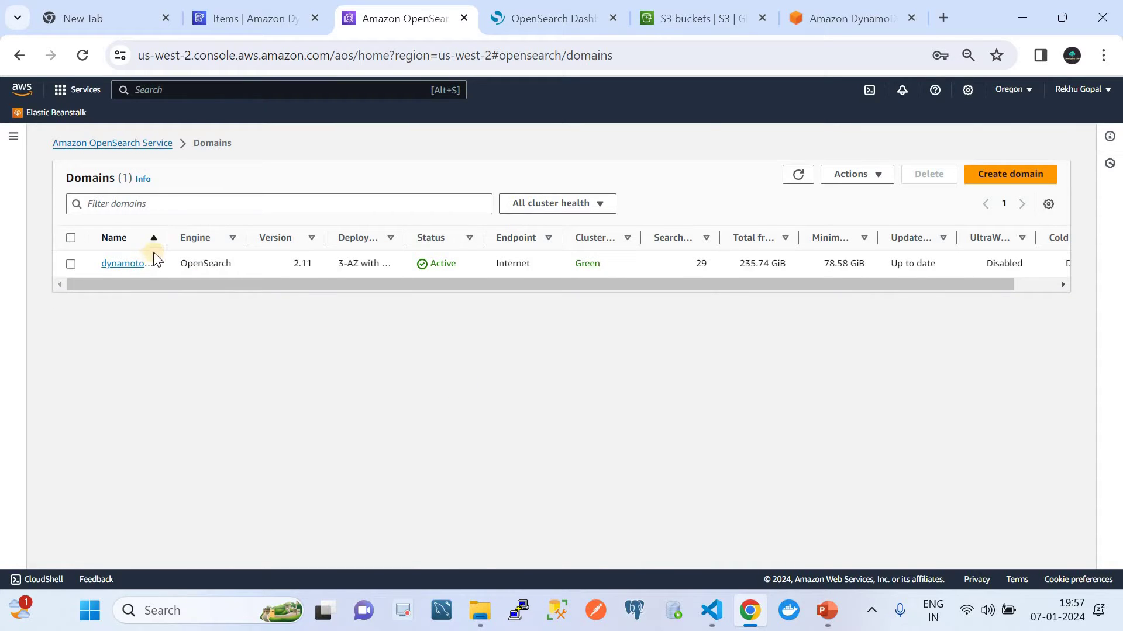
Step: Open the dynamotoopensearch domain's details and close the old OpenSearch Dashboards tab
{"action": "left_click_drag", "start_coordinate": [168, 235], "coordinate": [238, 235]}
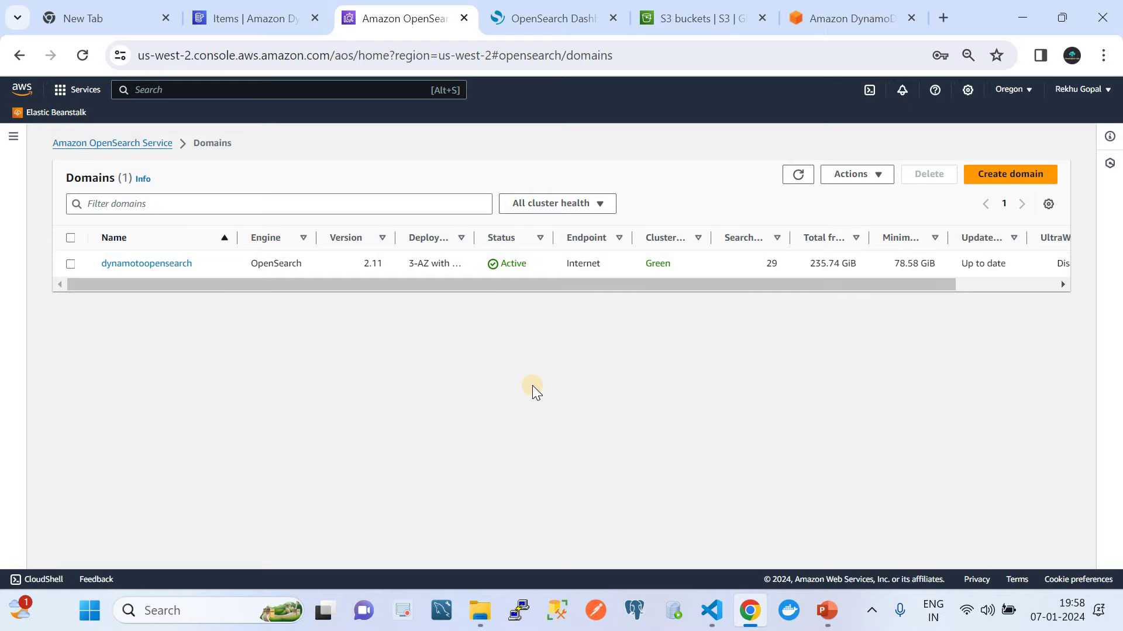
{"action": "left_click", "coordinate": [170, 264]}
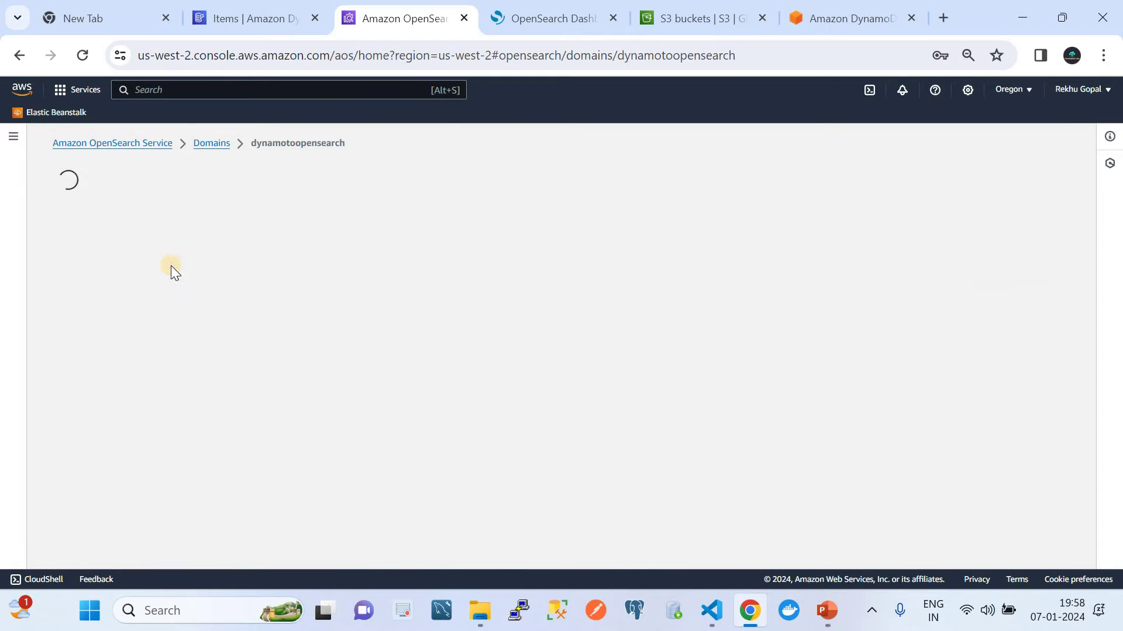
{"action": "left_click", "coordinate": [613, 18]}
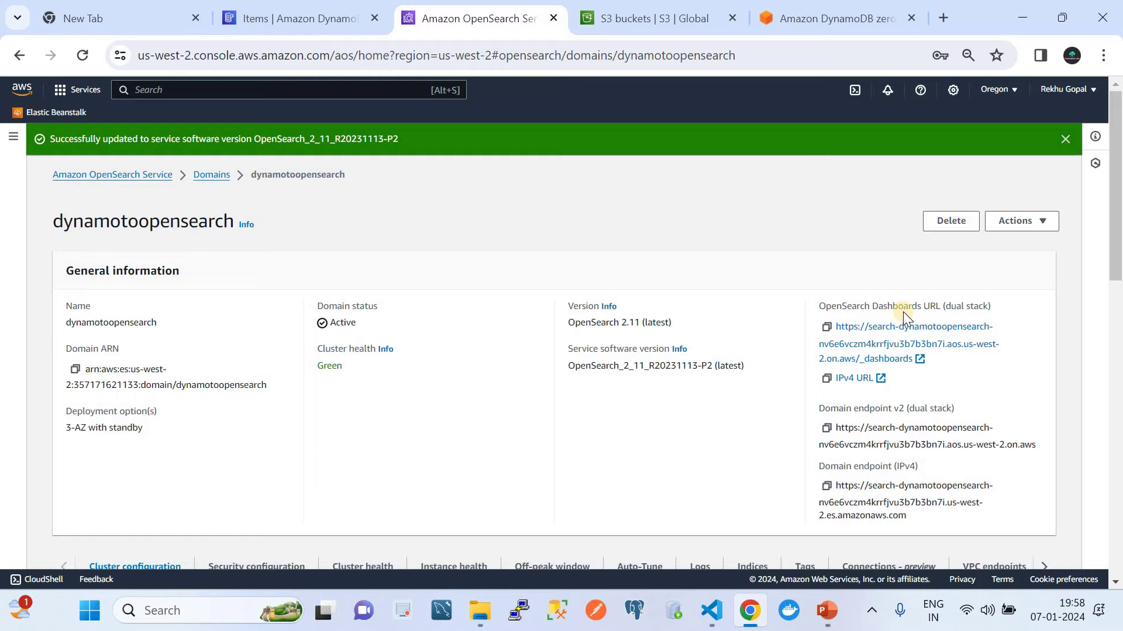
Step: Open the domain's OpenSearch Dashboards URL and log out of the current session
{"action": "left_click", "coordinate": [905, 345]}
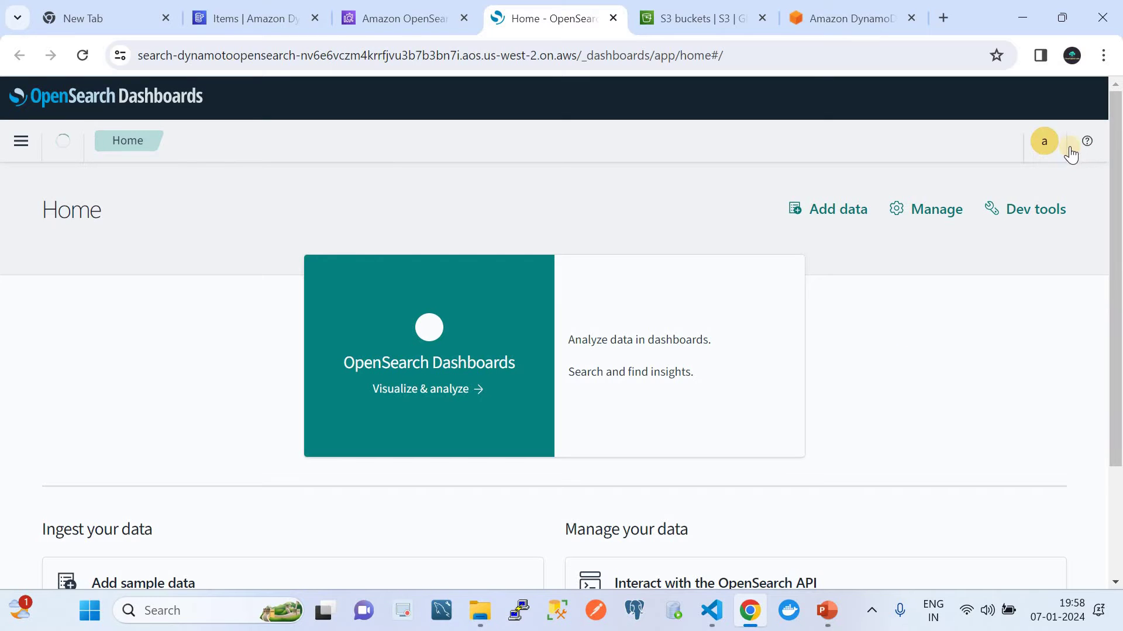
{"action": "left_click", "coordinate": [1045, 144]}
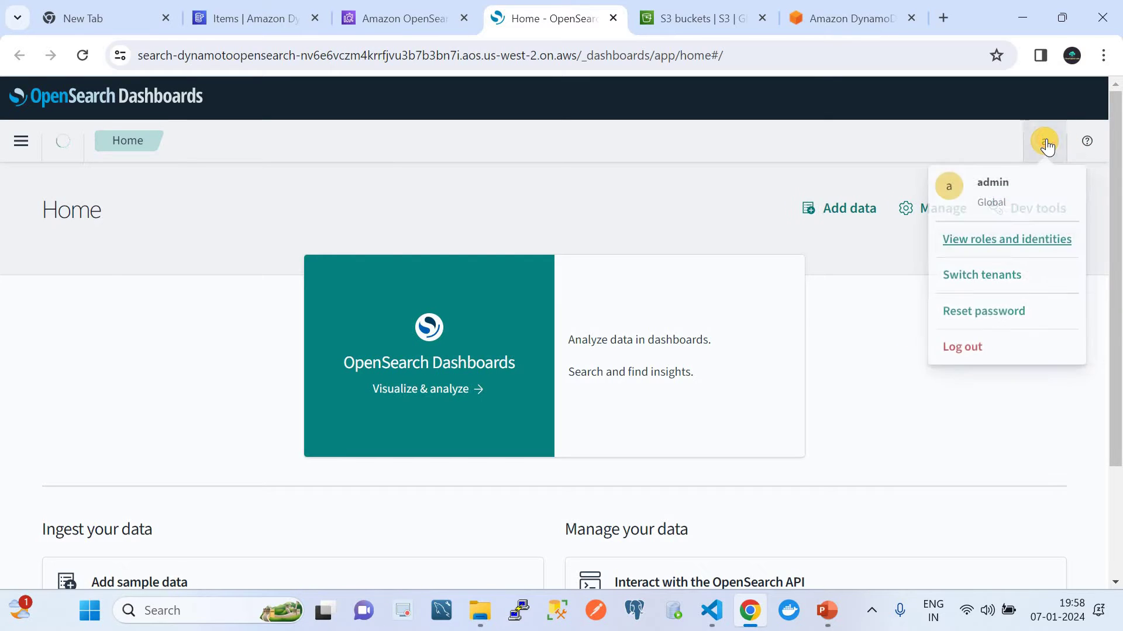
{"action": "left_click", "coordinate": [973, 347]}
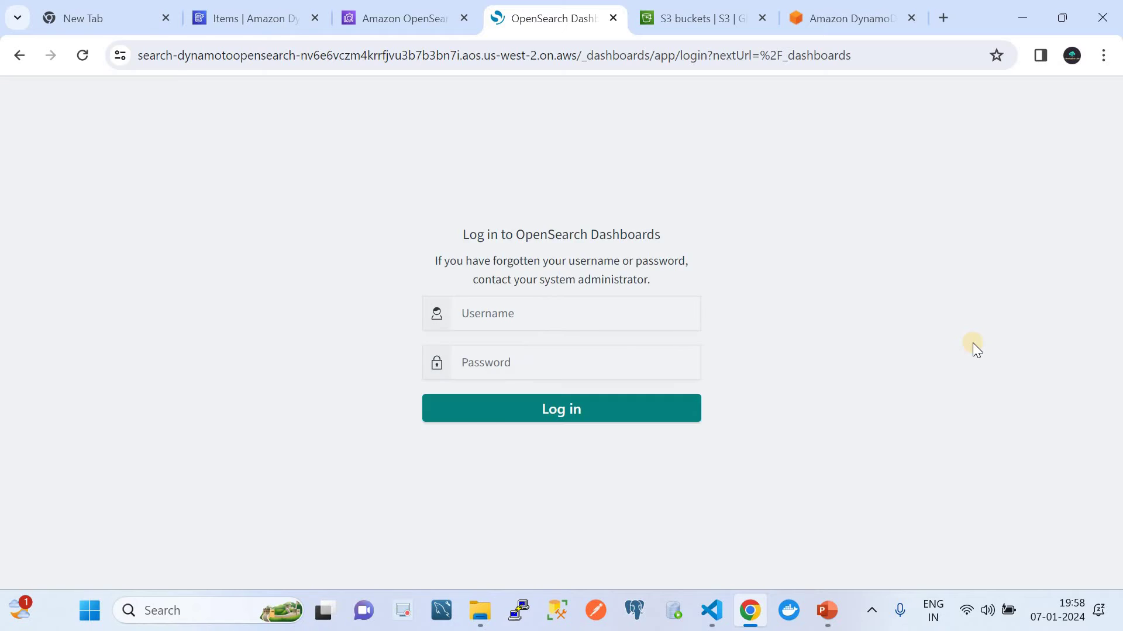
Step: Log in to Dashboards as the admin master user with its password
{"action": "left_click", "coordinate": [552, 351]}
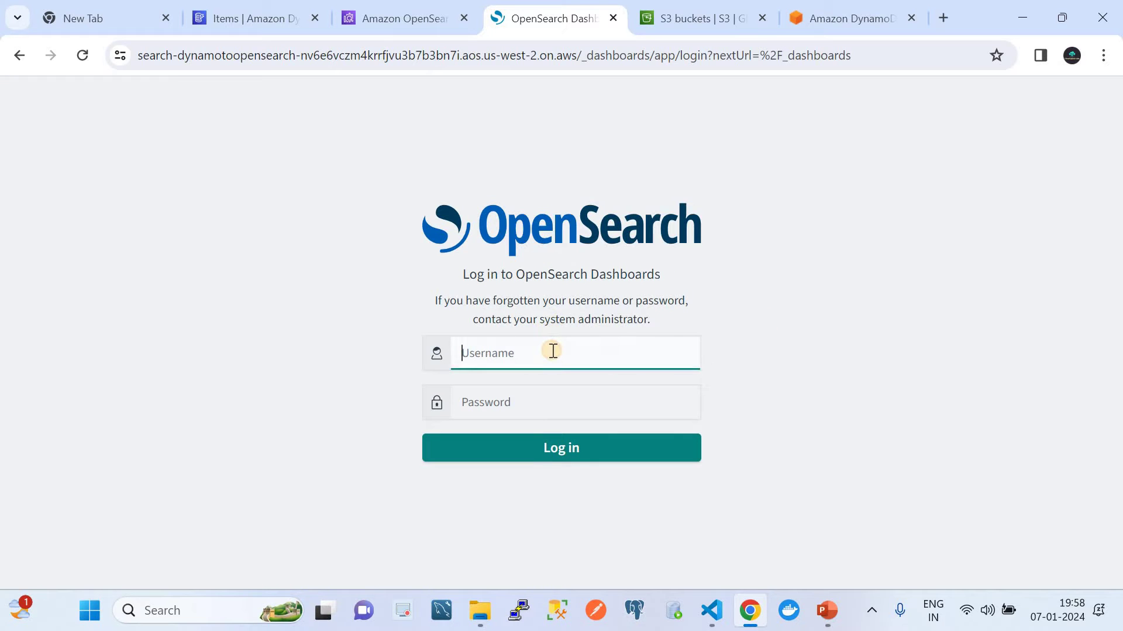
{"action": "type", "text": "admin"}
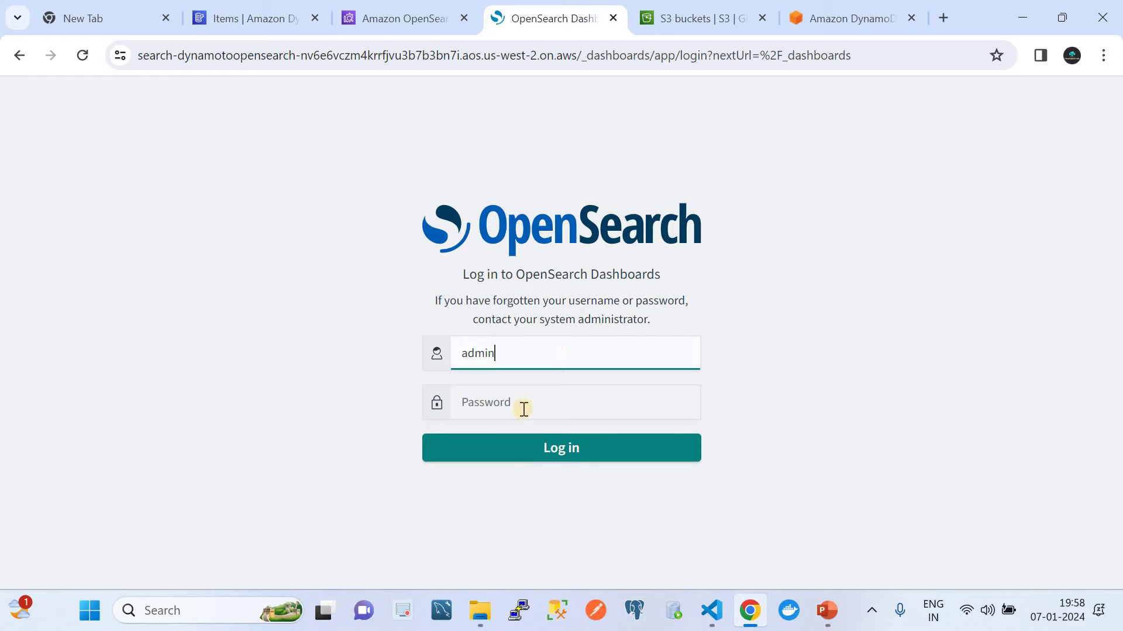
{"action": "left_click", "coordinate": [523, 409]}
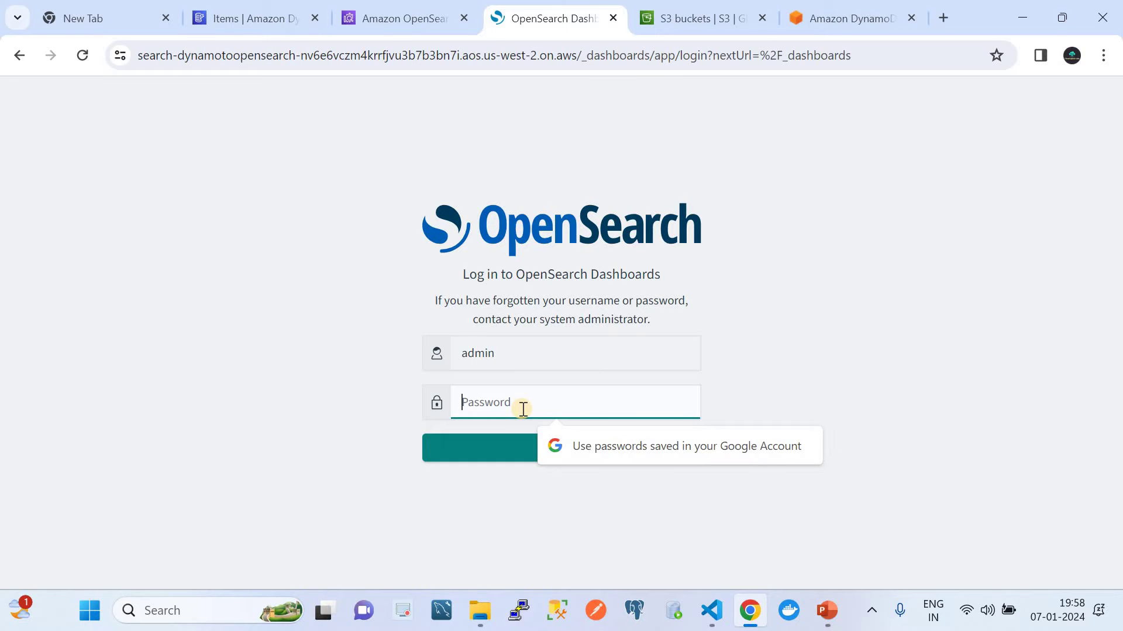
{"action": "type", "text": "••••"}
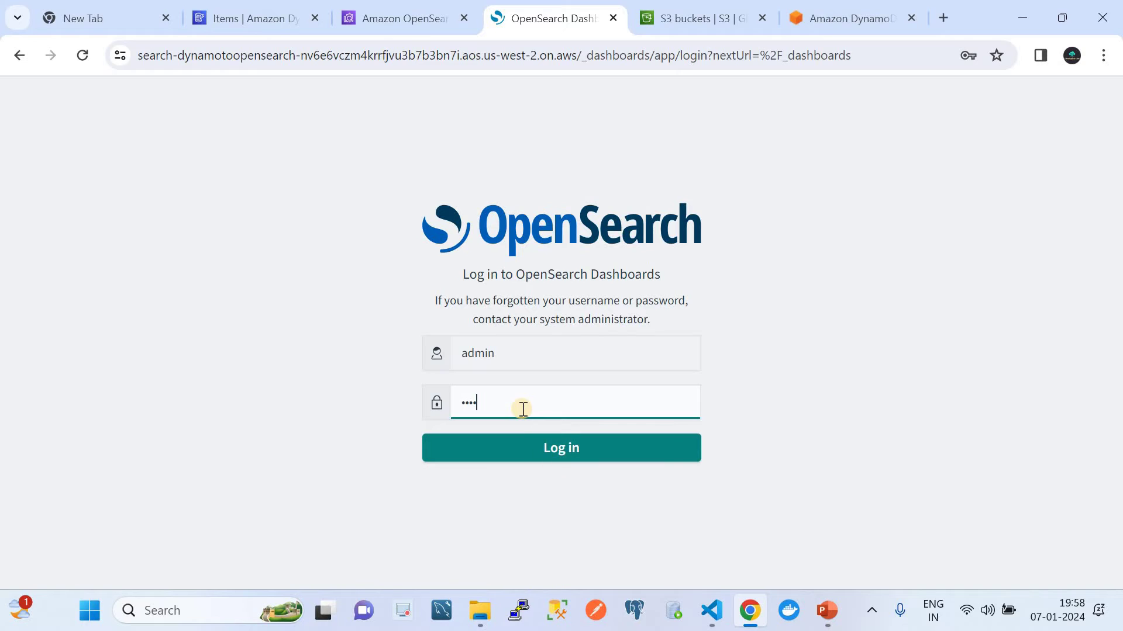
{"action": "type", "text": "•••••"}
{"action": "left_click", "coordinate": [545, 456]}
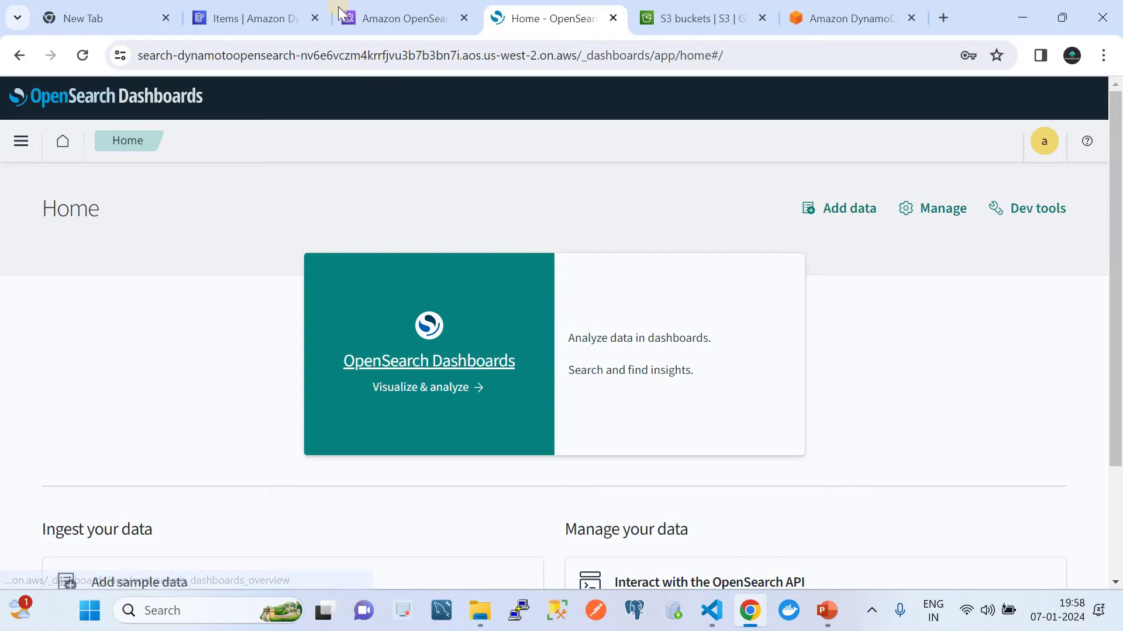
Step: Go to Ingestion > Pipelines in the OpenSearch console to see the Active mydemopipeline
{"action": "left_click", "coordinate": [369, 11]}
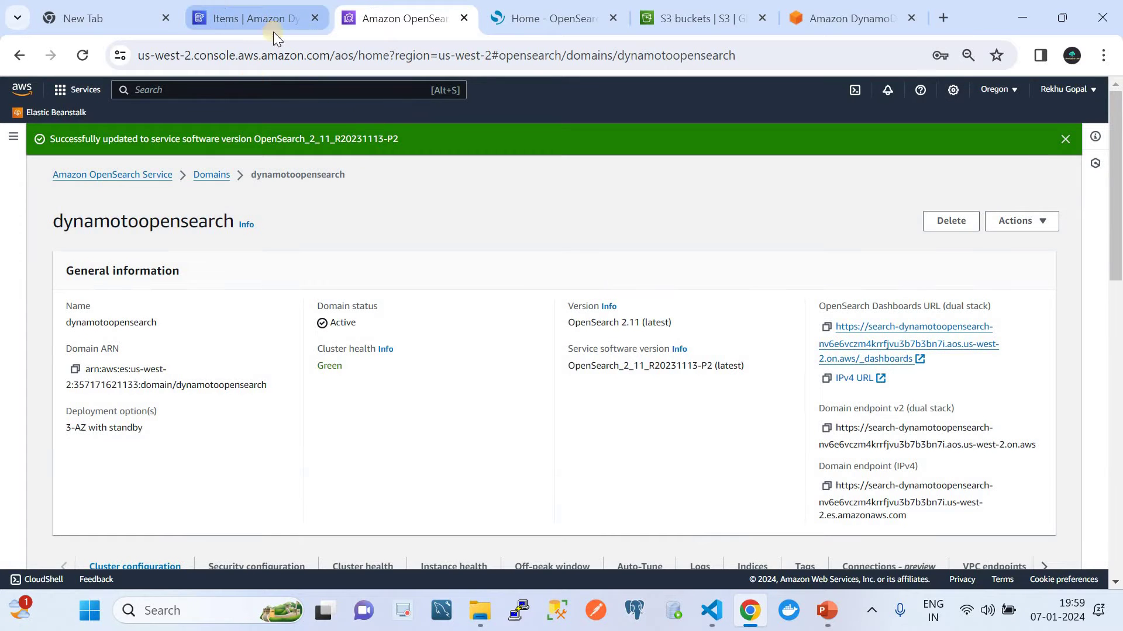
{"action": "left_click", "coordinate": [1065, 138]}
{"action": "left_click", "coordinate": [825, 611]}
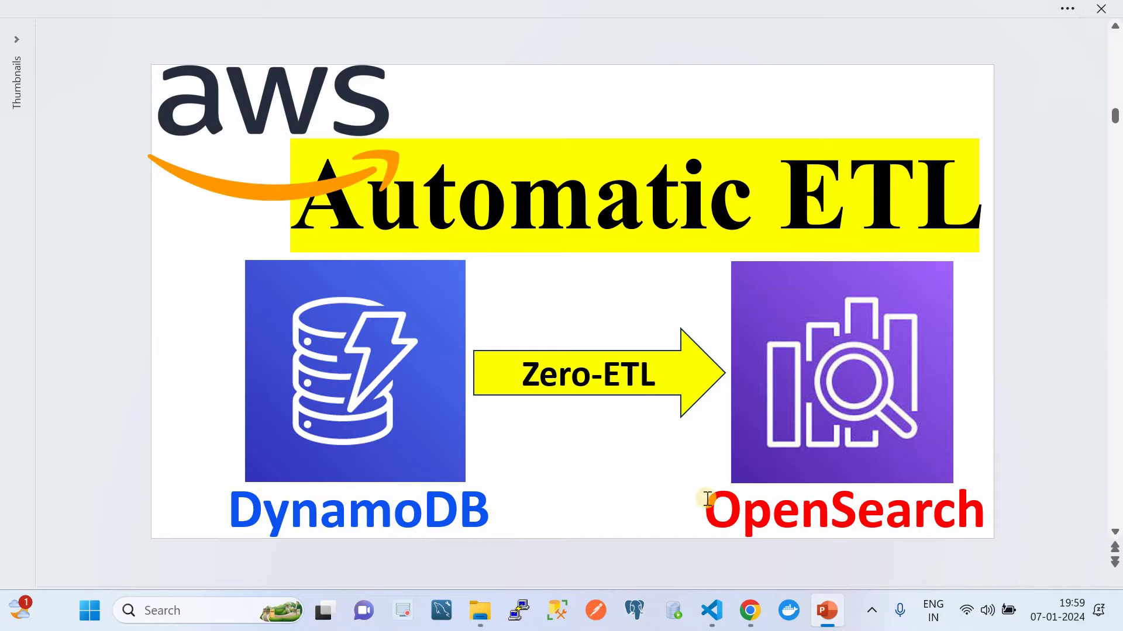
{"action": "left_click", "coordinate": [748, 611]}
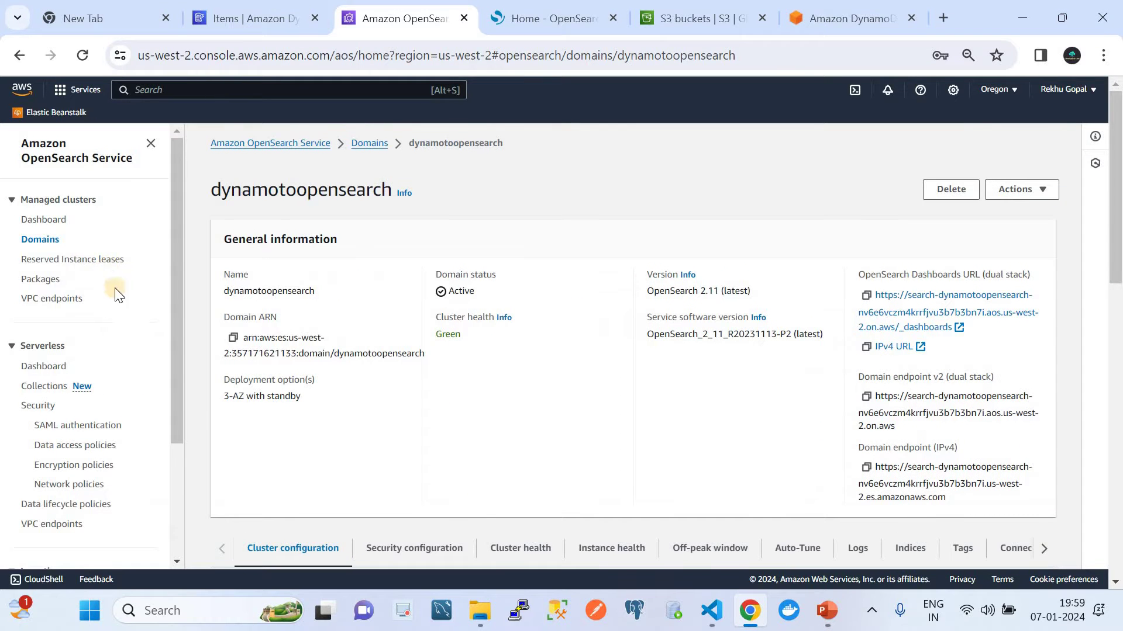
{"action": "left_click", "coordinate": [177, 465]}
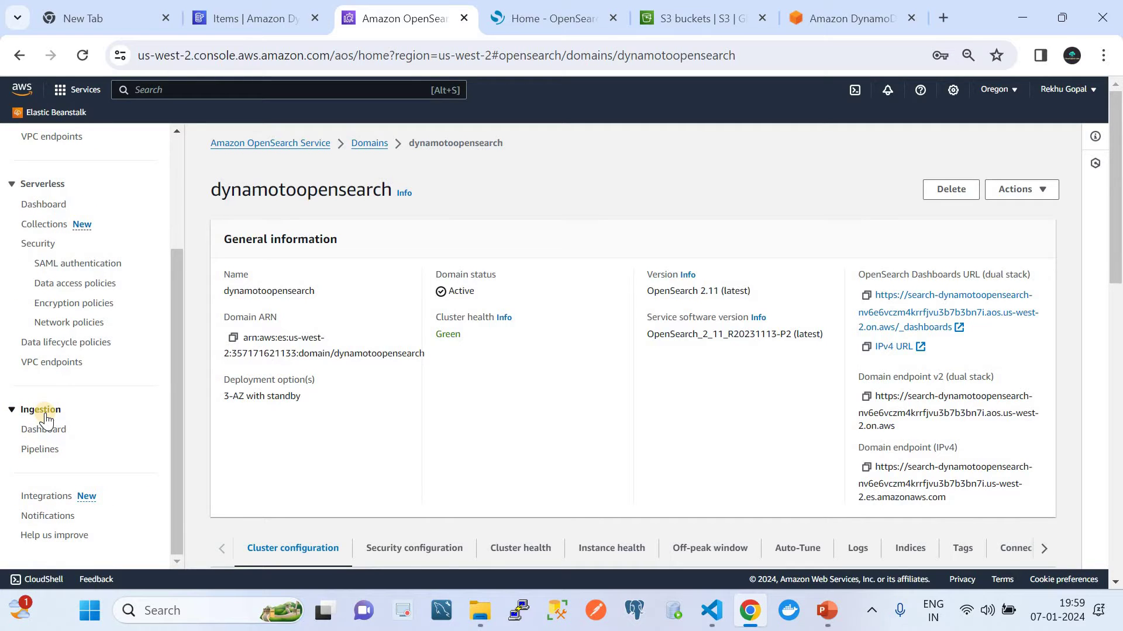
{"action": "left_click", "coordinate": [42, 450]}
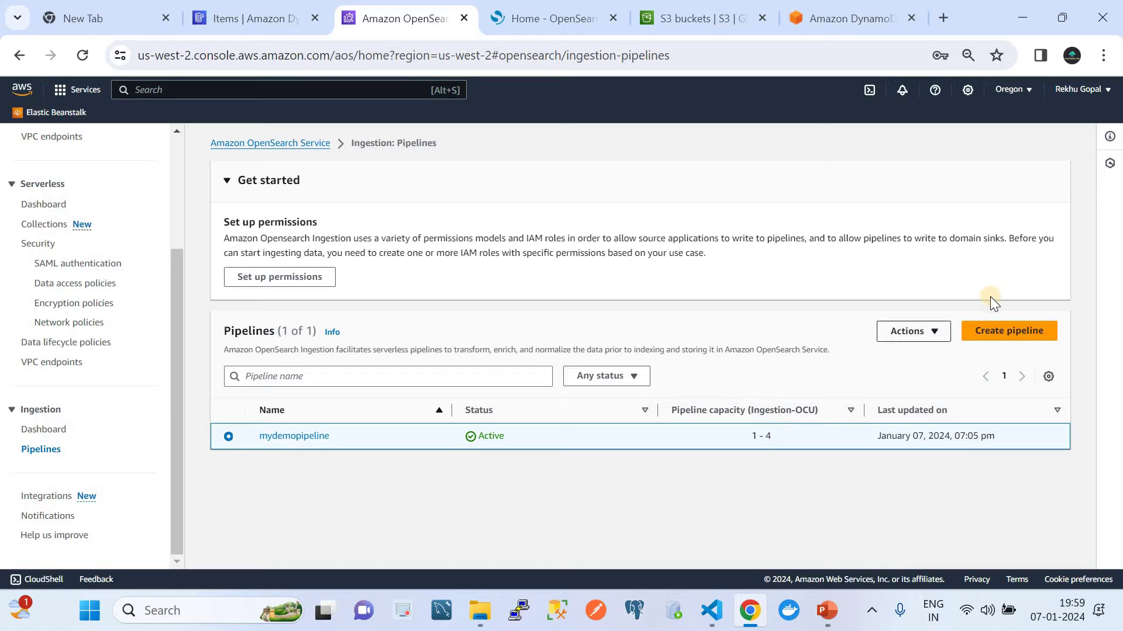
Step: Begin a new ingestion pipeline and open IAM in a separate browser tab
{"action": "left_click", "coordinate": [992, 344]}
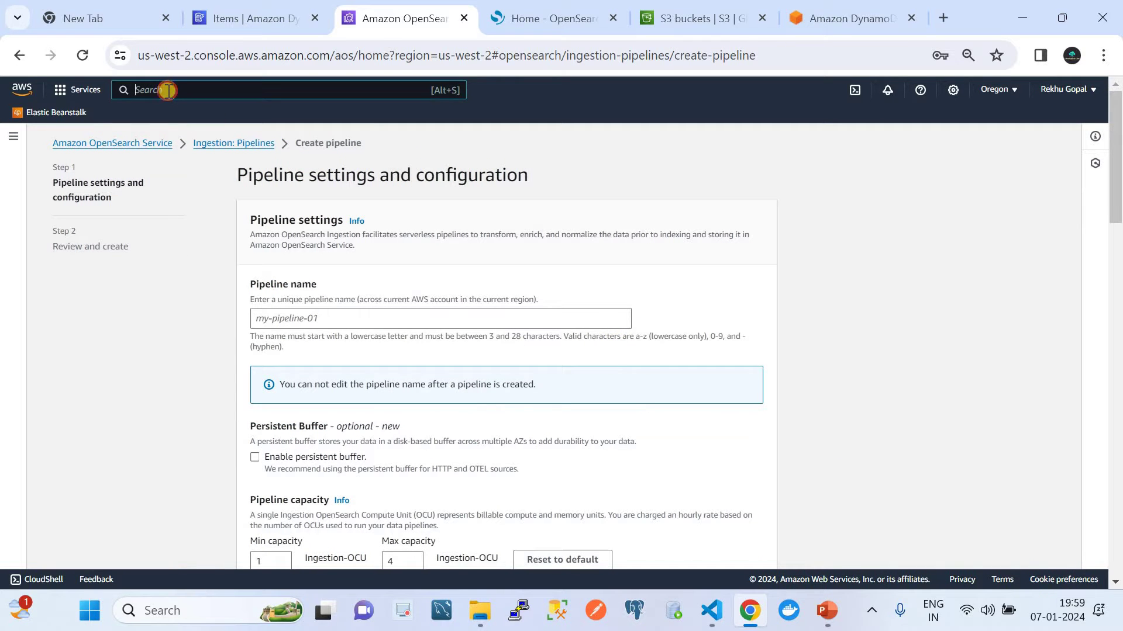
{"action": "type", "text": "IAM"}
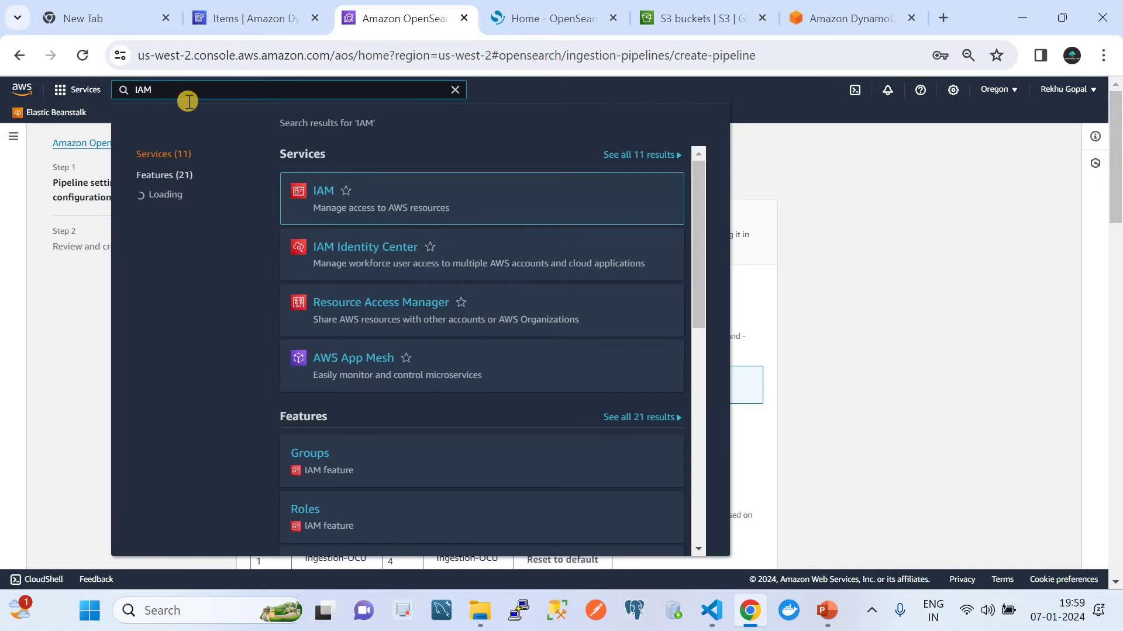
{"action": "right_click", "coordinate": [318, 190]}
{"action": "left_click", "coordinate": [354, 211]}
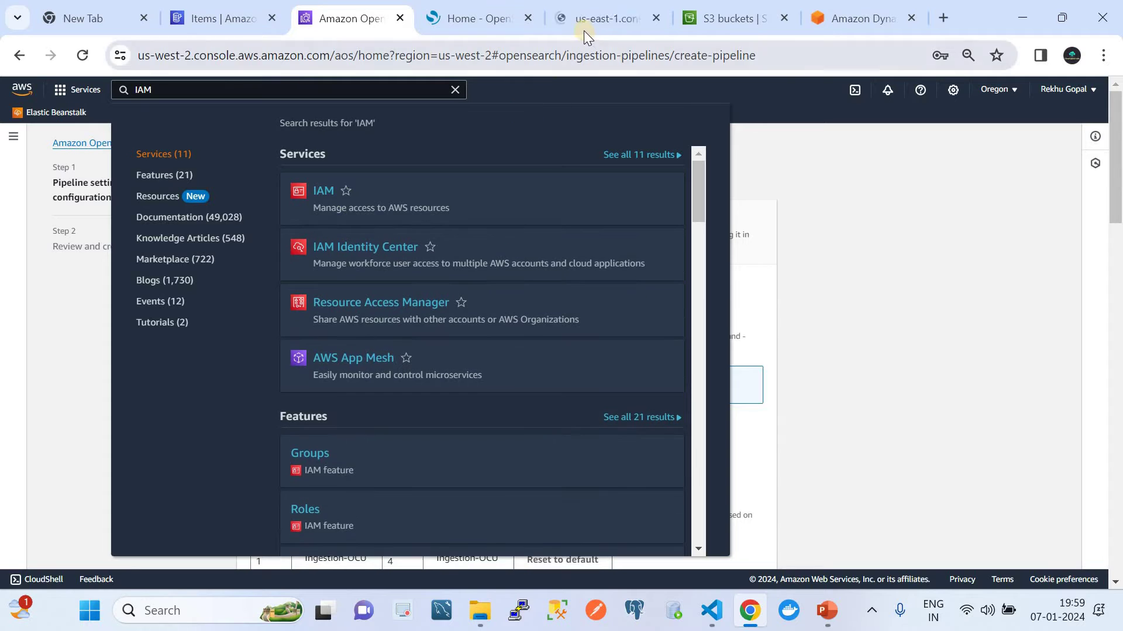
{"action": "left_click", "coordinate": [581, 23]}
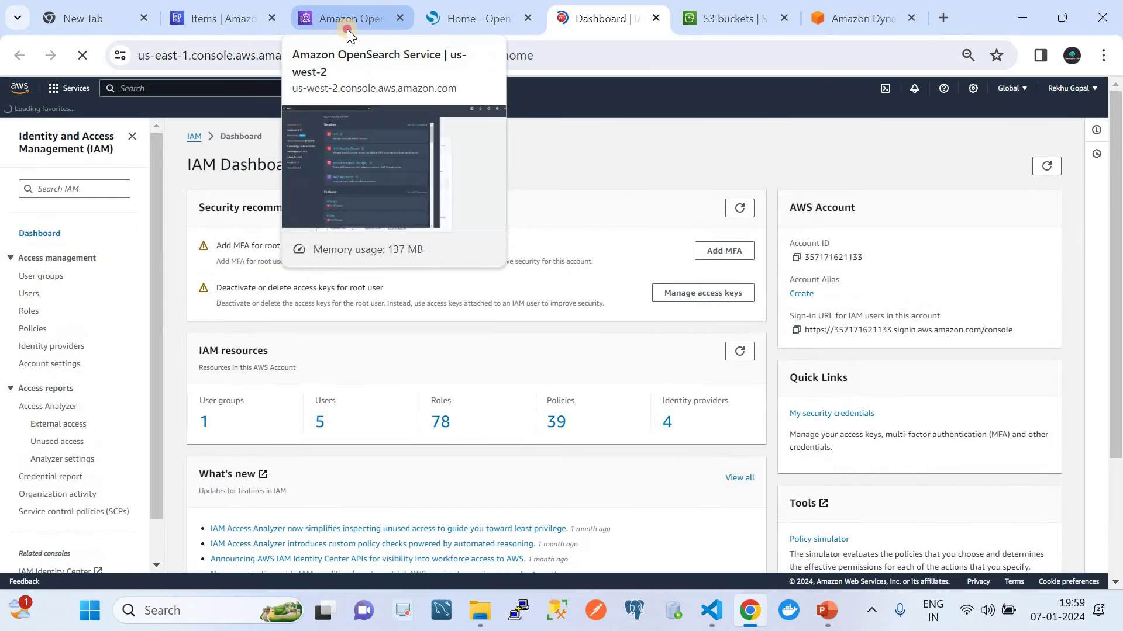
{"action": "left_click", "coordinate": [347, 29]}
{"action": "left_click", "coordinate": [794, 366]}
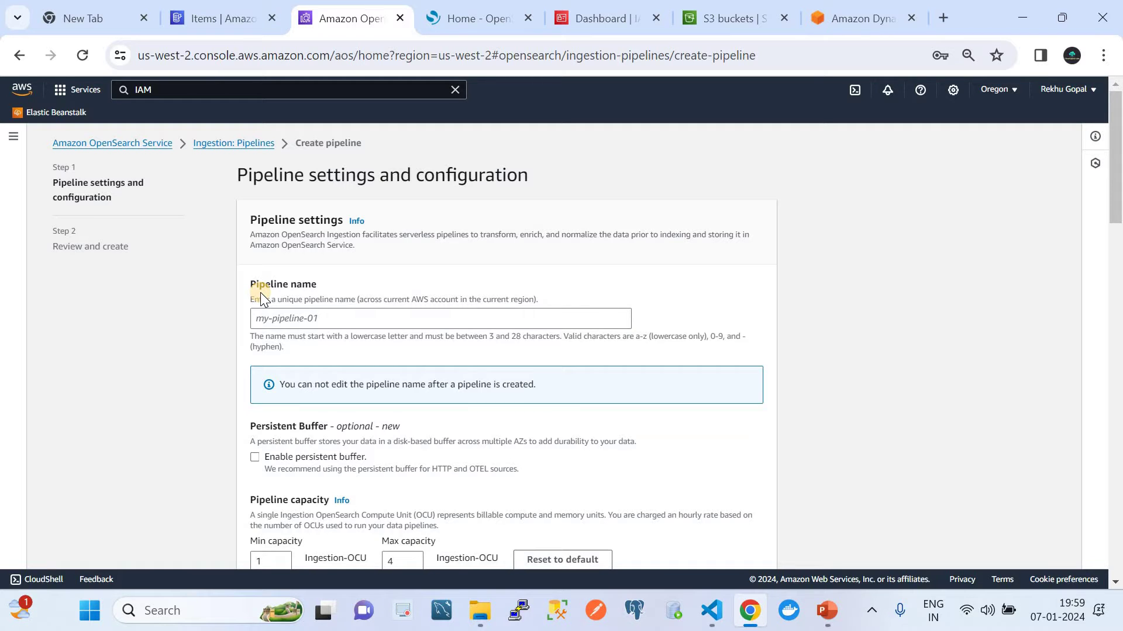
Step: Find ETLlambdaAccessRole by searching roles for 'ETL' and review its four permission policies
{"action": "left_click", "coordinate": [612, 20]}
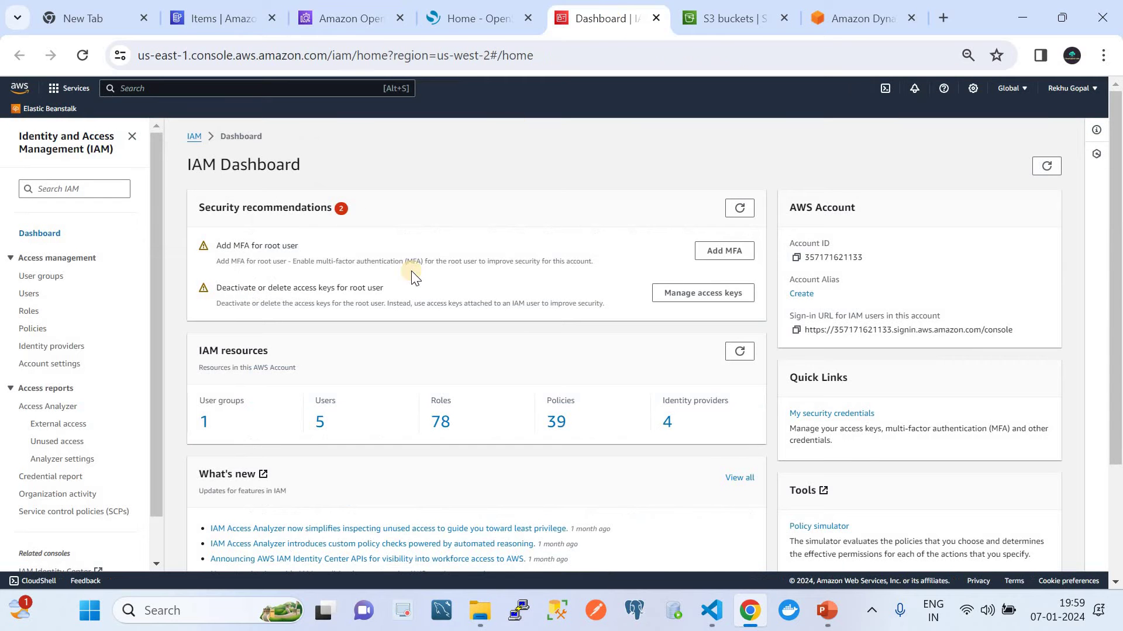
{"action": "left_click", "coordinate": [33, 314]}
{"action": "left_click", "coordinate": [271, 209]}
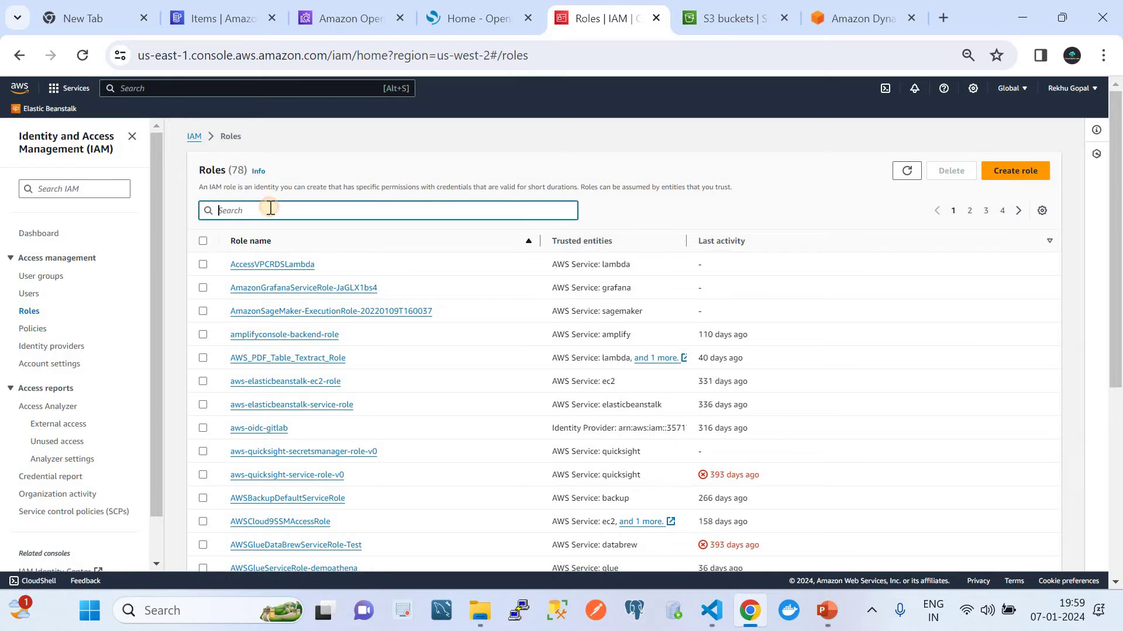
{"action": "type", "text": "ETL"}
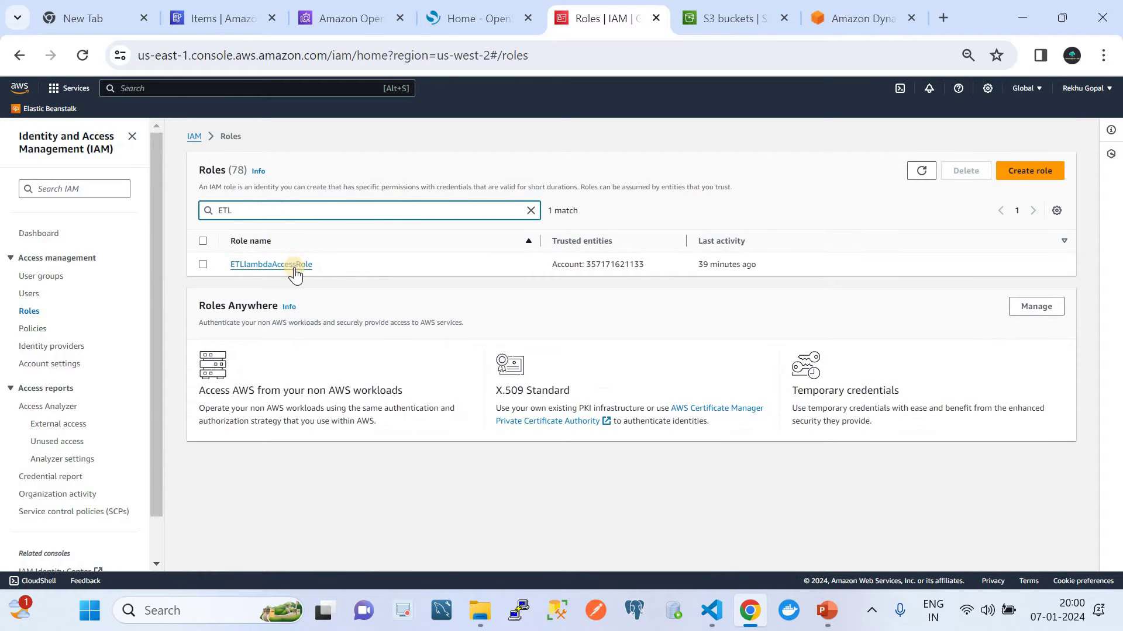
{"action": "left_click", "coordinate": [296, 265]}
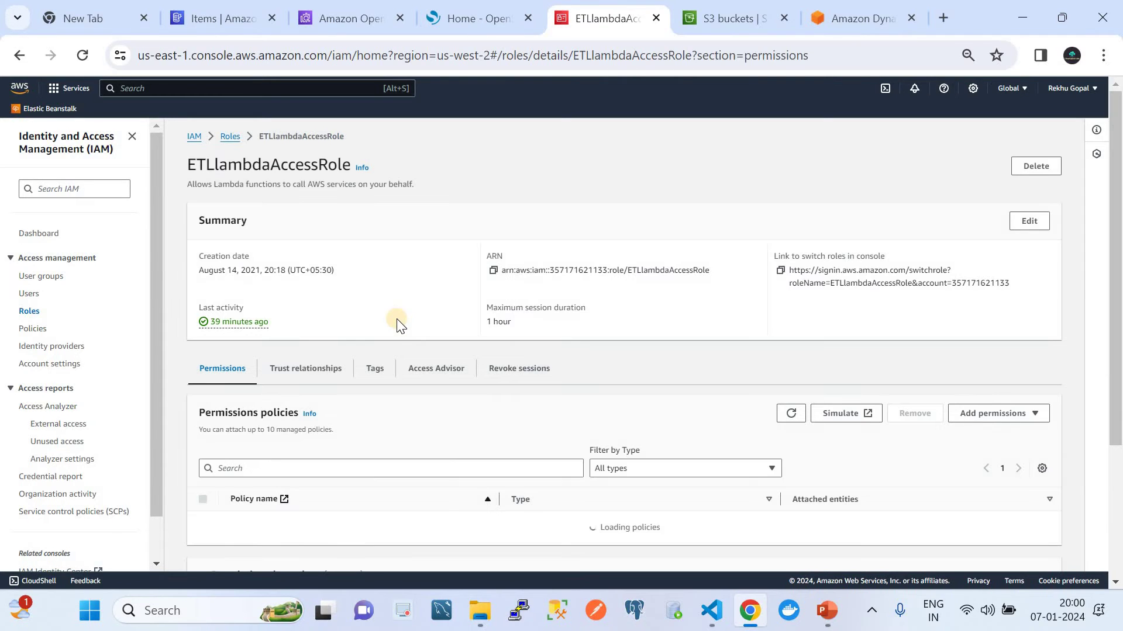
{"action": "scroll", "coordinate": [397, 325], "scroll_direction": "down", "scroll_amount": 1}
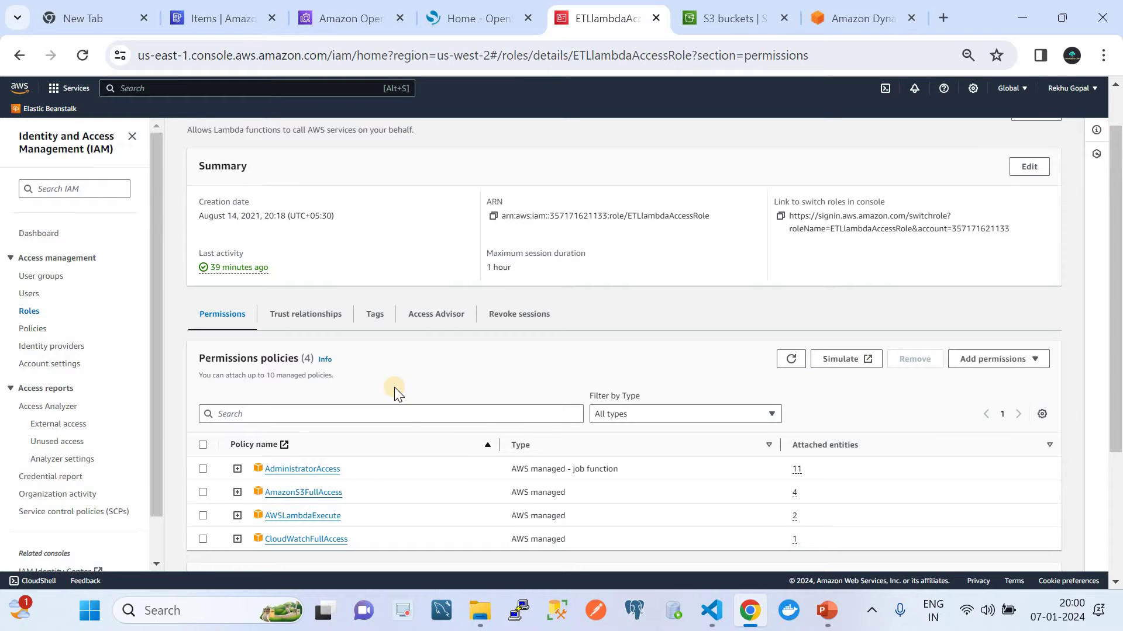
{"action": "scroll", "coordinate": [394, 387], "scroll_direction": "down", "scroll_amount": 1}
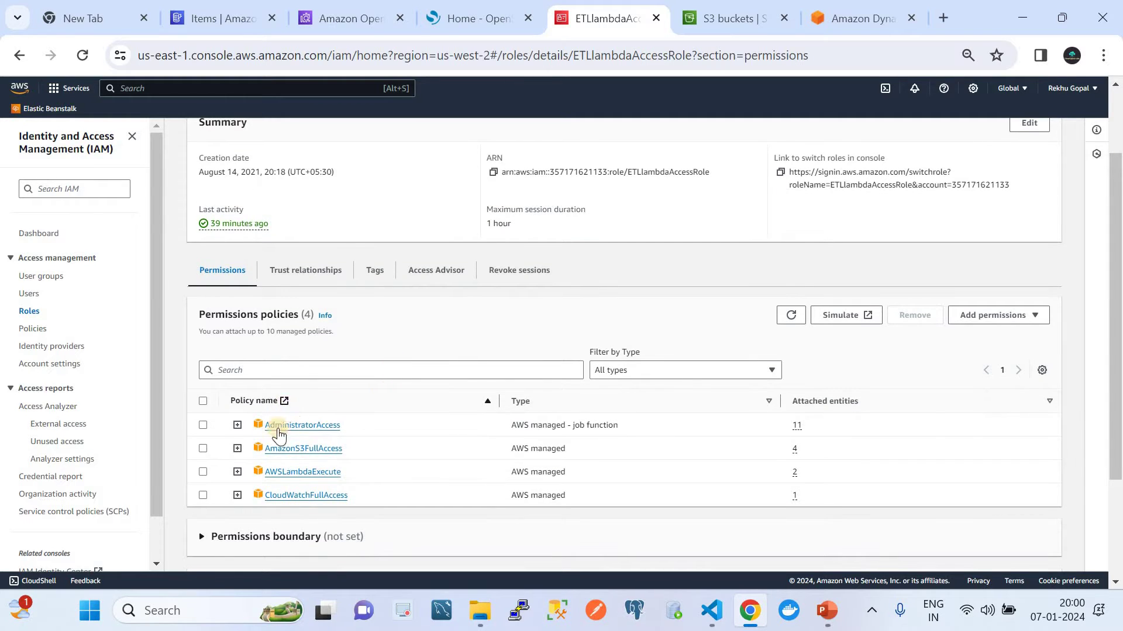
Step: Confirm the role's trust policy allows osis-pipelines.amazonaws.com
{"action": "left_click", "coordinate": [298, 274]}
{"action": "scroll", "coordinate": [451, 390], "scroll_direction": "down", "scroll_amount": 2}
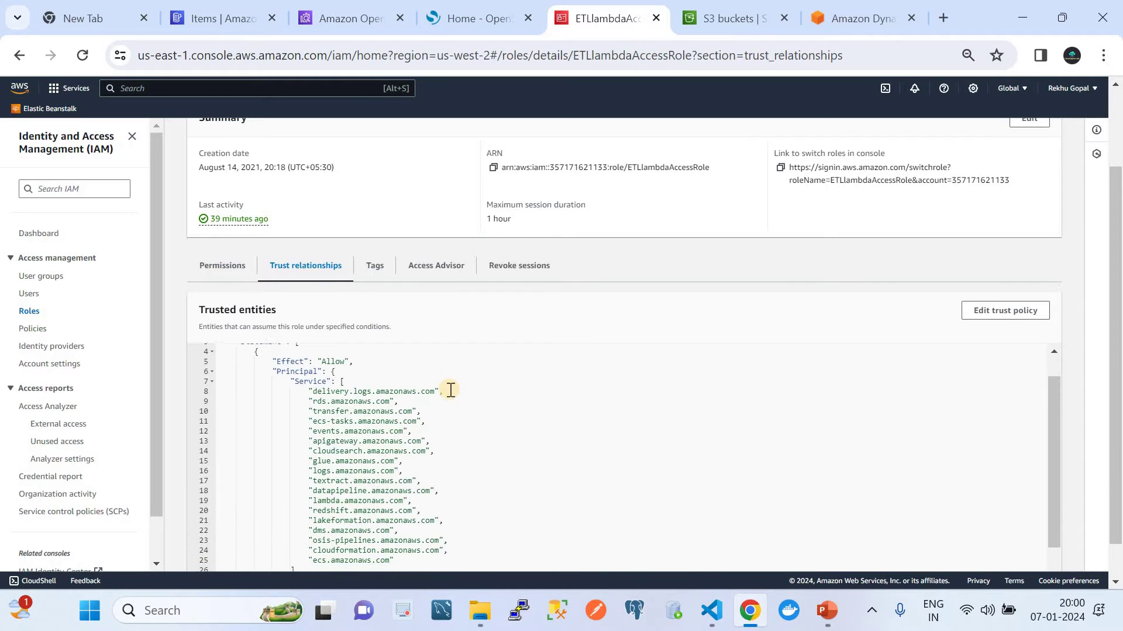
{"action": "scroll", "coordinate": [451, 390], "scroll_direction": "down", "scroll_amount": 2}
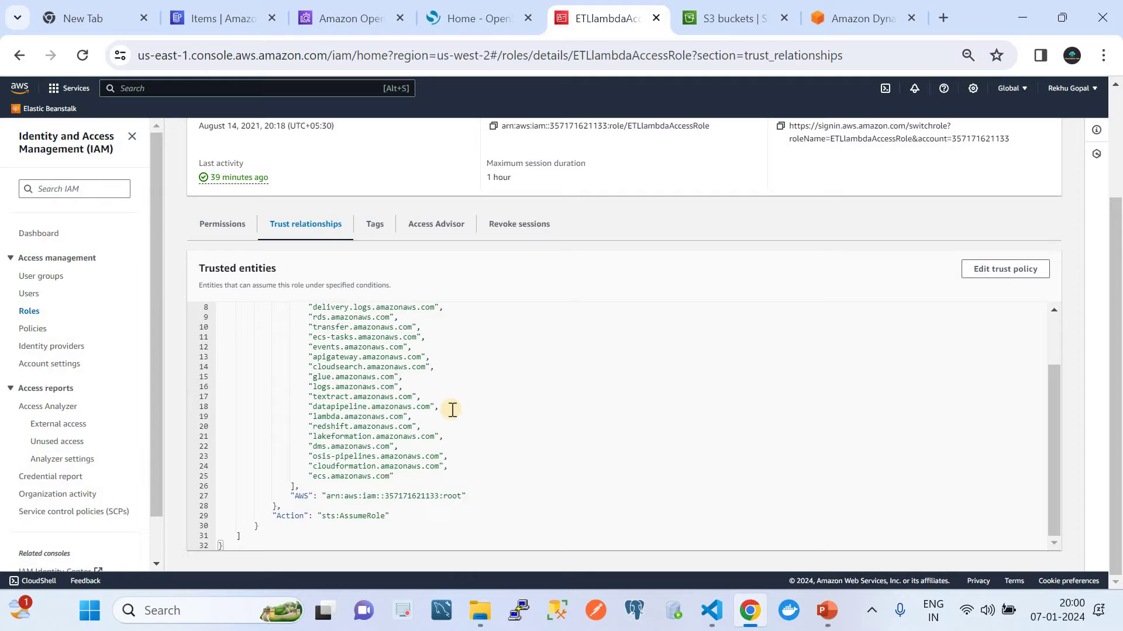
{"action": "scroll", "coordinate": [452, 409], "scroll_direction": "up", "scroll_amount": 2}
{"action": "scroll", "coordinate": [452, 410], "scroll_direction": "down", "scroll_amount": 2}
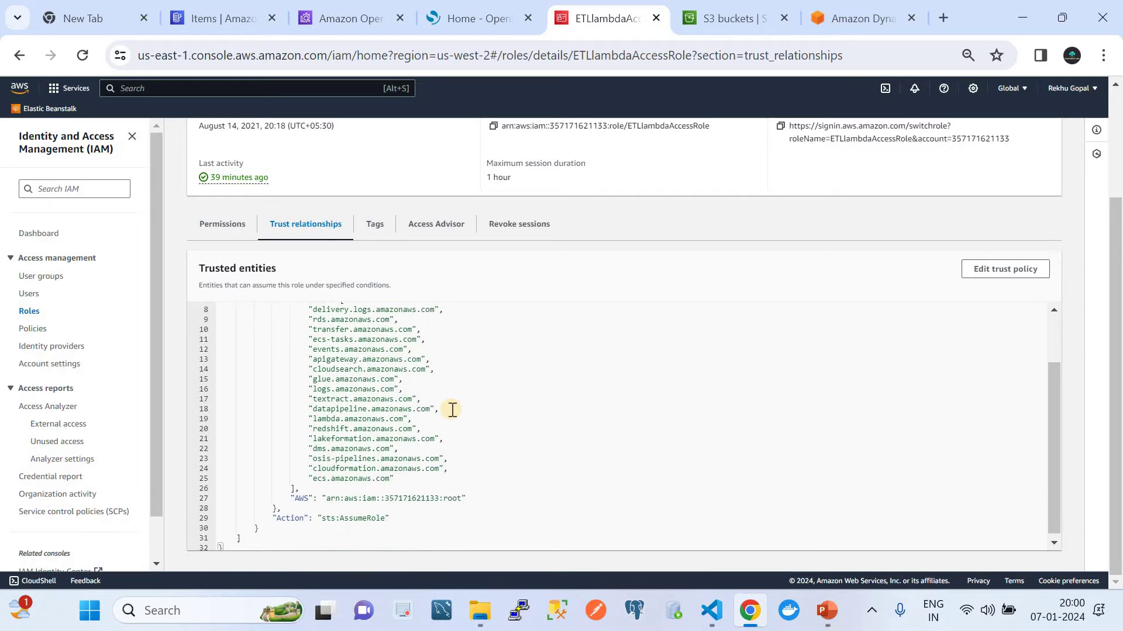
{"action": "scroll", "coordinate": [452, 410], "scroll_direction": "up", "scroll_amount": 1}
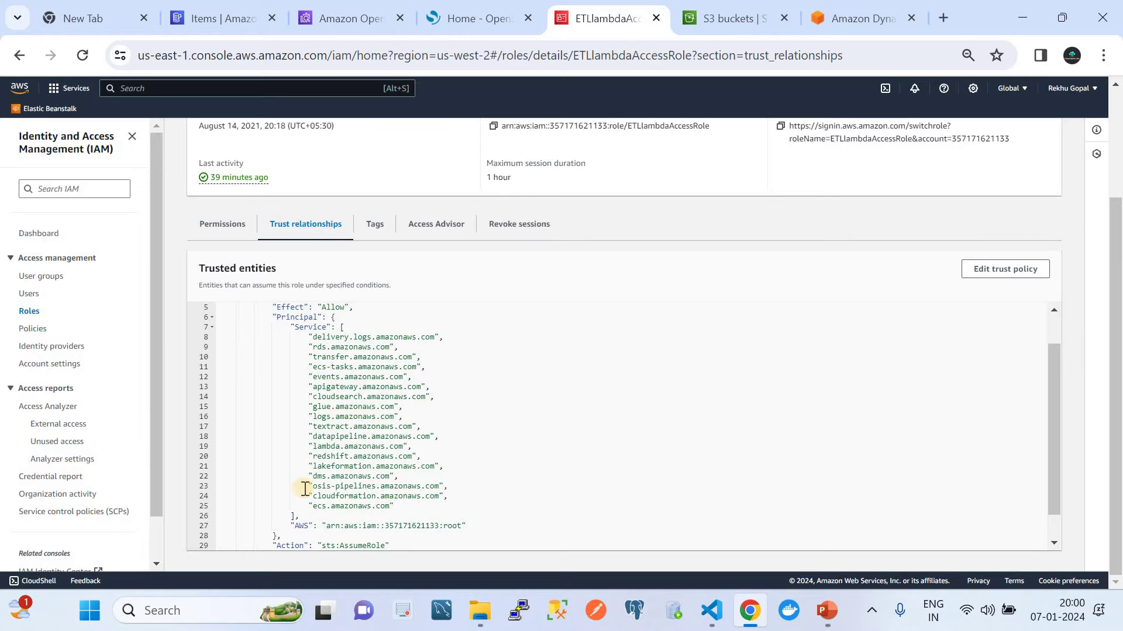
{"action": "left_click_drag", "start_coordinate": [311, 487], "coordinate": [434, 489]}
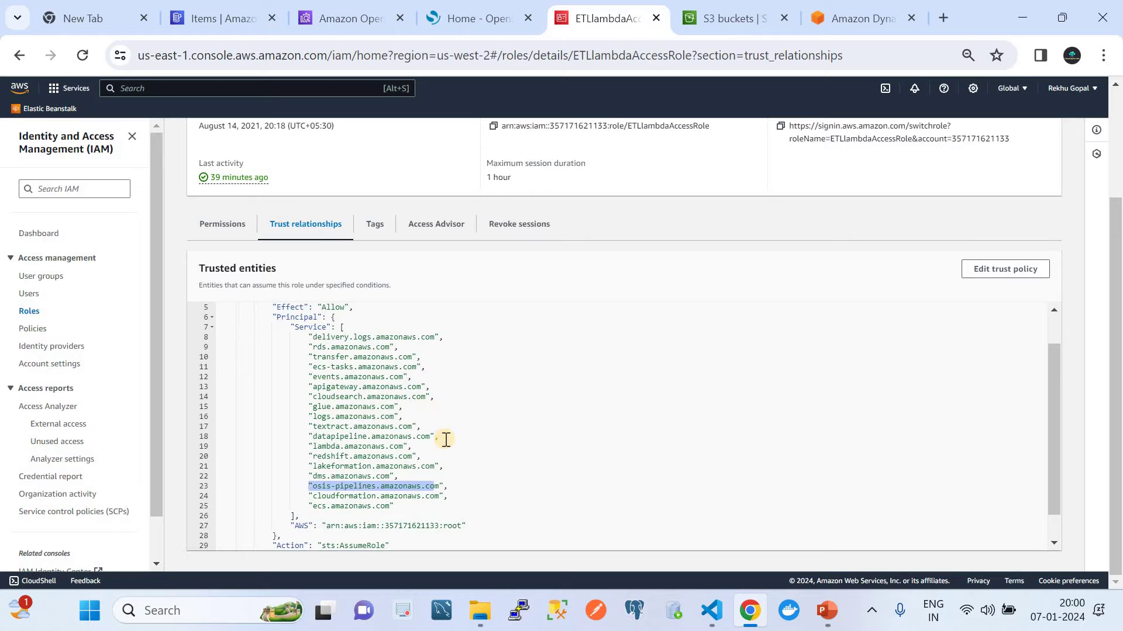
Step: Copy the ETLlambdaAccessRole ARN and go back to the Create pipeline form
{"action": "scroll", "coordinate": [445, 439], "scroll_direction": "down", "scroll_amount": 1}
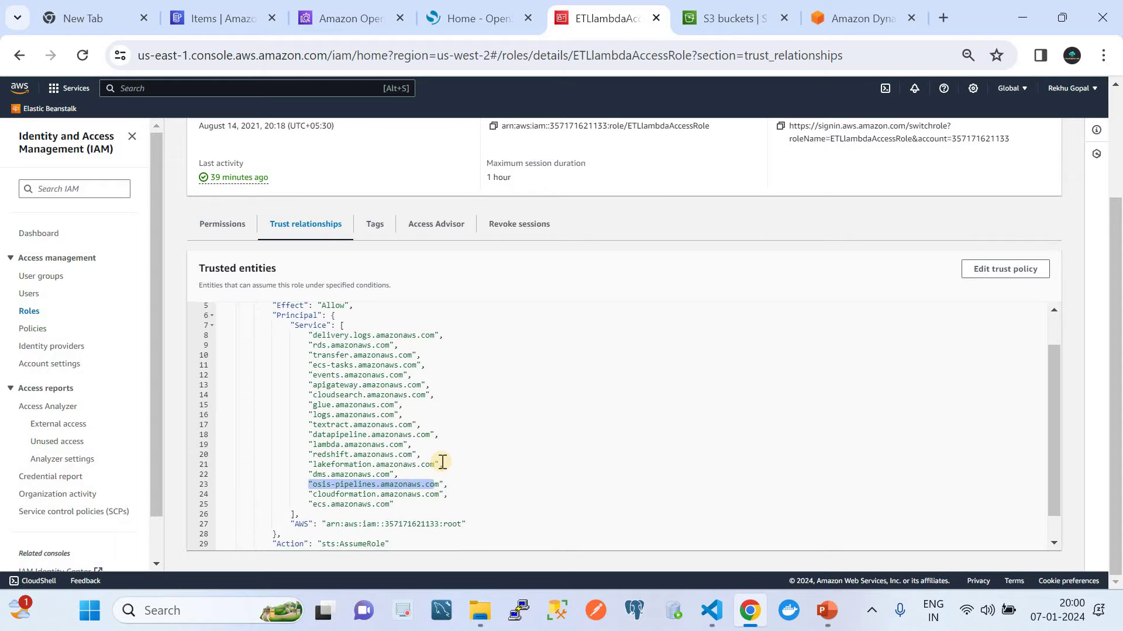
{"action": "scroll", "coordinate": [445, 473], "scroll_direction": "up", "scroll_amount": 2}
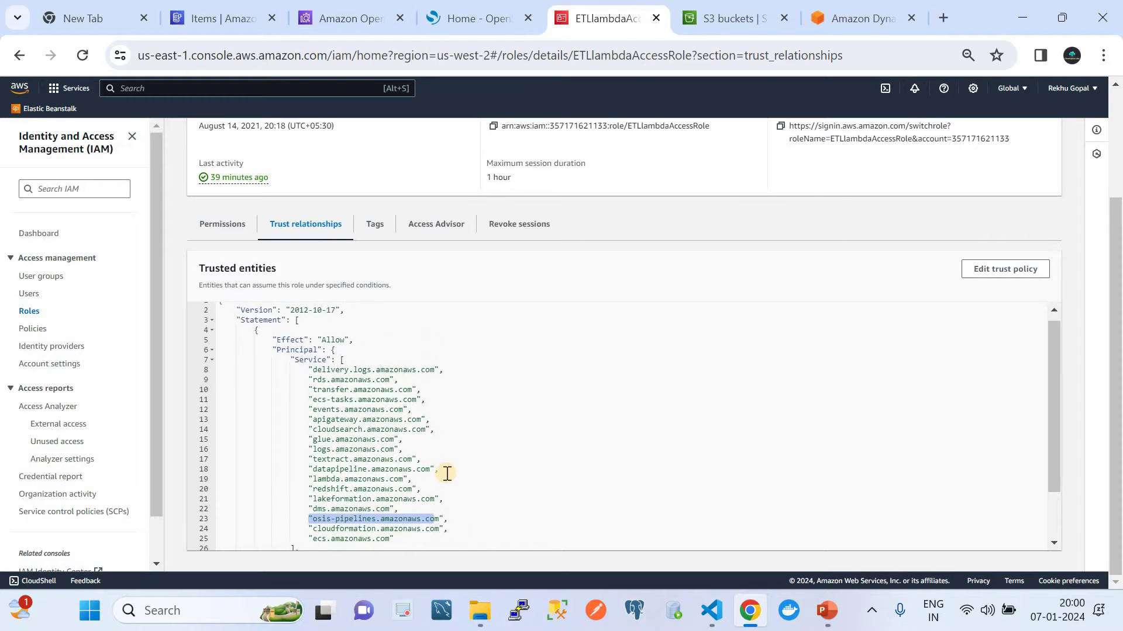
{"action": "scroll", "coordinate": [447, 472], "scroll_direction": "down", "scroll_amount": 1}
{"action": "scroll", "coordinate": [447, 472], "scroll_direction": "up", "scroll_amount": 2}
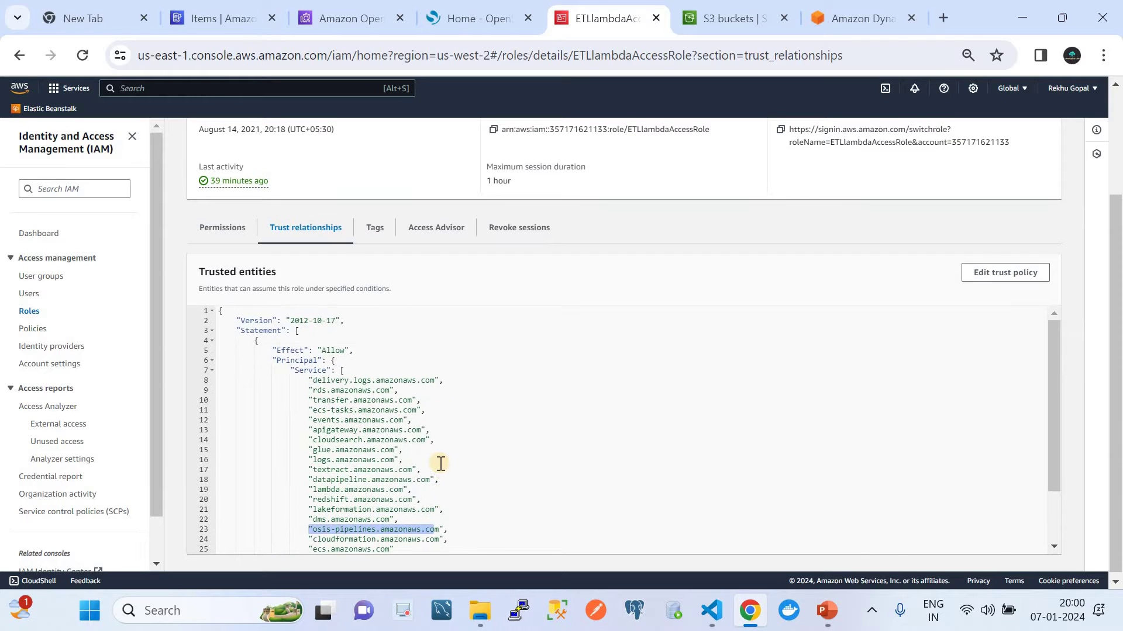
{"action": "scroll", "coordinate": [465, 371], "scroll_direction": "up", "scroll_amount": 2}
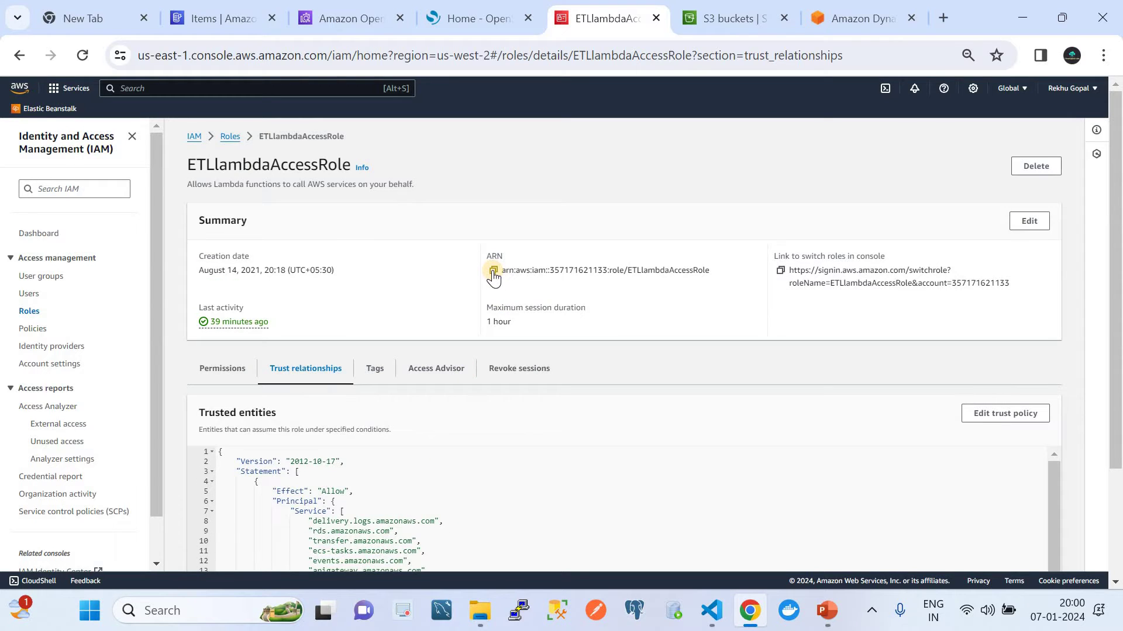
{"action": "left_click", "coordinate": [493, 270]}
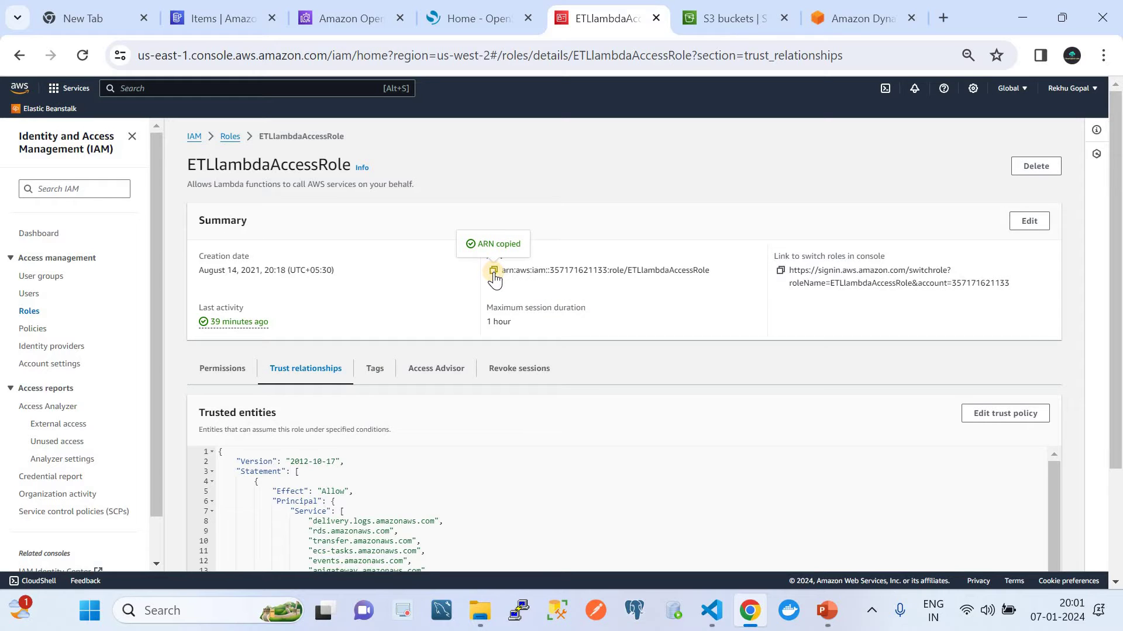
{"action": "left_click", "coordinate": [332, 29]}
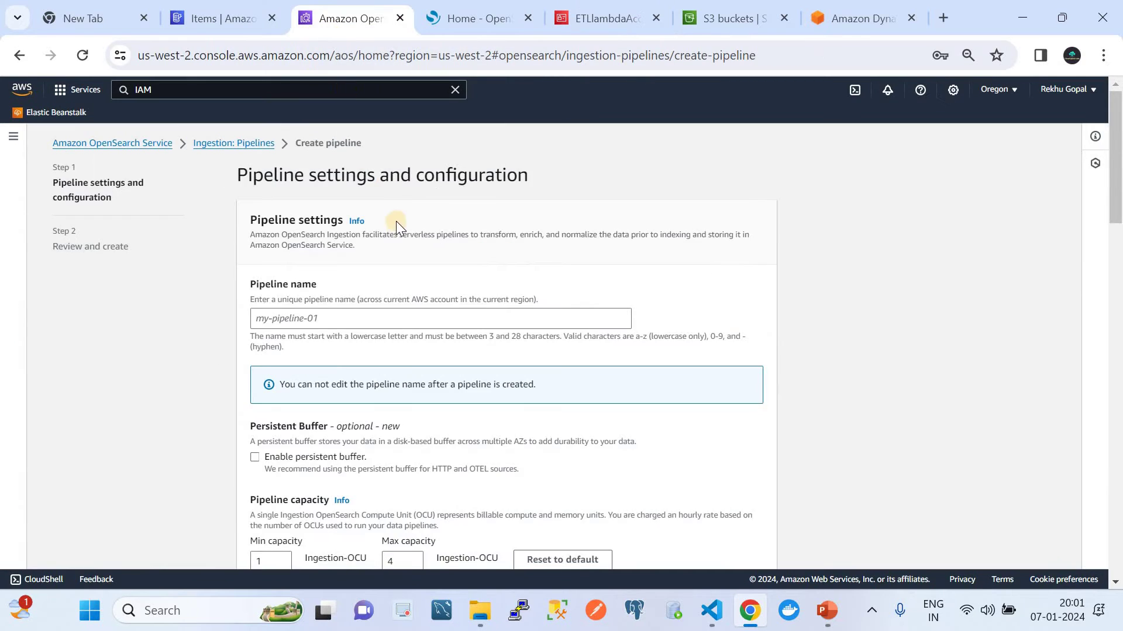
Step: From the ingestion pipelines list, start a new pipeline named 'namefgdgfgdf'
{"action": "left_click", "coordinate": [233, 142]}
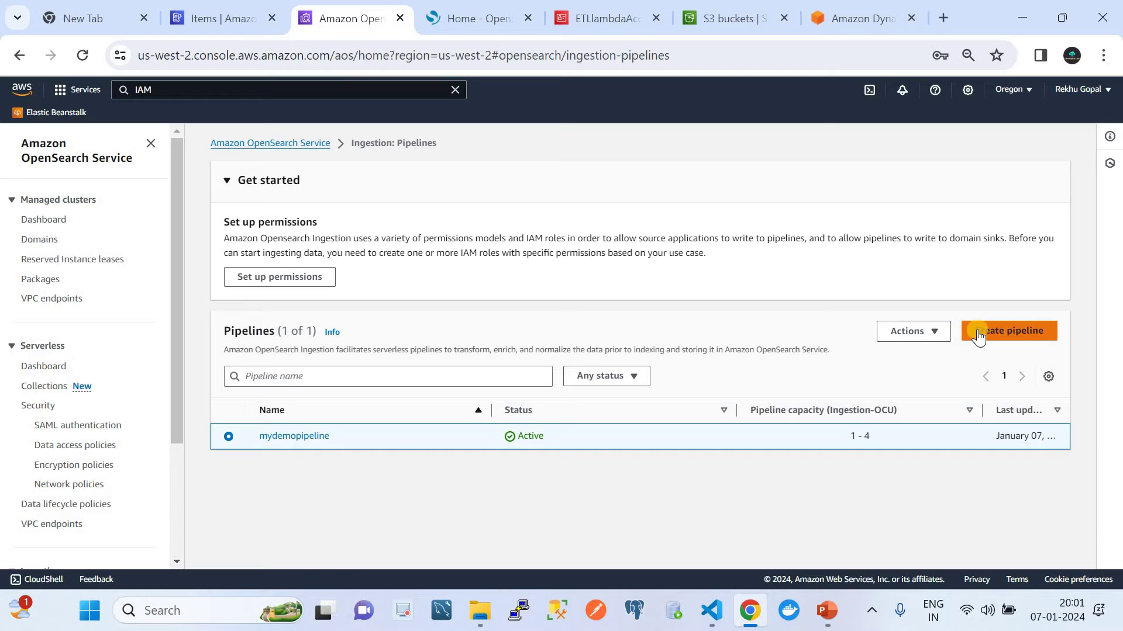
{"action": "scroll", "coordinate": [176, 503], "scroll_direction": "down", "scroll_amount": 3}
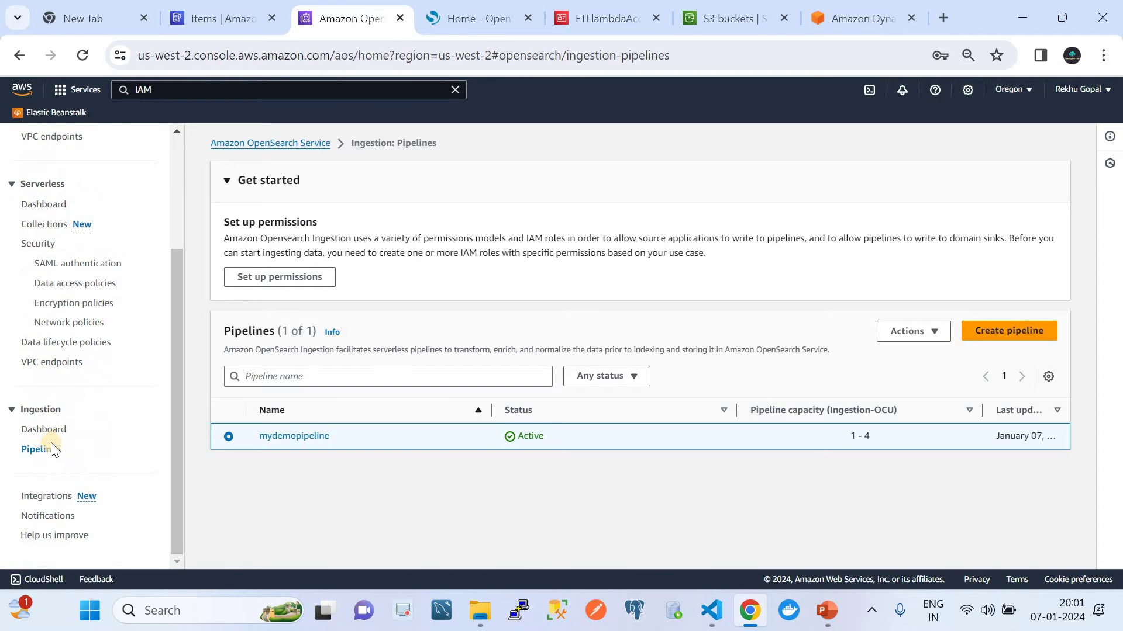
{"action": "left_click", "coordinate": [1011, 328]}
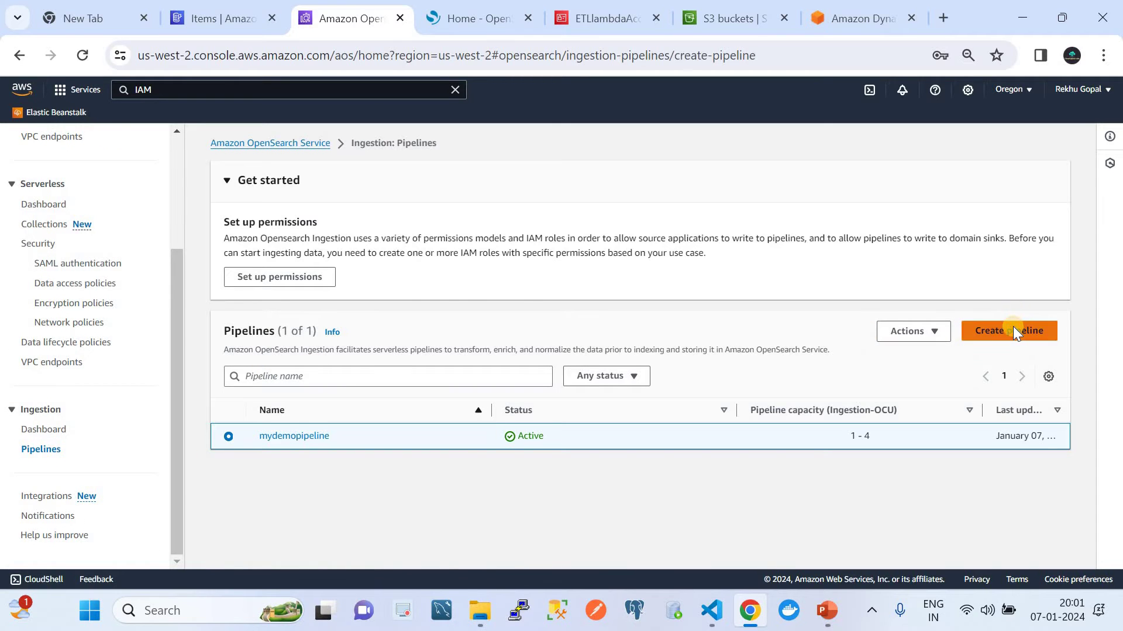
{"action": "left_click", "coordinate": [355, 326]}
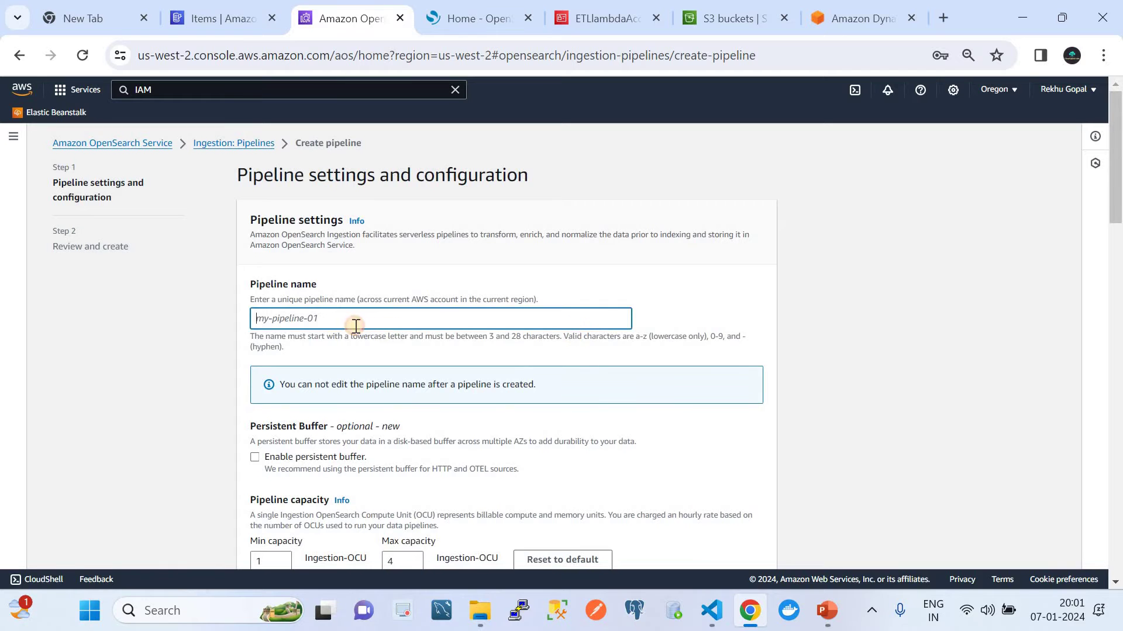
{"action": "type", "text": "namefgdgfgdf"}
{"action": "scroll", "coordinate": [454, 379], "scroll_direction": "down", "scroll_amount": 3}
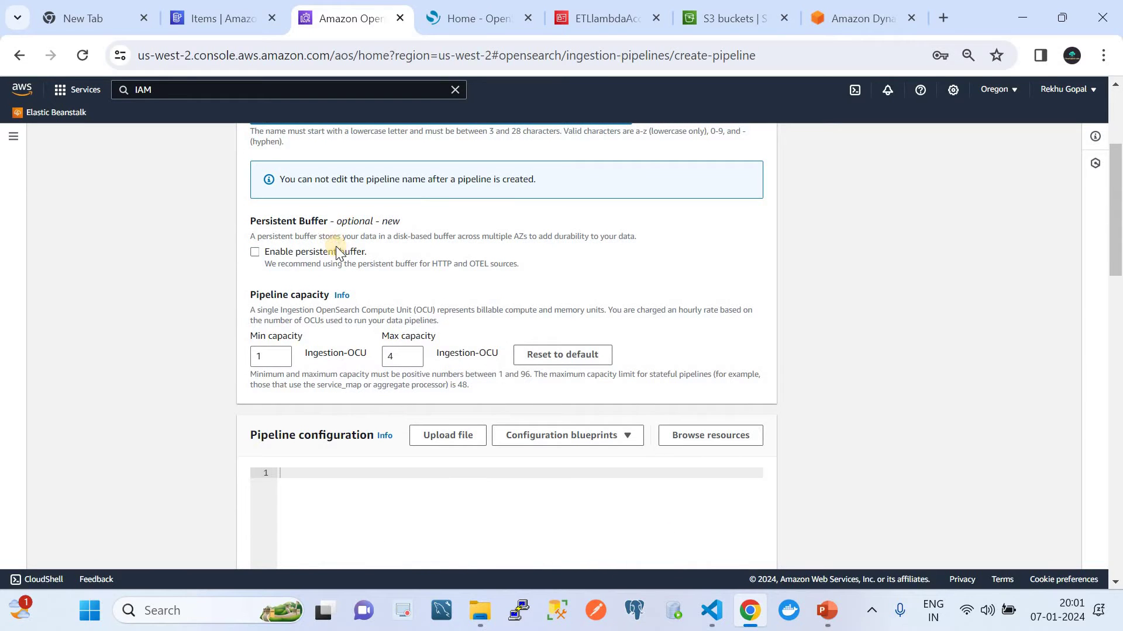
{"action": "scroll", "coordinate": [412, 308], "scroll_direction": "down", "scroll_amount": 2}
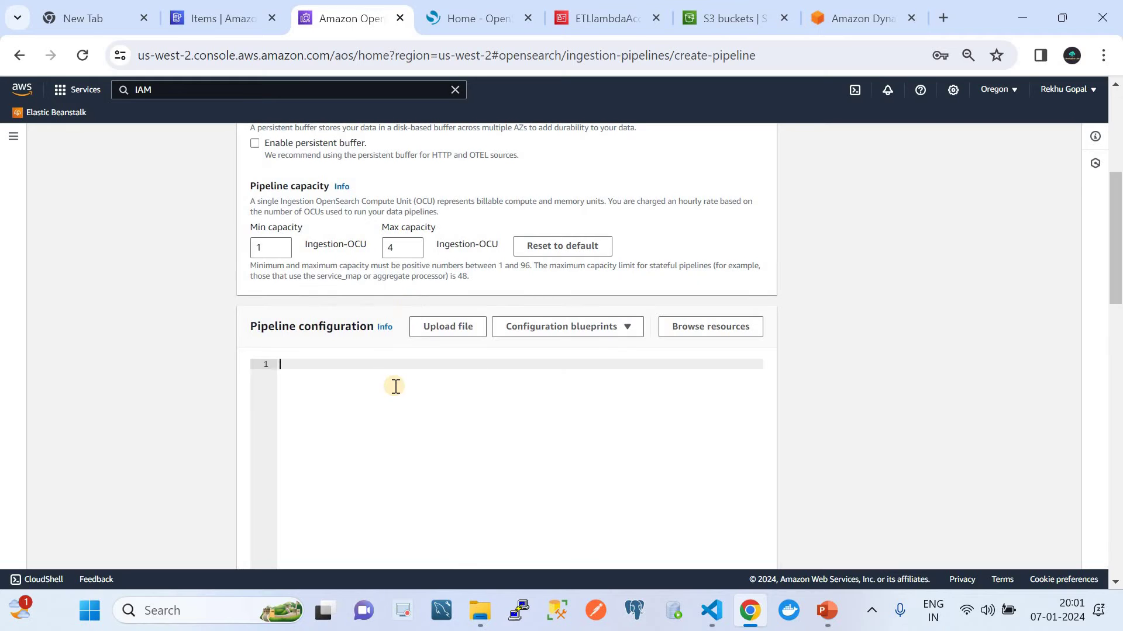
{"action": "scroll", "coordinate": [395, 387], "scroll_direction": "down", "scroll_amount": 2}
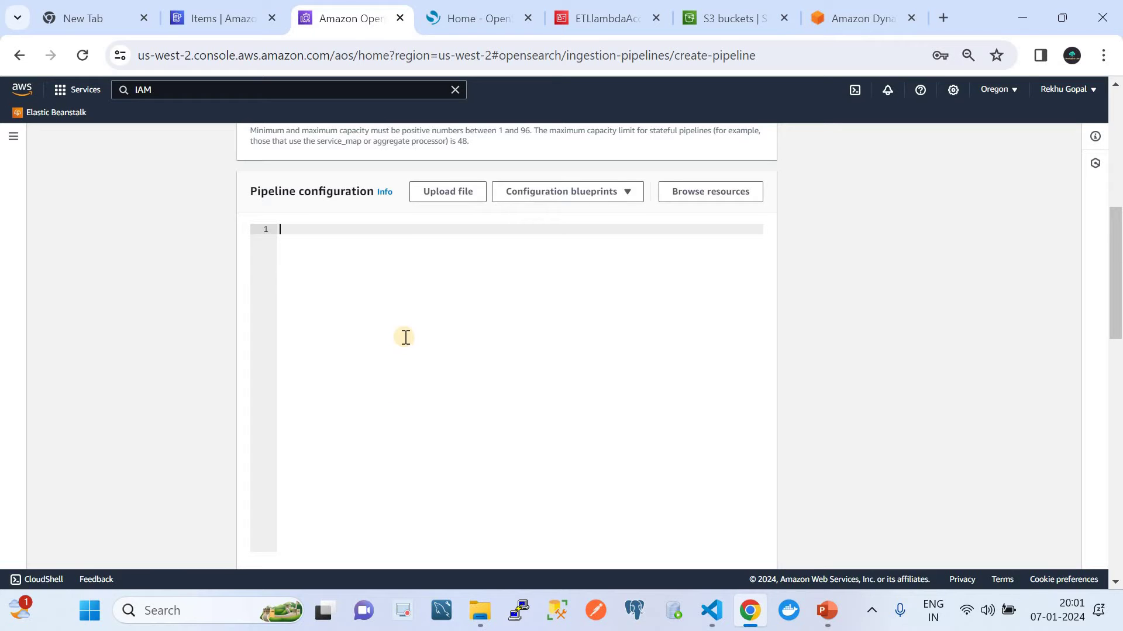
Step: Select all of pipeline.yaml in VS Code and go back to the Create pipeline page
{"action": "left_click", "coordinate": [711, 609]}
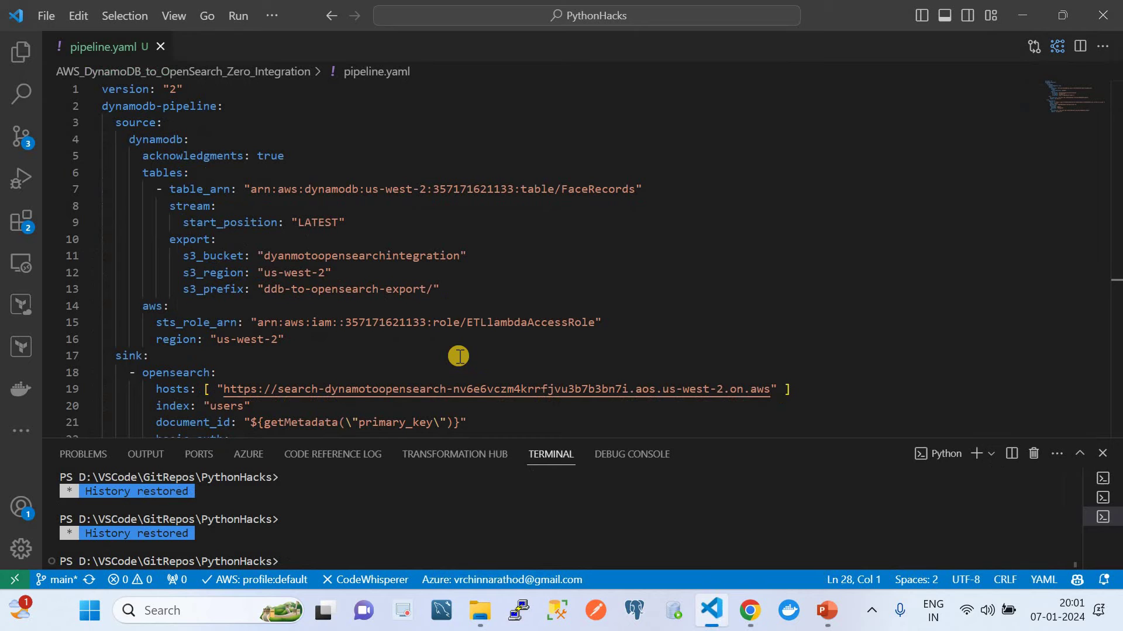
{"action": "left_click", "coordinate": [363, 209]}
{"action": "key", "text": "ctrl+a"}
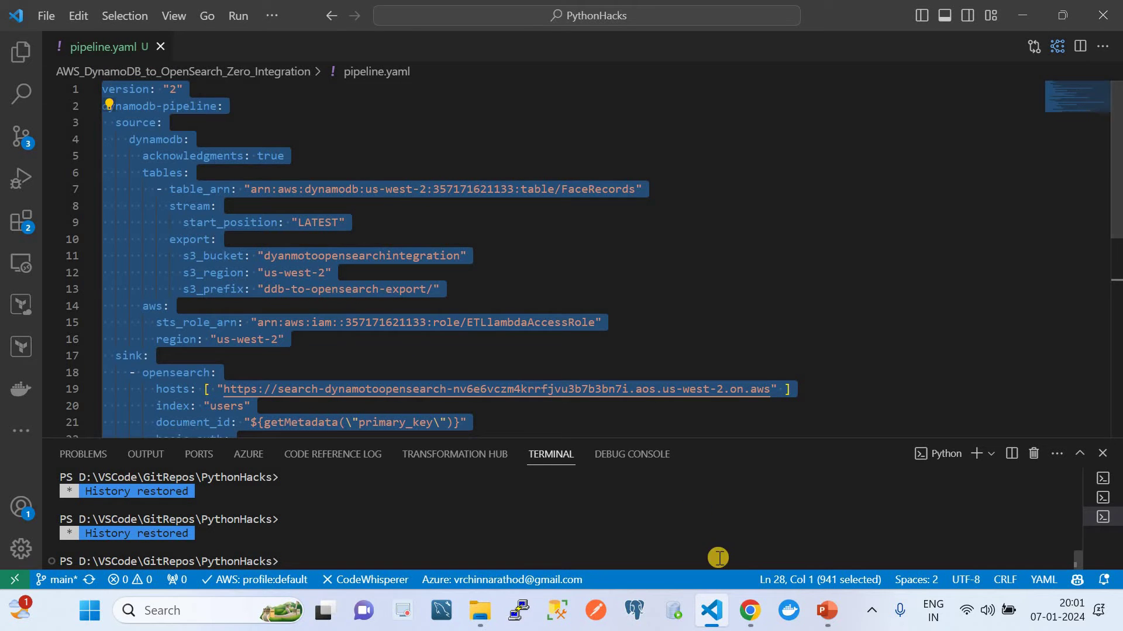
{"action": "left_click", "coordinate": [750, 610]}
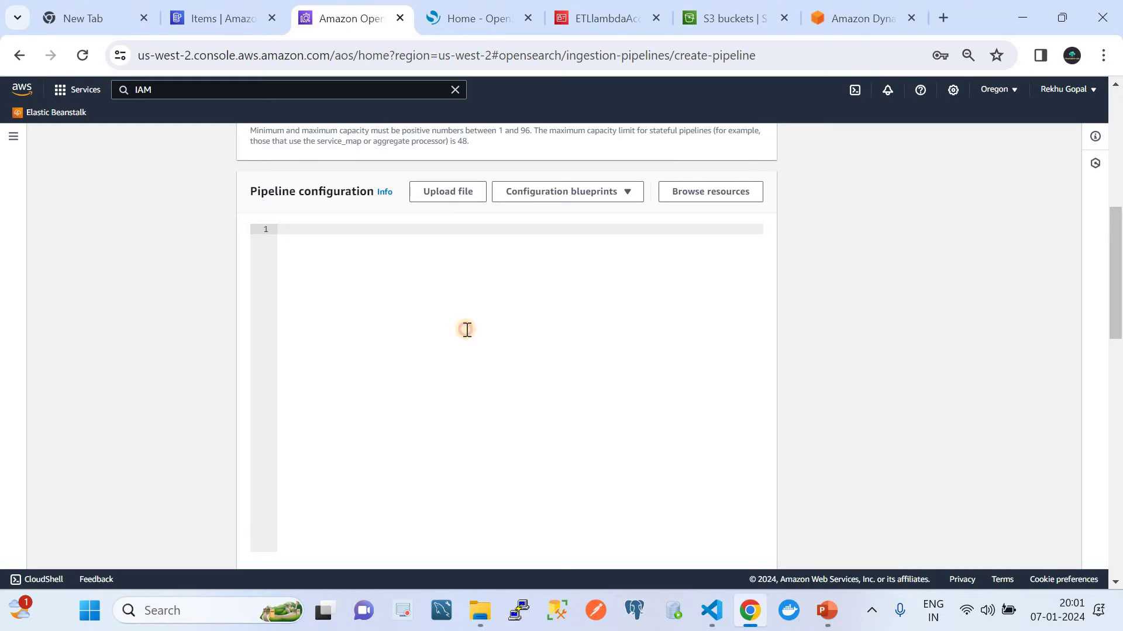
Step: Paste the pipeline YAML into the configuration and review the version and dynamodb-pipeline lines
{"action": "key", "text": "ctrl+v"}
{"action": "scroll", "coordinate": [467, 330], "scroll_direction": "up", "scroll_amount": 1}
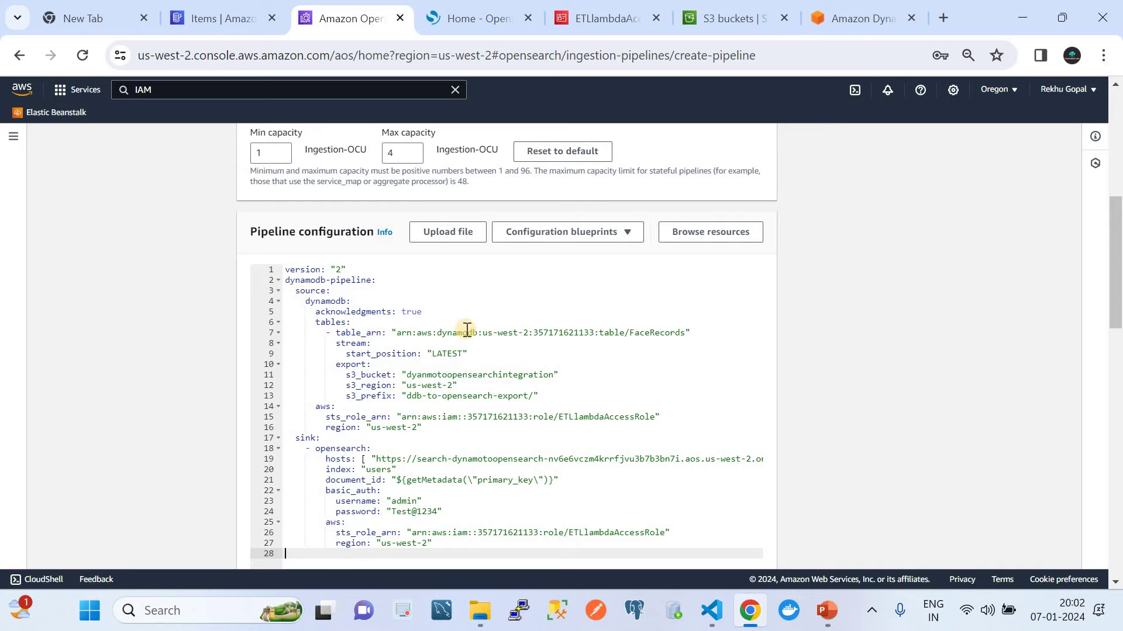
{"action": "scroll", "coordinate": [466, 329], "scroll_direction": "down", "scroll_amount": 1}
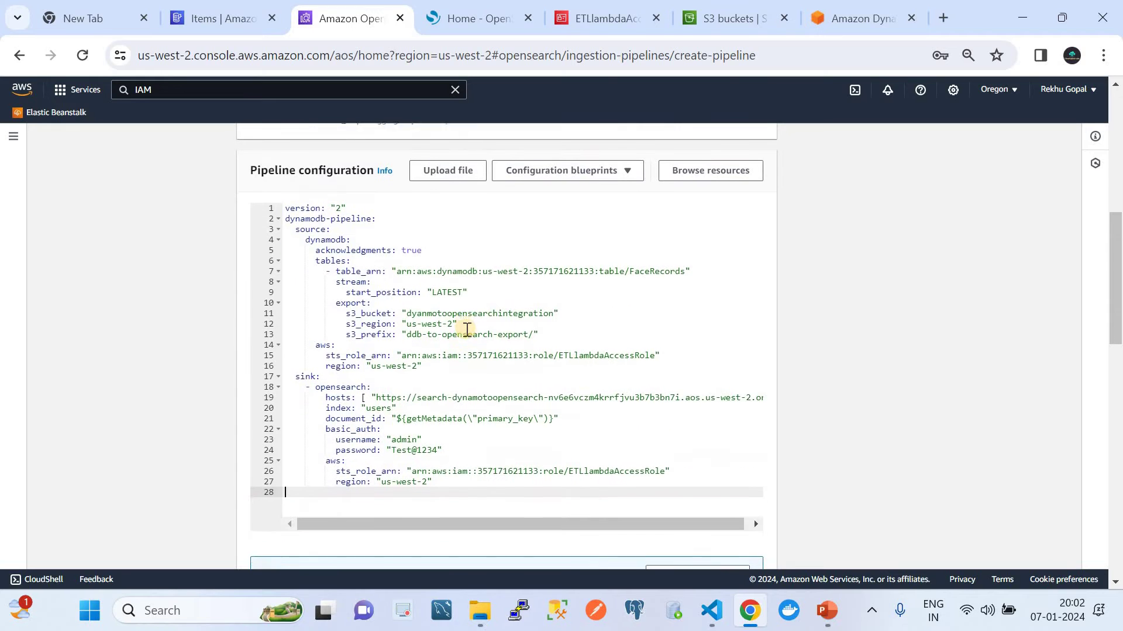
{"action": "left_click", "coordinate": [363, 194]}
{"action": "key", "text": "shift+Home"}
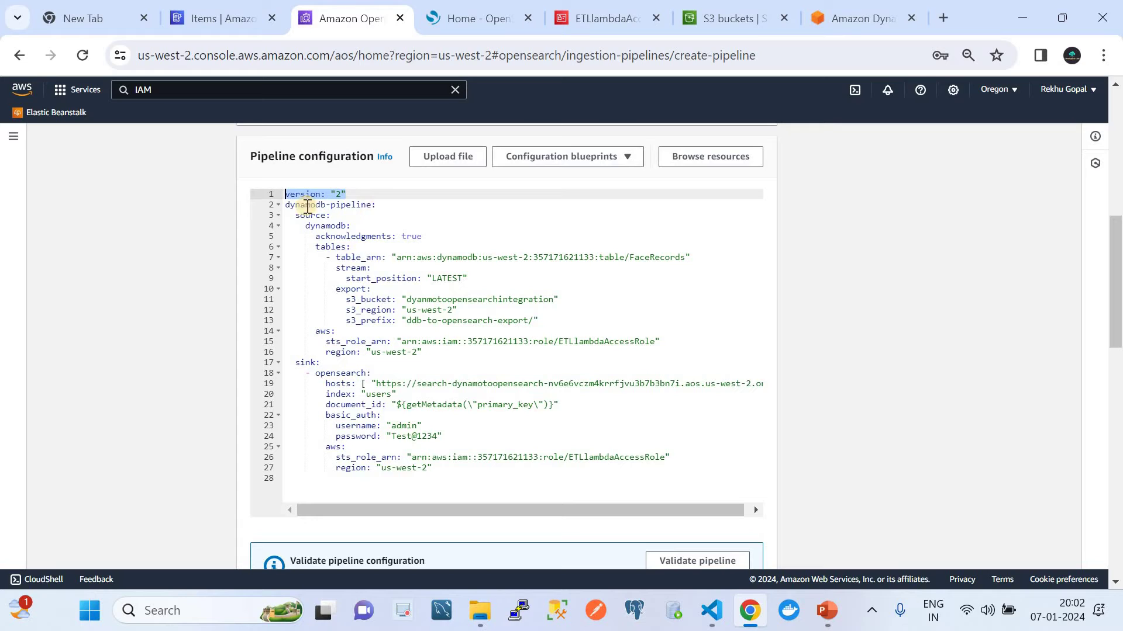
{"action": "left_click", "coordinate": [385, 206]}
{"action": "key", "text": "shift+Home"}
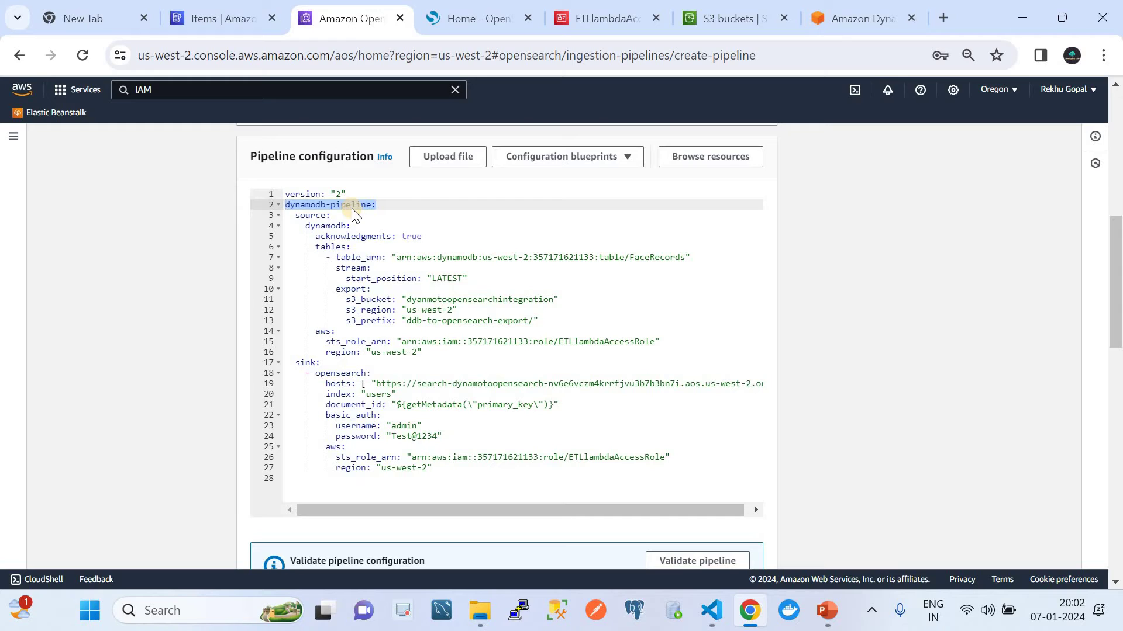
{"action": "left_click", "coordinate": [392, 207]}
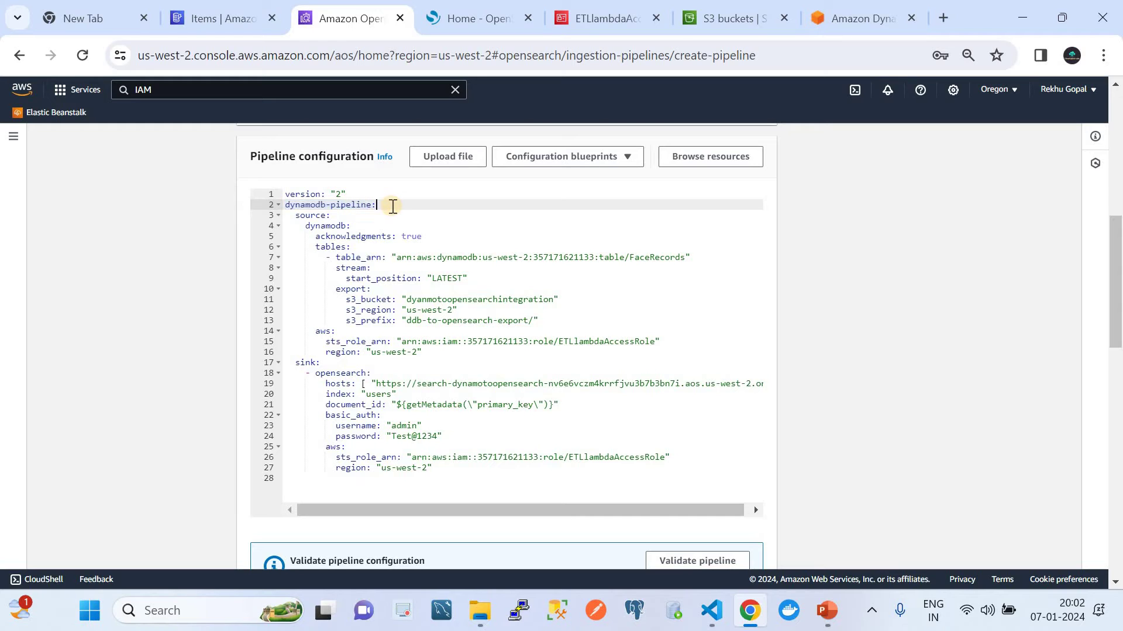
{"action": "left_click_drag", "start_coordinate": [392, 207], "coordinate": [285, 205]}
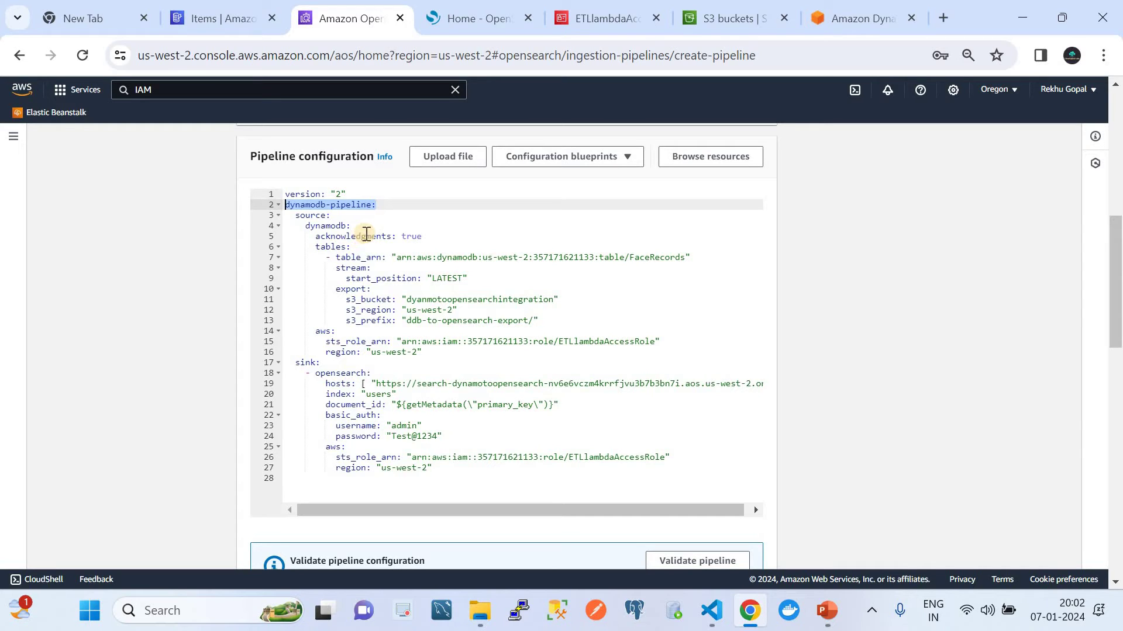
Step: Collapse the source and sink sections, re-expand source, and review its dynamodb, tables and table_arn lines
{"action": "left_click", "coordinate": [315, 216]}
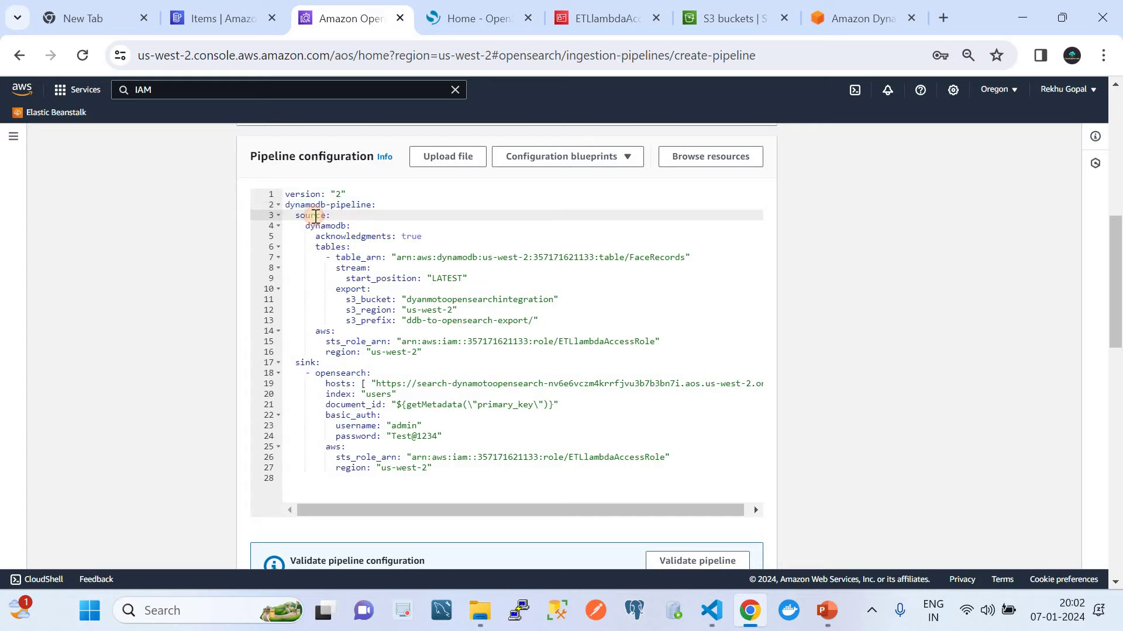
{"action": "left_click", "coordinate": [277, 217]}
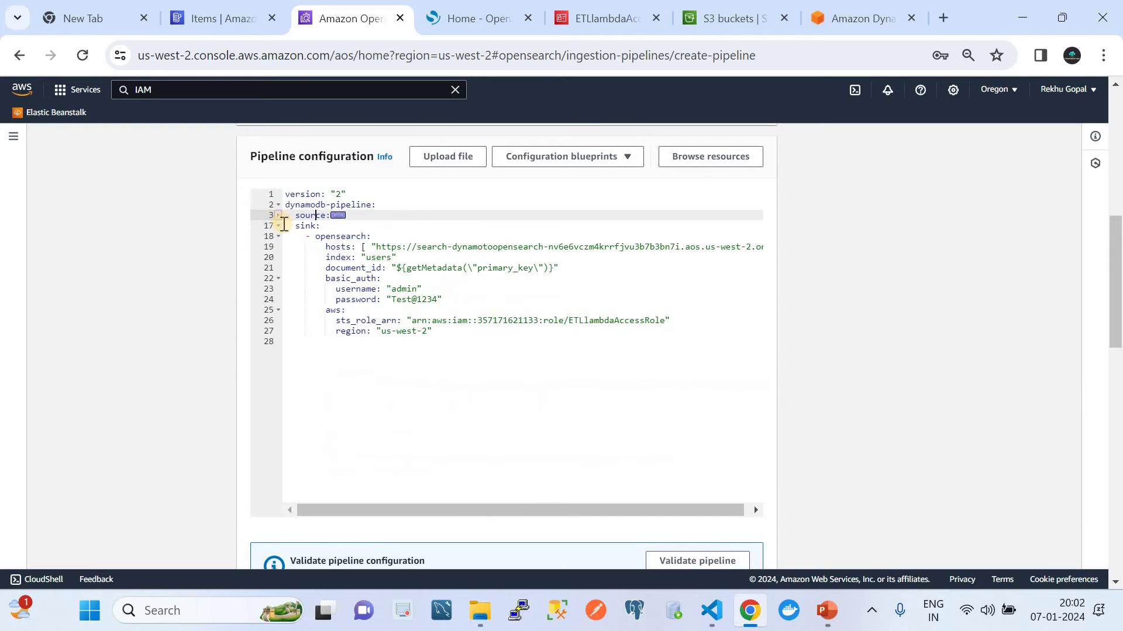
{"action": "left_click", "coordinate": [278, 225]}
{"action": "left_click", "coordinate": [278, 216]}
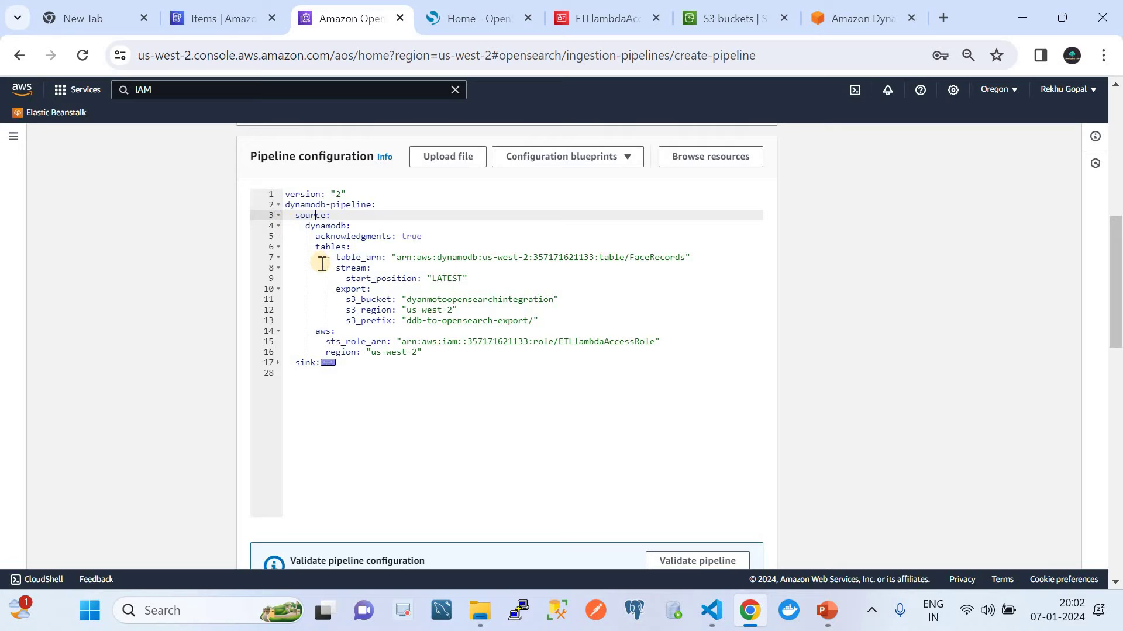
{"action": "double_click", "coordinate": [321, 226]}
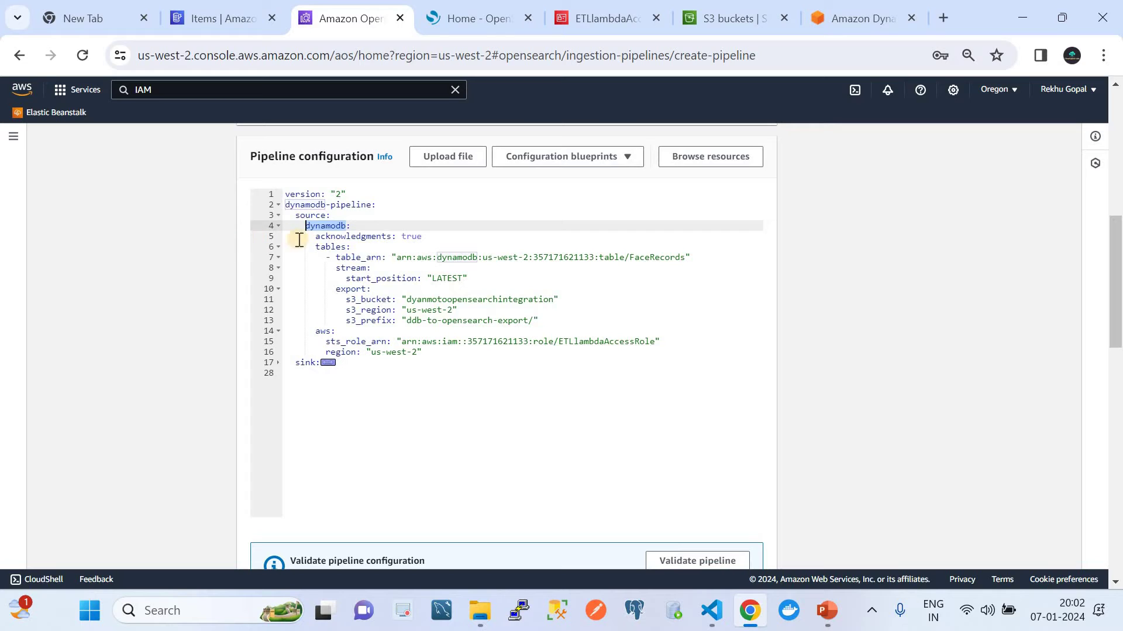
{"action": "left_click", "coordinate": [431, 238]}
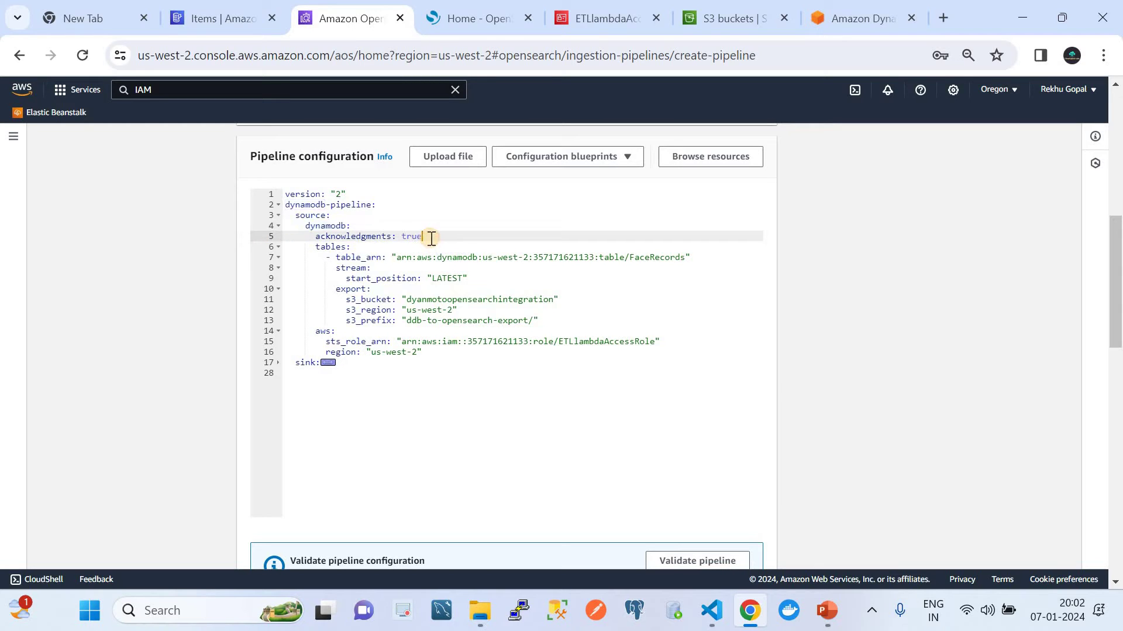
{"action": "left_click", "coordinate": [324, 247]}
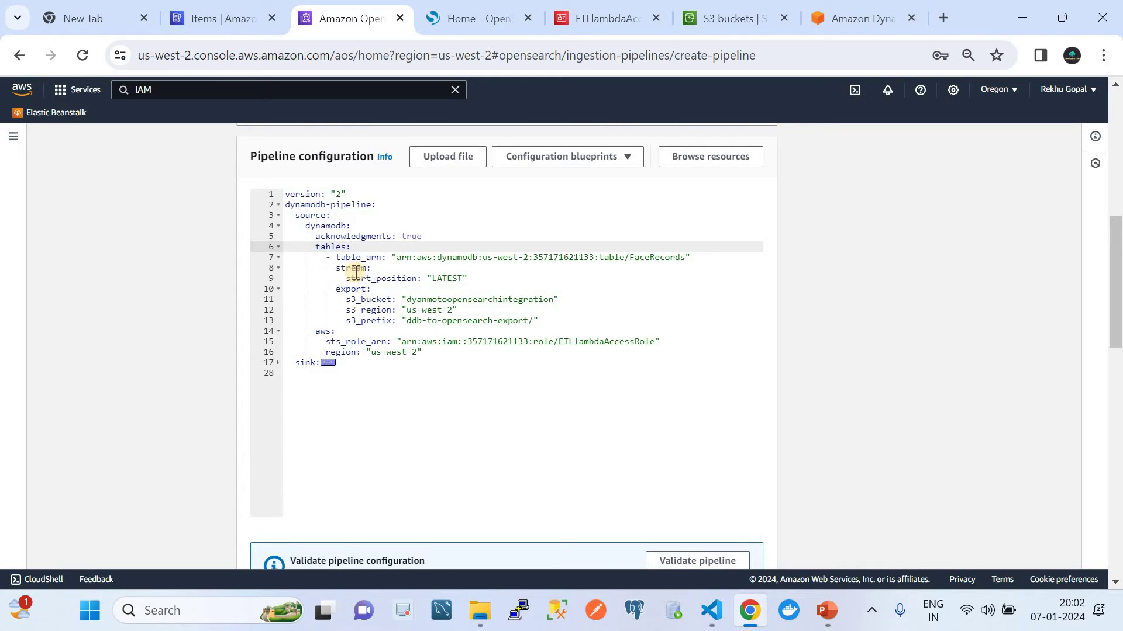
{"action": "double_click", "coordinate": [349, 258]}
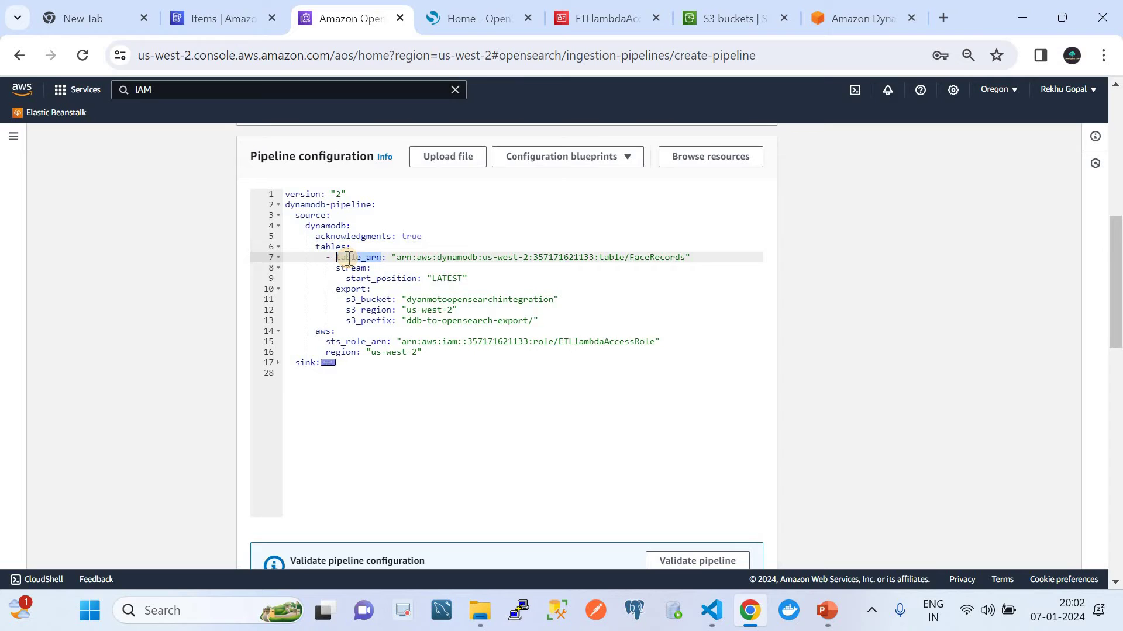
{"action": "left_click", "coordinate": [196, 15]}
Step: Copy the FaceRecords table ARN from its Additional info section in DynamoDB
{"action": "scroll", "coordinate": [506, 269], "scroll_direction": "up", "scroll_amount": 5}
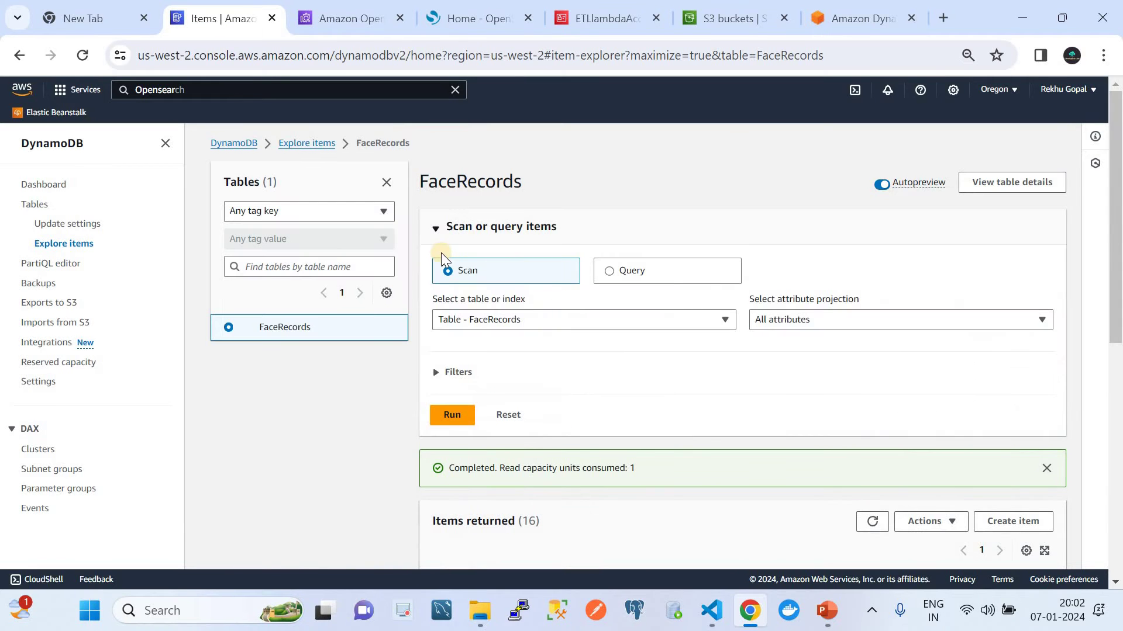
{"action": "left_click", "coordinate": [36, 205]}
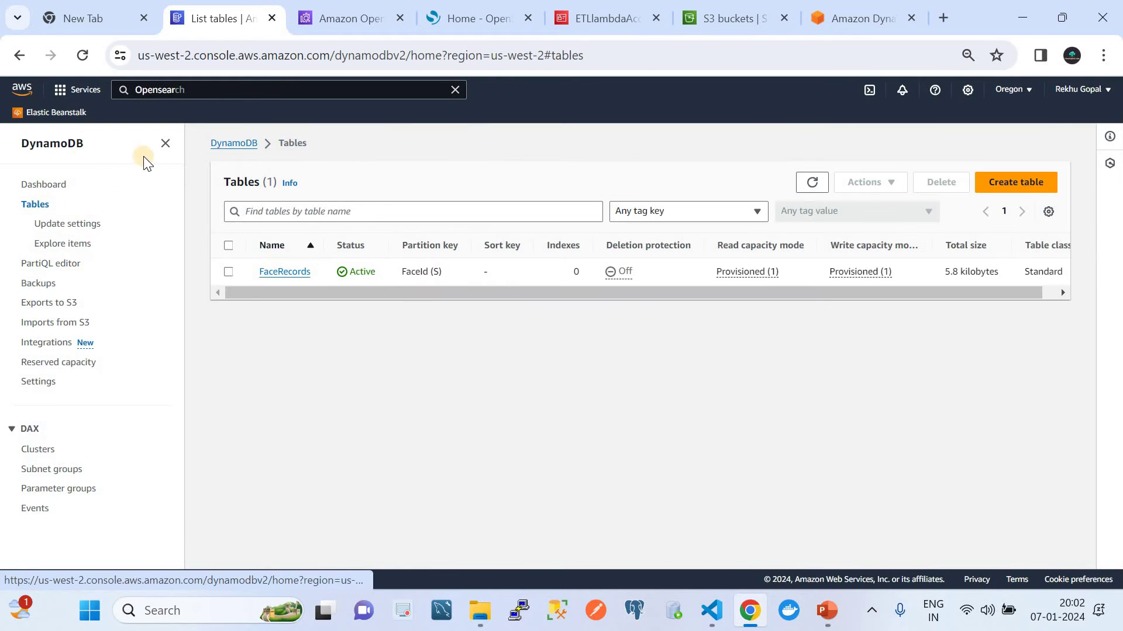
{"action": "left_click", "coordinate": [293, 271]}
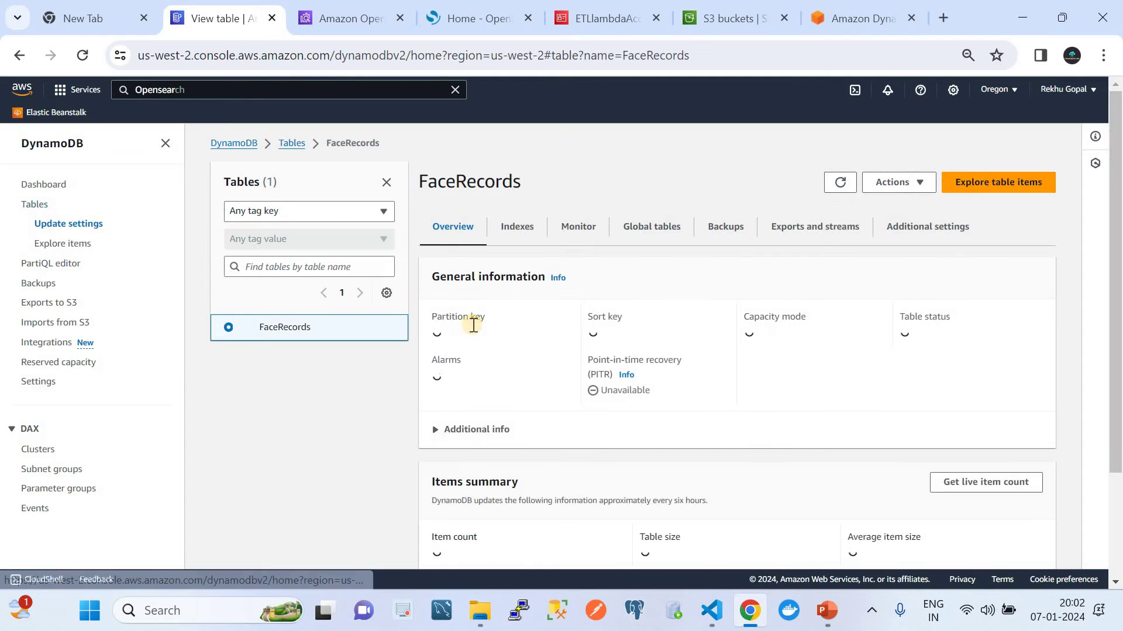
{"action": "left_click", "coordinate": [474, 430]}
{"action": "scroll", "coordinate": [474, 410], "scroll_direction": "down", "scroll_amount": 4}
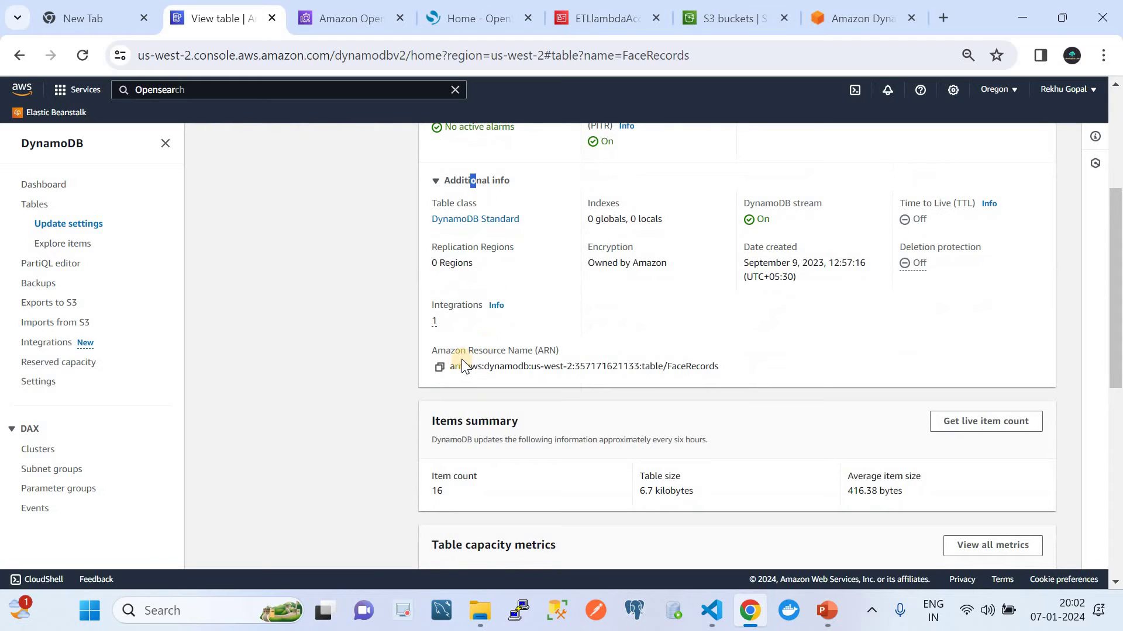
{"action": "left_click", "coordinate": [440, 366]}
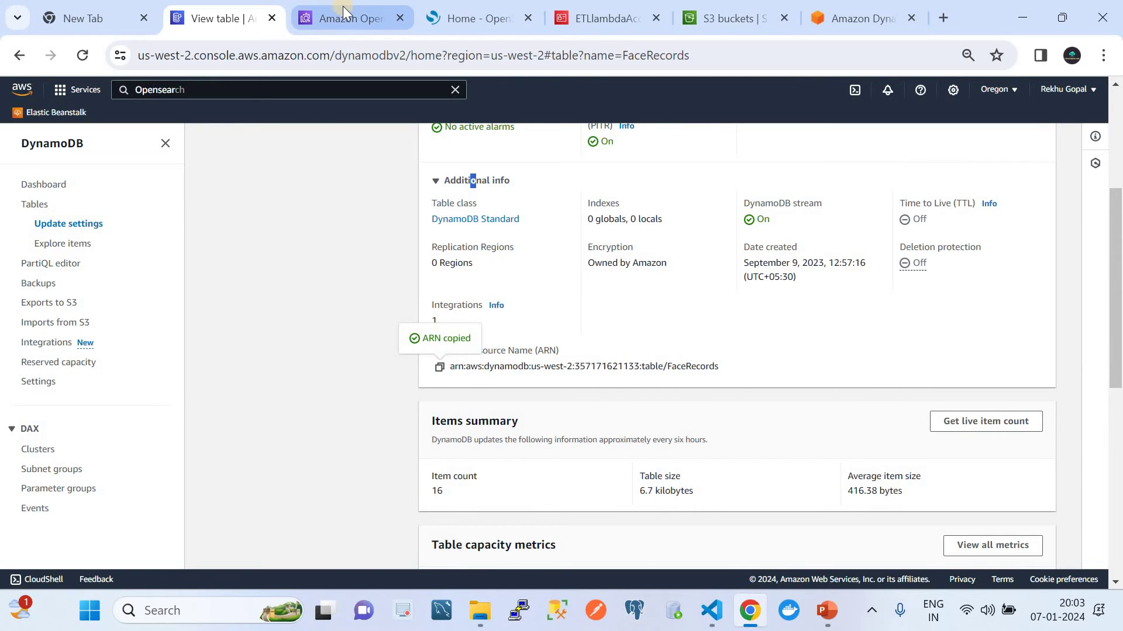
{"action": "left_click", "coordinate": [345, 12]}
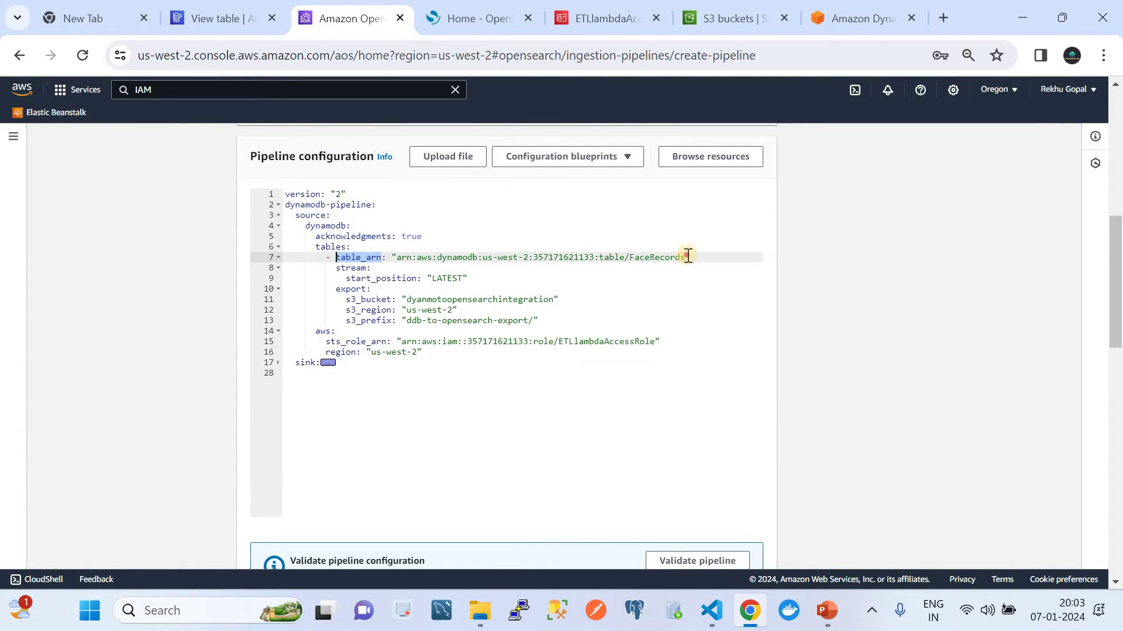
Step: Replace the table_arn value with the FaceRecords ARN, then review the stream, start_position and export lines
{"action": "left_click_drag", "start_coordinate": [685, 257], "coordinate": [398, 262]}
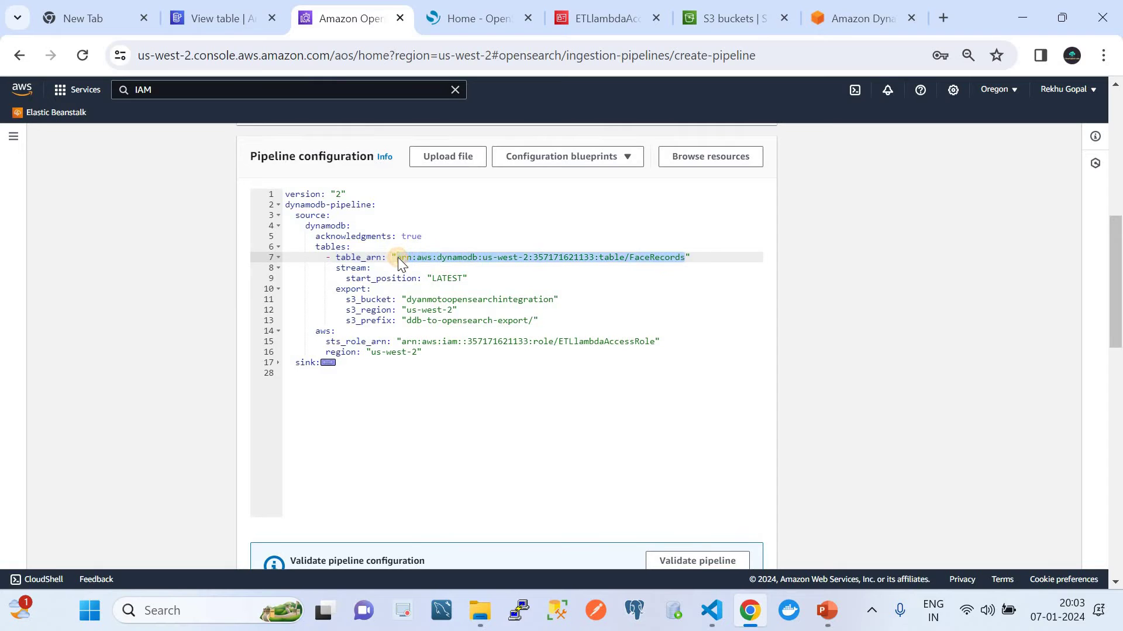
{"action": "key", "text": "ctrl+v"}
{"action": "left_click", "coordinate": [371, 268]}
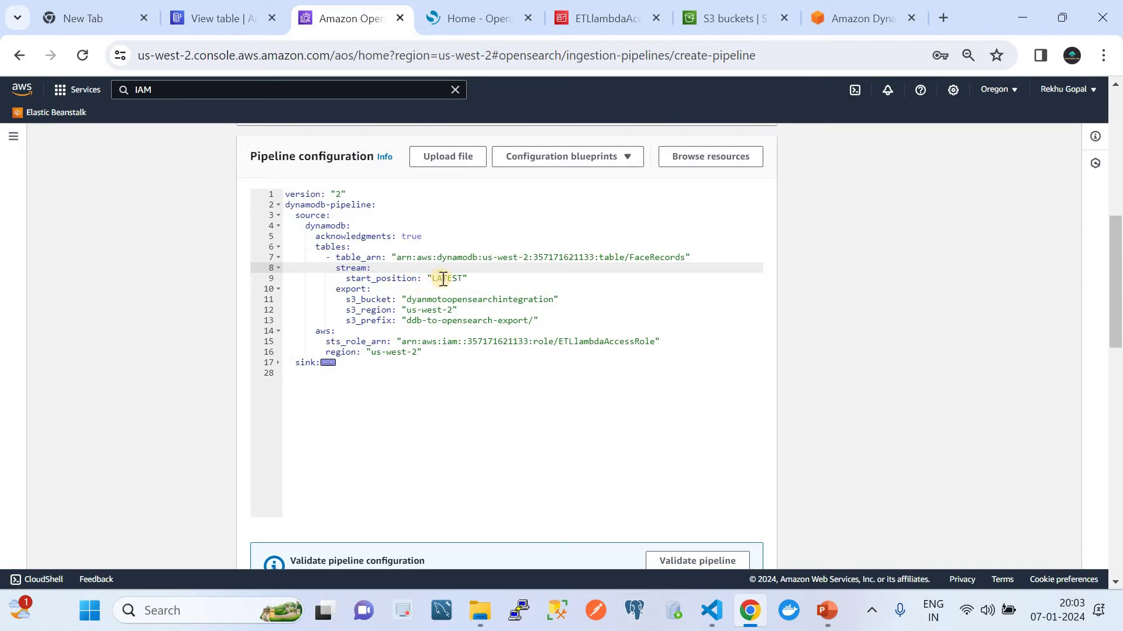
{"action": "left_click", "coordinate": [443, 279]}
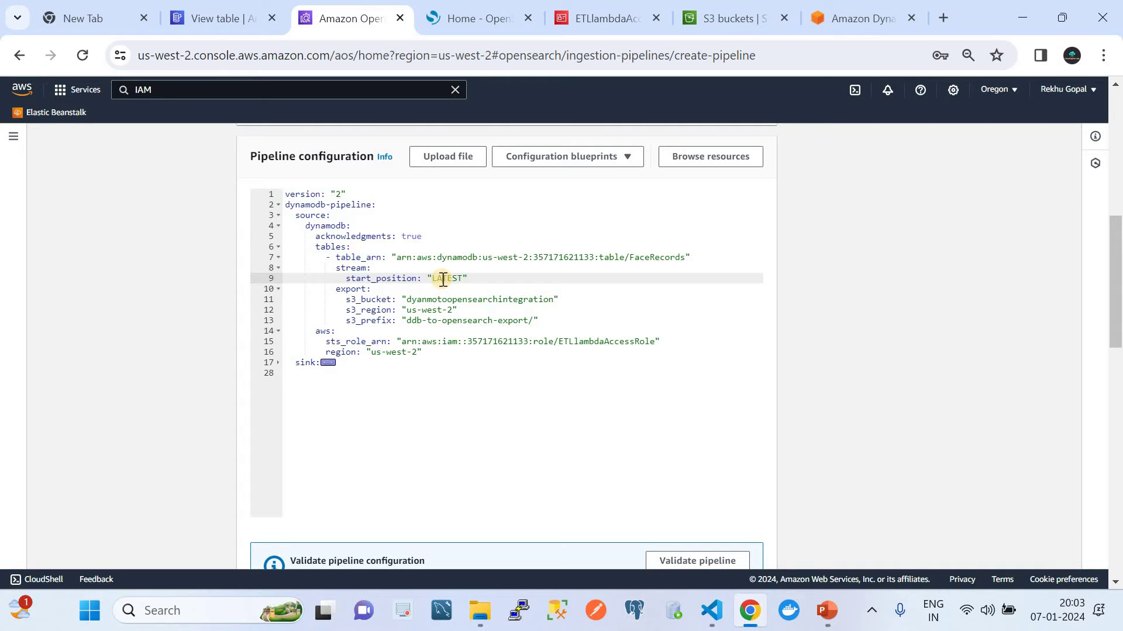
{"action": "left_click", "coordinate": [396, 286]}
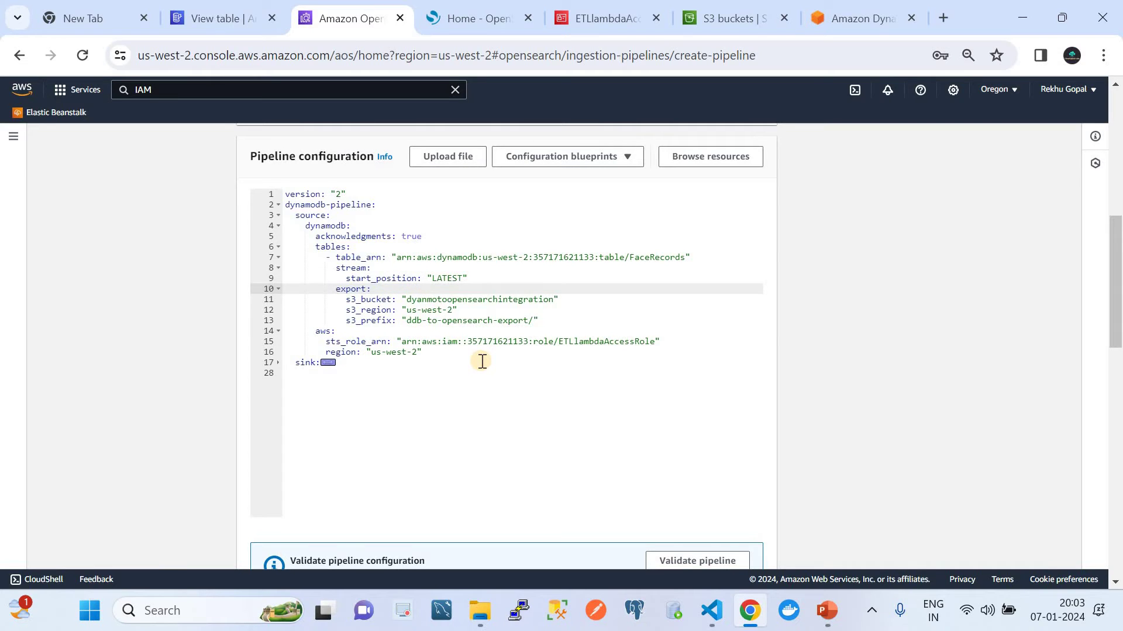
Step: Show the Automatic ETL slide in PowerPoint with the slide thumbnails pane expanded
{"action": "left_click", "coordinate": [827, 611]}
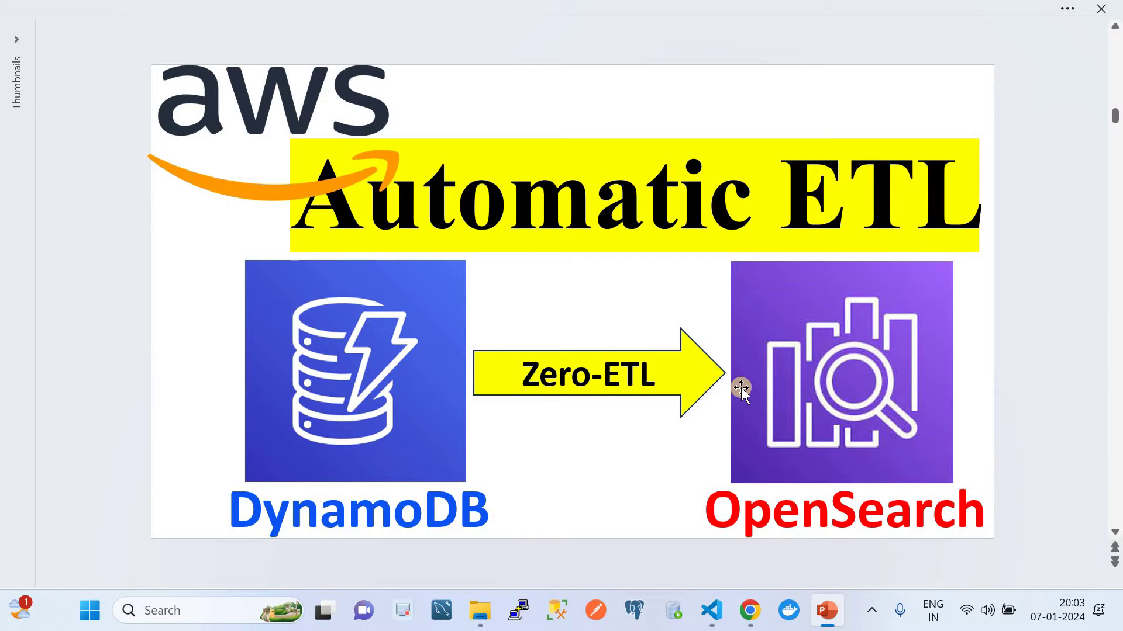
{"action": "left_click", "coordinate": [13, 42]}
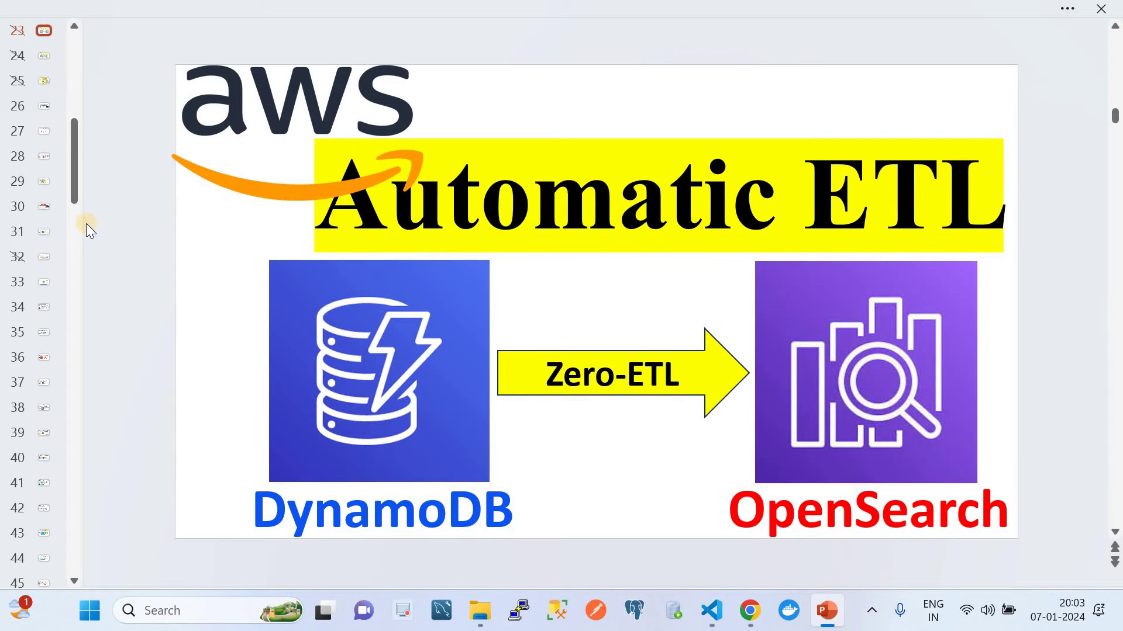
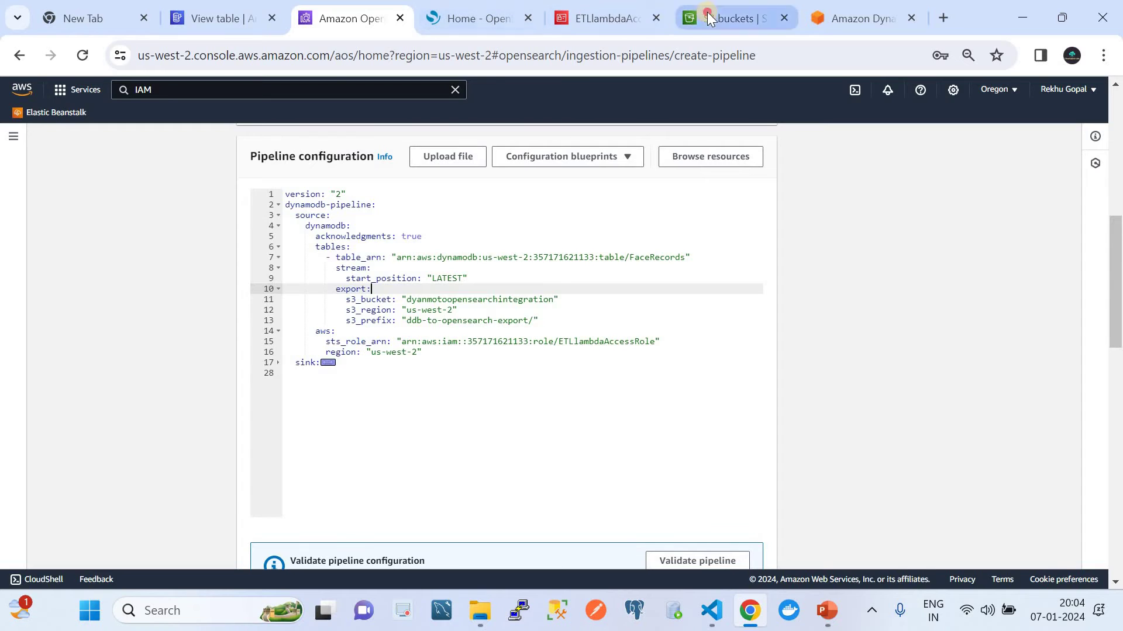
{"action": "left_click", "coordinate": [707, 13]}
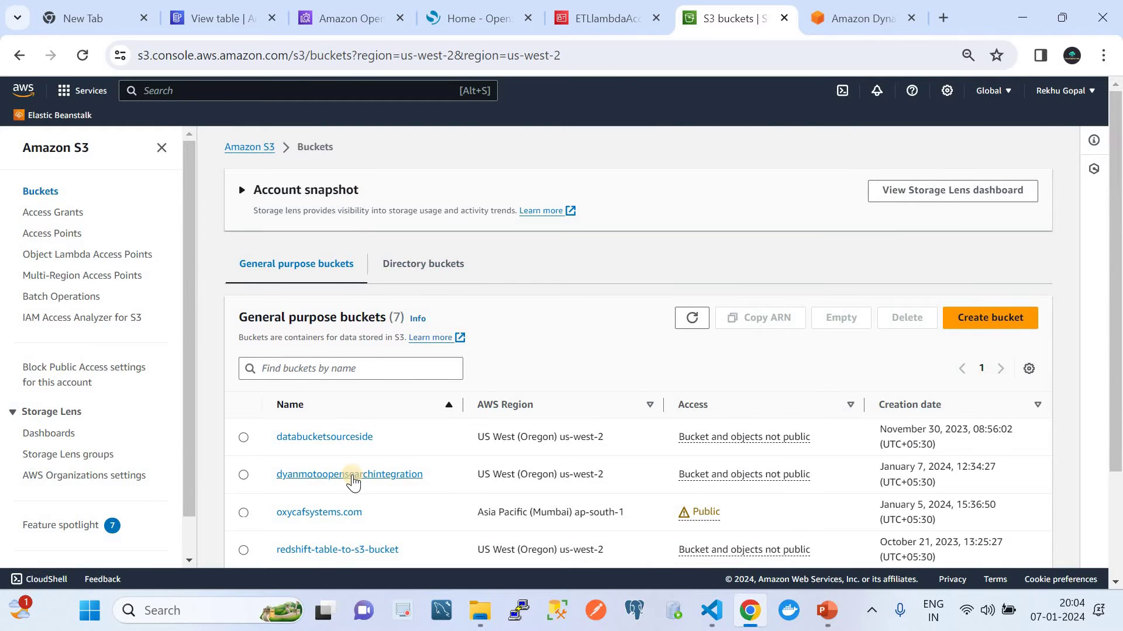
{"action": "left_click", "coordinate": [353, 473]}
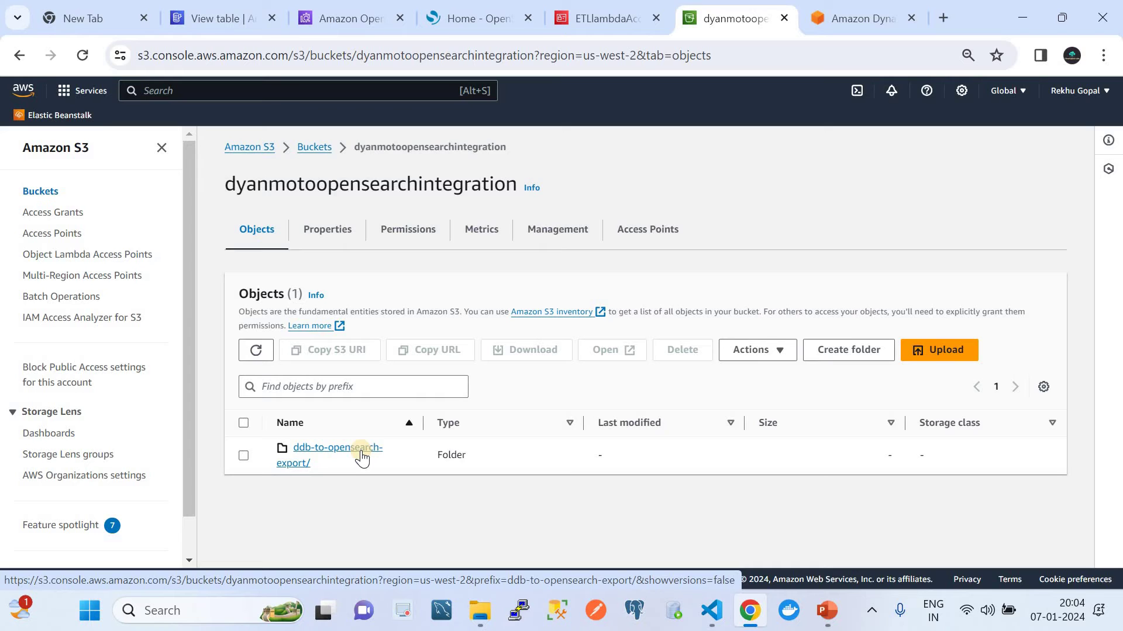
{"action": "left_click", "coordinate": [335, 23]}
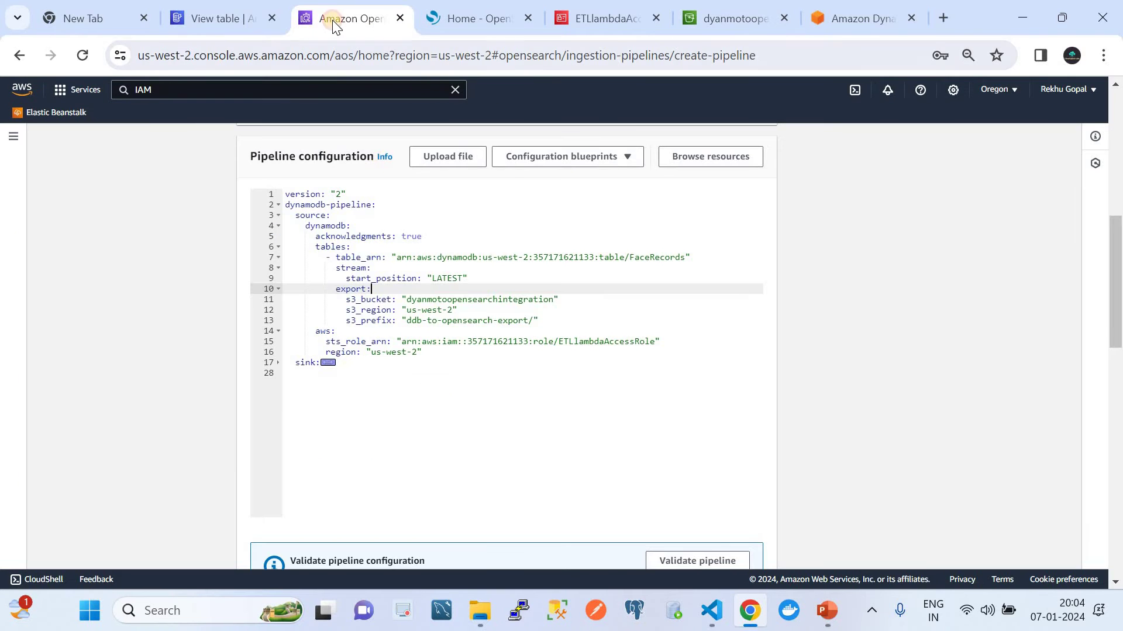
{"action": "double_click", "coordinate": [431, 300]}
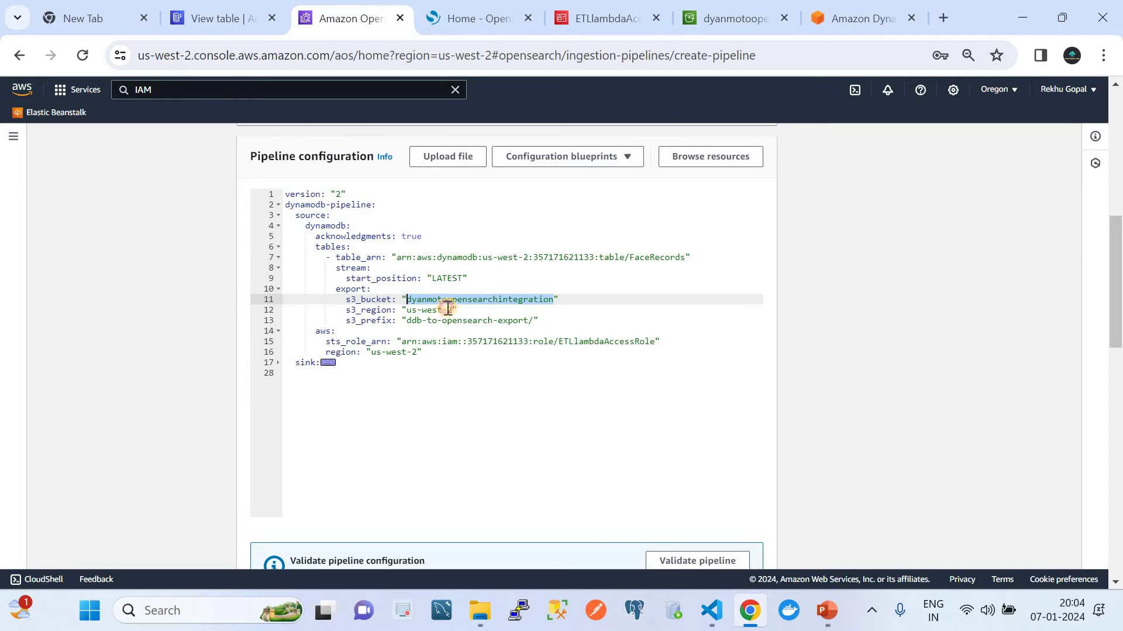
{"action": "left_click_drag", "start_coordinate": [447, 310], "coordinate": [407, 310]}
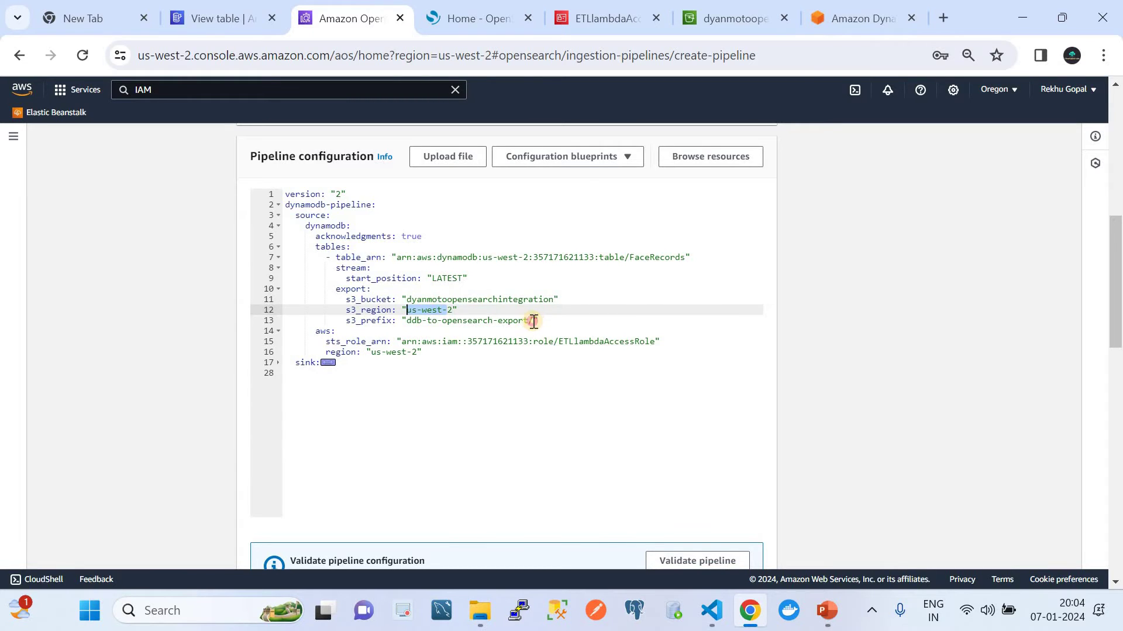
{"action": "left_click_drag", "start_coordinate": [533, 321], "coordinate": [407, 322]}
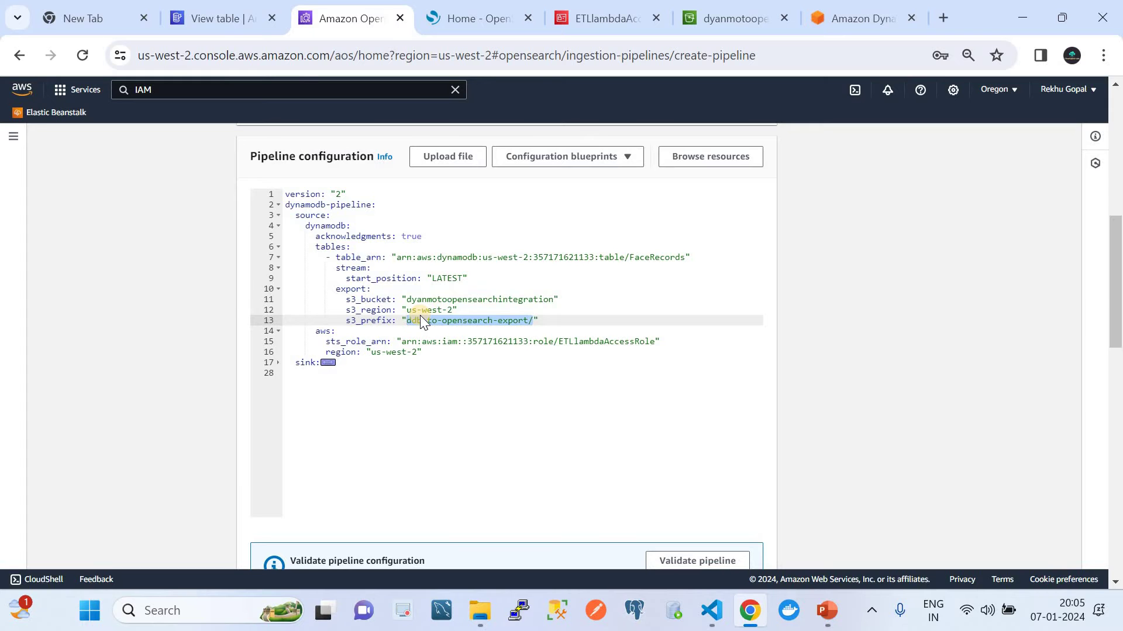
{"action": "scroll", "coordinate": [415, 350], "scroll_direction": "down", "scroll_amount": 1}
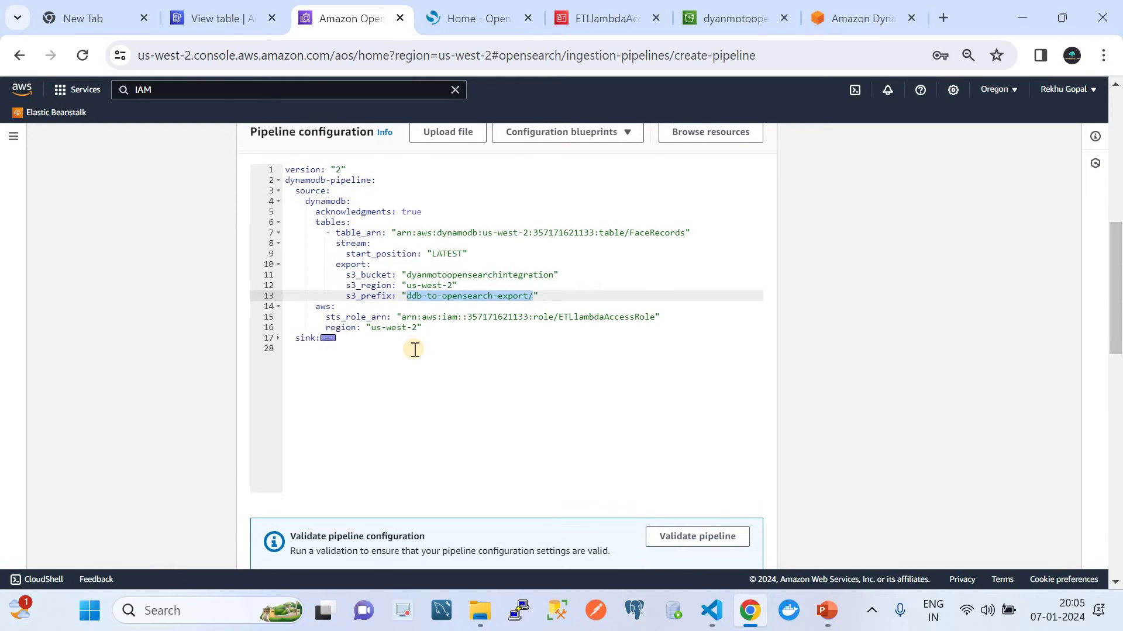
{"action": "left_click_drag", "start_coordinate": [316, 298], "coordinate": [432, 318]}
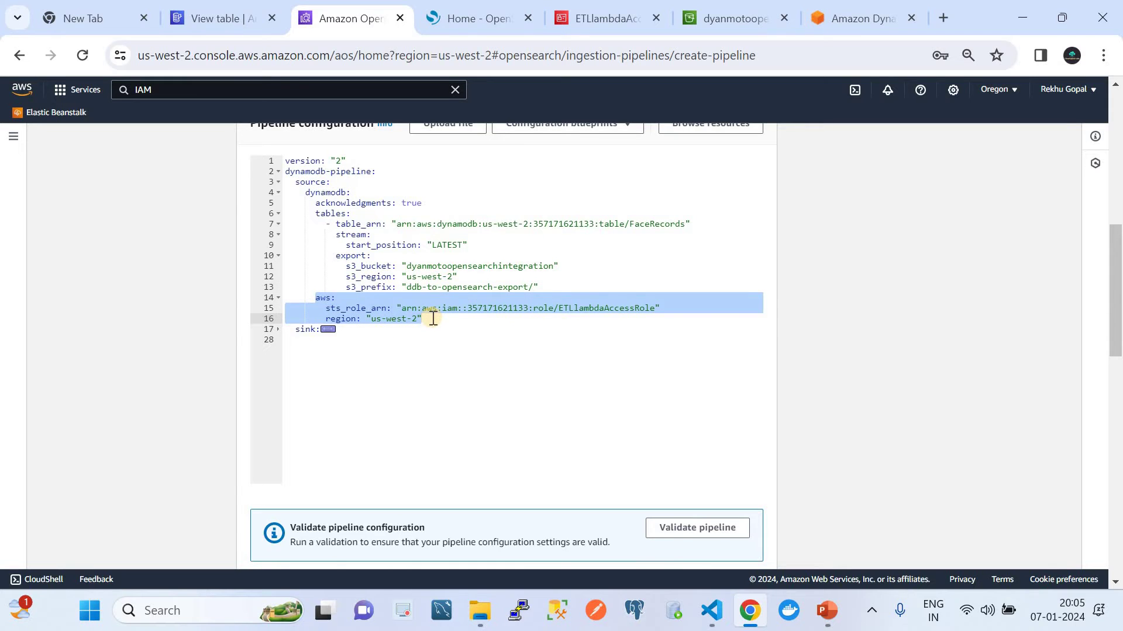
{"action": "left_click", "coordinate": [552, 308]}
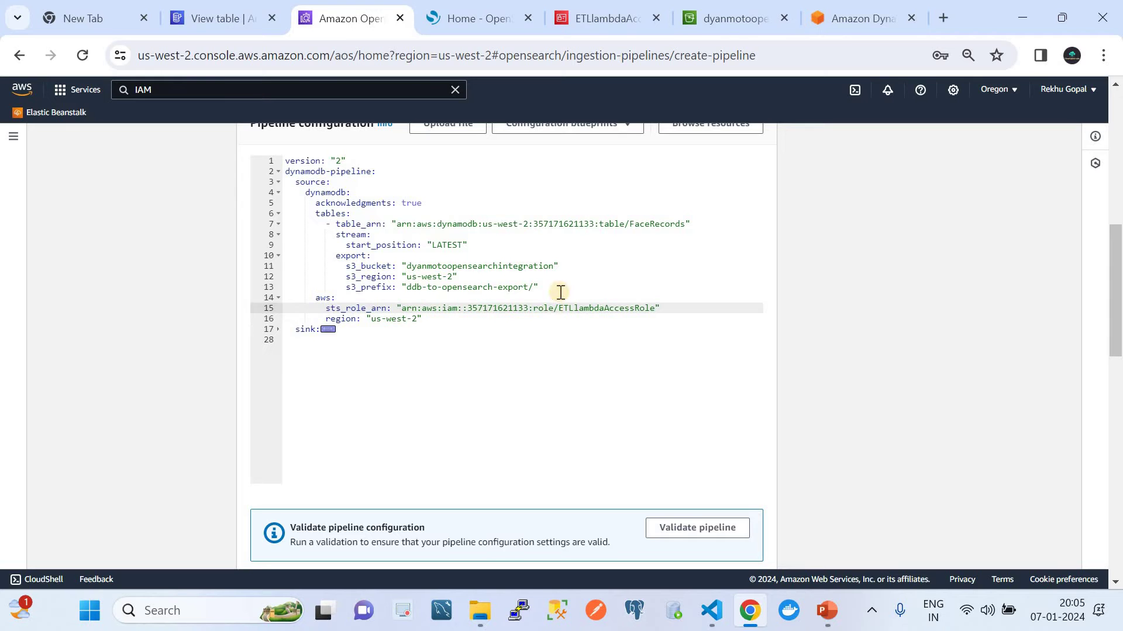
{"action": "left_click", "coordinate": [603, 14]}
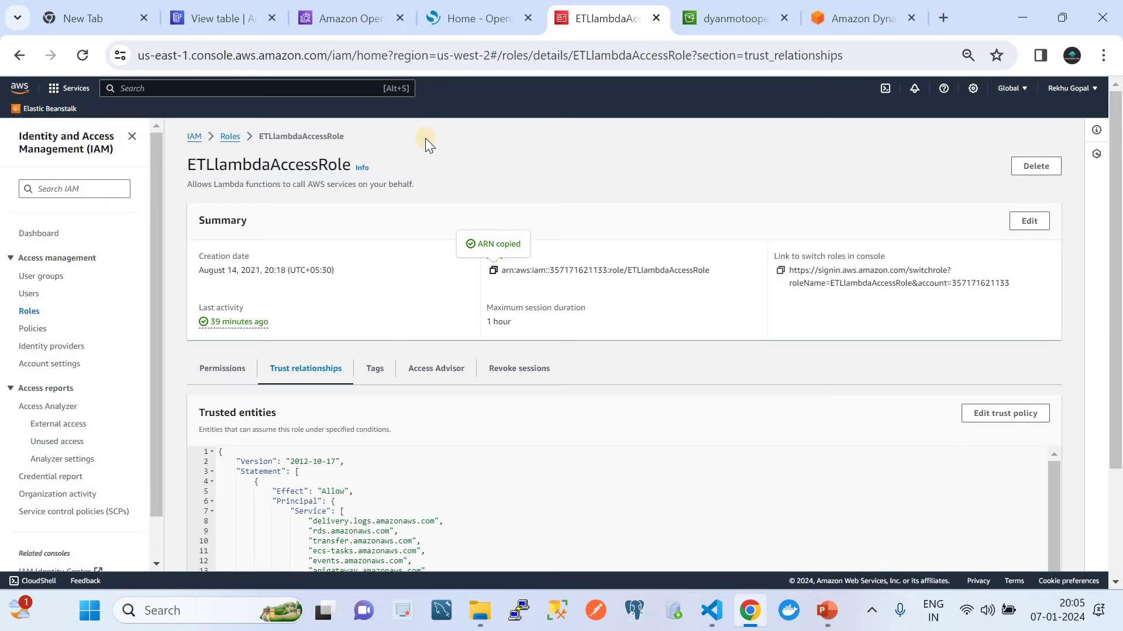
{"action": "left_click", "coordinate": [359, 16]}
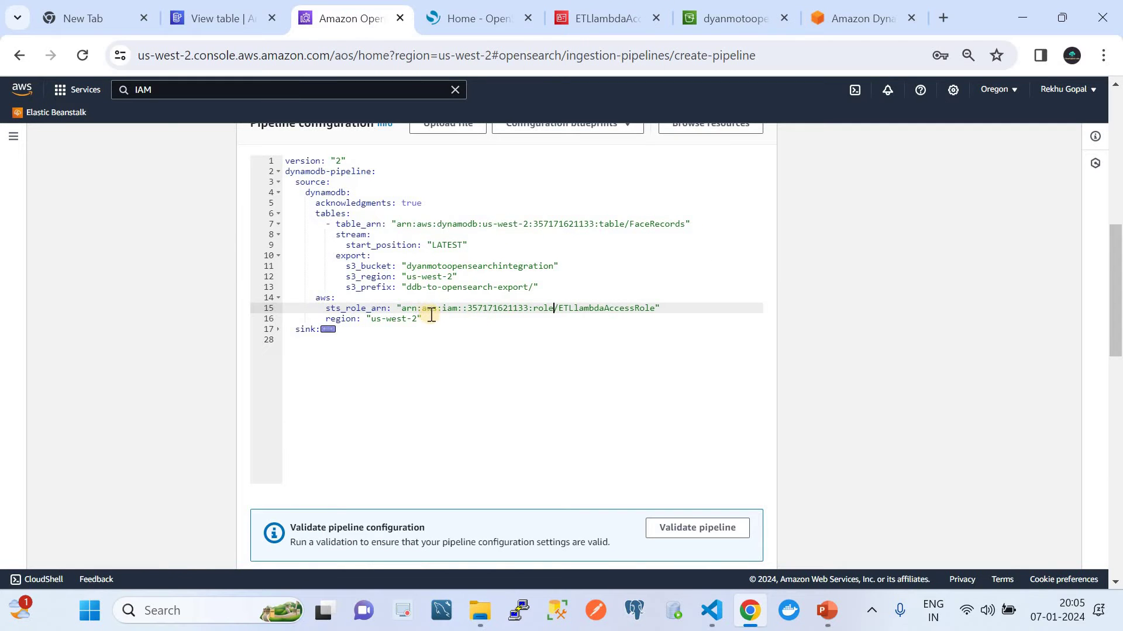
{"action": "left_click_drag", "start_coordinate": [417, 319], "coordinate": [361, 319]}
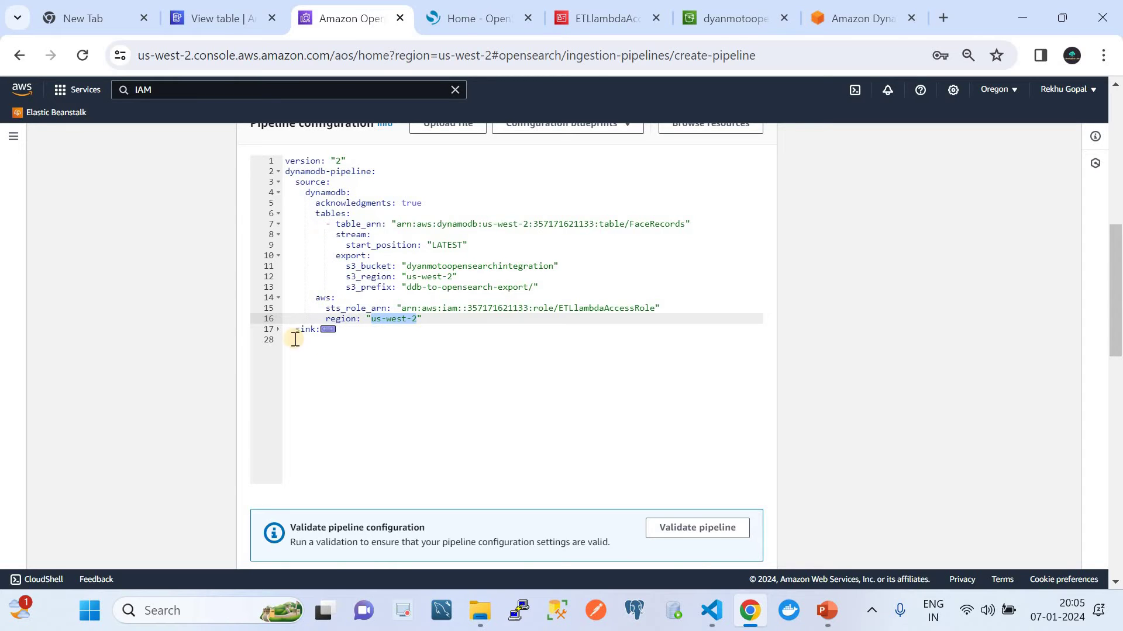
{"action": "left_click_drag", "start_coordinate": [305, 192], "coordinate": [292, 341]}
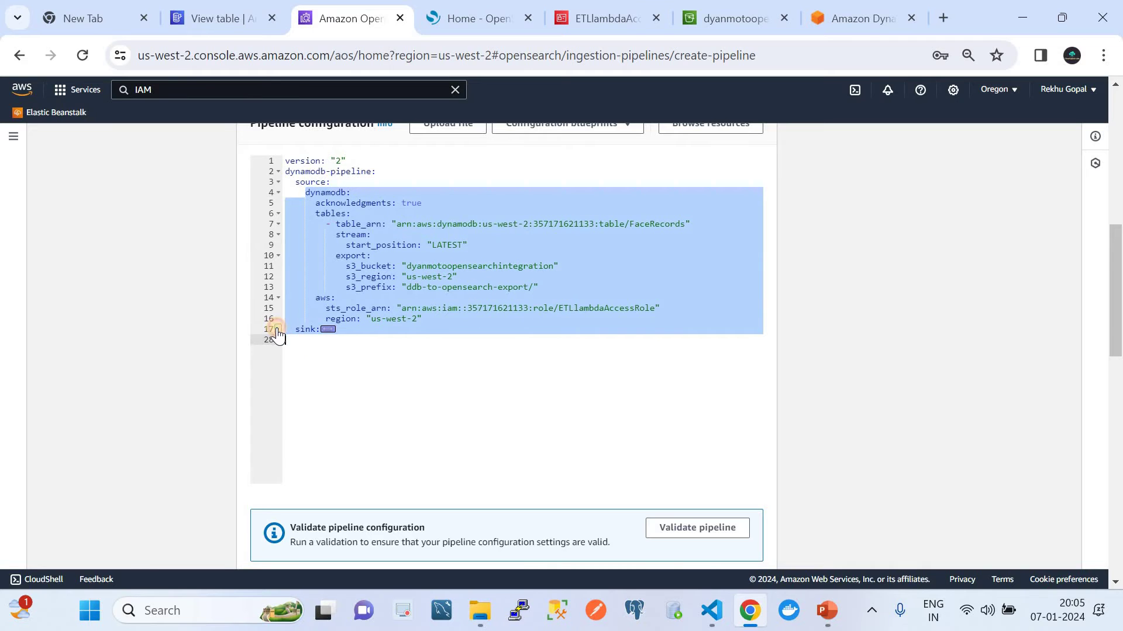
Step: Expand the pipeline's sink section to review the opensearch sink settings writing to the users index
{"action": "left_click", "coordinate": [278, 329]}
{"action": "double_click", "coordinate": [326, 339]}
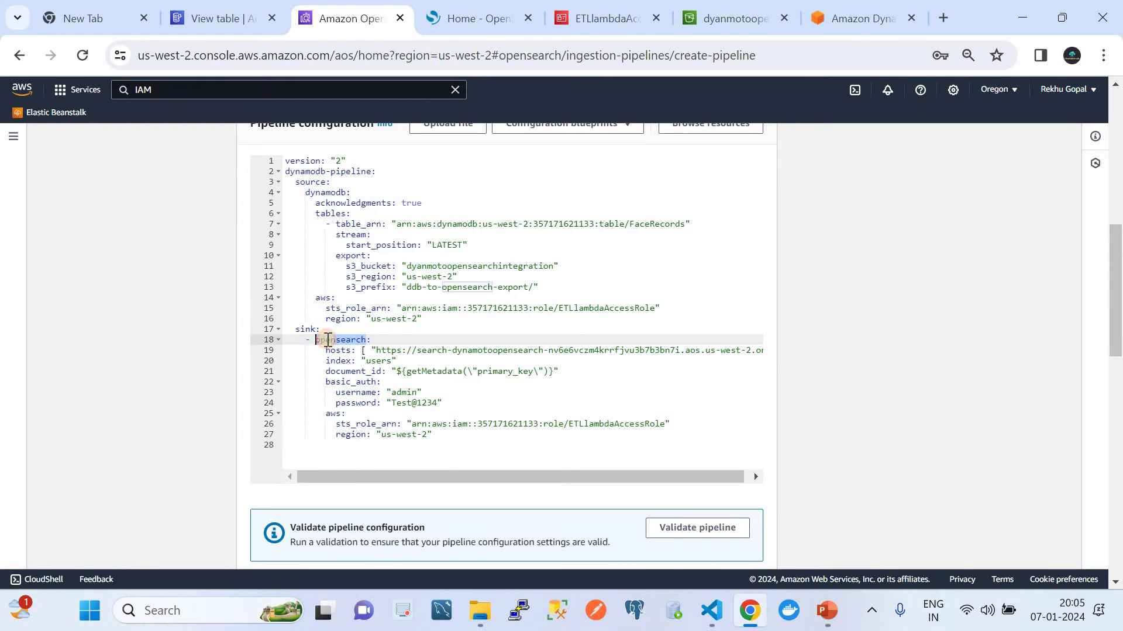
{"action": "scroll", "coordinate": [365, 362], "scroll_direction": "down", "scroll_amount": 1}
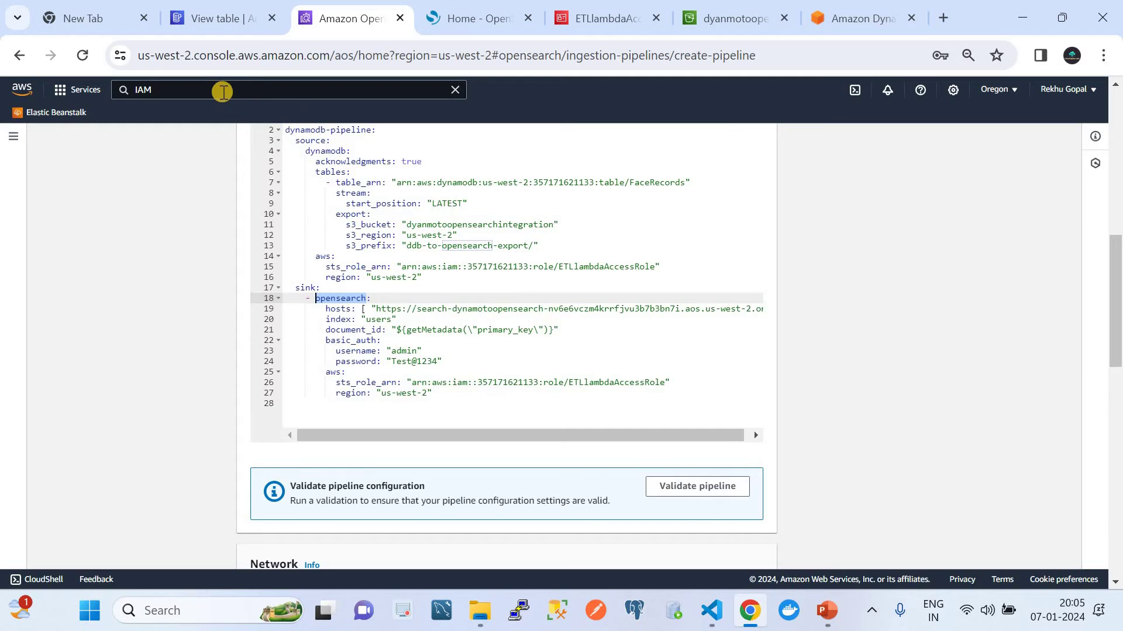
Step: Open Amazon OpenSearch Service in a new tab placed beside the pipeline tab
{"action": "left_click", "coordinate": [222, 90]}
{"action": "key", "text": "BackSpace"}
{"action": "key", "text": "BackSpace"}
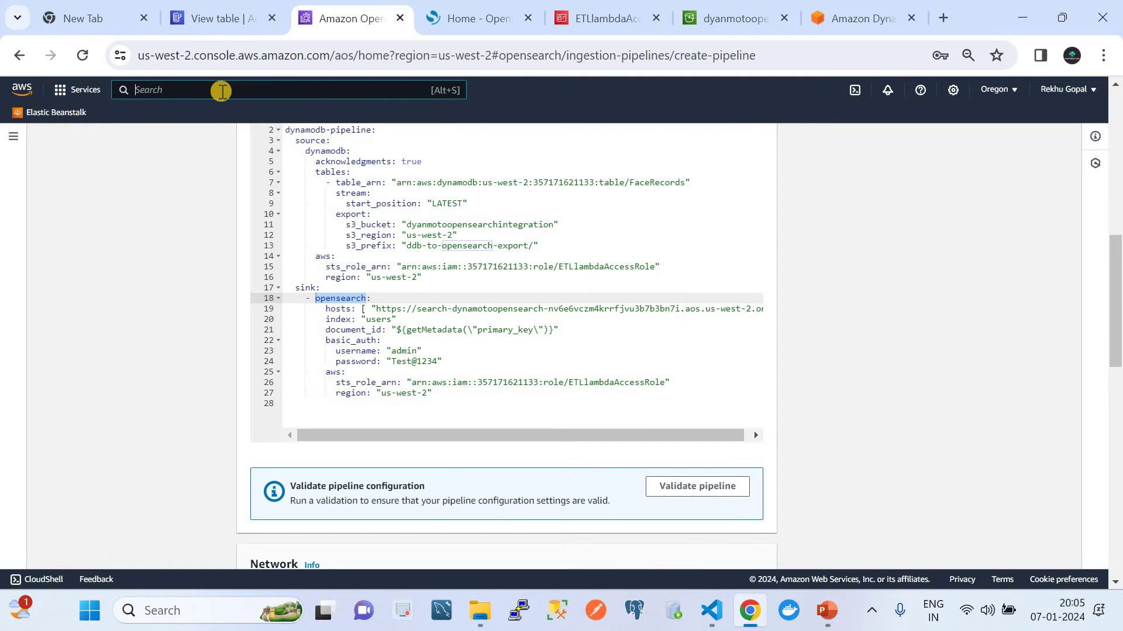
{"action": "type", "text": "Open"}
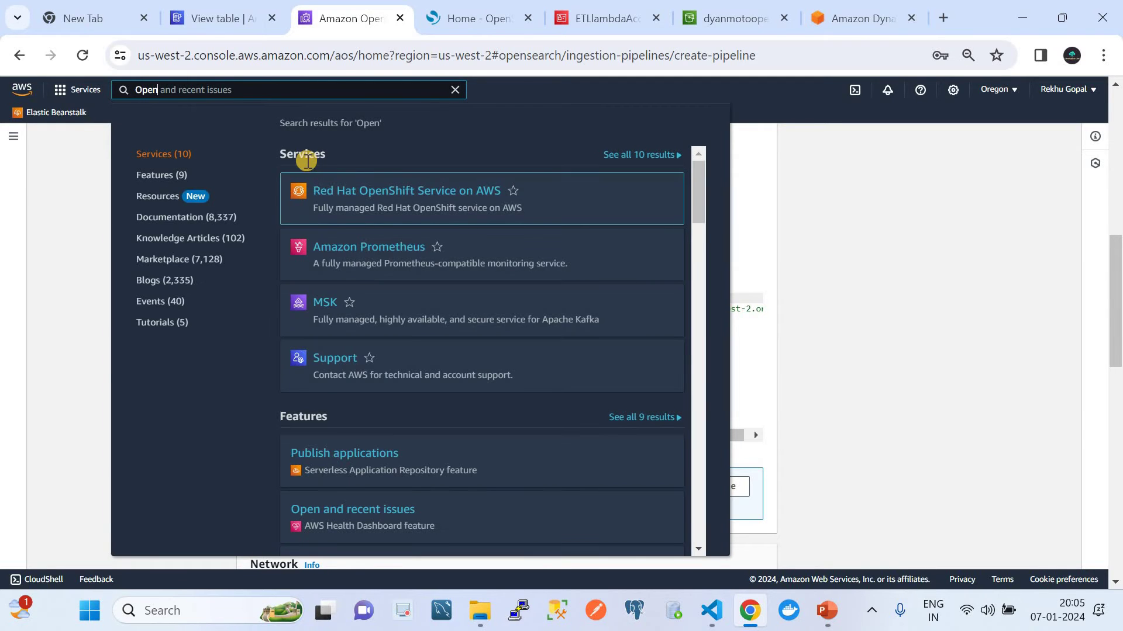
{"action": "type", "text": "sea"}
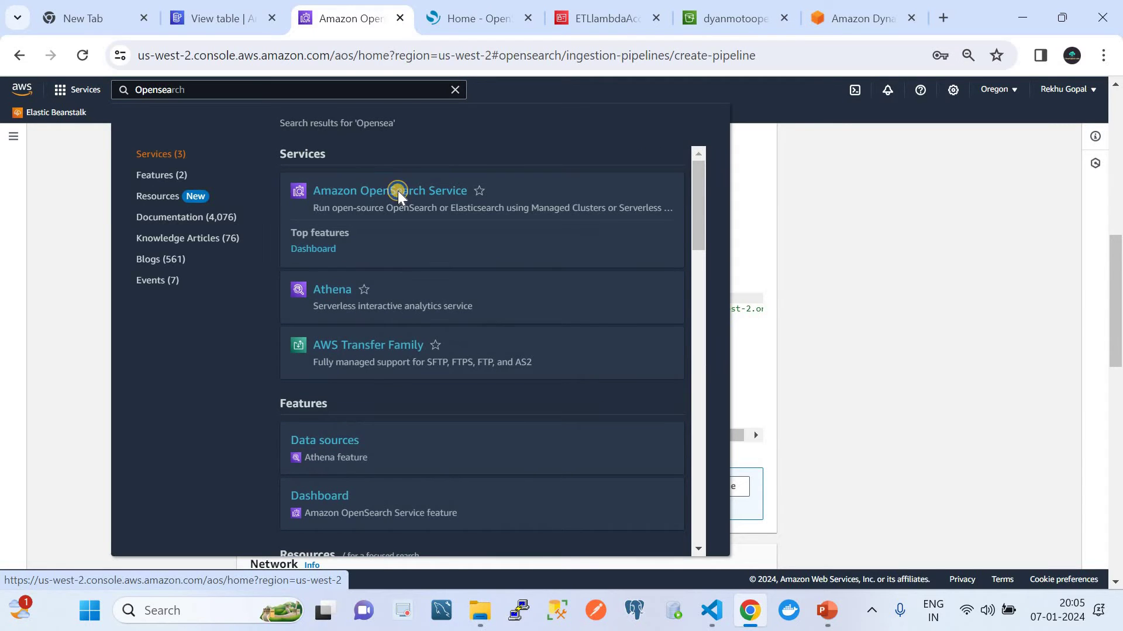
{"action": "right_click", "coordinate": [398, 193]}
{"action": "left_click", "coordinate": [448, 216]}
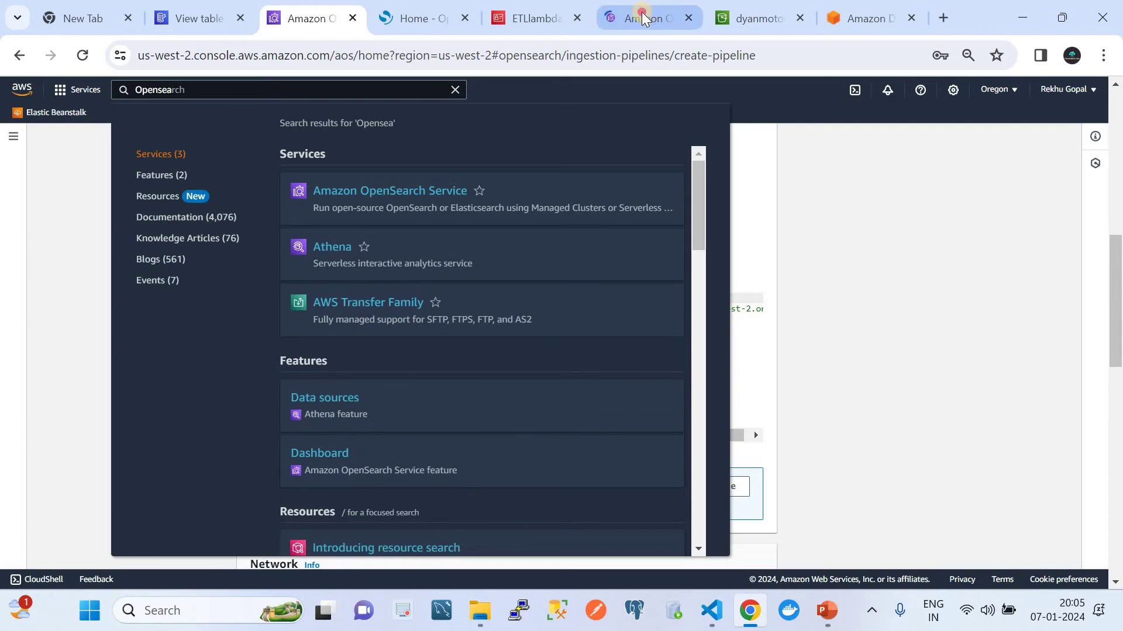
{"action": "left_click_drag", "start_coordinate": [681, 8], "coordinate": [418, 17]}
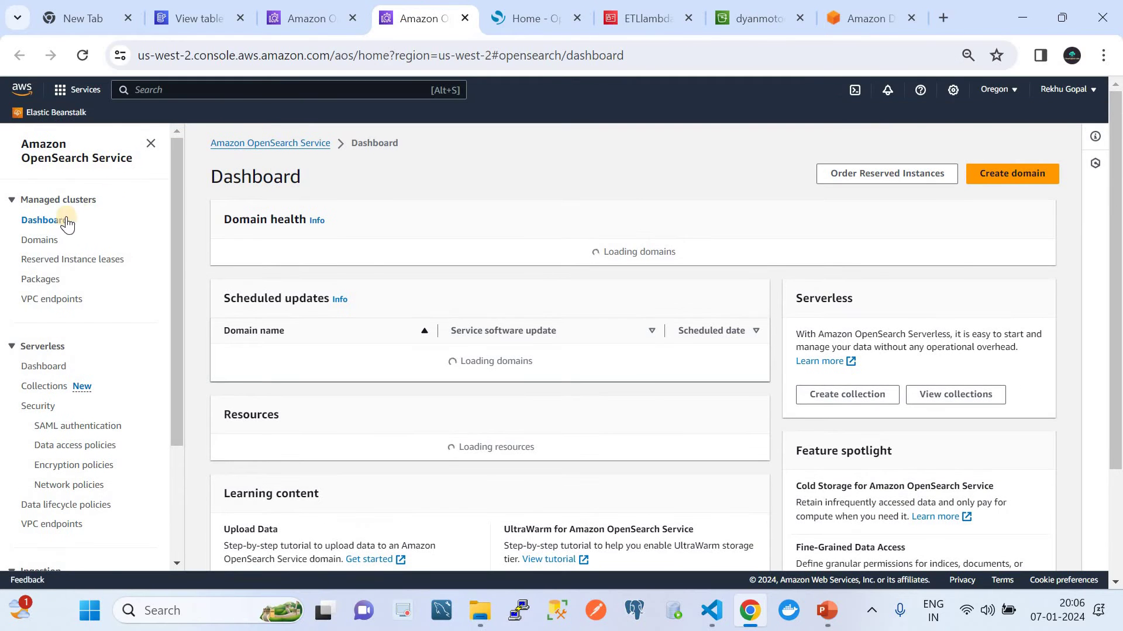
Step: Copy the dynamotoopensearch domain's endpoint v2 URL and return to the pipeline editor
{"action": "left_click", "coordinate": [36, 239]}
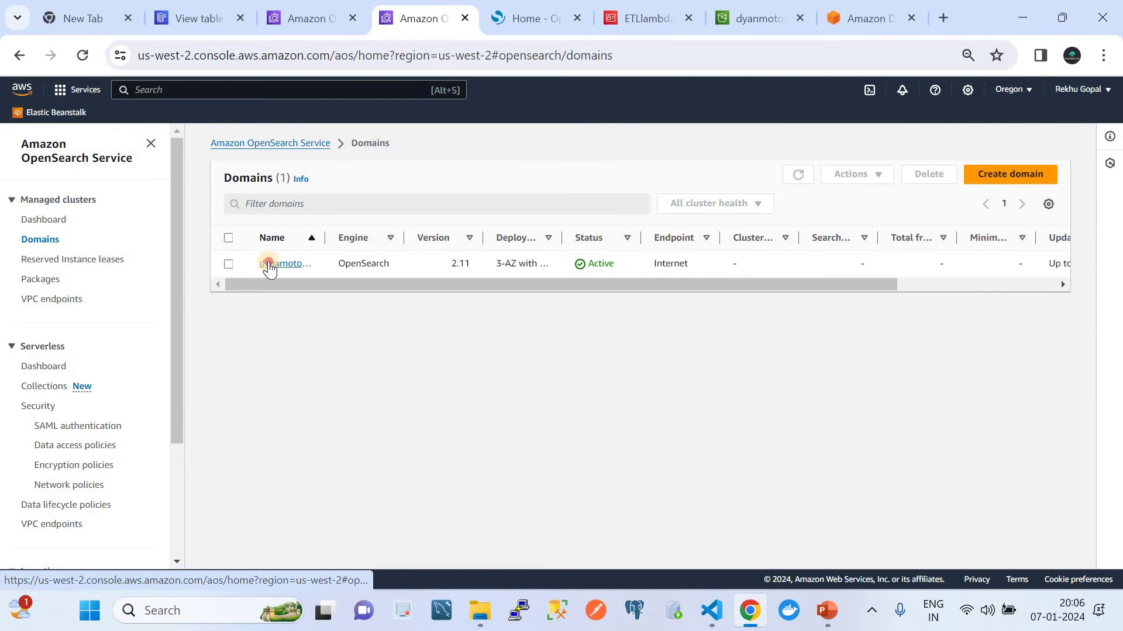
{"action": "left_click", "coordinate": [268, 263]}
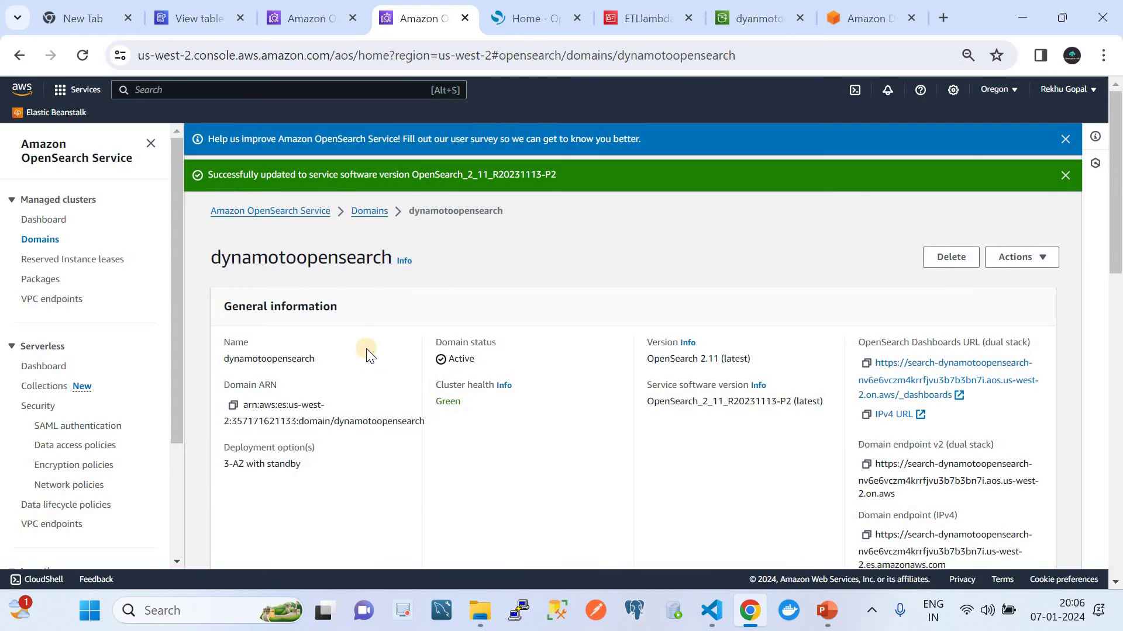
{"action": "scroll", "coordinate": [368, 353], "scroll_direction": "down", "scroll_amount": 1}
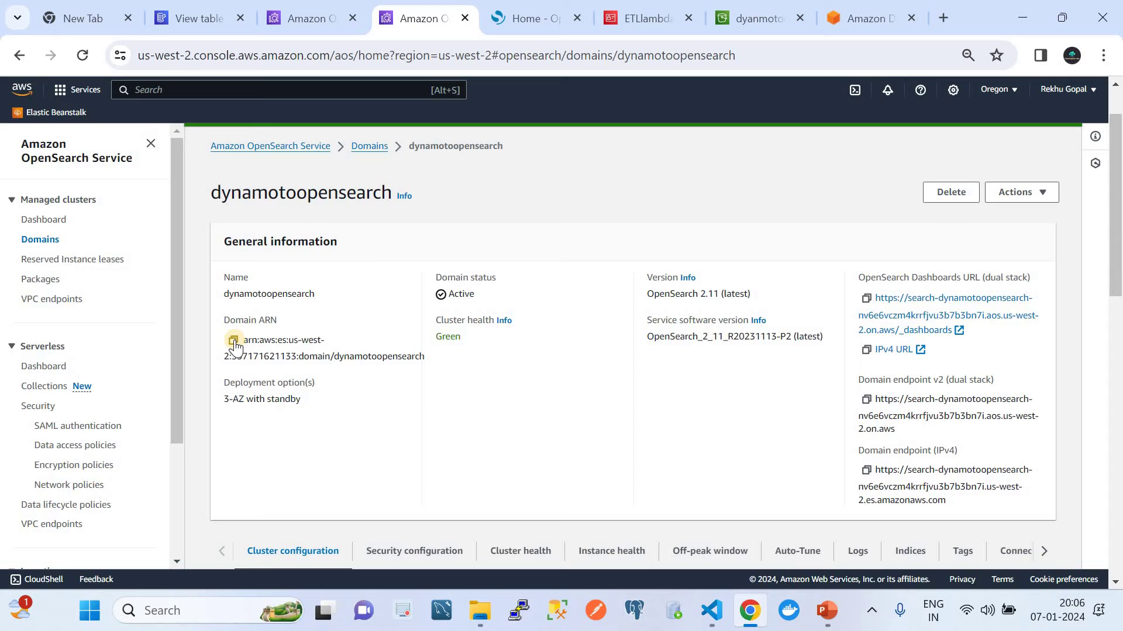
{"action": "left_click", "coordinate": [866, 400]}
{"action": "left_click", "coordinate": [367, 149]}
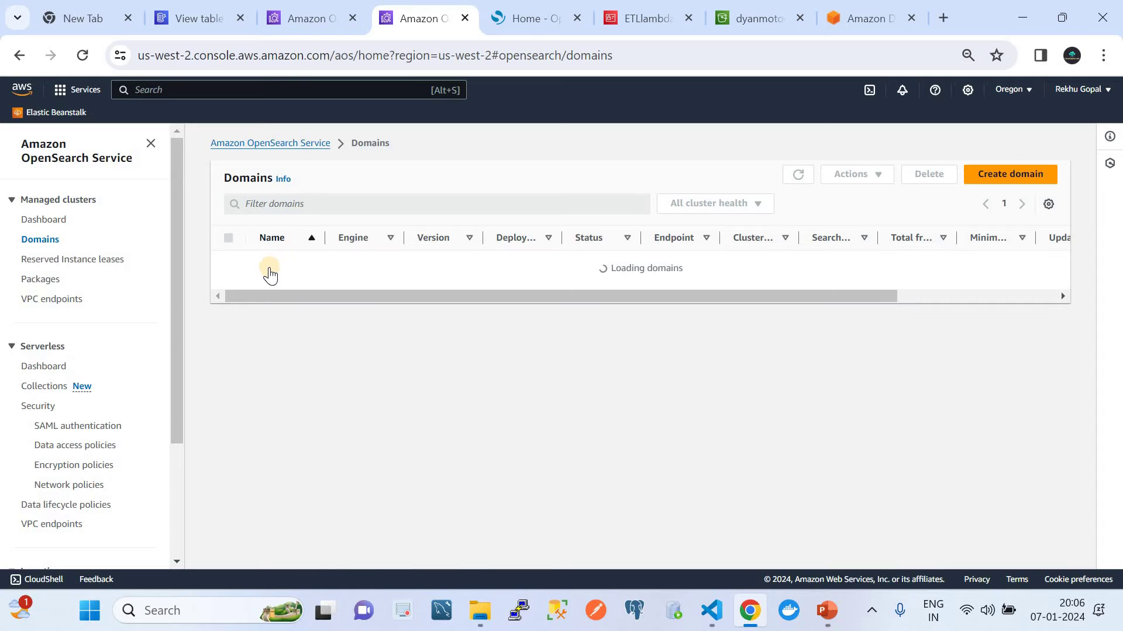
{"action": "left_click", "coordinate": [270, 270]}
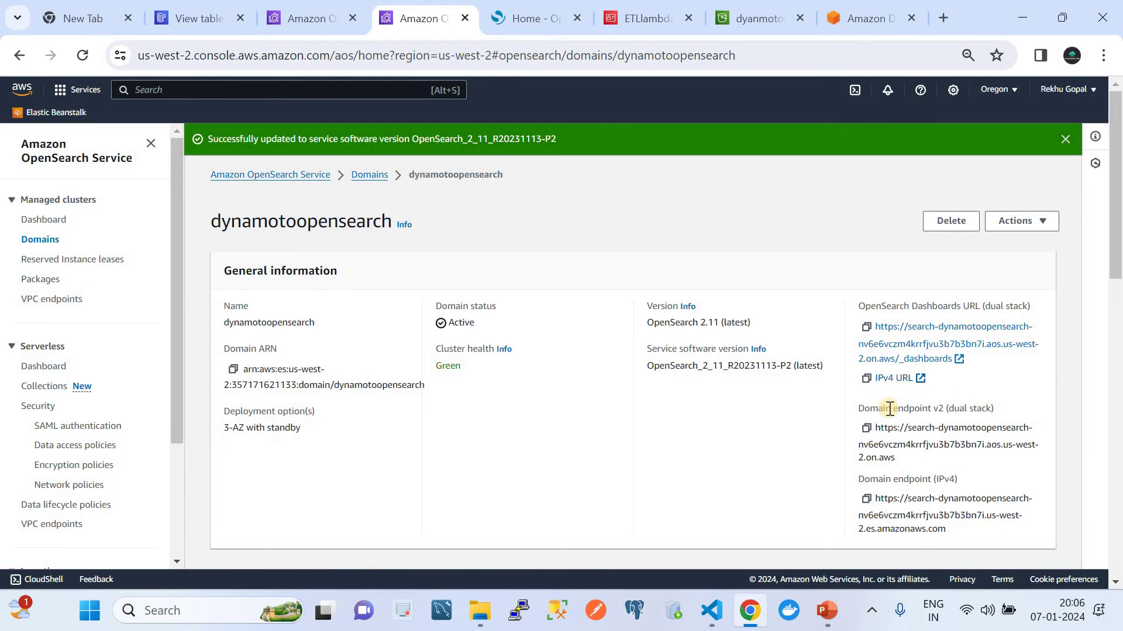
{"action": "left_click", "coordinate": [867, 430]}
{"action": "left_click", "coordinate": [321, 22]}
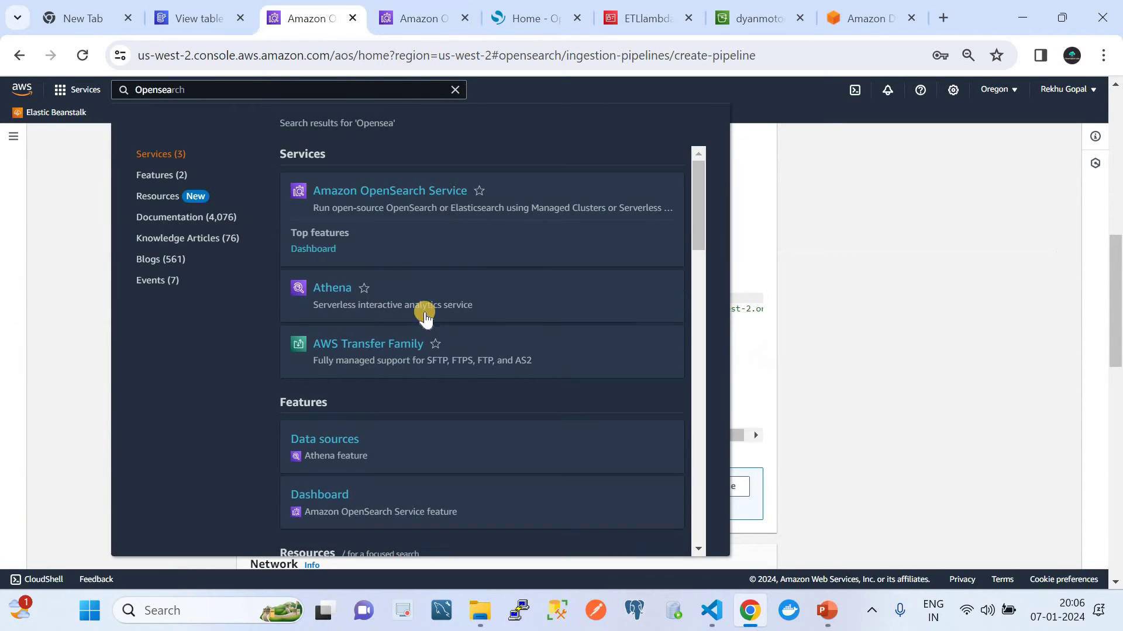
{"action": "left_click", "coordinate": [852, 257]}
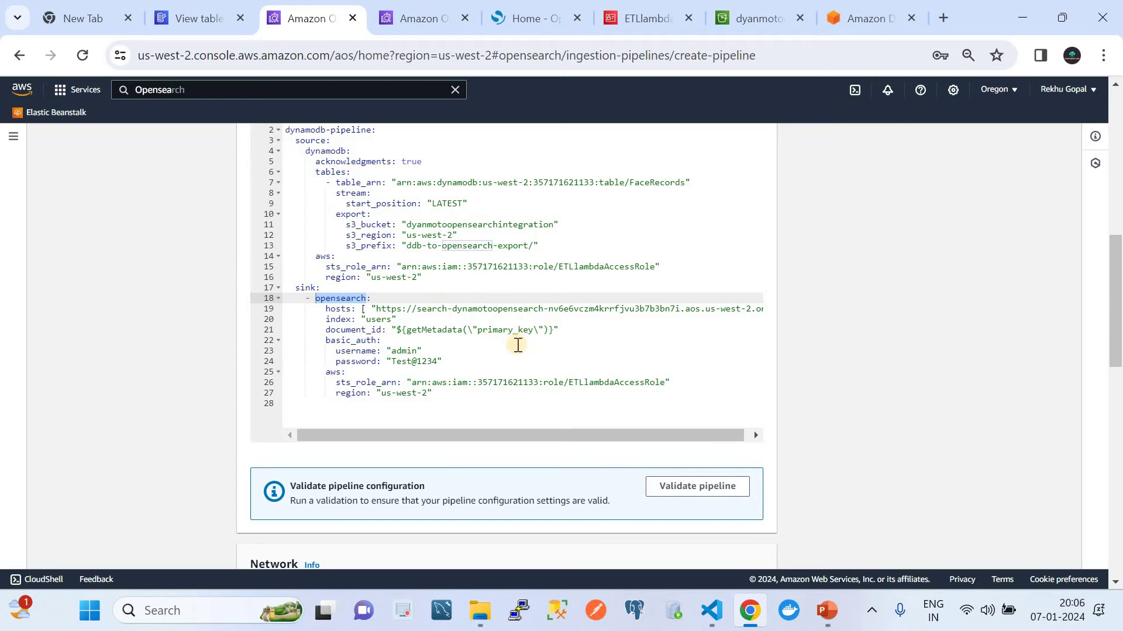
Step: Review the sink's hosts URL, users index, document_id and basic_auth username and password entries
{"action": "mouse_move", "coordinate": [714, 434]}
{"action": "left_mouse_down"}
{"action": "mouse_move", "coordinate": [759, 358]}
{"action": "mouse_move", "coordinate": [752, 306]}
{"action": "mouse_move", "coordinate": [408, 297]}
{"action": "mouse_move", "coordinate": [331, 311]}
{"action": "left_mouse_up"}
{"action": "left_click", "coordinate": [751, 308]}
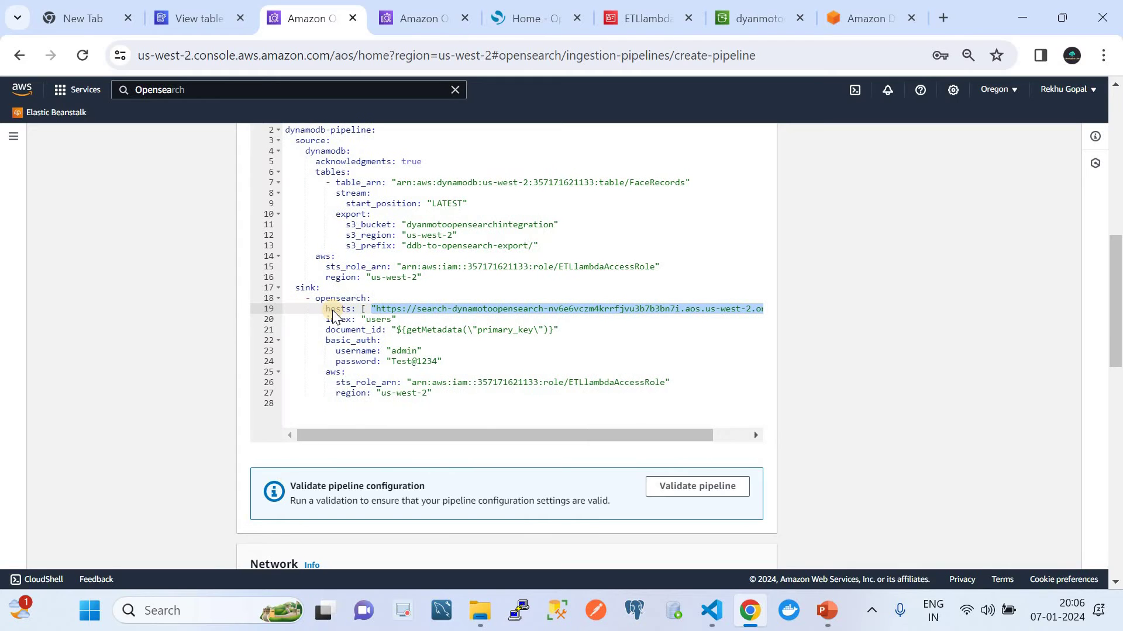
{"action": "double_click", "coordinate": [372, 319]}
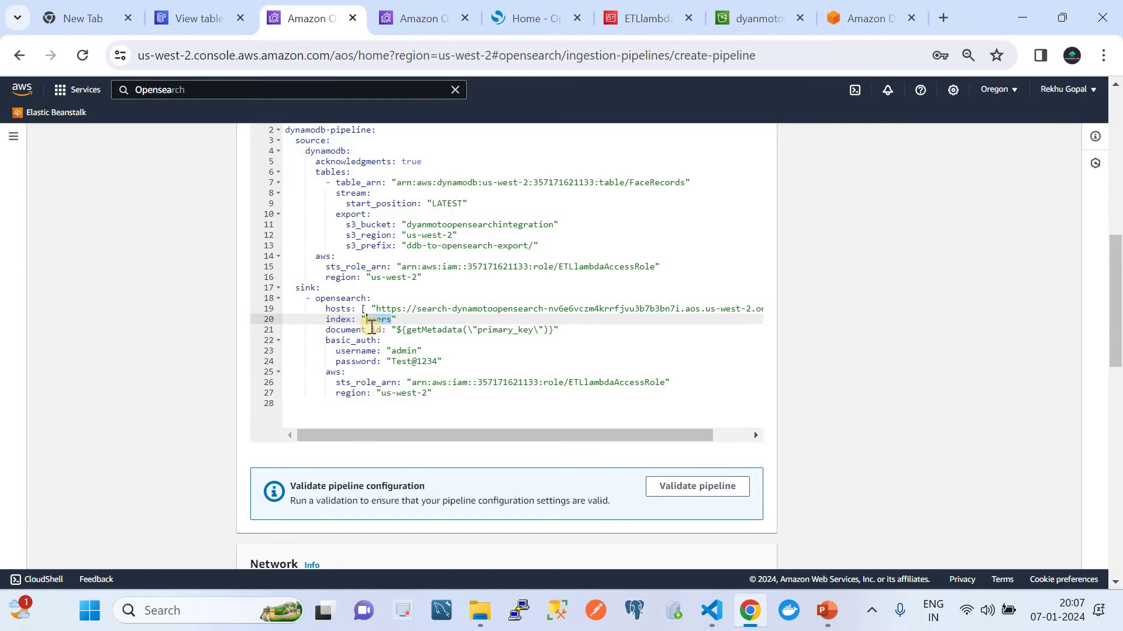
{"action": "double_click", "coordinate": [372, 329]}
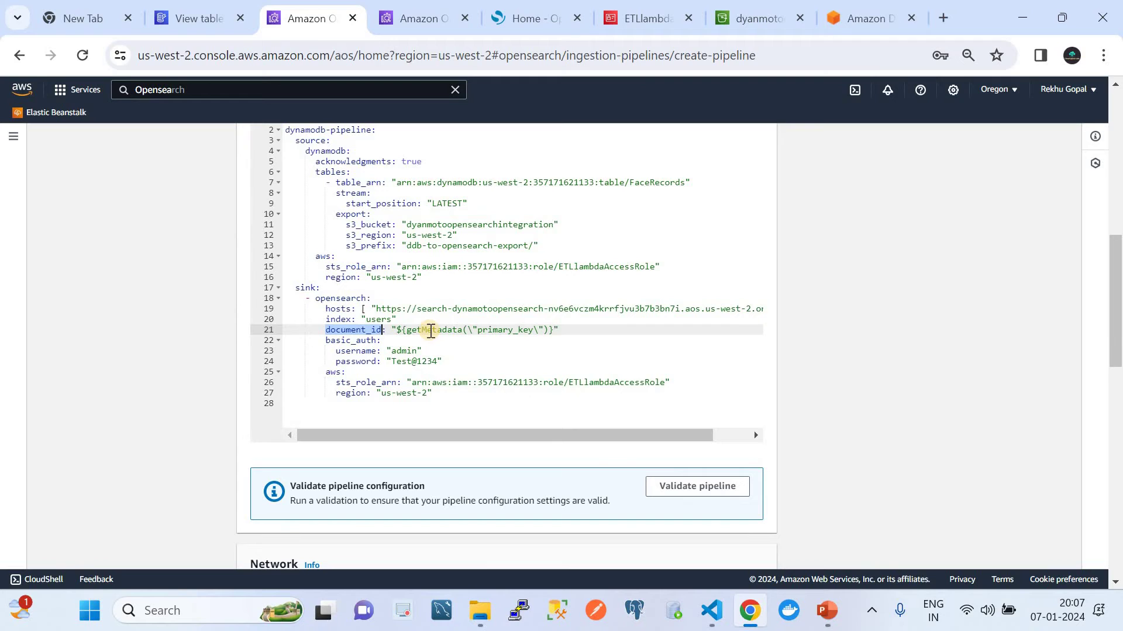
{"action": "double_click", "coordinate": [345, 341]}
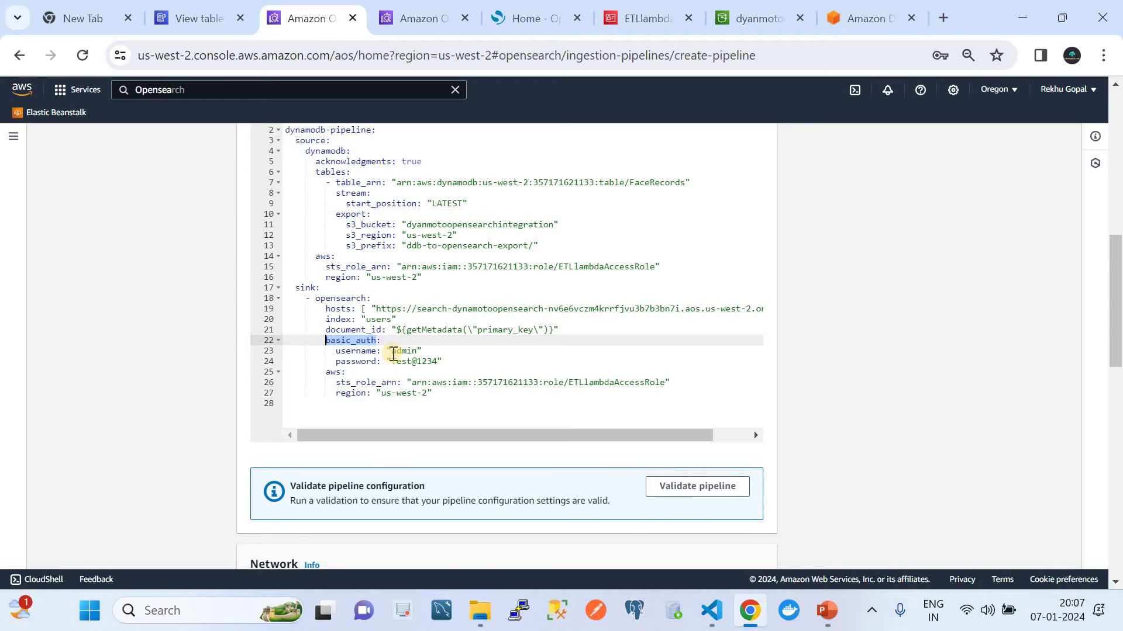
{"action": "left_click", "coordinate": [457, 360]}
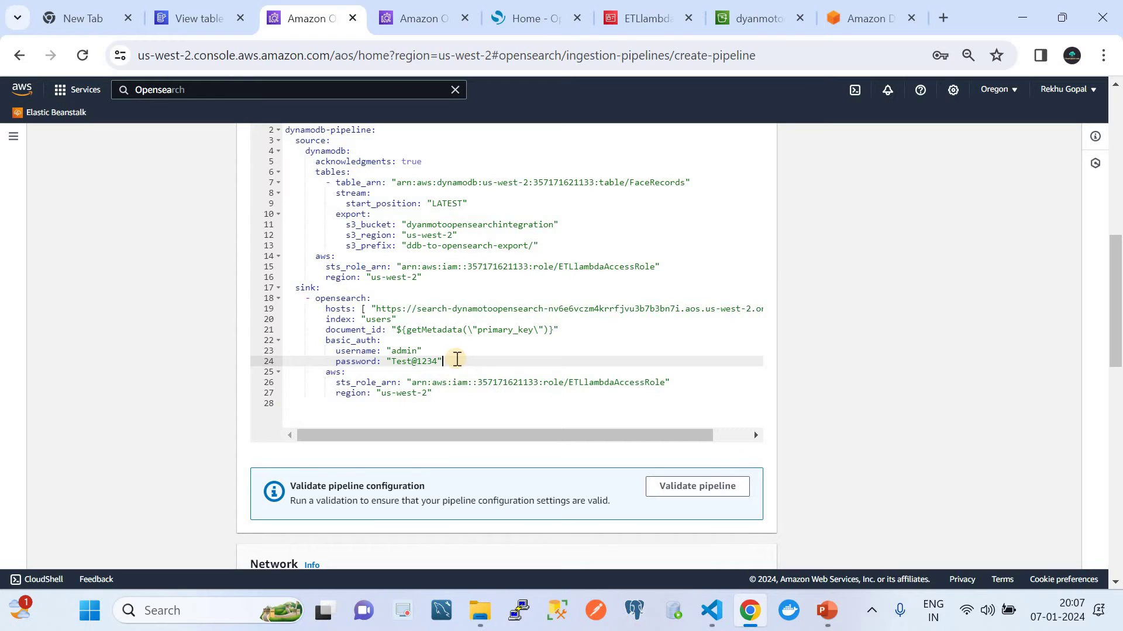
{"action": "left_click", "coordinate": [422, 14]}
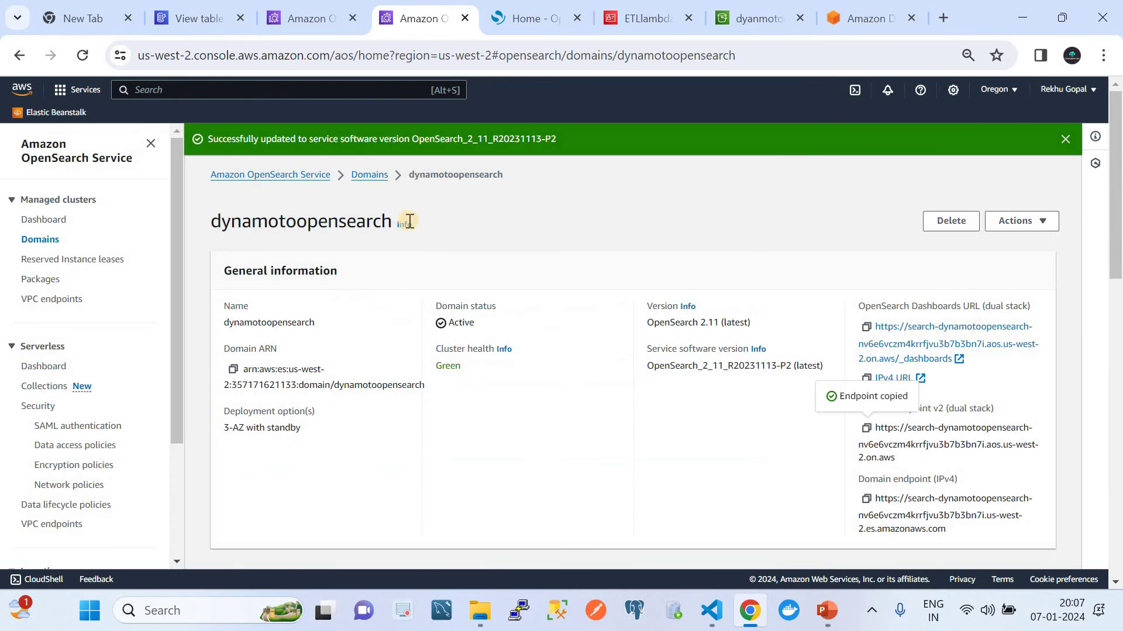
{"action": "scroll", "coordinate": [451, 392], "scroll_direction": "down", "scroll_amount": 3}
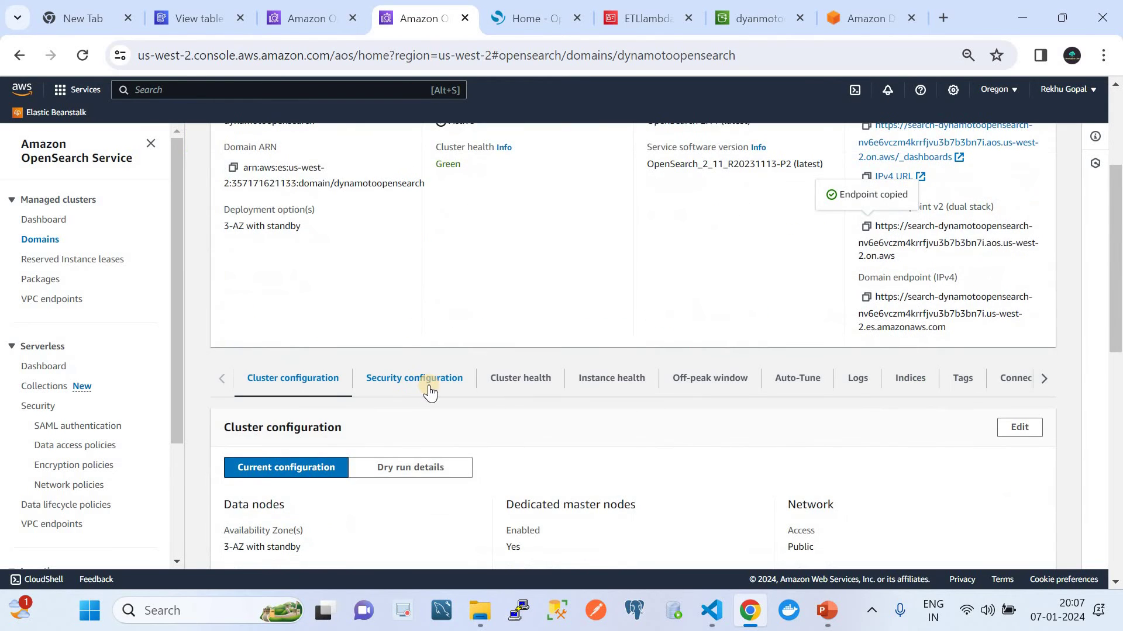
{"action": "left_click", "coordinate": [429, 386]}
{"action": "scroll", "coordinate": [429, 392], "scroll_direction": "down", "scroll_amount": 3}
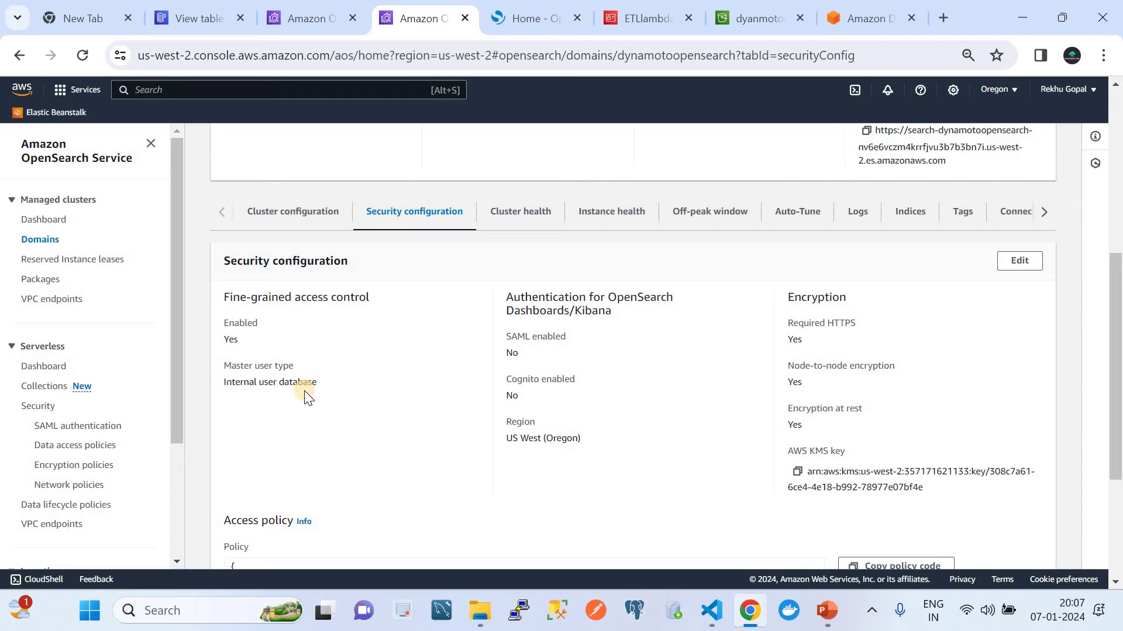
{"action": "left_click", "coordinate": [1006, 260]}
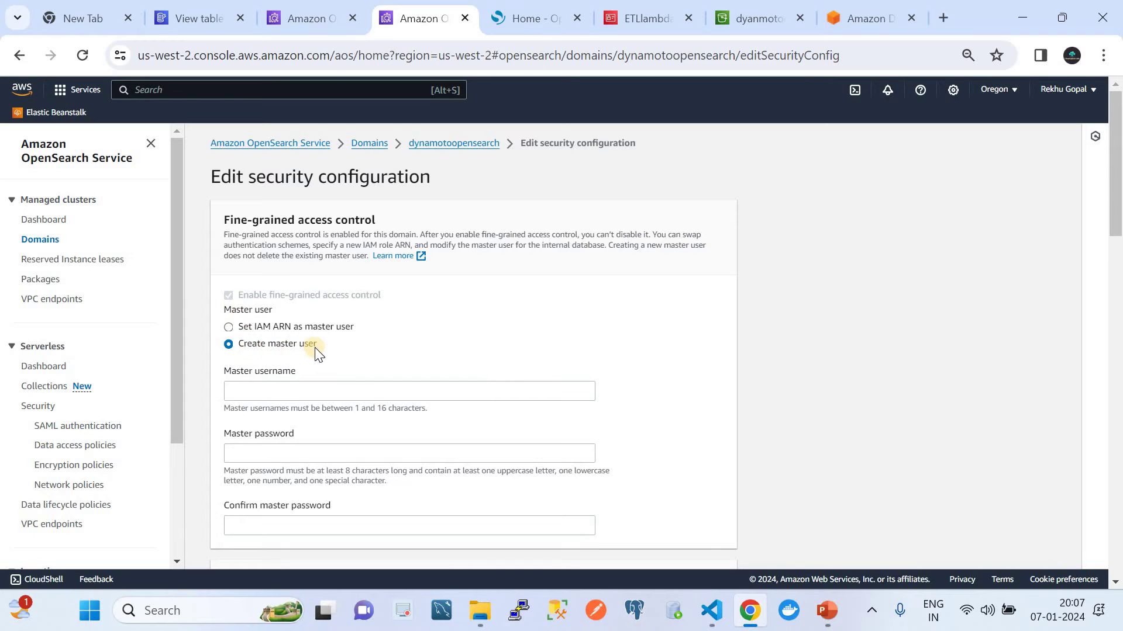
{"action": "left_click", "coordinate": [229, 325]}
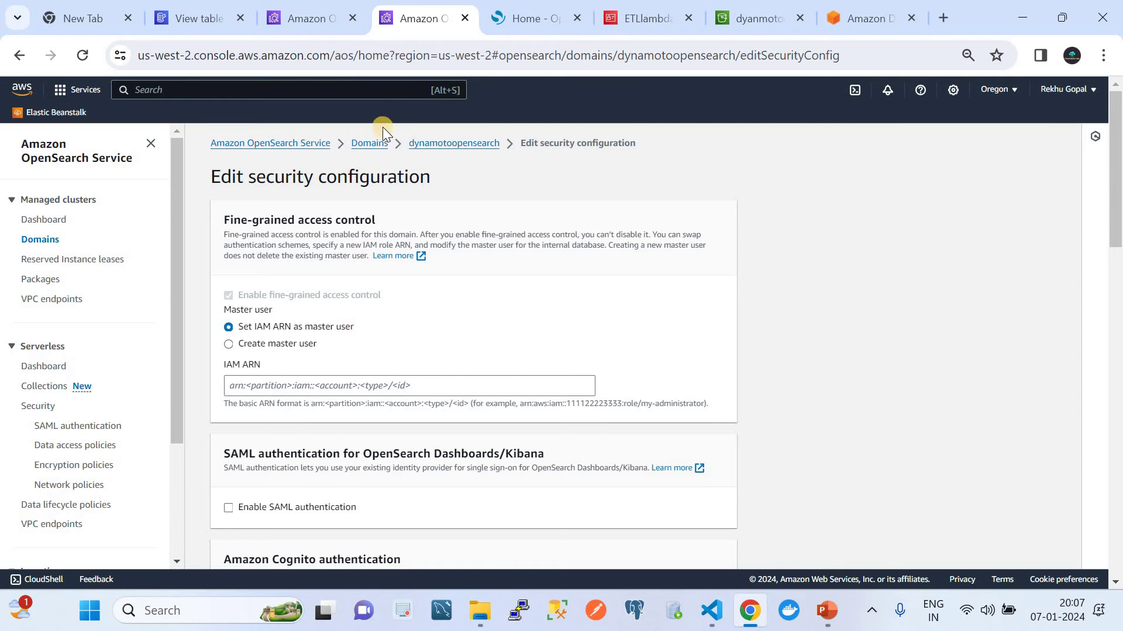
{"action": "left_click", "coordinate": [307, 18]}
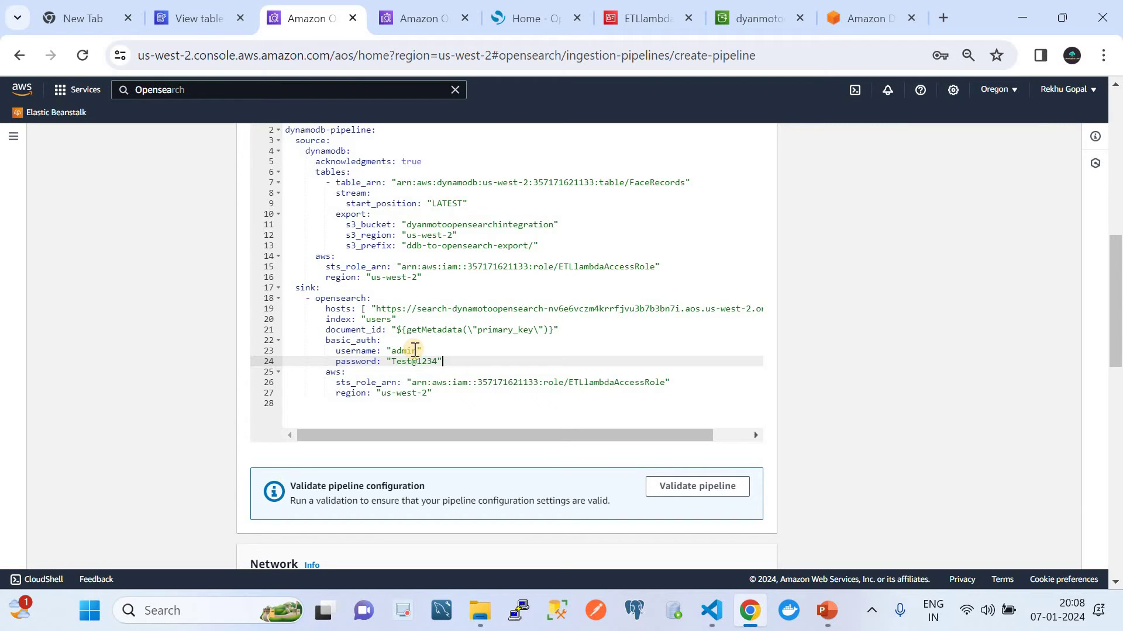
{"action": "left_click", "coordinate": [408, 18]}
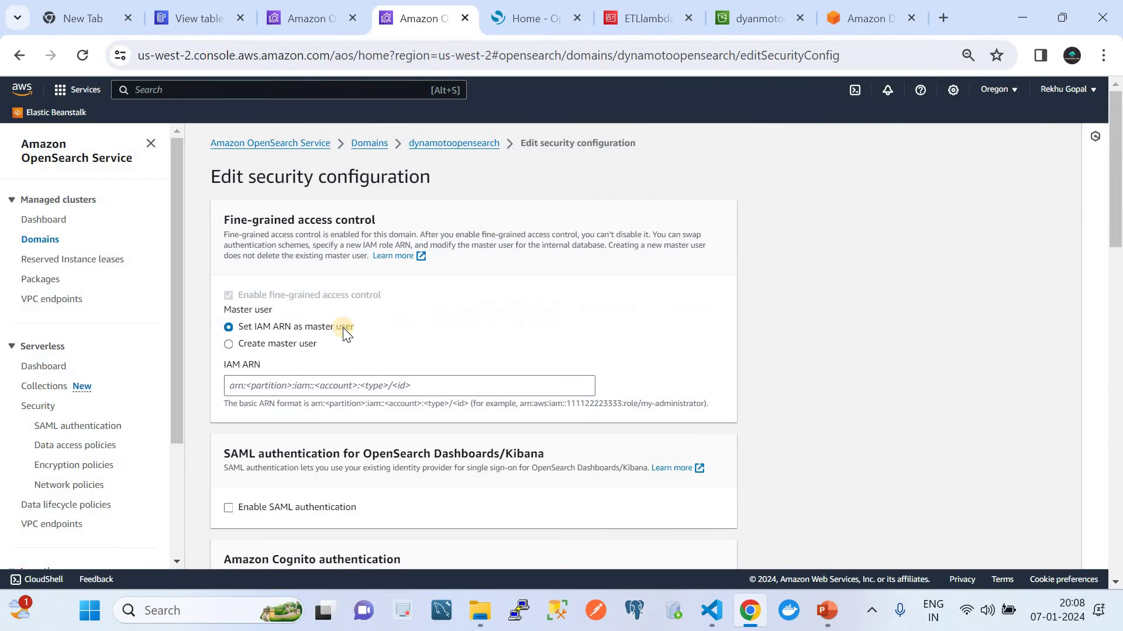
{"action": "left_click", "coordinate": [447, 144]}
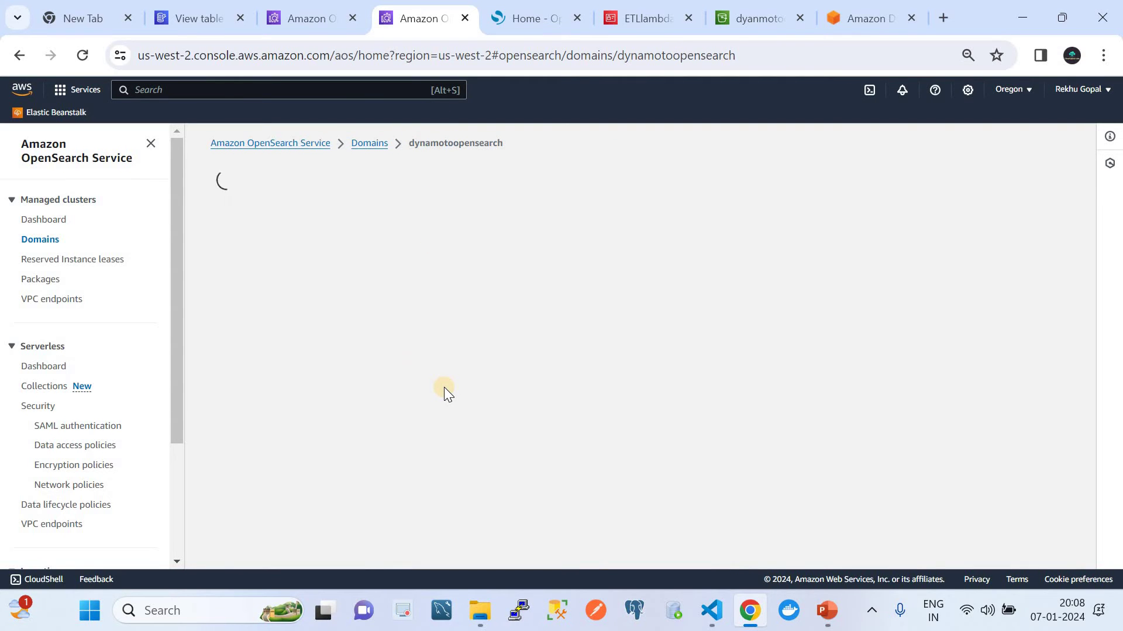
Step: Confirm the domain's master user type is Internal user database, then return to the sink's aws section on line 25
{"action": "scroll", "coordinate": [444, 387], "scroll_direction": "down", "scroll_amount": 3}
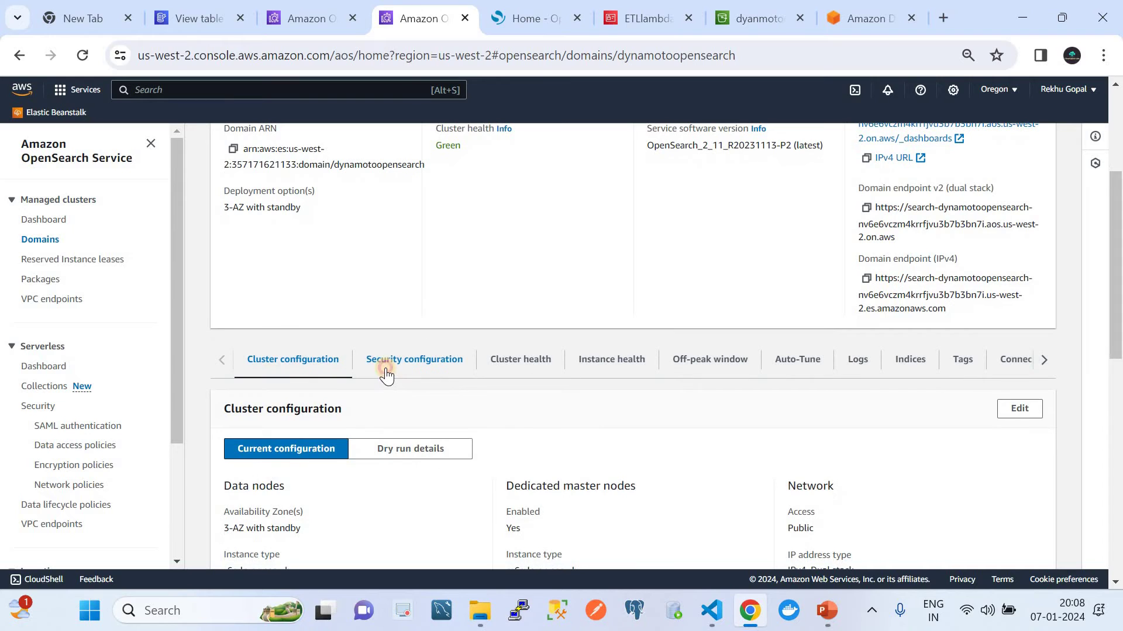
{"action": "left_click", "coordinate": [386, 373]}
{"action": "scroll", "coordinate": [386, 373], "scroll_direction": "down", "scroll_amount": 2}
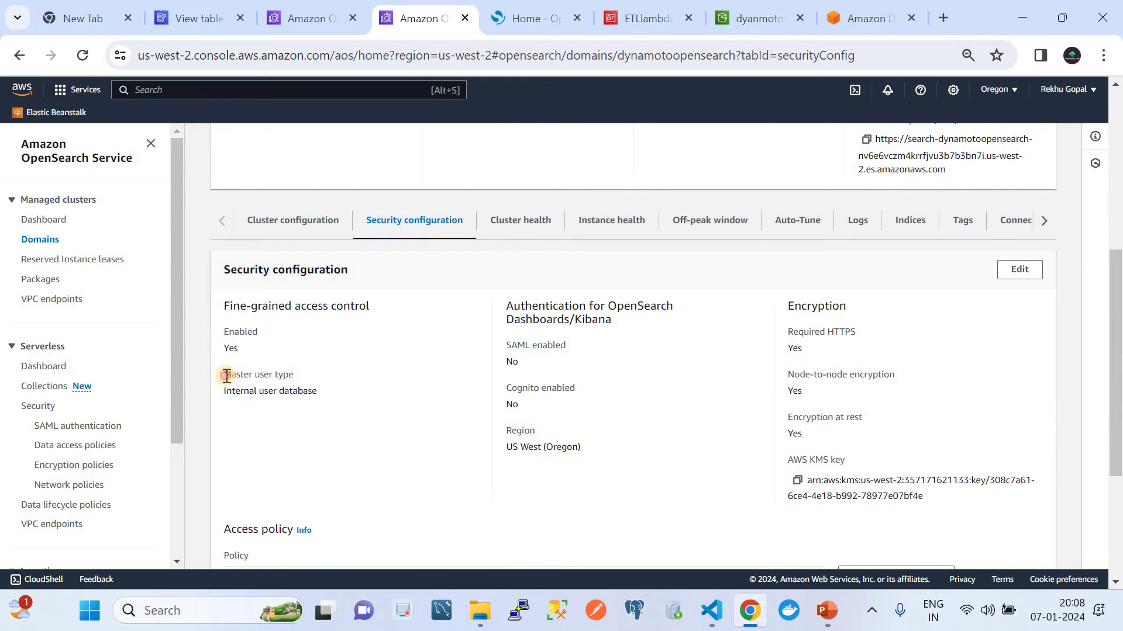
{"action": "mouse_move", "coordinate": [224, 374]}
{"action": "left_mouse_down"}
{"action": "mouse_move", "coordinate": [290, 374]}
{"action": "mouse_move", "coordinate": [315, 391]}
{"action": "mouse_move", "coordinate": [234, 391]}
{"action": "left_mouse_up"}
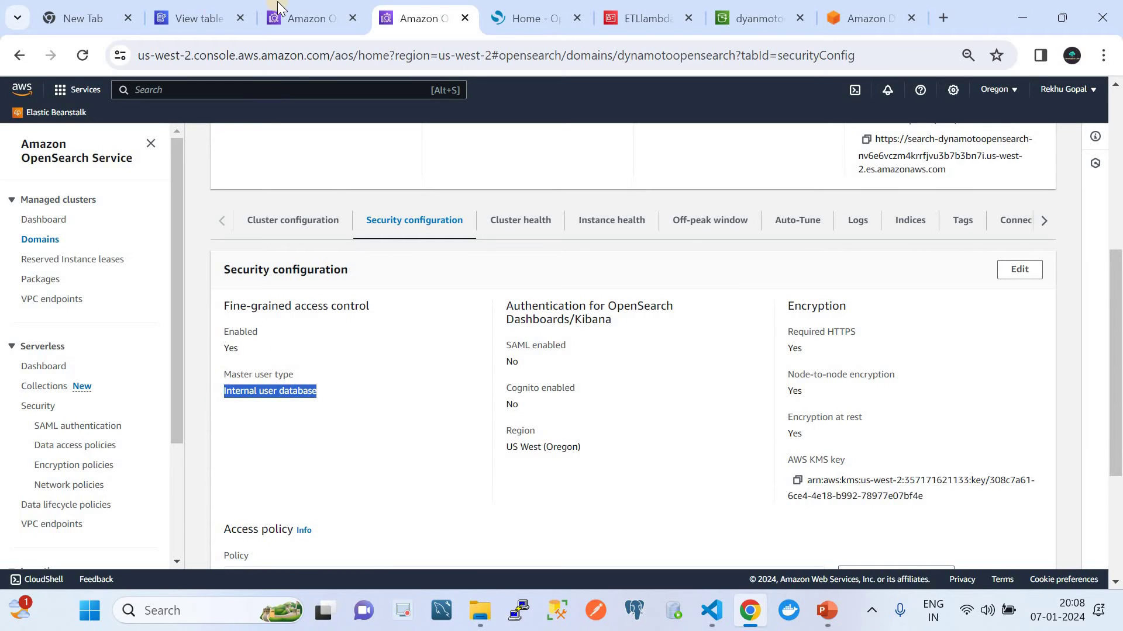
{"action": "left_click", "coordinate": [306, 14]}
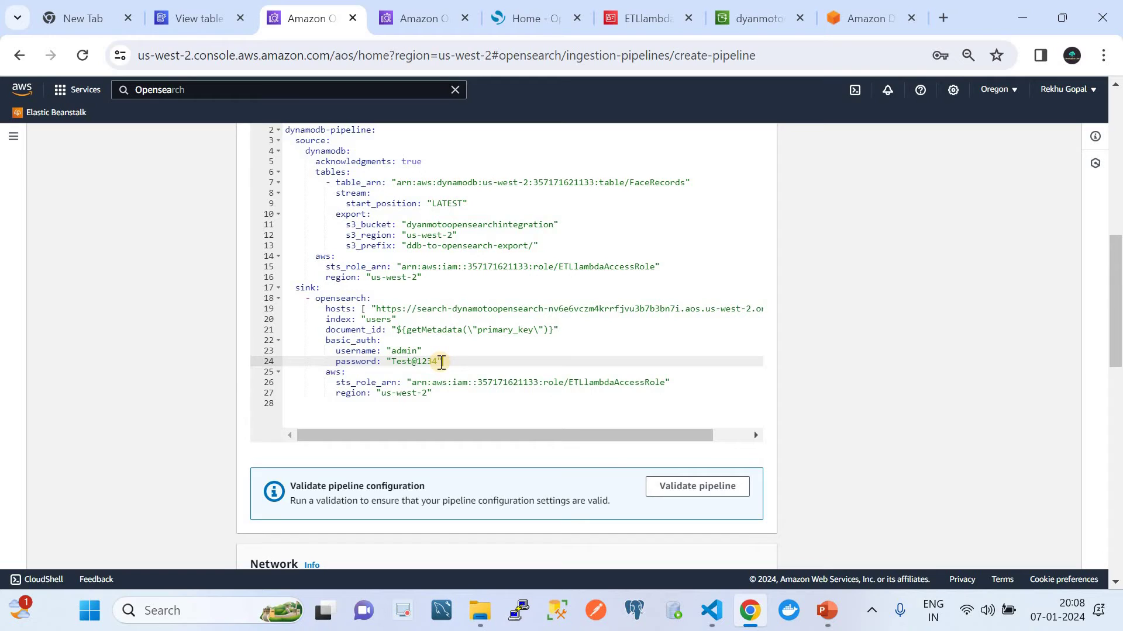
{"action": "left_click", "coordinate": [351, 372]}
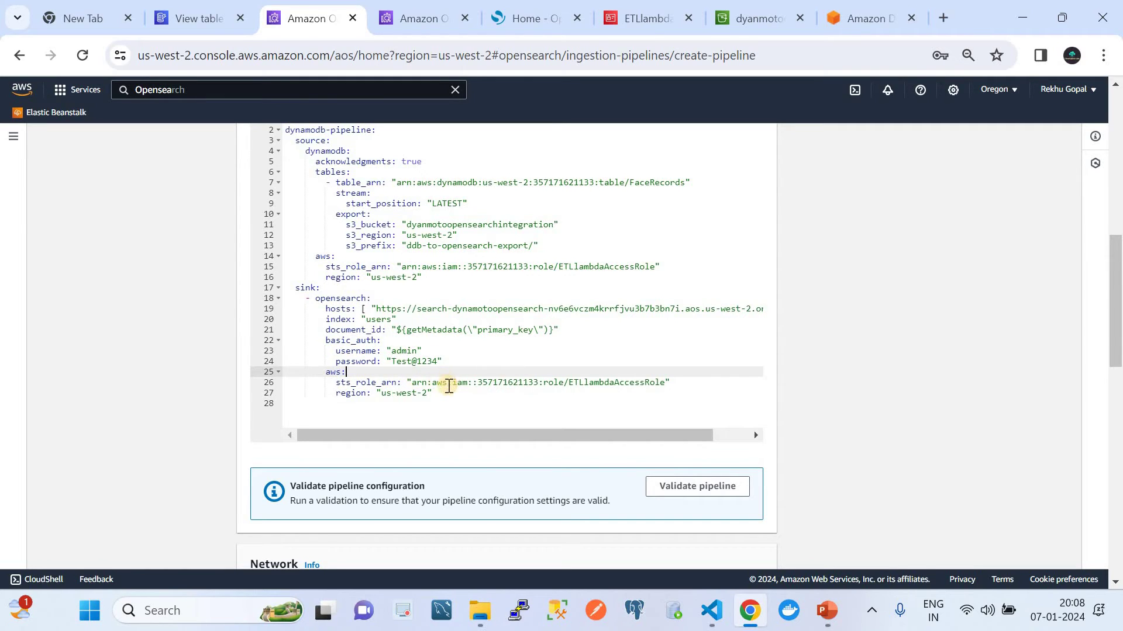
Step: Select the sink's aws block on lines 25–27 and validate the pipeline configuration successfully
{"action": "left_click_drag", "start_coordinate": [433, 394], "coordinate": [310, 371]}
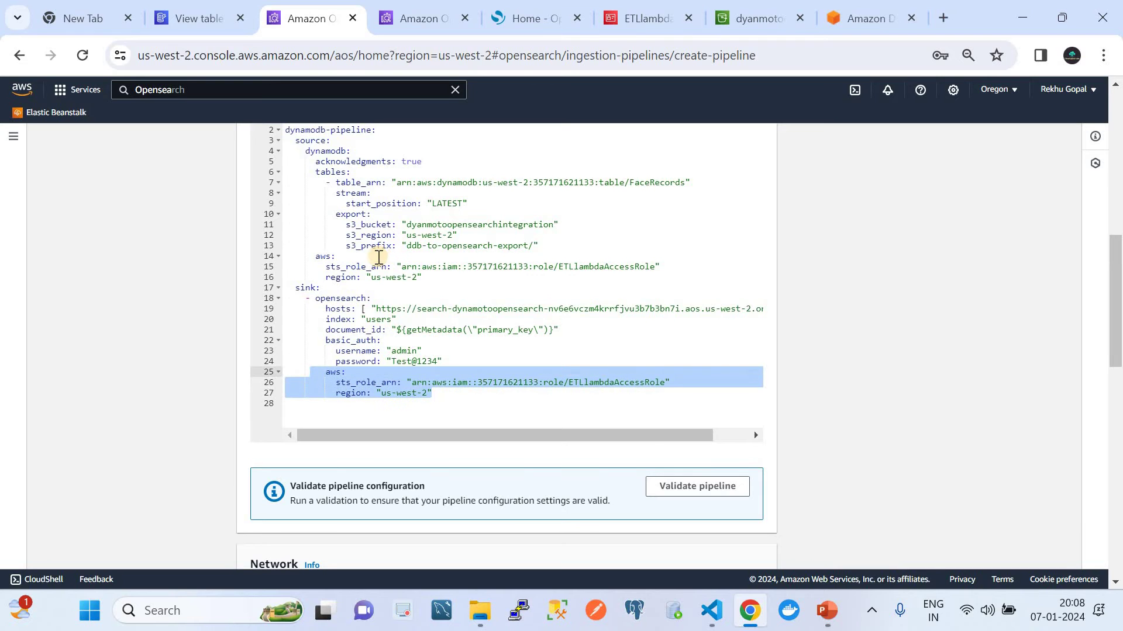
{"action": "scroll", "coordinate": [482, 359], "scroll_direction": "down", "scroll_amount": 2}
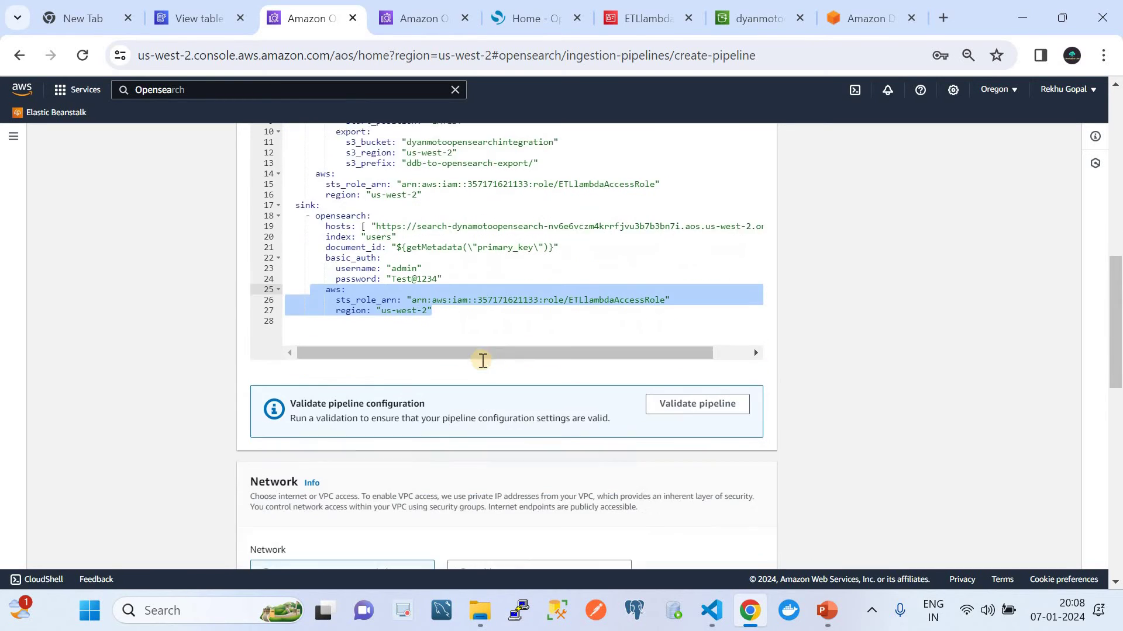
{"action": "left_click", "coordinate": [685, 368]}
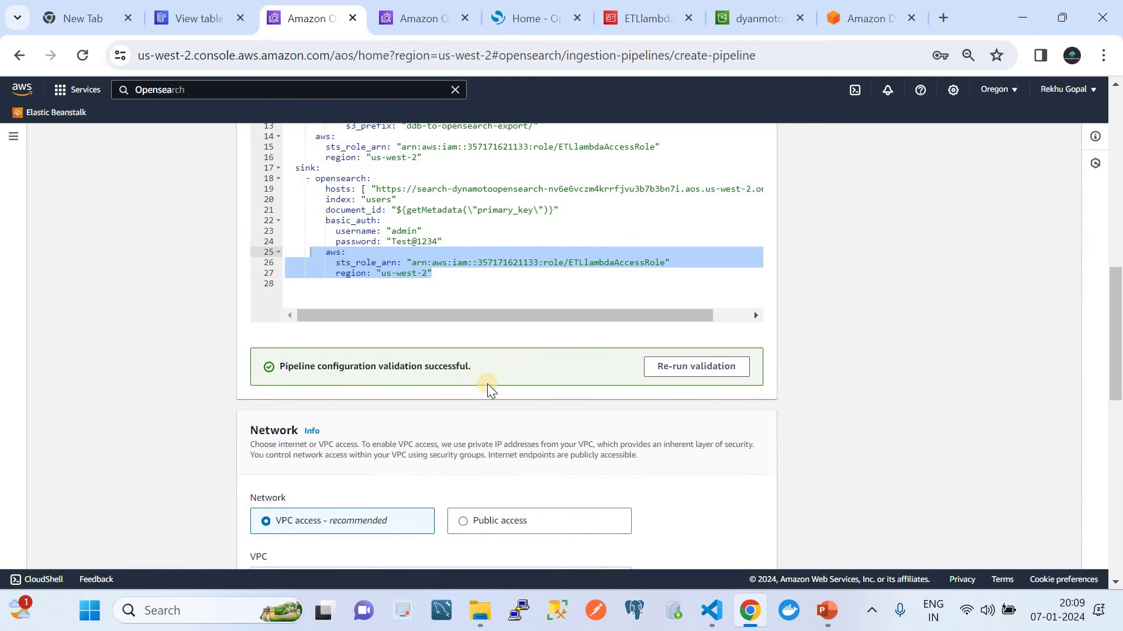
{"action": "scroll", "coordinate": [486, 384], "scroll_direction": "down", "scroll_amount": 2}
{"action": "scroll", "coordinate": [360, 368], "scroll_direction": "down", "scroll_amount": 1}
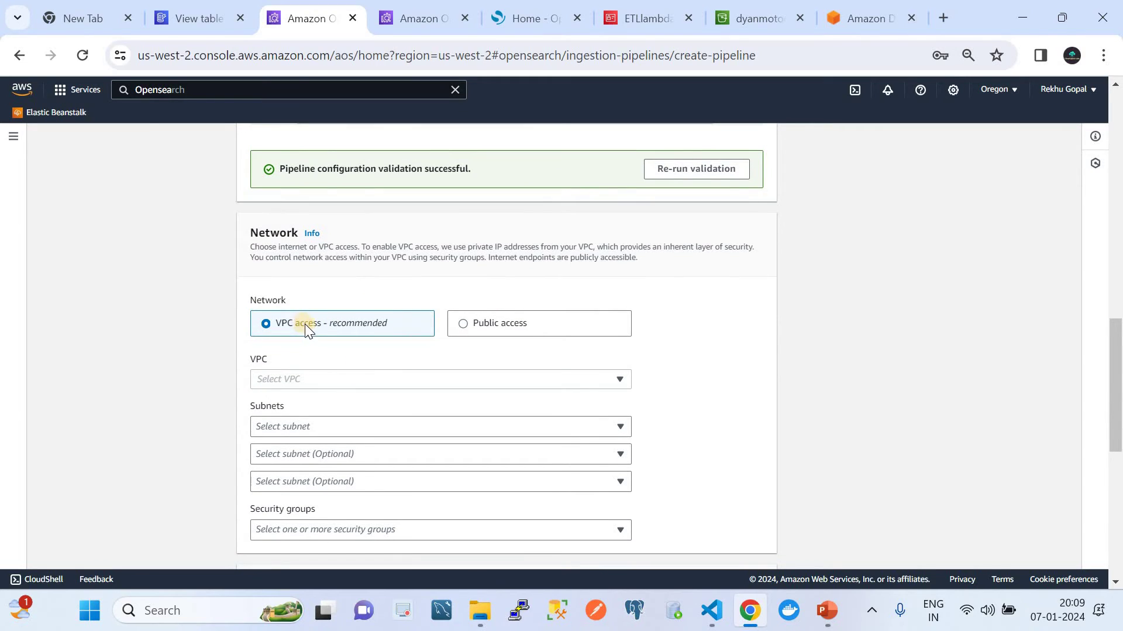
{"action": "scroll", "coordinate": [339, 384], "scroll_direction": "down", "scroll_amount": 1}
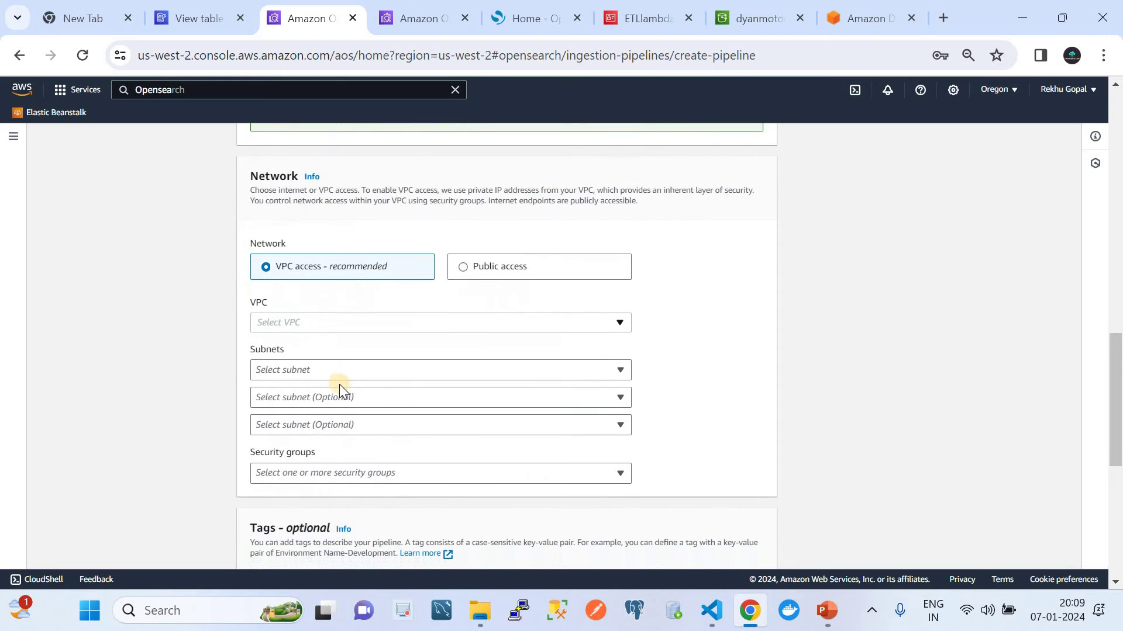
{"action": "scroll", "coordinate": [339, 384], "scroll_direction": "up", "scroll_amount": 1}
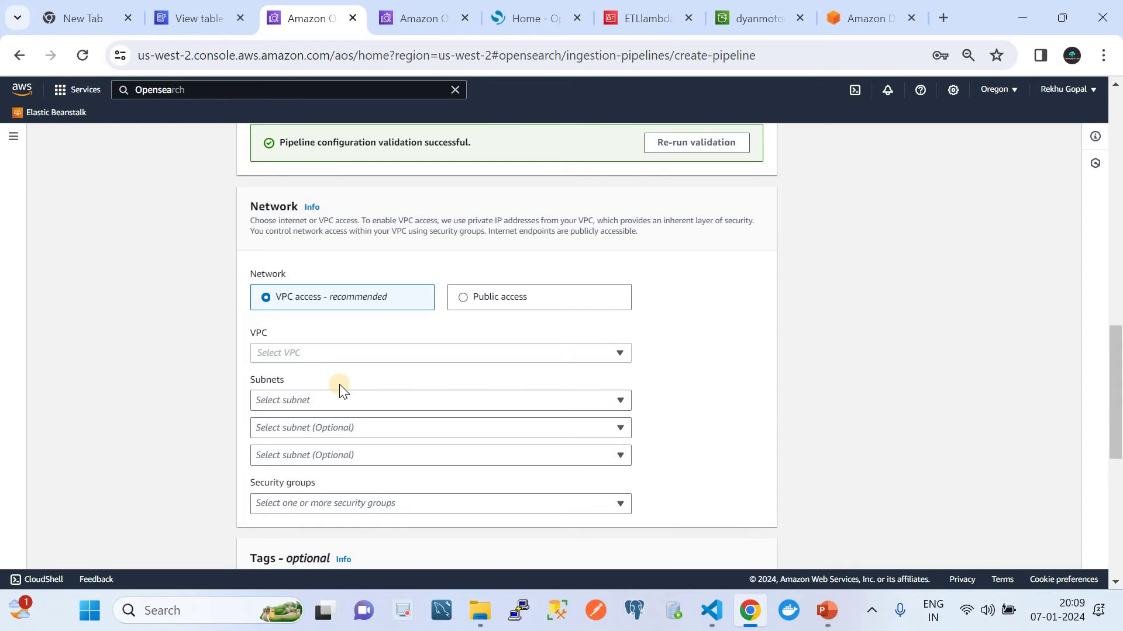
Step: Set the pipeline's network access to Public, keeping CloudWatch log publishing to a new log group
{"action": "left_click", "coordinate": [463, 297]}
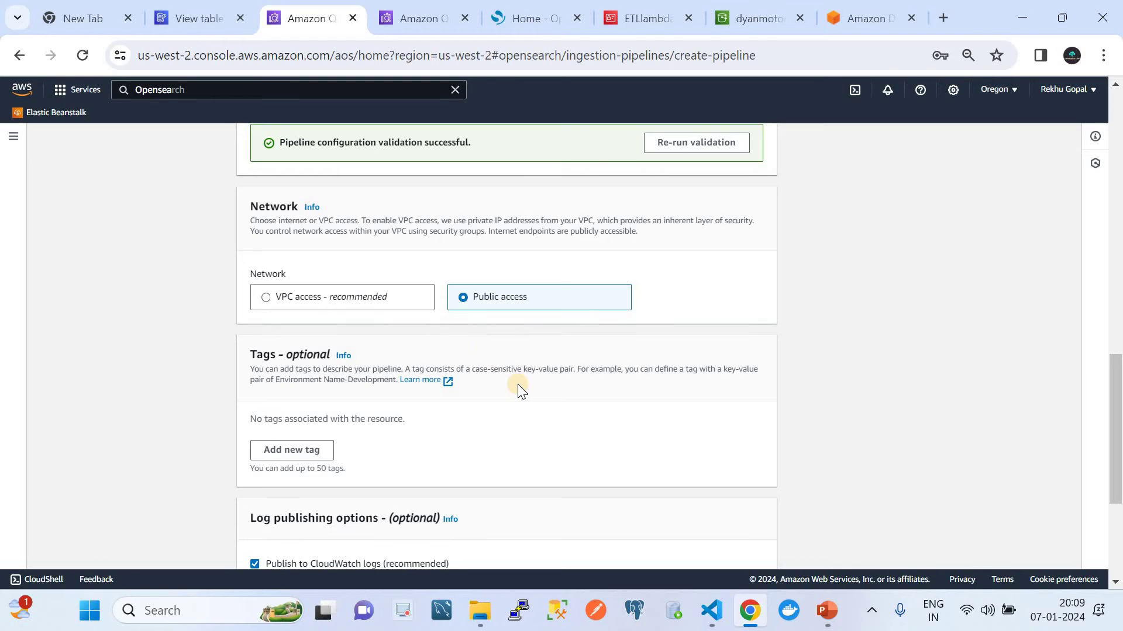
{"action": "scroll", "coordinate": [517, 384], "scroll_direction": "down", "scroll_amount": 1}
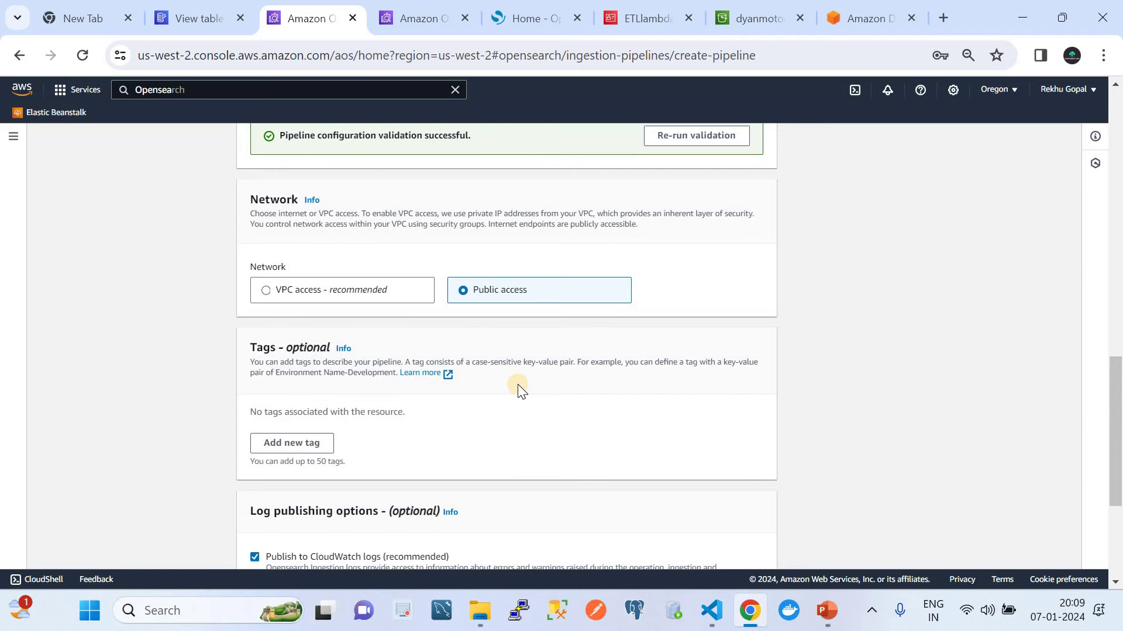
{"action": "scroll", "coordinate": [517, 386], "scroll_direction": "down", "scroll_amount": 3}
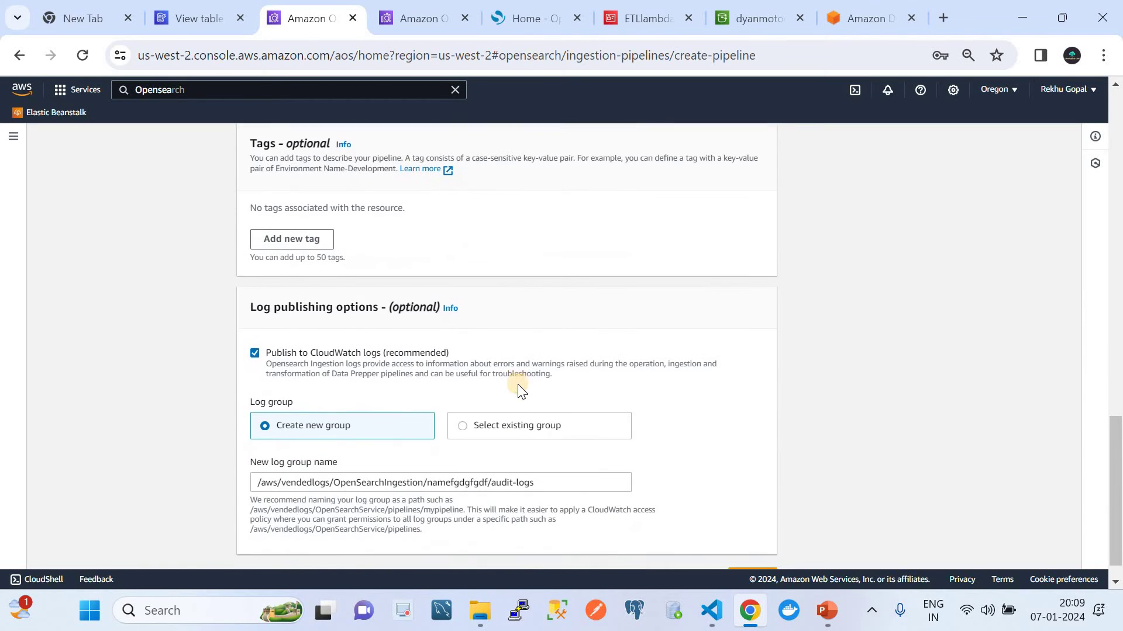
{"action": "scroll", "coordinate": [517, 386], "scroll_direction": "down", "scroll_amount": 1}
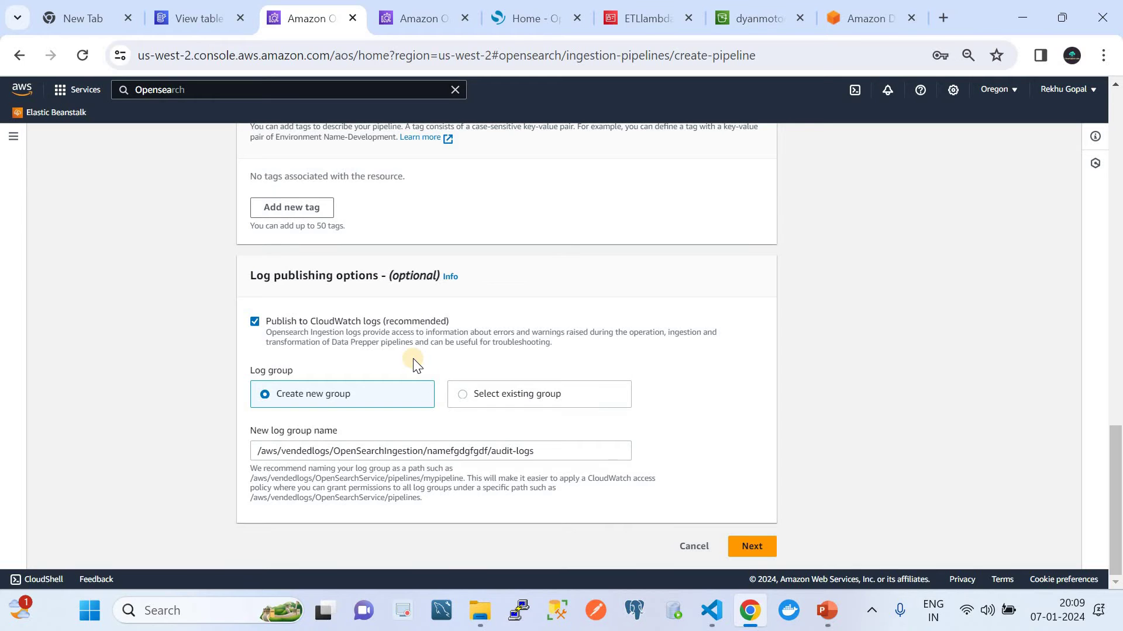
{"action": "scroll", "coordinate": [413, 362], "scroll_direction": "up", "scroll_amount": 15}
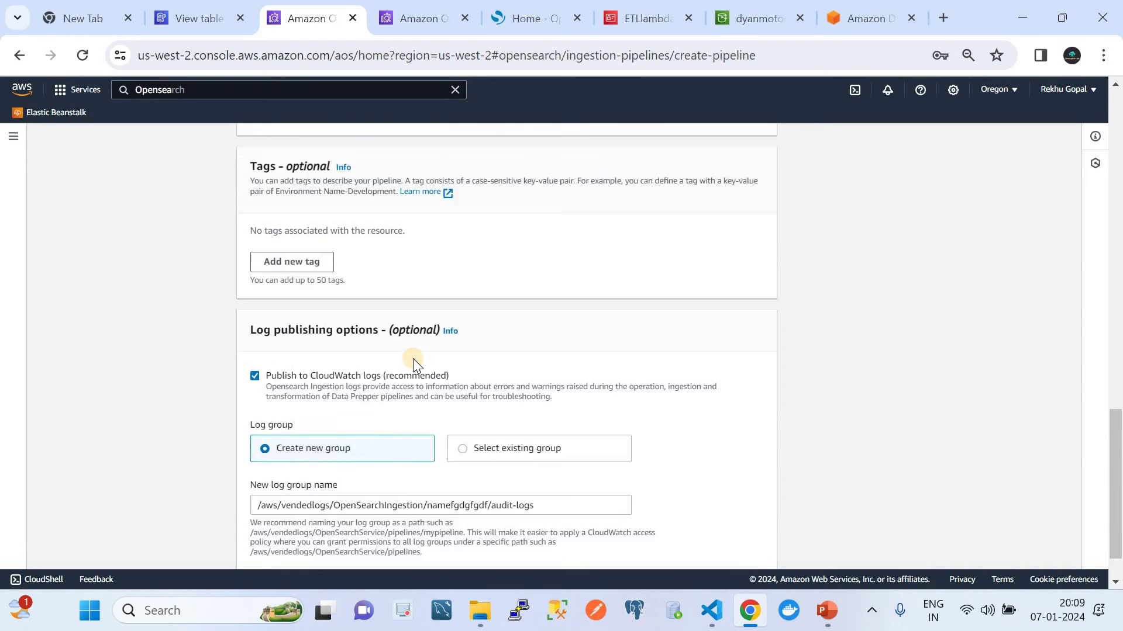
{"action": "scroll", "coordinate": [413, 359], "scroll_direction": "down", "scroll_amount": 15}
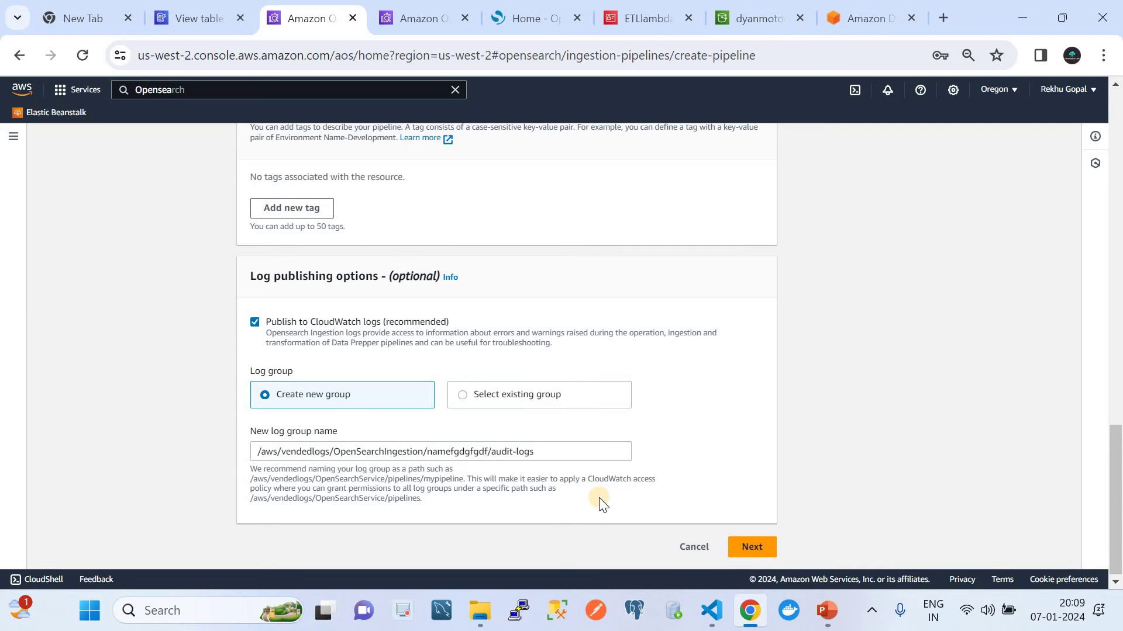
Step: Review and create mydemopipeline, which becomes Active with 1–4 Ingestion-OCU capacity
{"action": "left_click", "coordinate": [738, 549]}
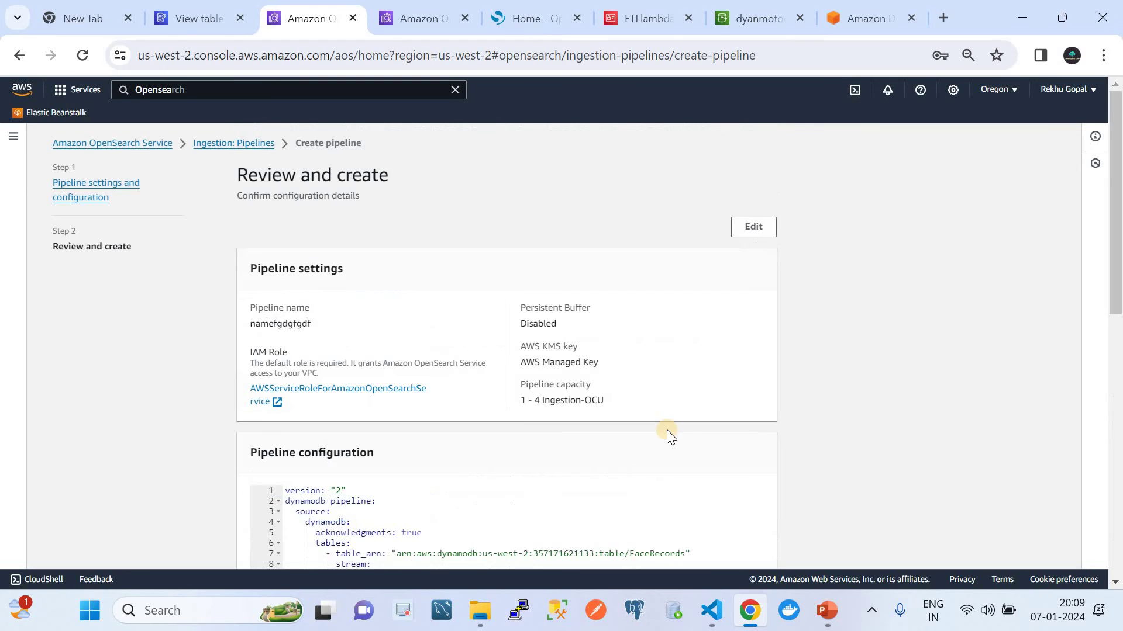
{"action": "scroll", "coordinate": [667, 430], "scroll_direction": "down", "scroll_amount": 10}
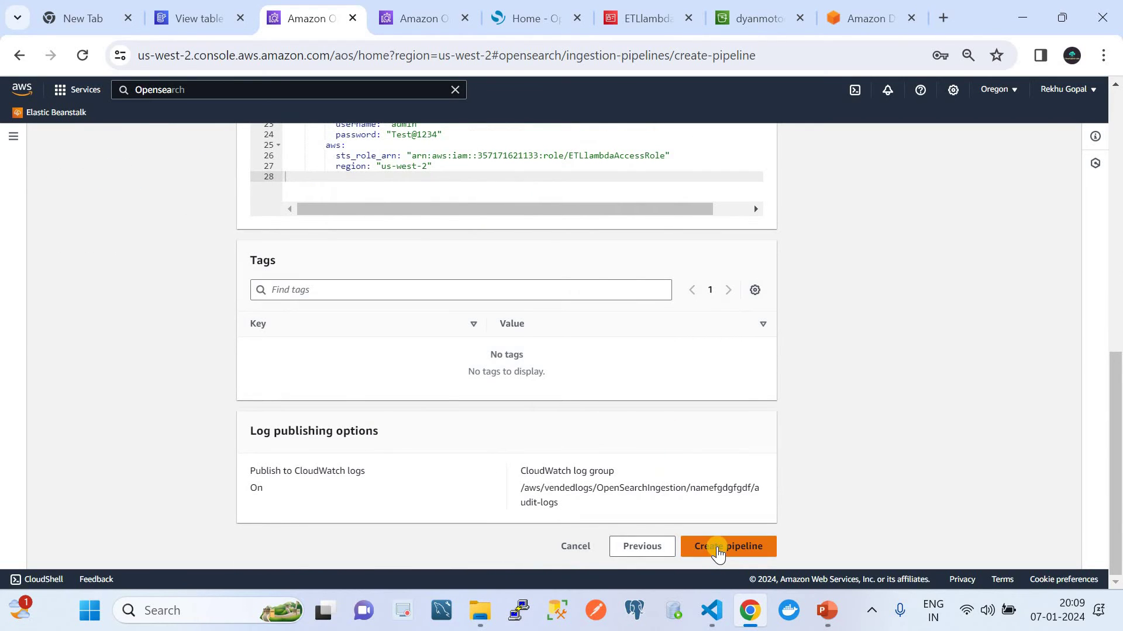
{"action": "left_click", "coordinate": [568, 546]}
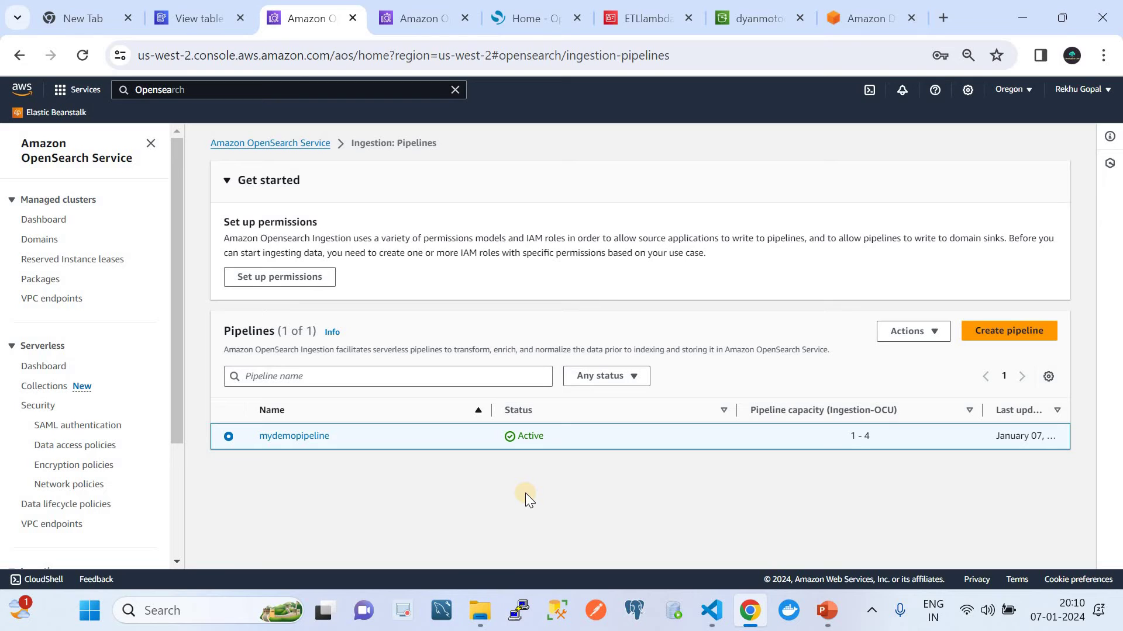
Step: Show the Automatic ETL slide, then return to the OpenSearch Dashboards home page
{"action": "left_click", "coordinate": [829, 610]}
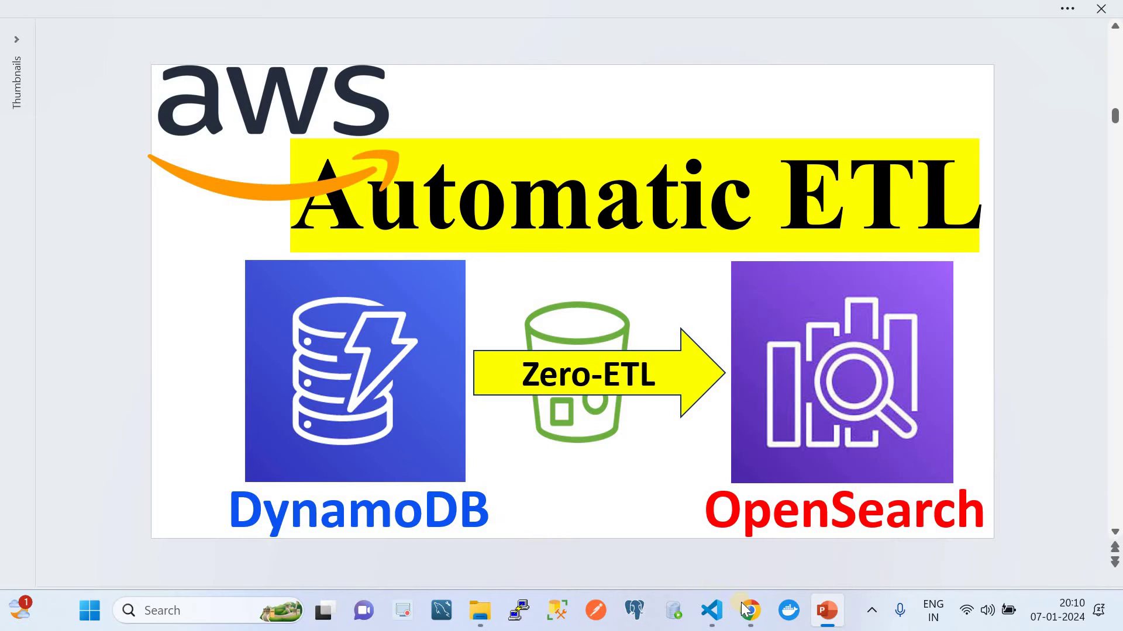
{"action": "left_click", "coordinate": [714, 562]}
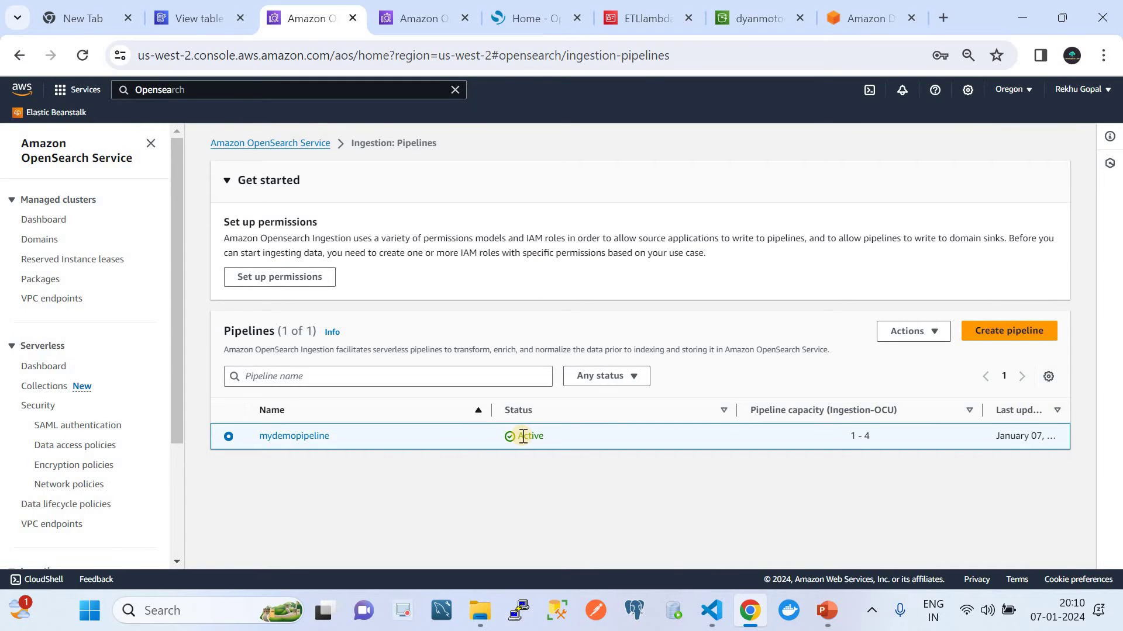
{"action": "left_click", "coordinate": [525, 18]}
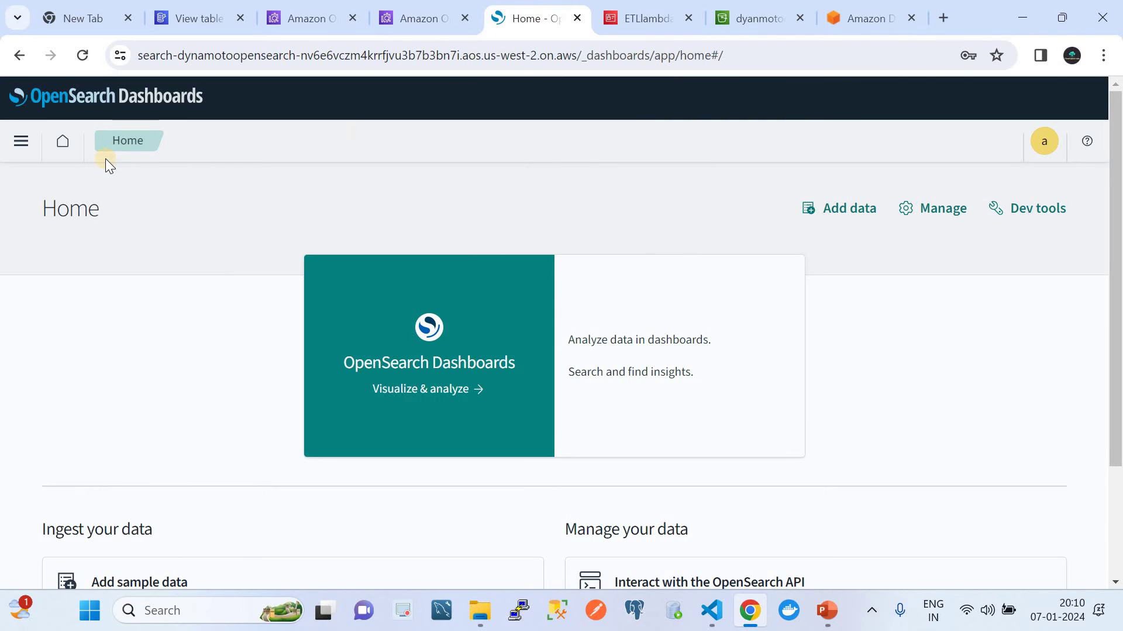
{"action": "left_click", "coordinate": [745, 18]}
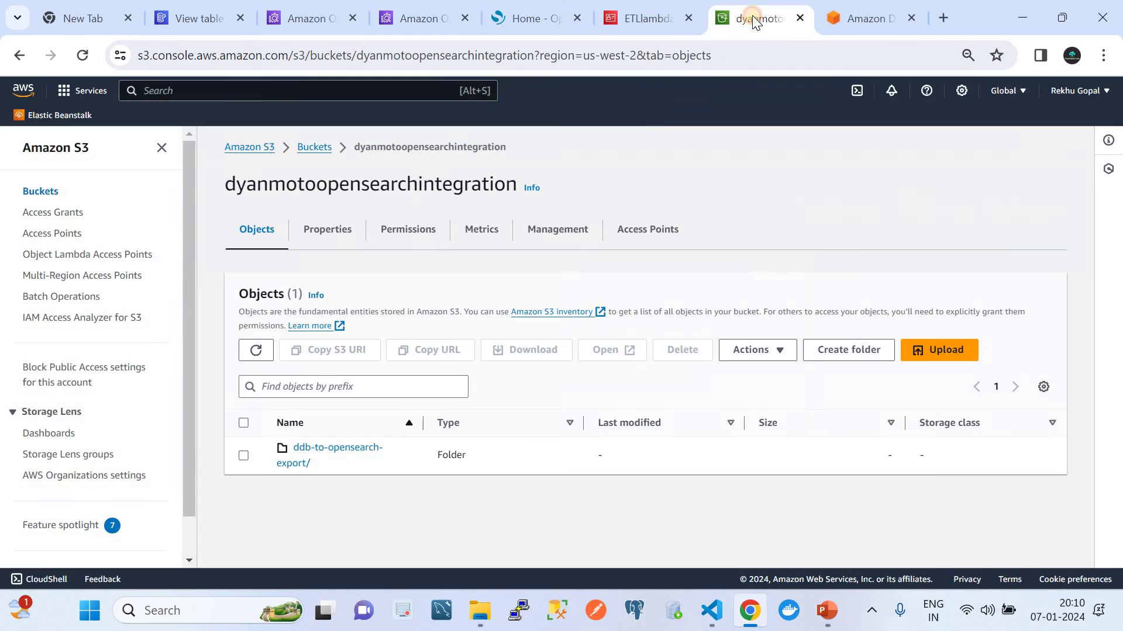
{"action": "left_click", "coordinate": [297, 445]}
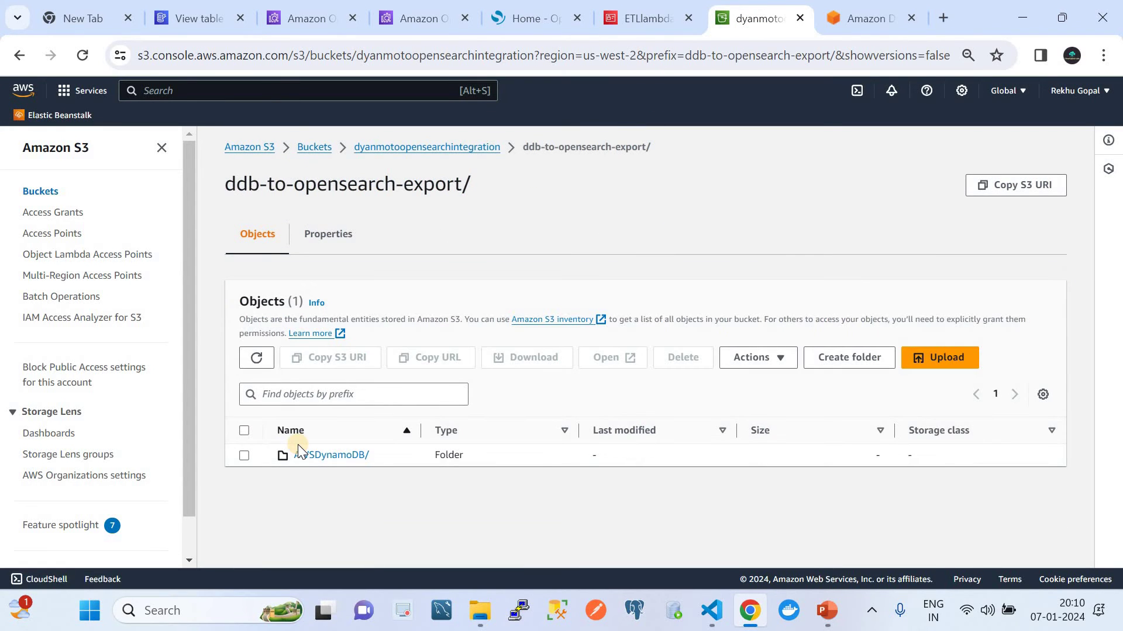
{"action": "left_click", "coordinate": [325, 456]}
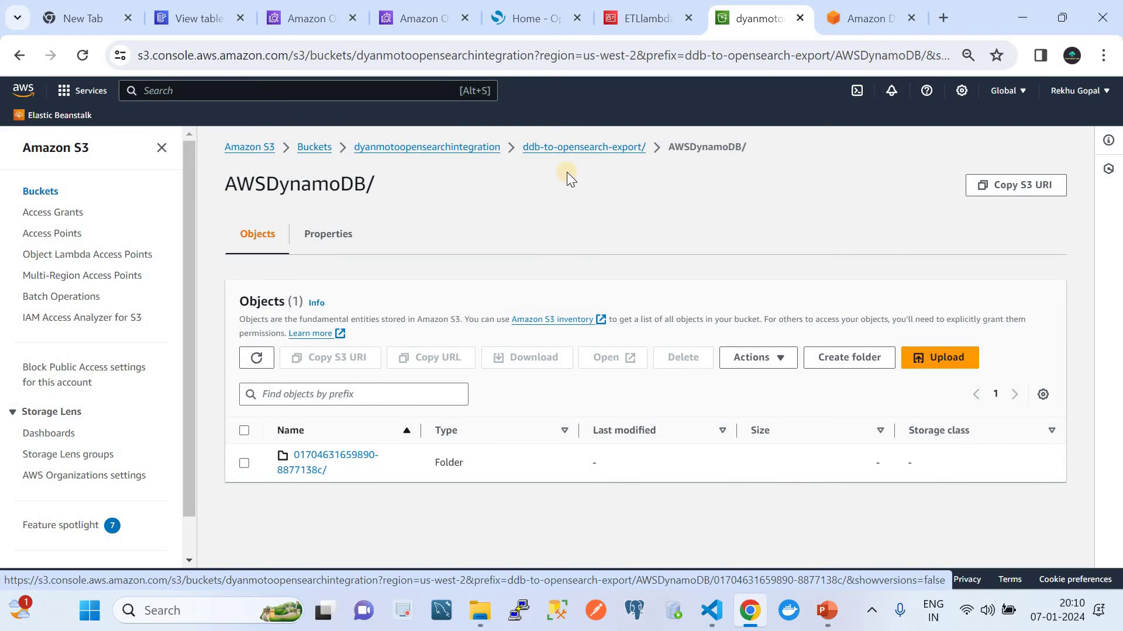
{"action": "left_click", "coordinate": [341, 461]}
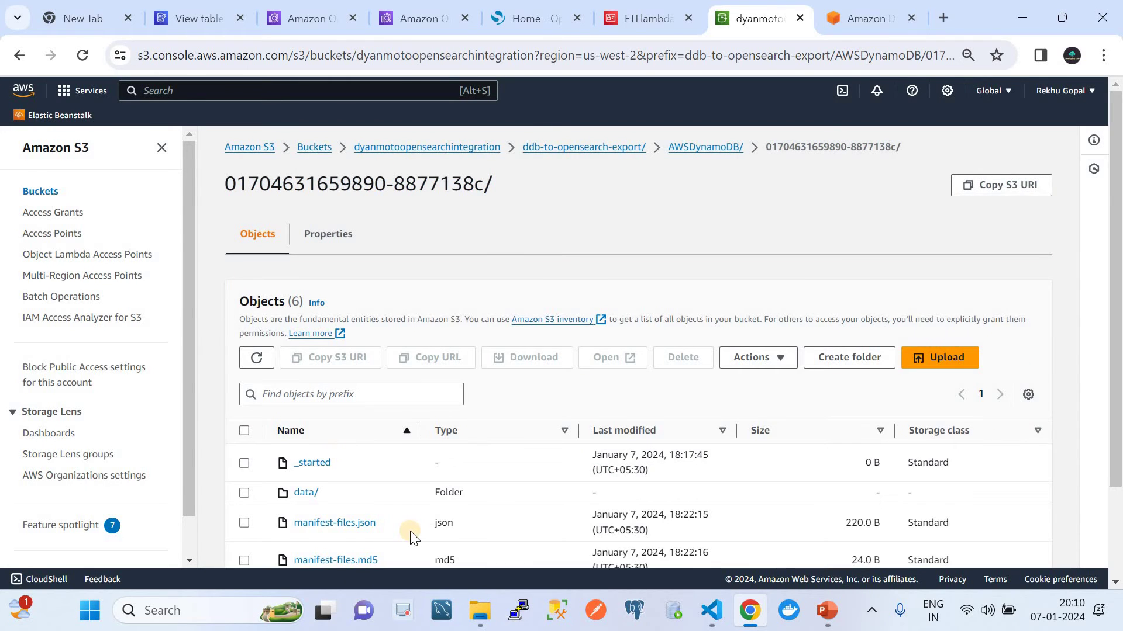
{"action": "scroll", "coordinate": [410, 531], "scroll_direction": "down", "scroll_amount": 2}
{"action": "scroll", "coordinate": [407, 534], "scroll_direction": "up", "scroll_amount": 2}
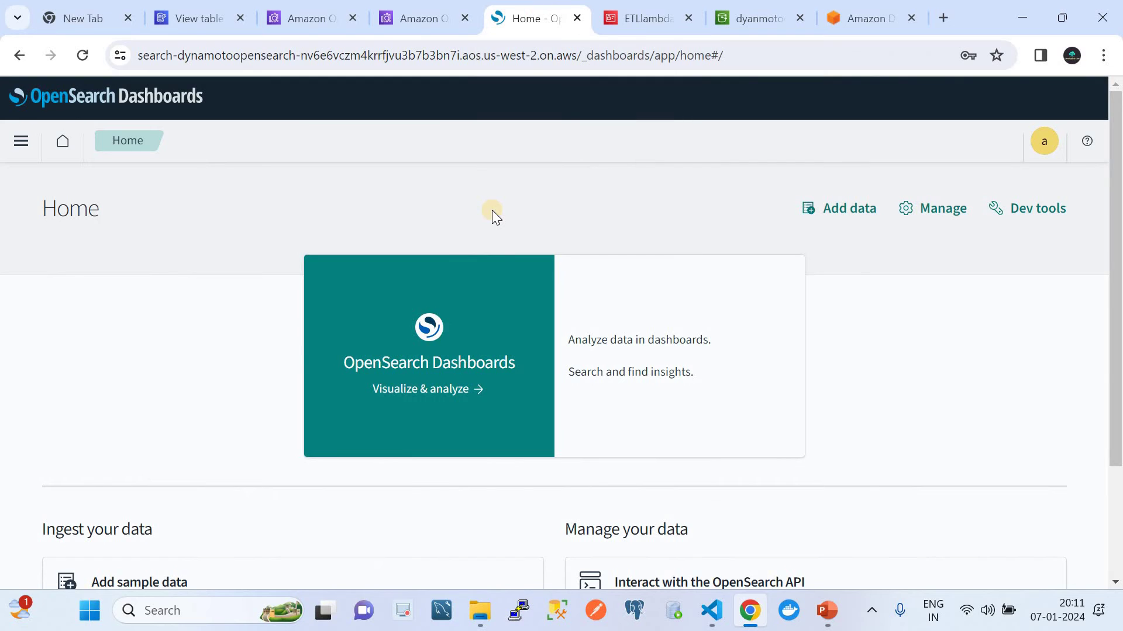
Step: Refresh Index Management > Indices to see 16 documents in users, then compare with FaceRecords
{"action": "left_click", "coordinate": [21, 141]}
{"action": "scroll", "coordinate": [119, 491], "scroll_direction": "down", "scroll_amount": 10}
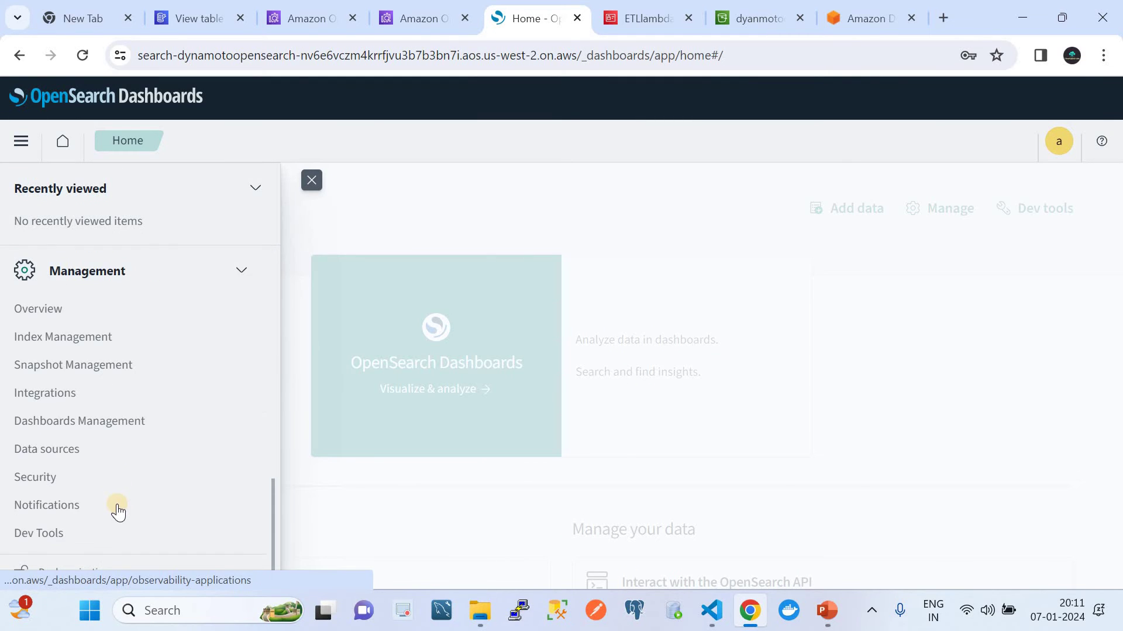
{"action": "left_click", "coordinate": [32, 337]}
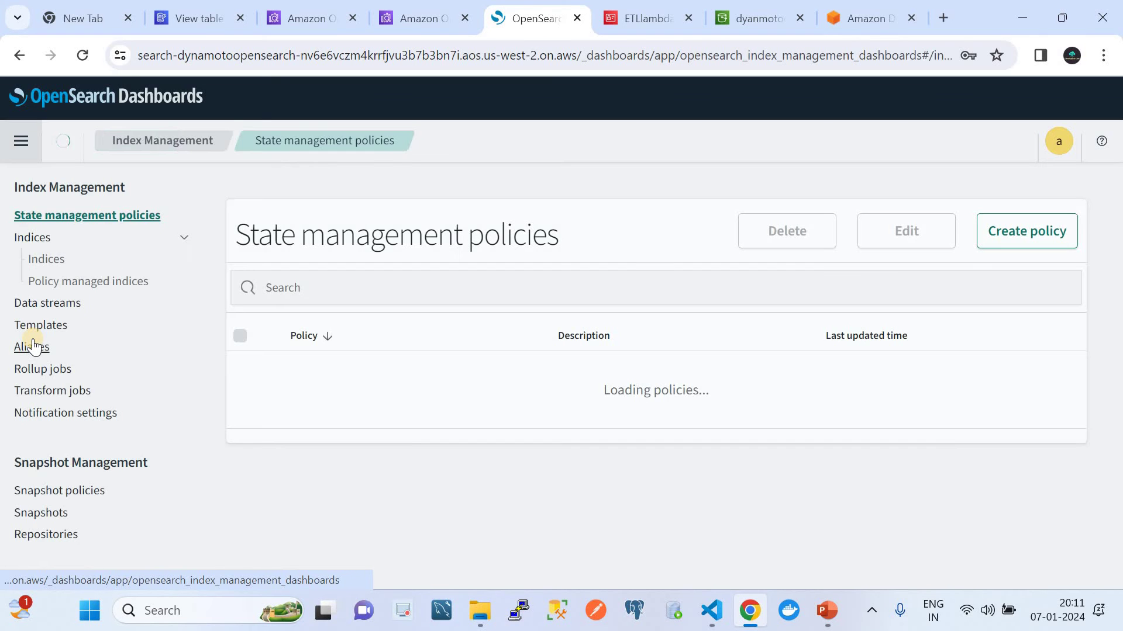
{"action": "left_click", "coordinate": [54, 259]}
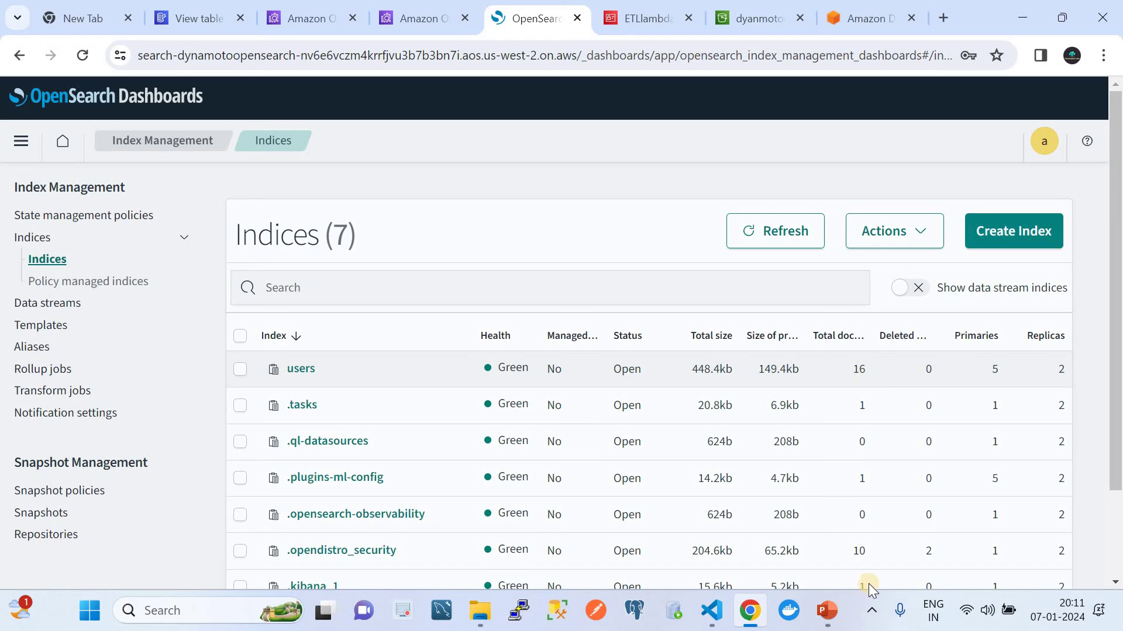
{"action": "left_click", "coordinate": [782, 240]}
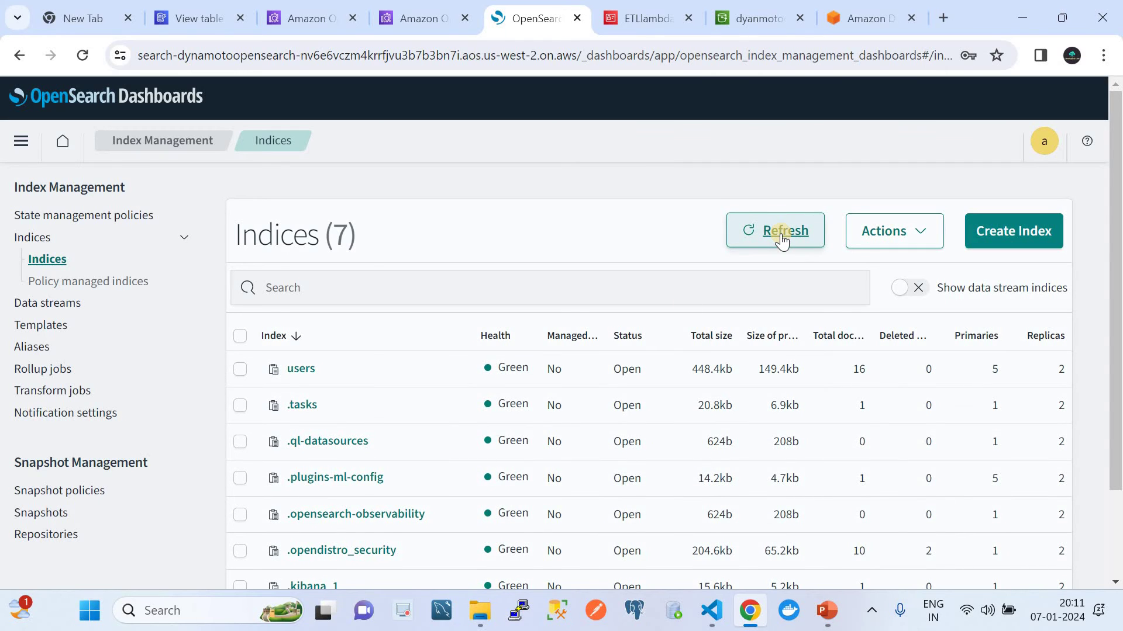
{"action": "left_click", "coordinate": [202, 18]}
Step: Open the first FaceRecords item in JSON view and select all of its JSON to copy
{"action": "scroll", "coordinate": [546, 306], "scroll_direction": "down", "scroll_amount": 4}
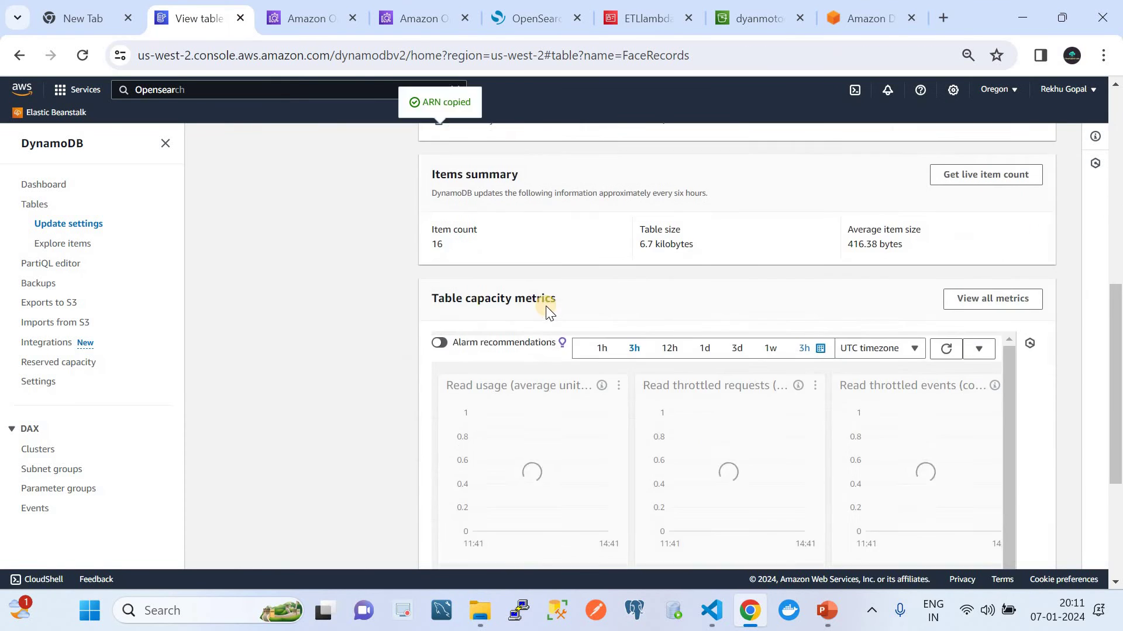
{"action": "scroll", "coordinate": [545, 306], "scroll_direction": "up", "scroll_amount": 10}
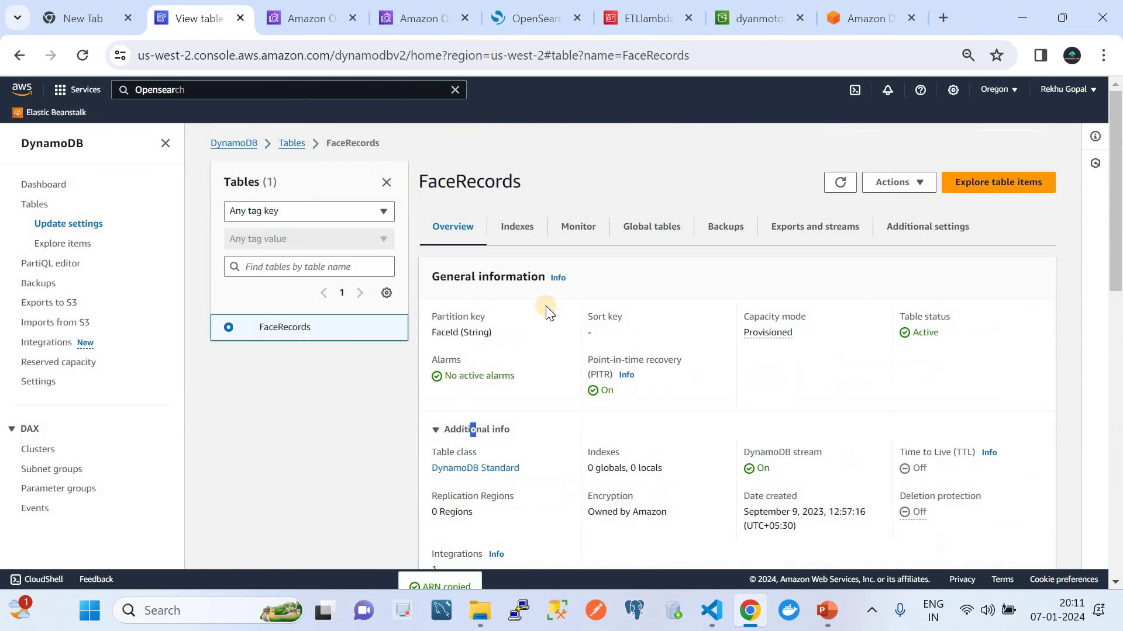
{"action": "left_click", "coordinate": [997, 183]}
{"action": "scroll", "coordinate": [523, 413], "scroll_direction": "down", "scroll_amount": 2}
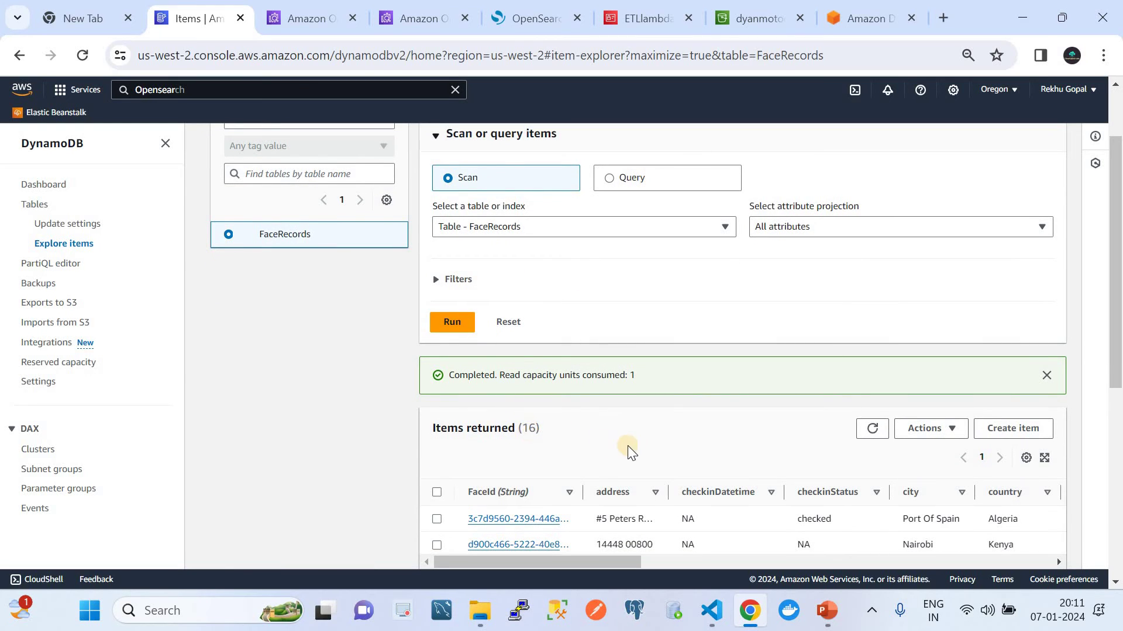
{"action": "left_click", "coordinate": [503, 519]}
{"action": "left_click", "coordinate": [843, 177]}
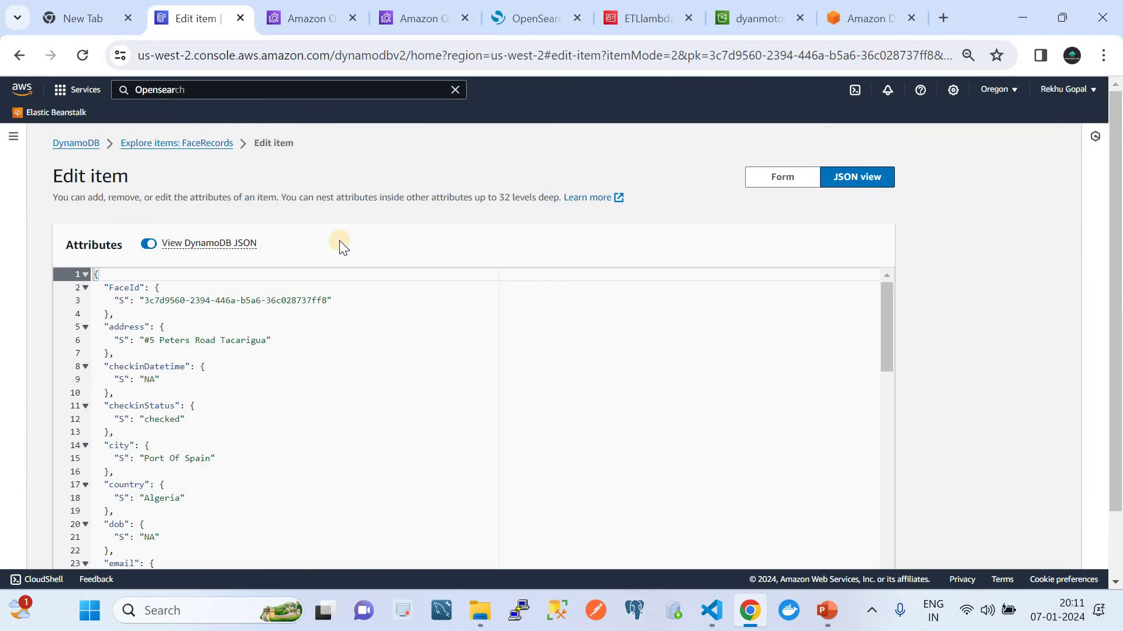
{"action": "left_click", "coordinate": [318, 322]}
{"action": "key", "text": "ctrl+a"}
{"action": "key", "text": "ctrl+c"}
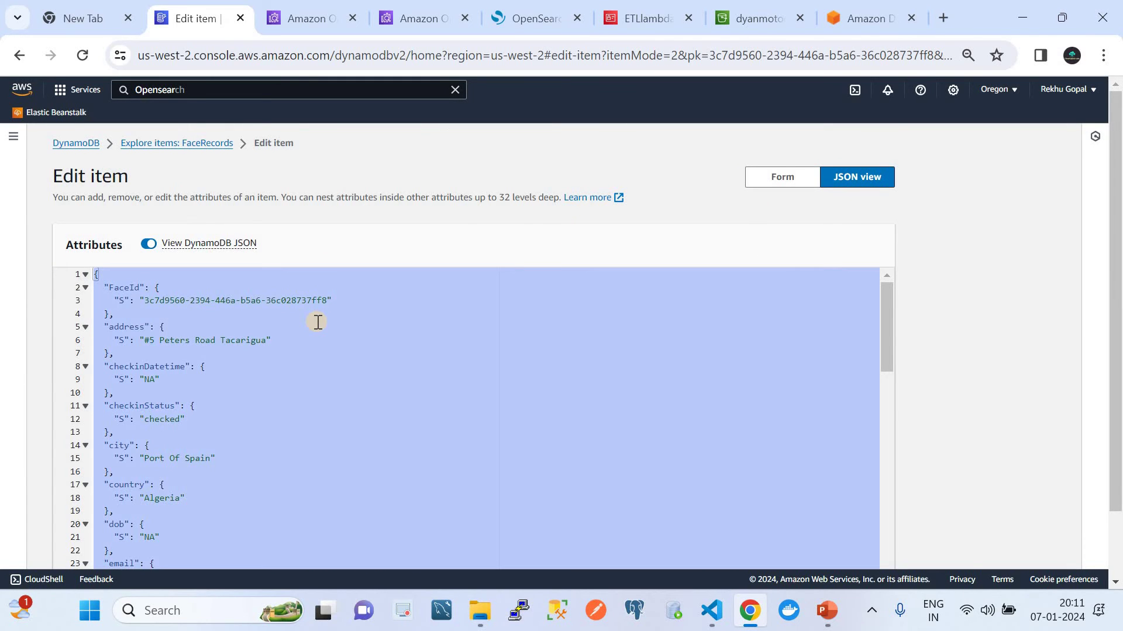
Step: Go back to the FaceRecords item list and start a new item
{"action": "left_click", "coordinate": [190, 146]}
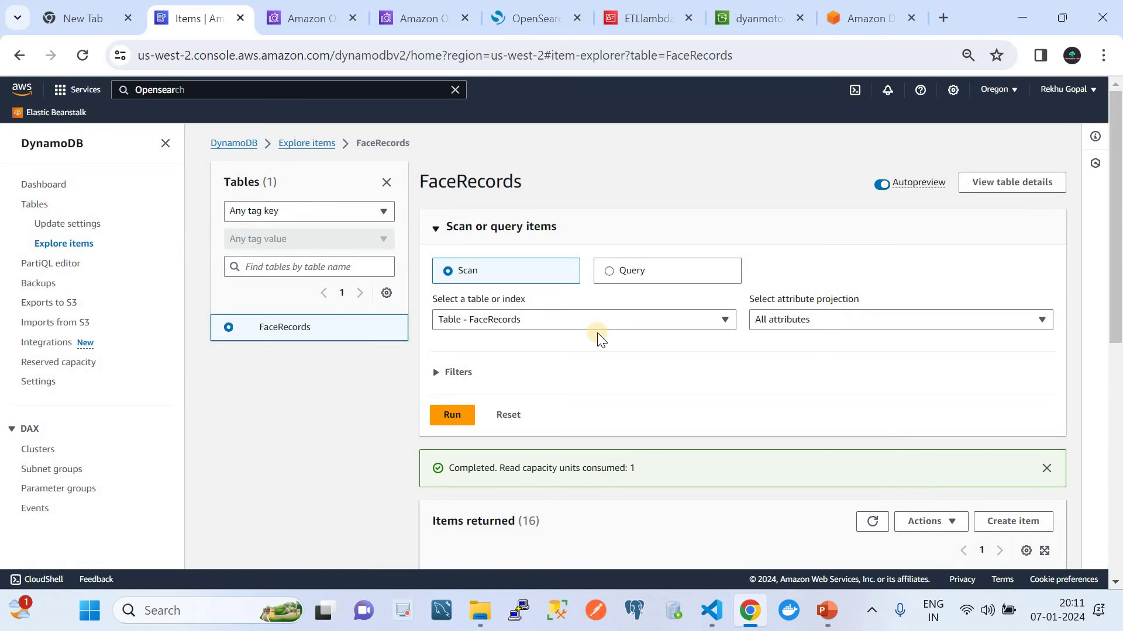
{"action": "scroll", "coordinate": [598, 332], "scroll_direction": "down", "scroll_amount": 3}
{"action": "scroll", "coordinate": [749, 407], "scroll_direction": "down", "scroll_amount": 3}
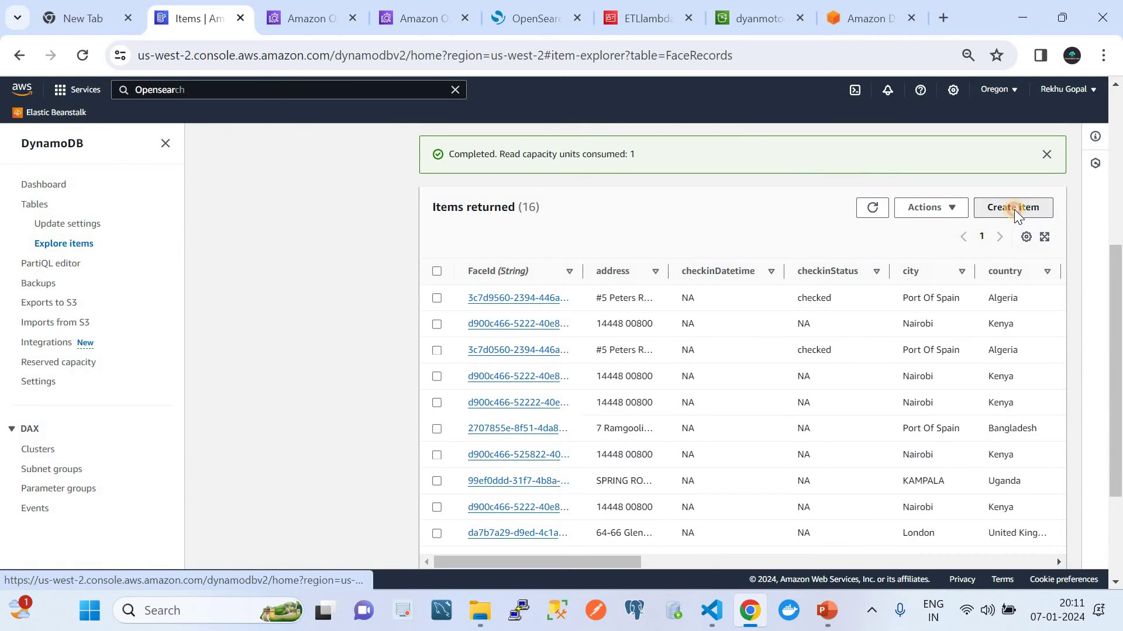
{"action": "left_click", "coordinate": [1014, 208]}
Step: Paste the copied JSON into the new item, alter its FaceId by one character, and save it
{"action": "left_click", "coordinate": [856, 176]}
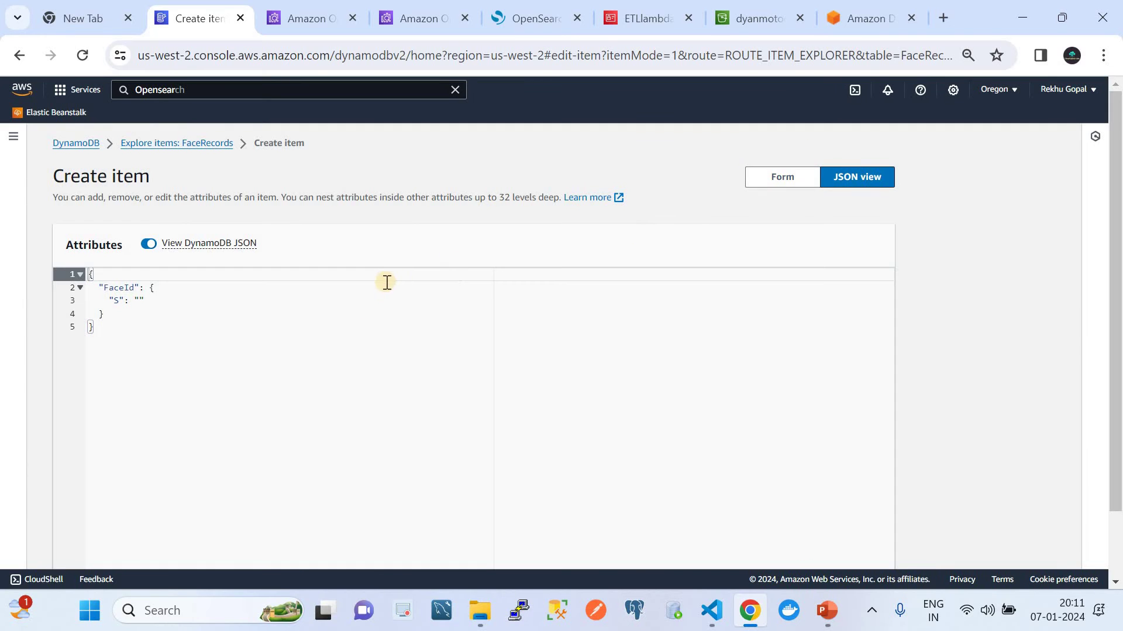
{"action": "left_click", "coordinate": [351, 331]}
{"action": "key", "text": "ctrl+a"}
{"action": "key", "text": "ctrl+v"}
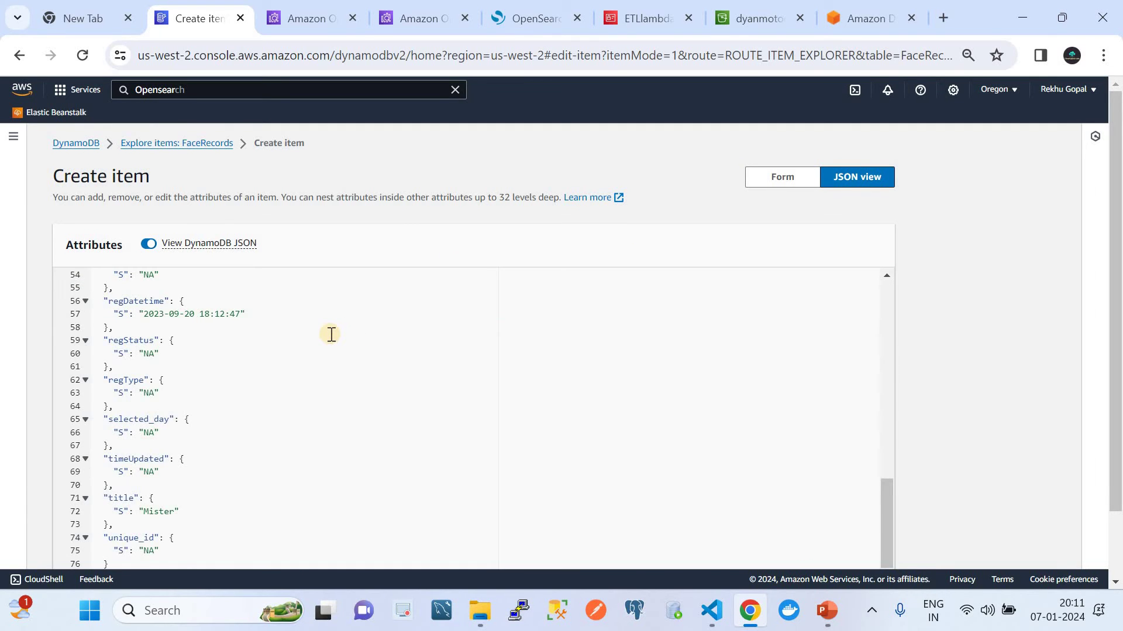
{"action": "scroll", "coordinate": [328, 332], "scroll_direction": "up", "scroll_amount": 10}
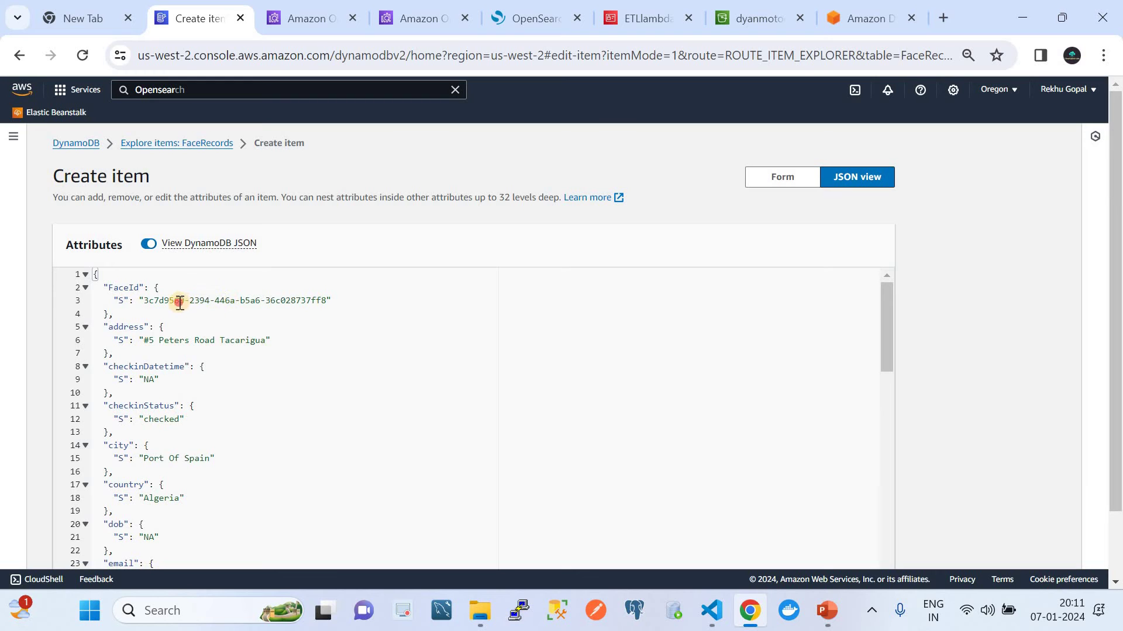
{"action": "left_click", "coordinate": [178, 301]}
{"action": "key", "text": "BackSpace"}
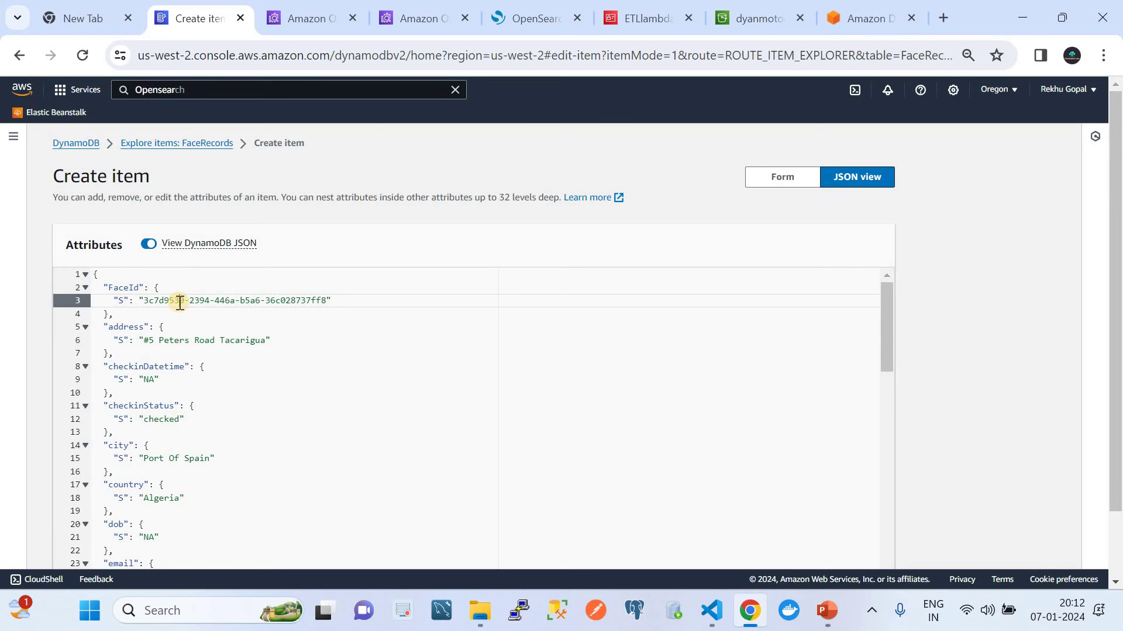
{"action": "scroll", "coordinate": [238, 318], "scroll_direction": "down", "scroll_amount": 10}
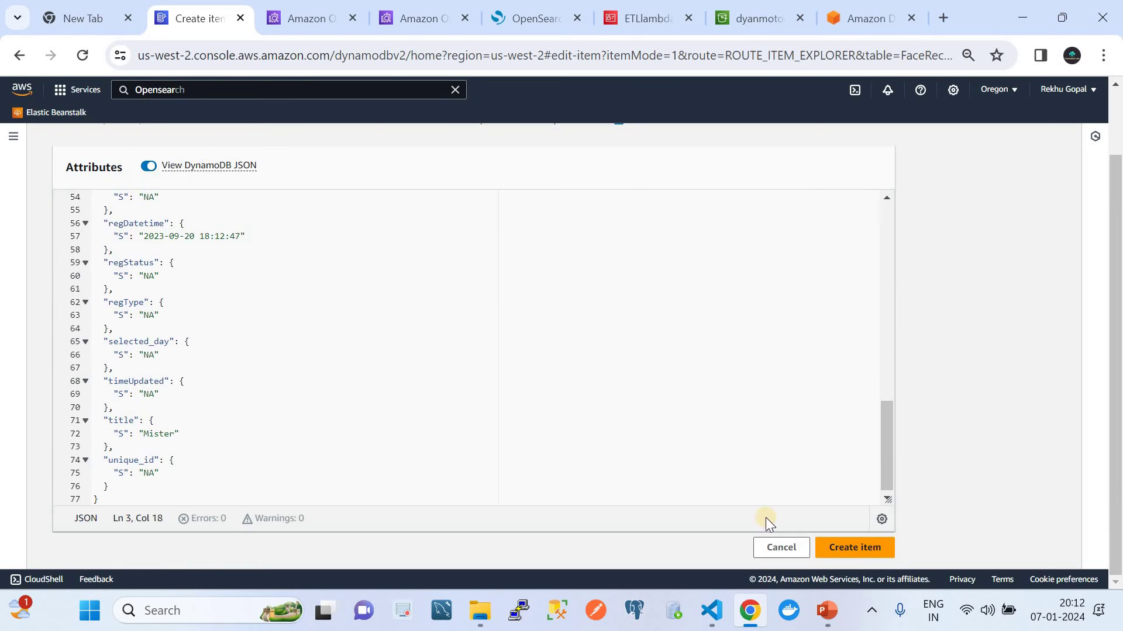
{"action": "left_click", "coordinate": [863, 552]}
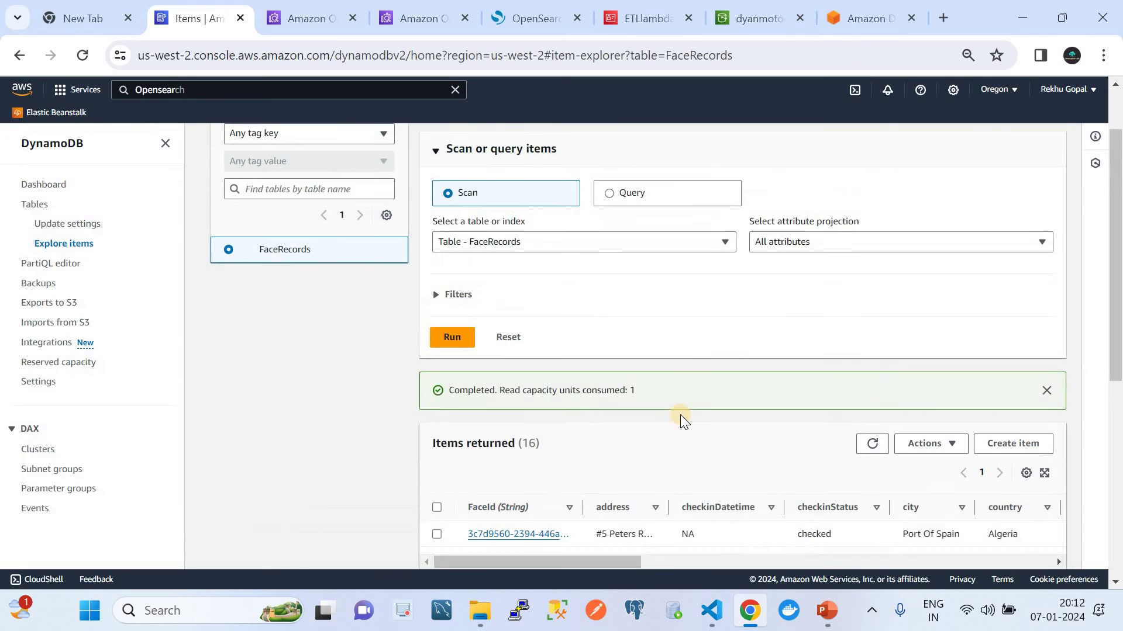
Step: Scroll through the FaceRecords scan results to review the 17 returned items
{"action": "scroll", "coordinate": [681, 419], "scroll_direction": "down", "scroll_amount": 3}
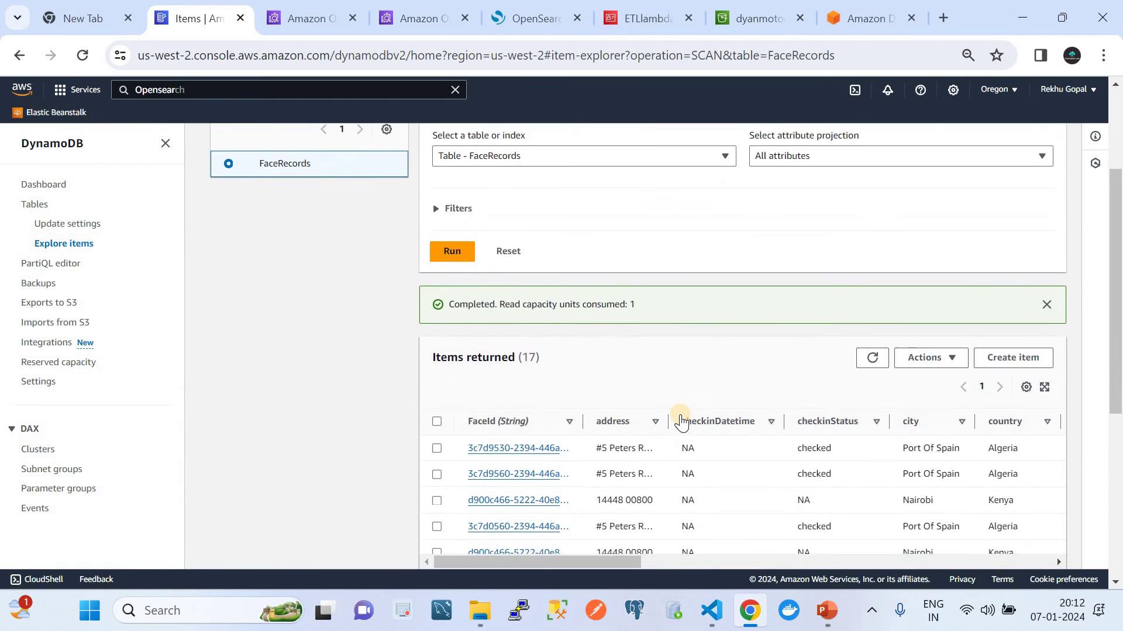
{"action": "scroll", "coordinate": [681, 421], "scroll_direction": "down", "scroll_amount": 3}
{"action": "scroll", "coordinate": [683, 421], "scroll_direction": "up", "scroll_amount": 6}
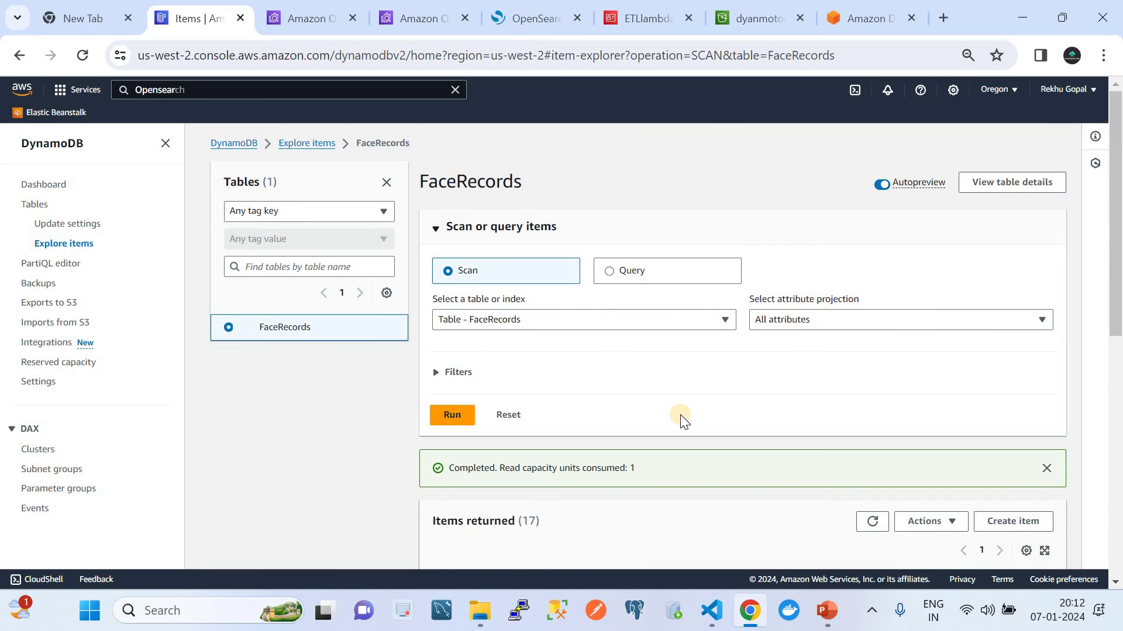
{"action": "scroll", "coordinate": [682, 421], "scroll_direction": "down", "scroll_amount": 1}
{"action": "scroll", "coordinate": [679, 415], "scroll_direction": "down", "scroll_amount": 3}
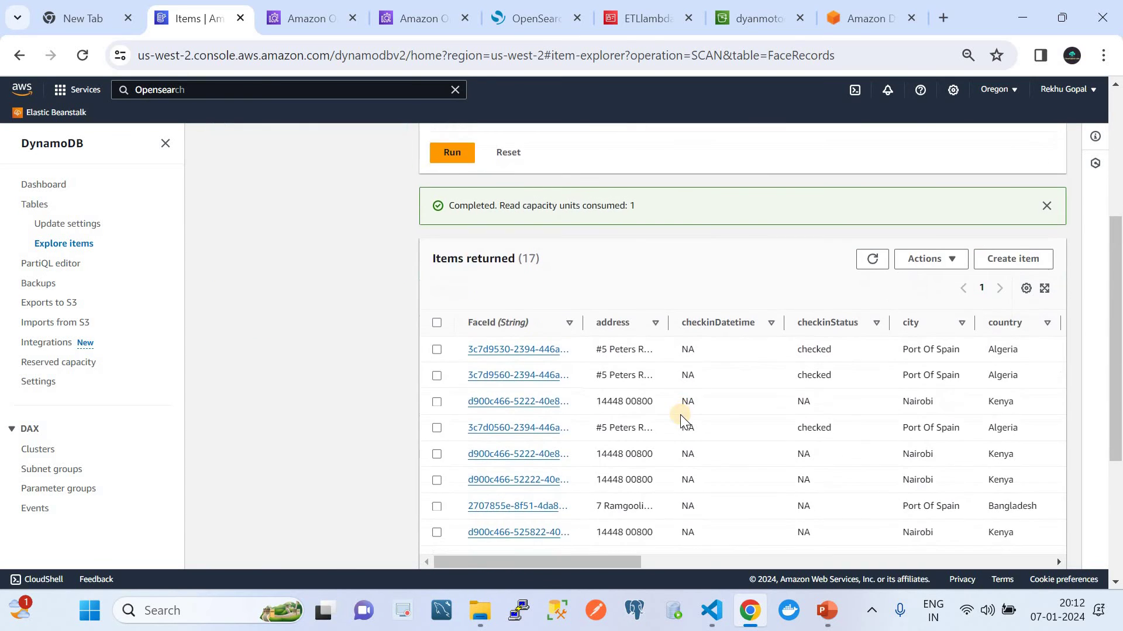
{"action": "scroll", "coordinate": [680, 415], "scroll_direction": "up", "scroll_amount": 5}
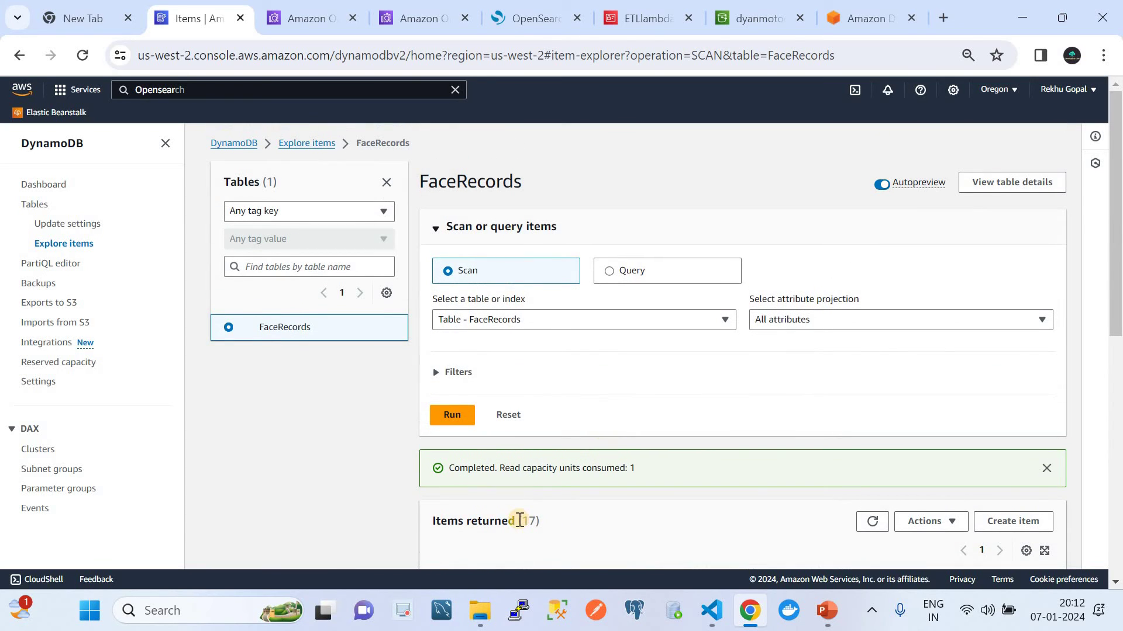
Step: Create another FaceRecords item from the pasted JSON, changing the FaceId's leading 3 to 7
{"action": "left_click", "coordinate": [993, 518]}
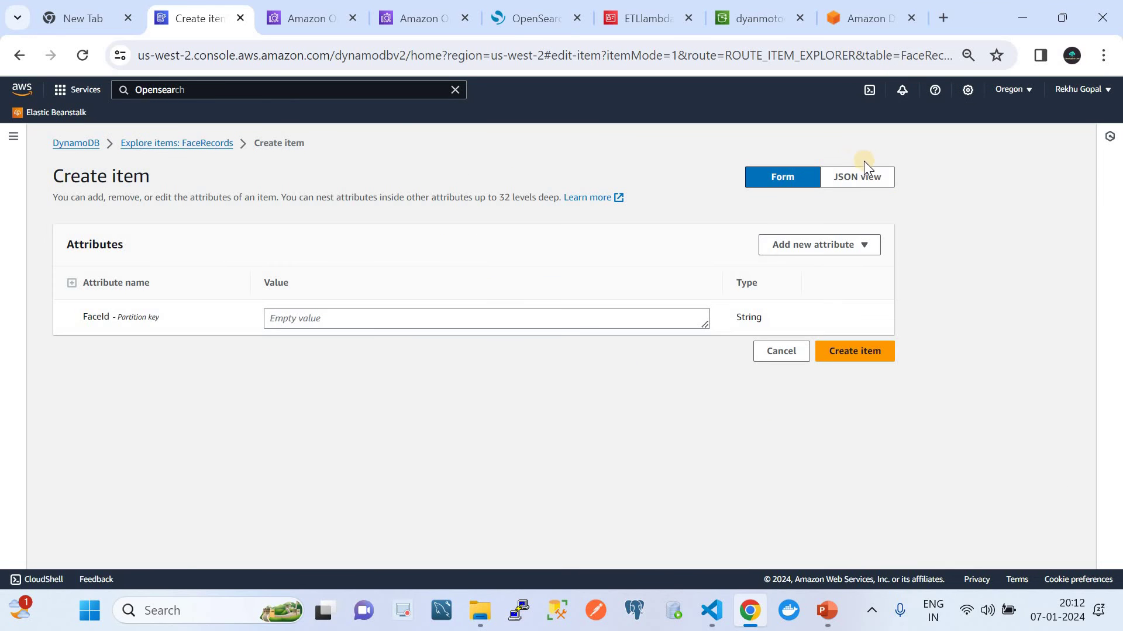
{"action": "left_click", "coordinate": [864, 175]}
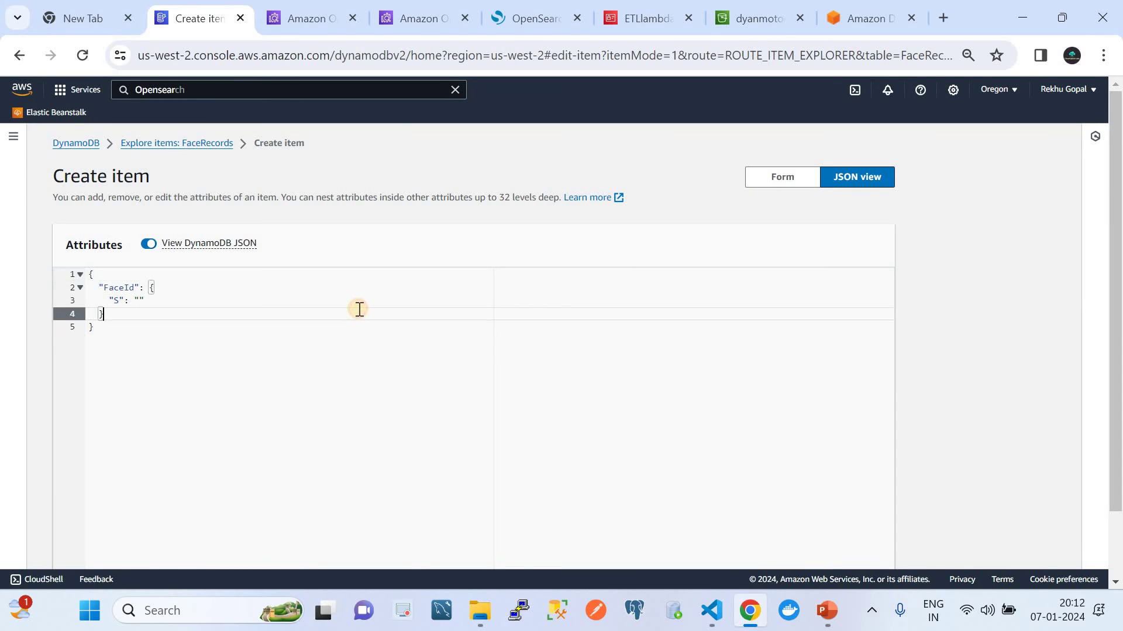
{"action": "key", "text": "ctrl+a"}
{"action": "key", "text": "ctrl+v"}
{"action": "scroll", "coordinate": [280, 318], "scroll_direction": "up", "scroll_amount": 10}
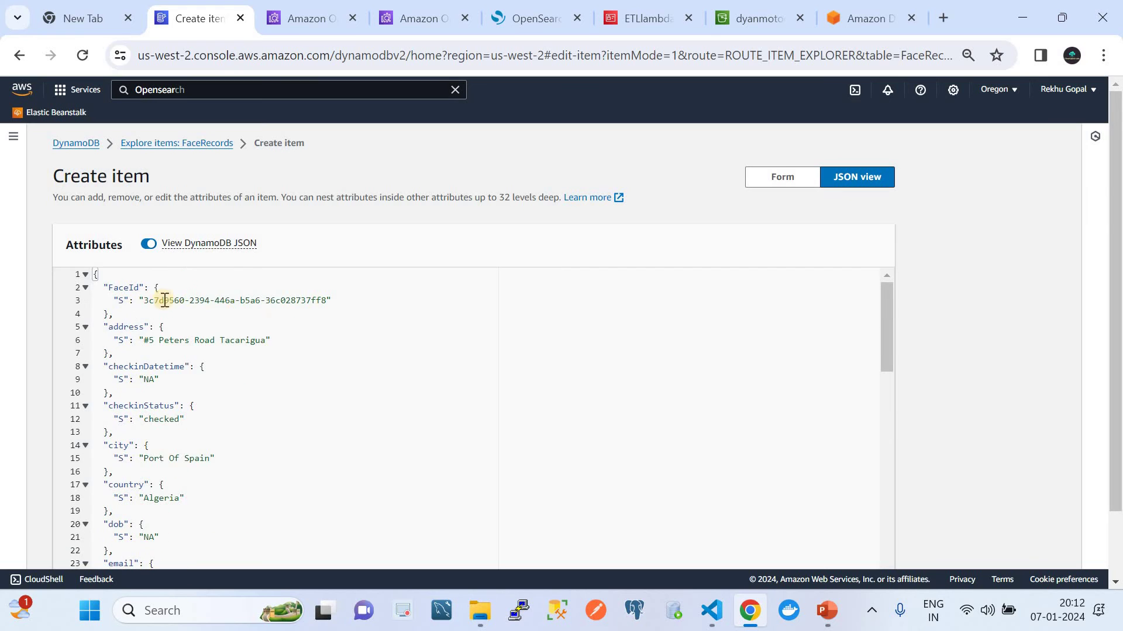
{"action": "left_click", "coordinate": [151, 301]}
{"action": "key", "text": "BackSpace"}
{"action": "type", "text": "7"}
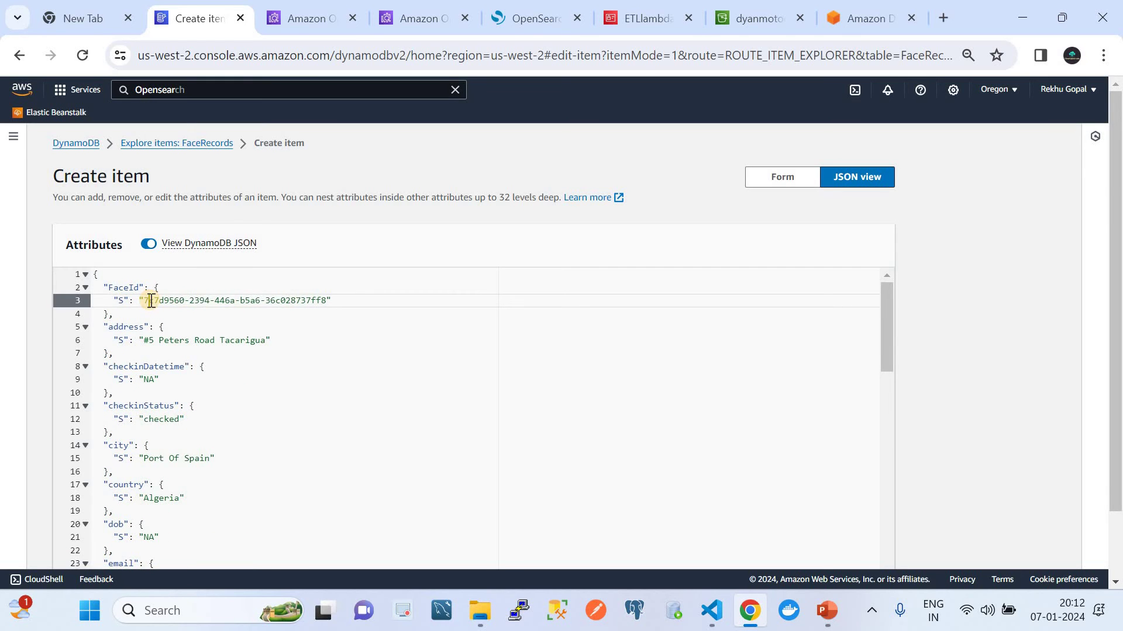
{"action": "scroll", "coordinate": [151, 301], "scroll_direction": "down", "scroll_amount": 10}
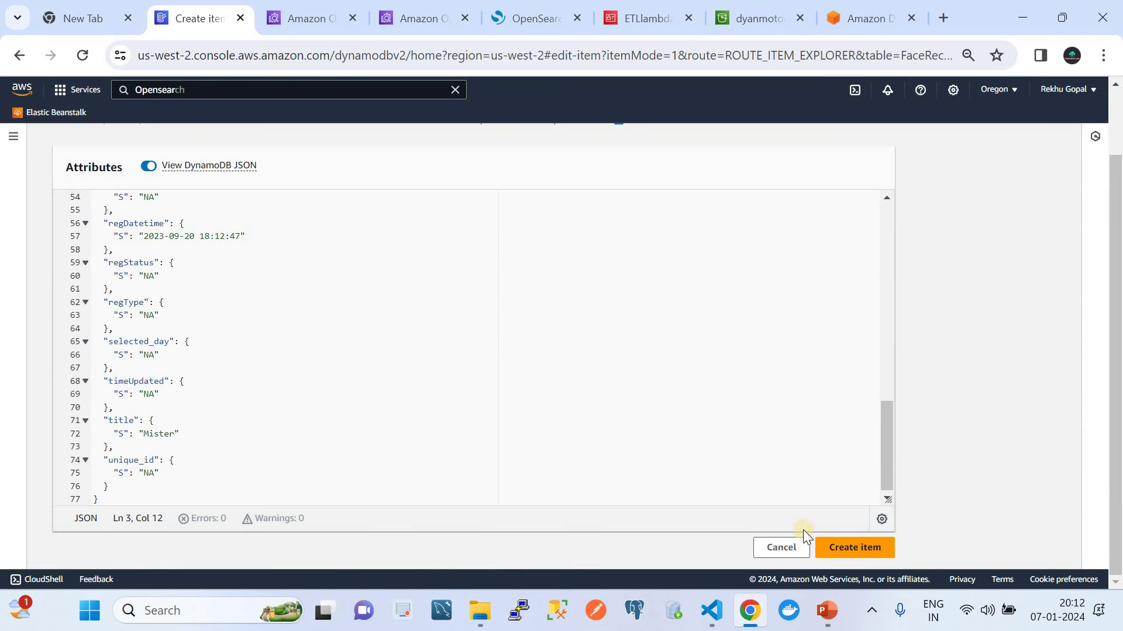
{"action": "left_click", "coordinate": [829, 547]}
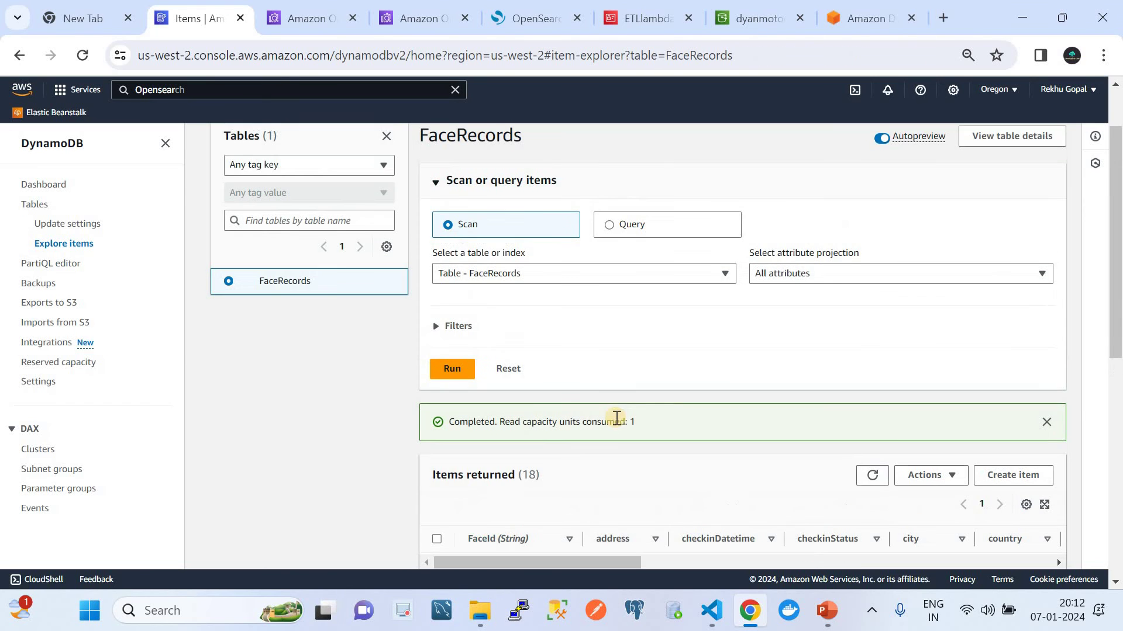
Step: Rerun the FaceRecords scan to confirm 18 items, then show the Zero-ETL presentation slide
{"action": "scroll", "coordinate": [614, 422], "scroll_direction": "down", "scroll_amount": 2}
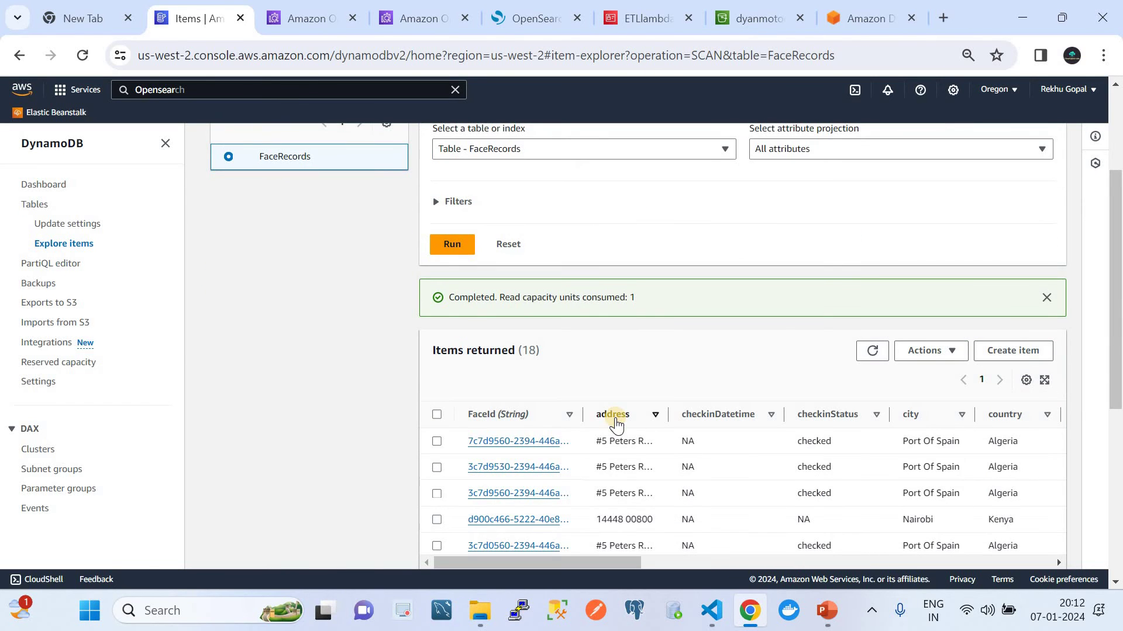
{"action": "left_click", "coordinate": [867, 354]}
{"action": "scroll", "coordinate": [777, 395], "scroll_direction": "down", "scroll_amount": 6}
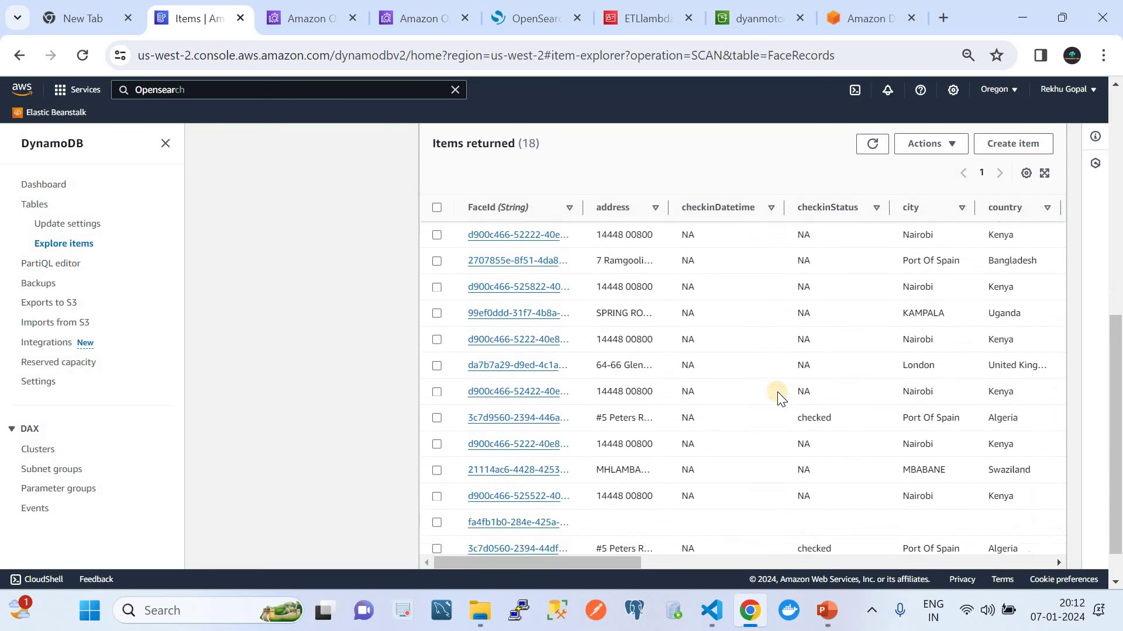
{"action": "left_click", "coordinate": [829, 617]}
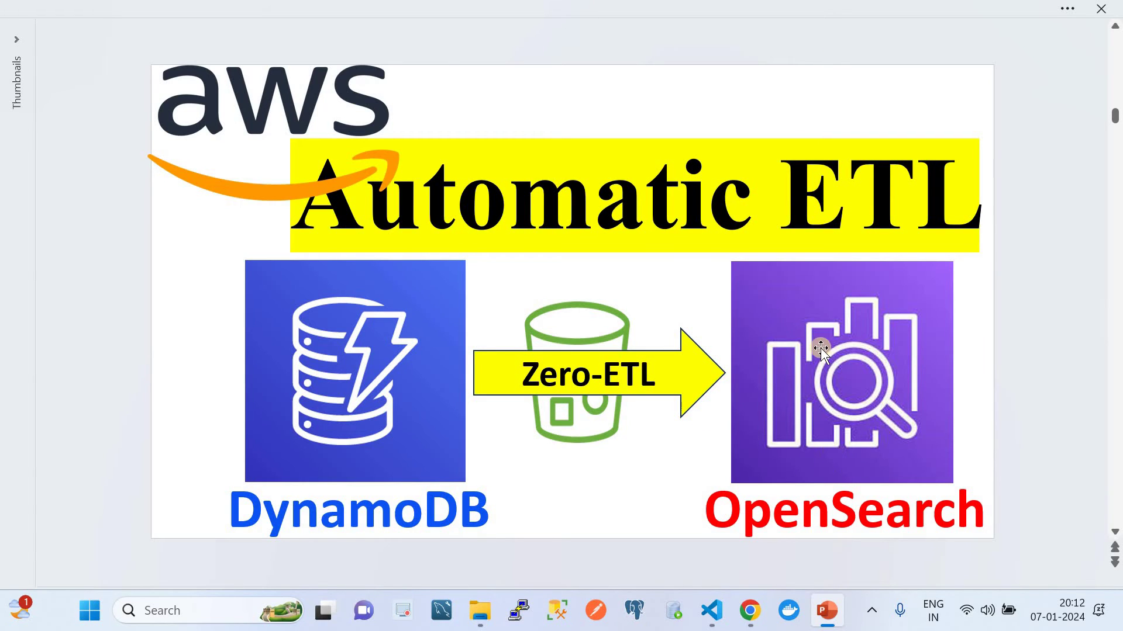
Step: Refresh the Dashboards indices twice (users still 16 docs) and close the ETLlambdaAccessRole tab
{"action": "left_click", "coordinate": [750, 611]}
{"action": "left_click", "coordinate": [514, 16]}
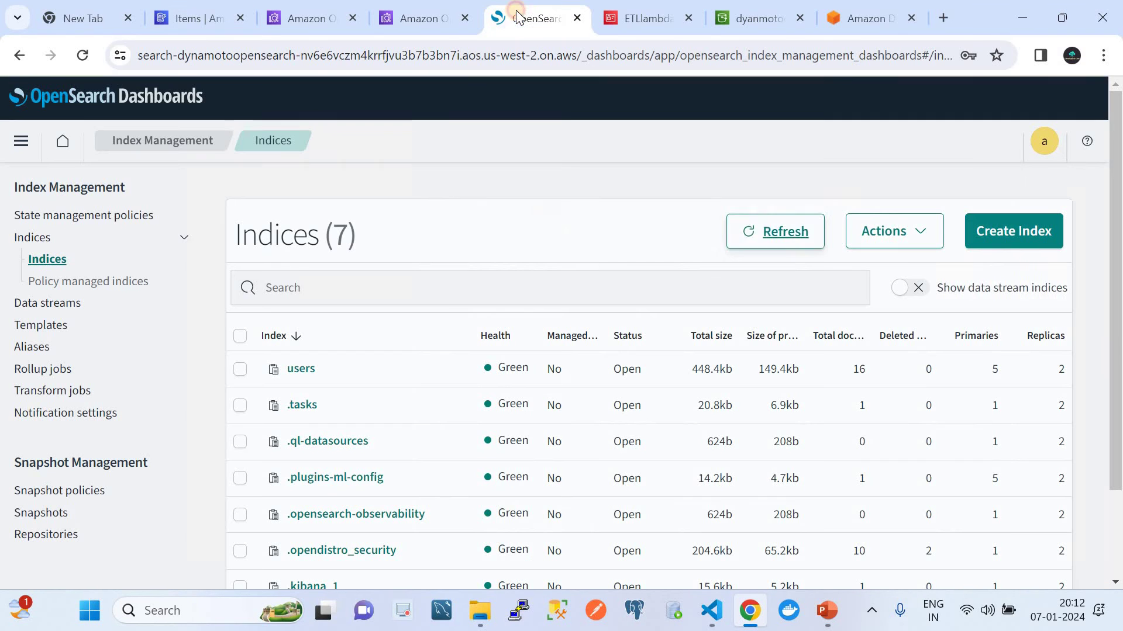
{"action": "left_click", "coordinate": [755, 238]}
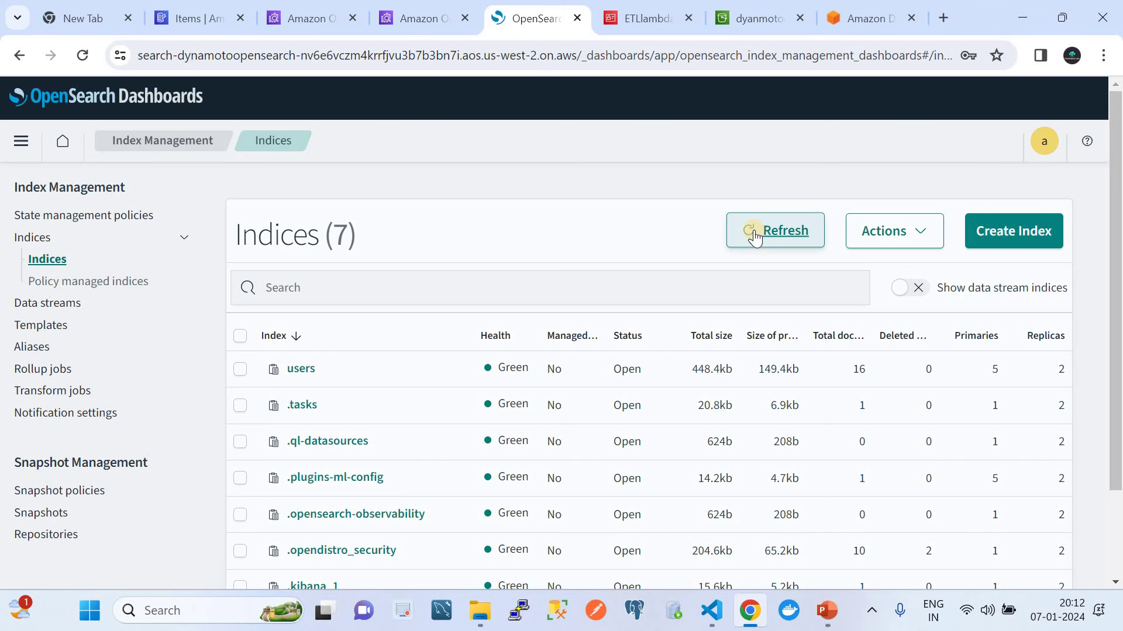
{"action": "left_click", "coordinate": [755, 238]}
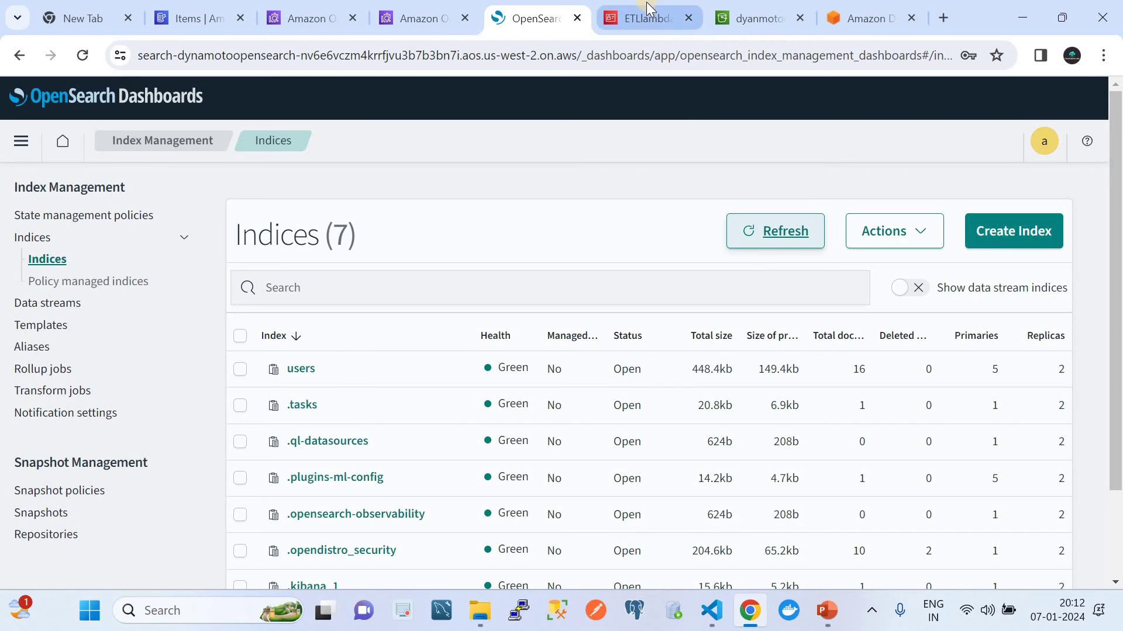
{"action": "left_click", "coordinate": [689, 19]}
Step: Glance at the domain's security configuration page, then return to the Ingestion Pipelines list
{"action": "left_click", "coordinate": [318, 24]}
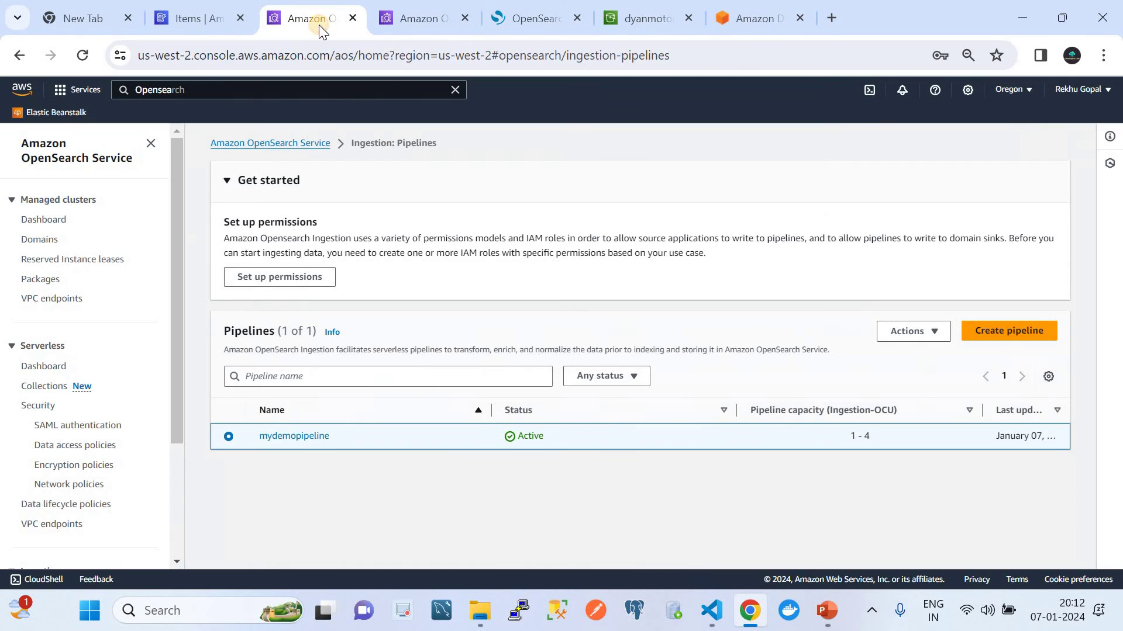
{"action": "left_click", "coordinate": [515, 18]}
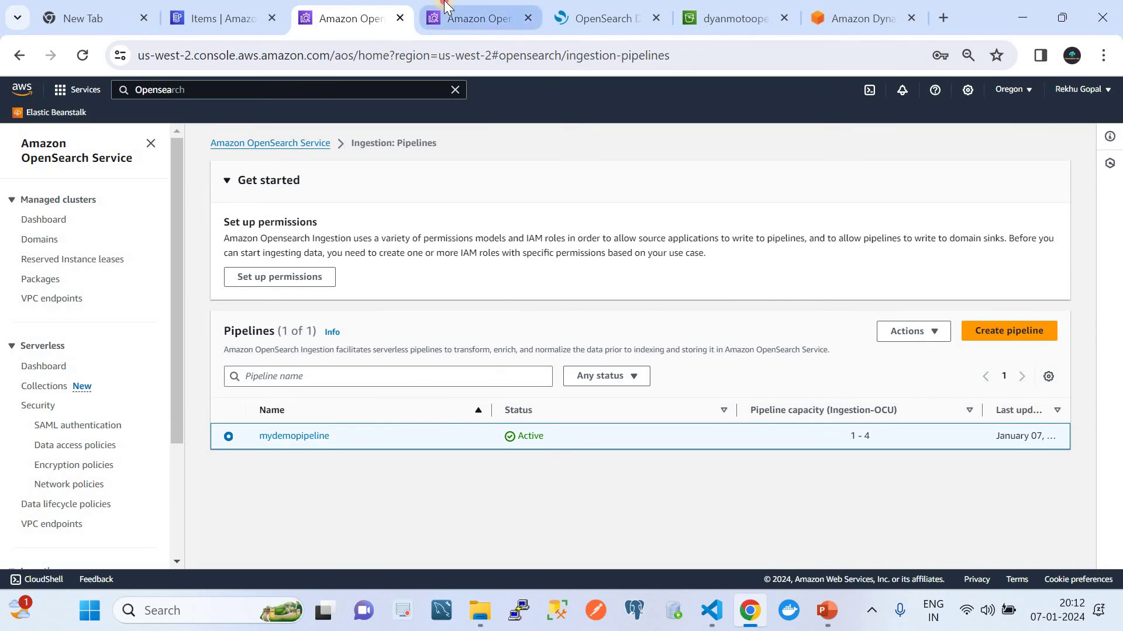
{"action": "left_click", "coordinate": [524, 19]}
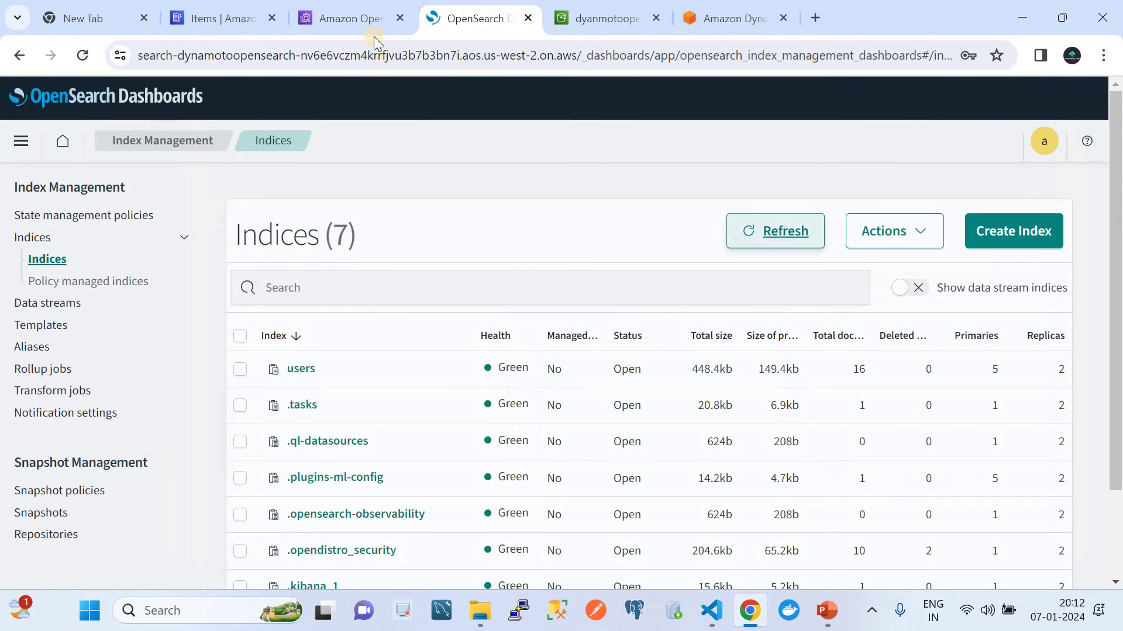
{"action": "left_click", "coordinate": [336, 22]}
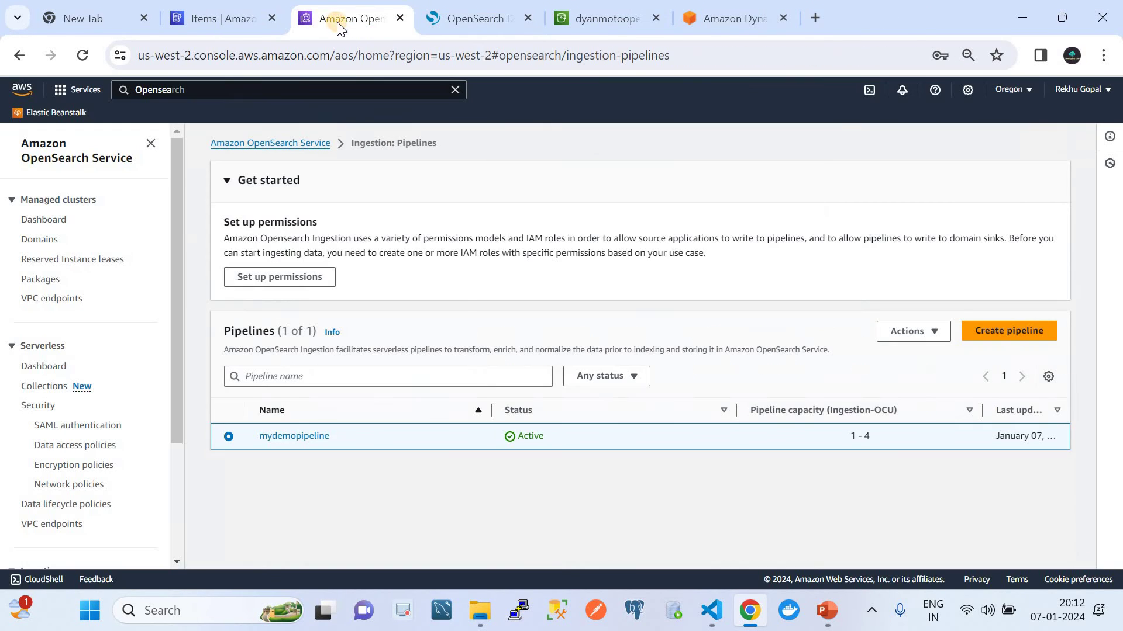
Step: Review mydemopipeline's configuration and follow its CloudWatch audit log group link
{"action": "left_click", "coordinate": [286, 438]}
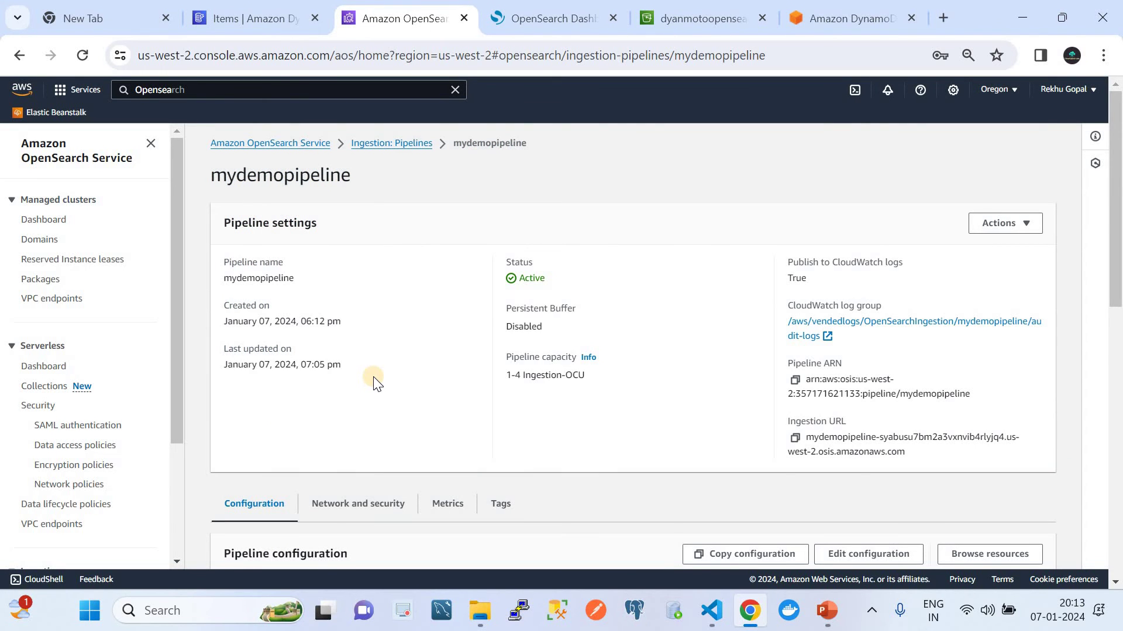
{"action": "scroll", "coordinate": [375, 383], "scroll_direction": "down", "scroll_amount": 7}
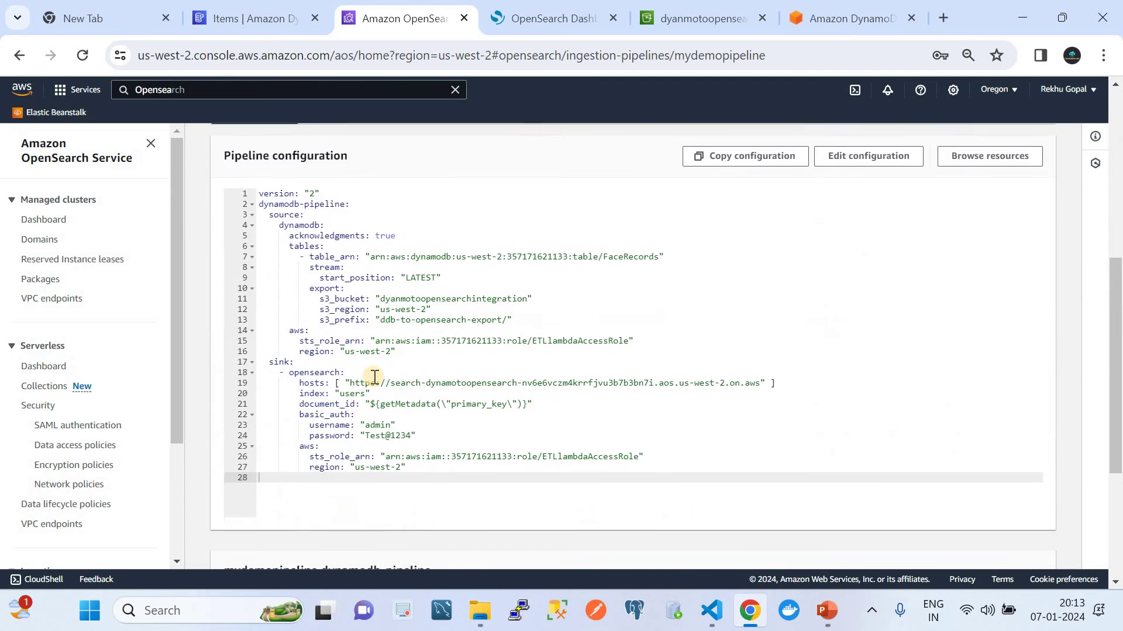
{"action": "scroll", "coordinate": [375, 377], "scroll_direction": "up", "scroll_amount": 7}
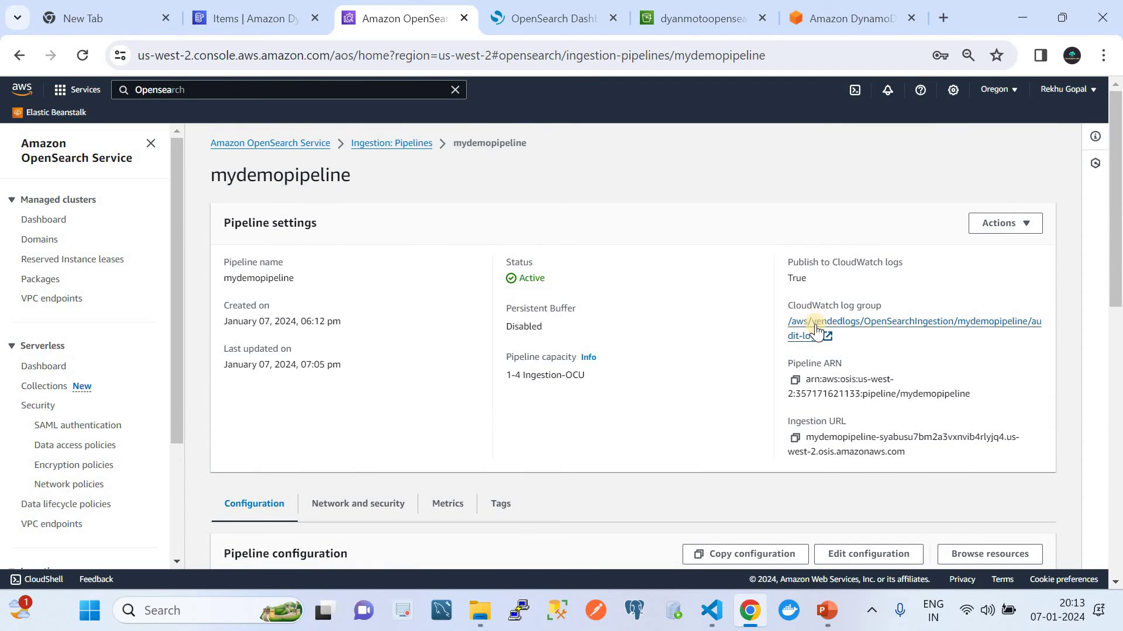
{"action": "left_click", "coordinate": [815, 330]}
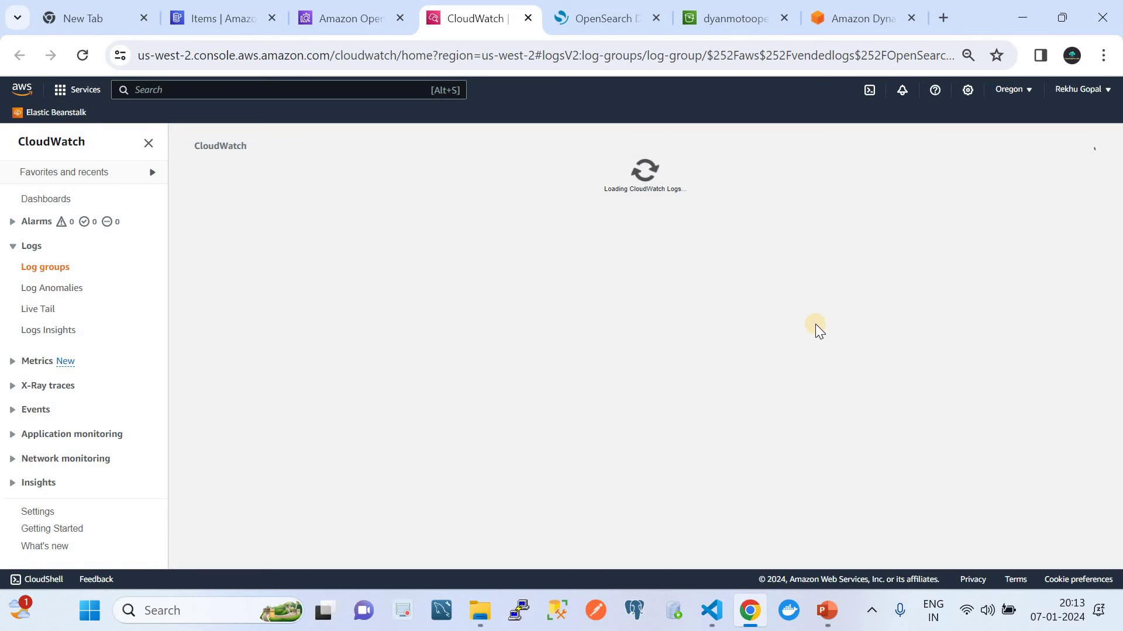
Step: Reload the audit-logs log streams and open the most recent stream's events
{"action": "left_click", "coordinate": [828, 608]}
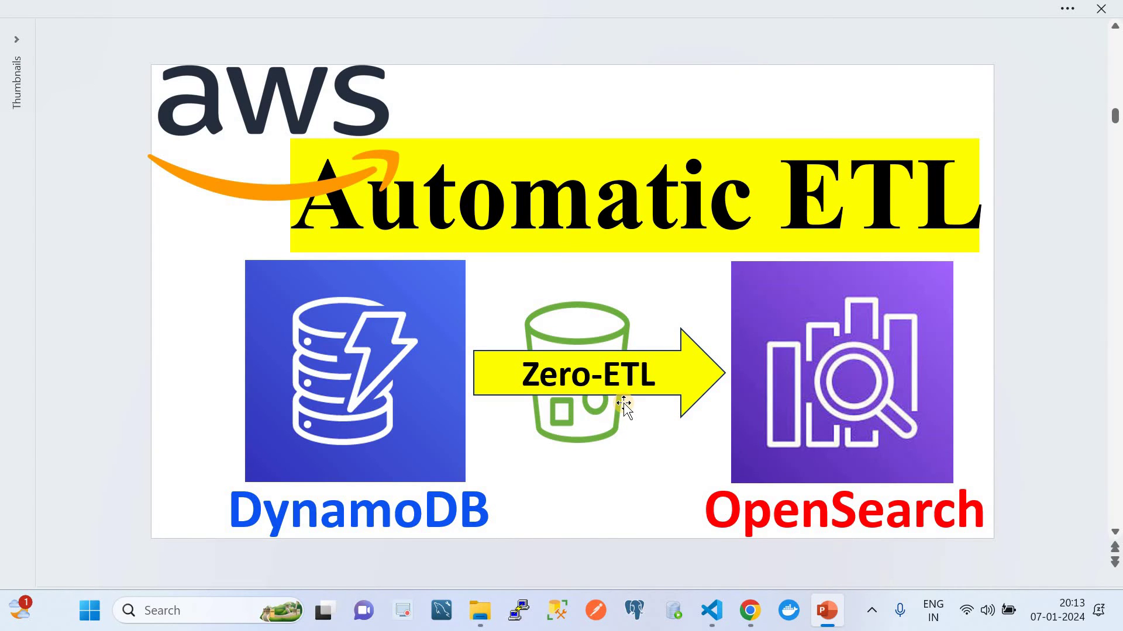
{"action": "left_click", "coordinate": [750, 610]}
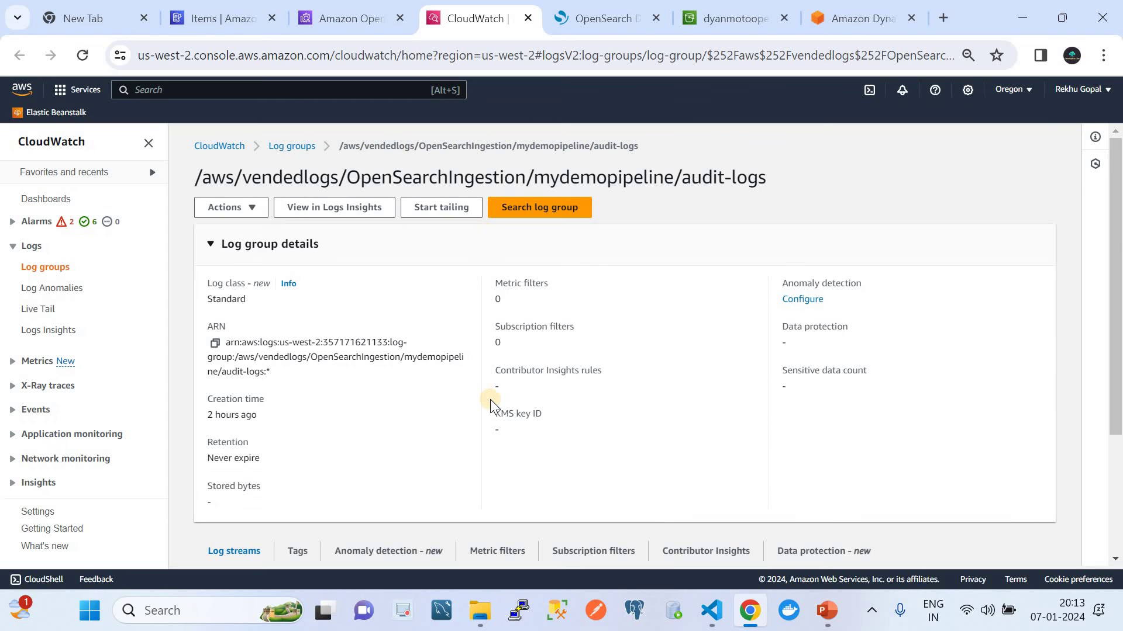
{"action": "scroll", "coordinate": [492, 403], "scroll_direction": "down", "scroll_amount": 3}
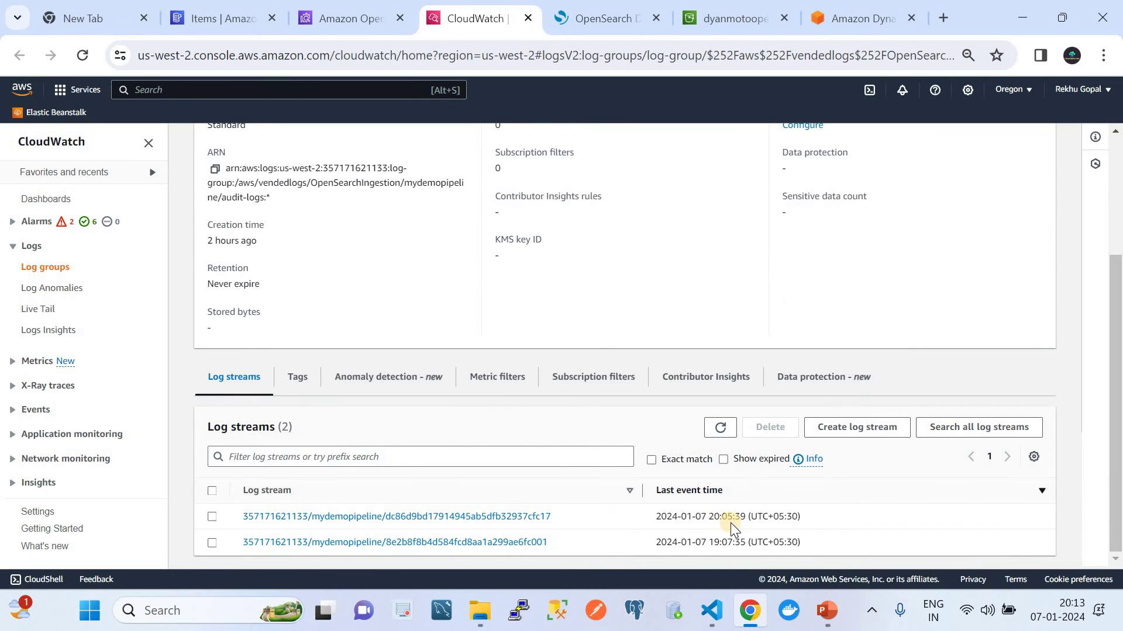
{"action": "left_click", "coordinate": [720, 427]}
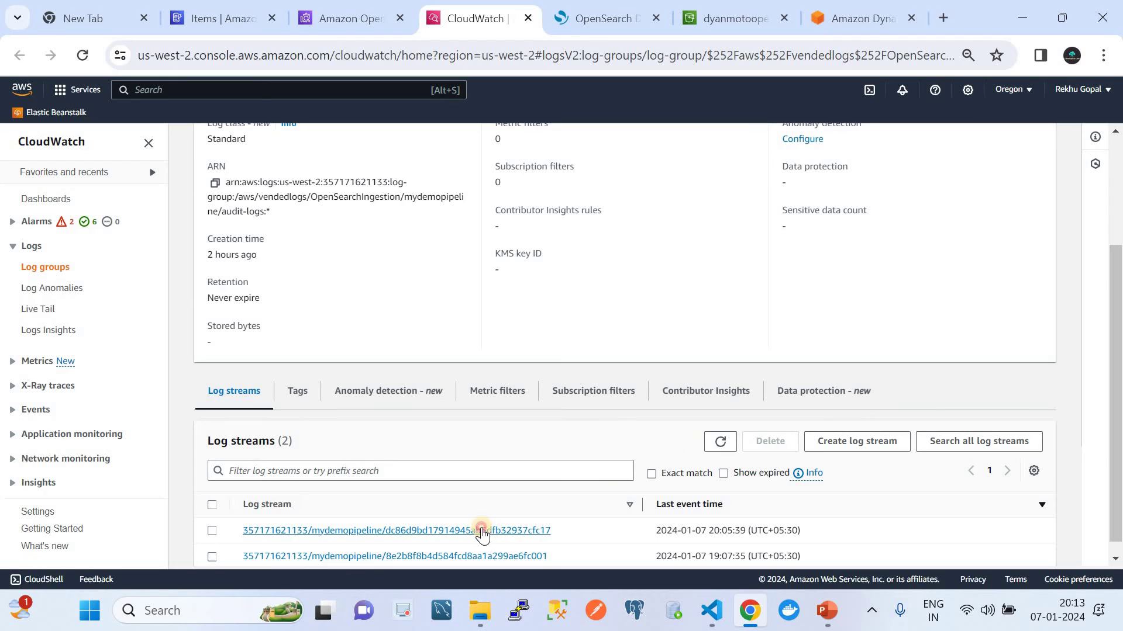
{"action": "left_click", "coordinate": [483, 530]}
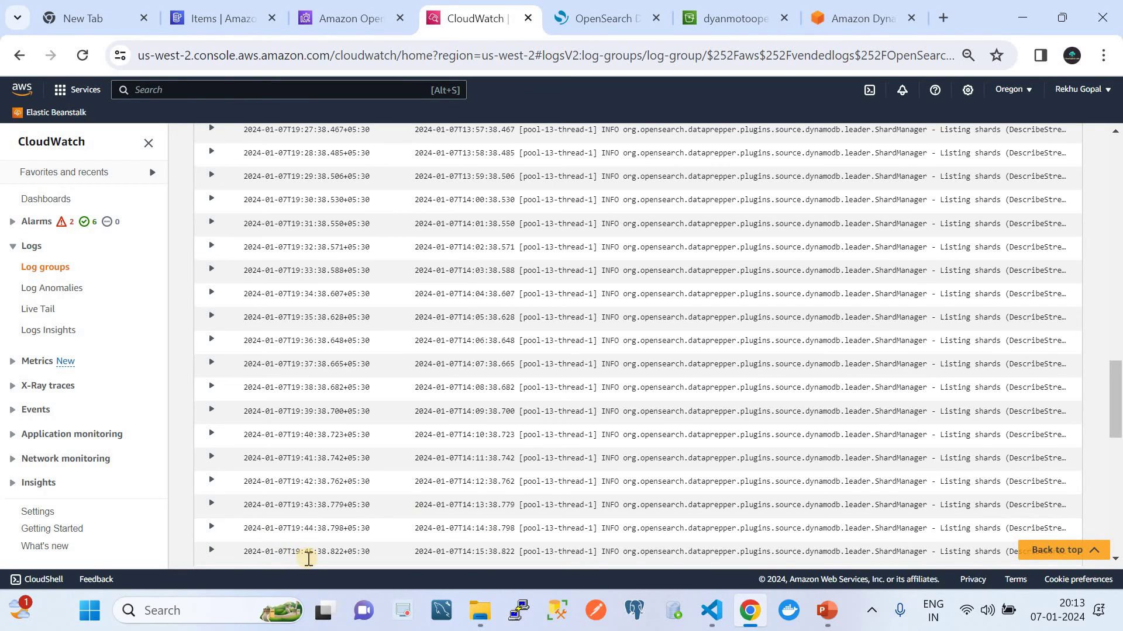
Step: Scroll up to the earliest log entries that build the dynamodb-pipeline
{"action": "scroll", "coordinate": [338, 550], "scroll_direction": "down", "scroll_amount": 10}
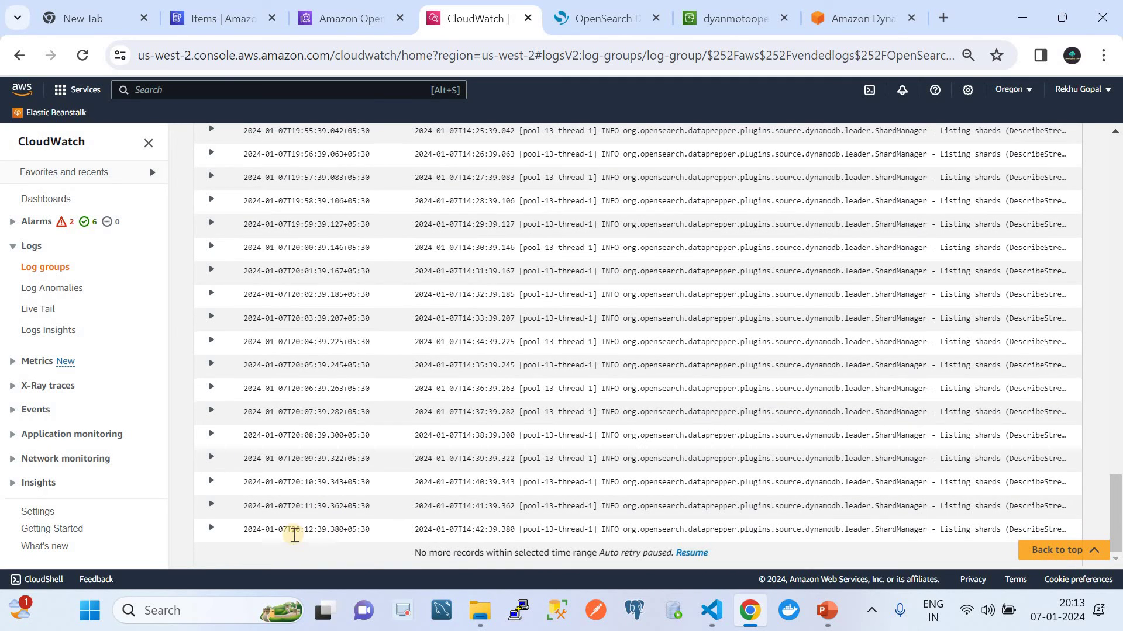
{"action": "left_click_drag", "start_coordinate": [372, 530], "coordinate": [246, 534]}
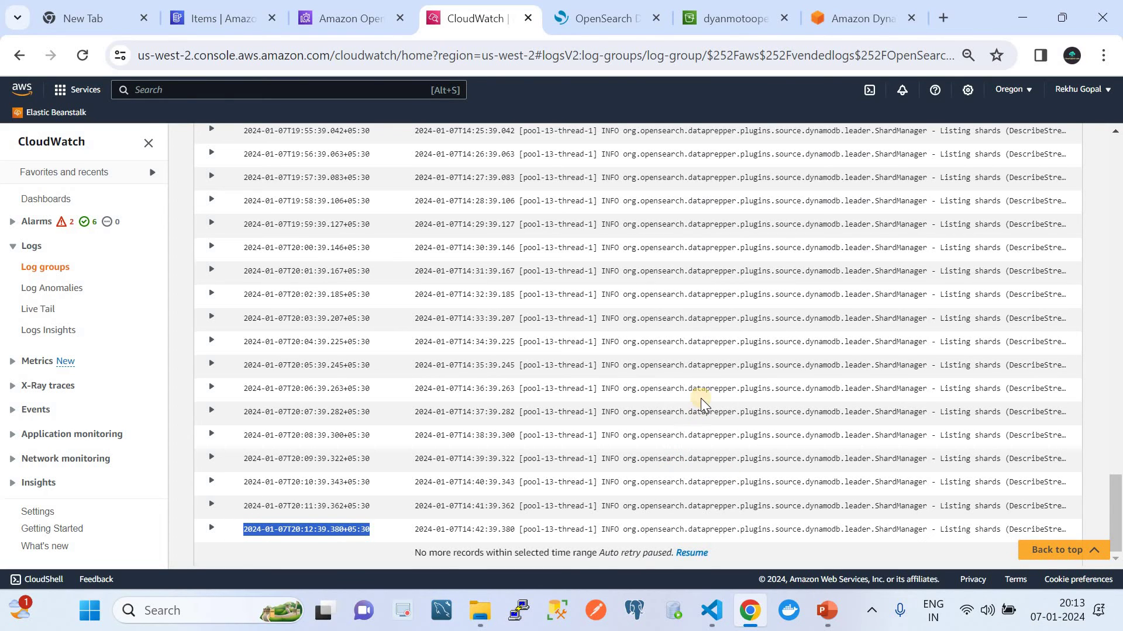
{"action": "scroll", "coordinate": [702, 398], "scroll_direction": "up", "scroll_amount": 4}
{"action": "scroll", "coordinate": [701, 398], "scroll_direction": "up", "scroll_amount": 15}
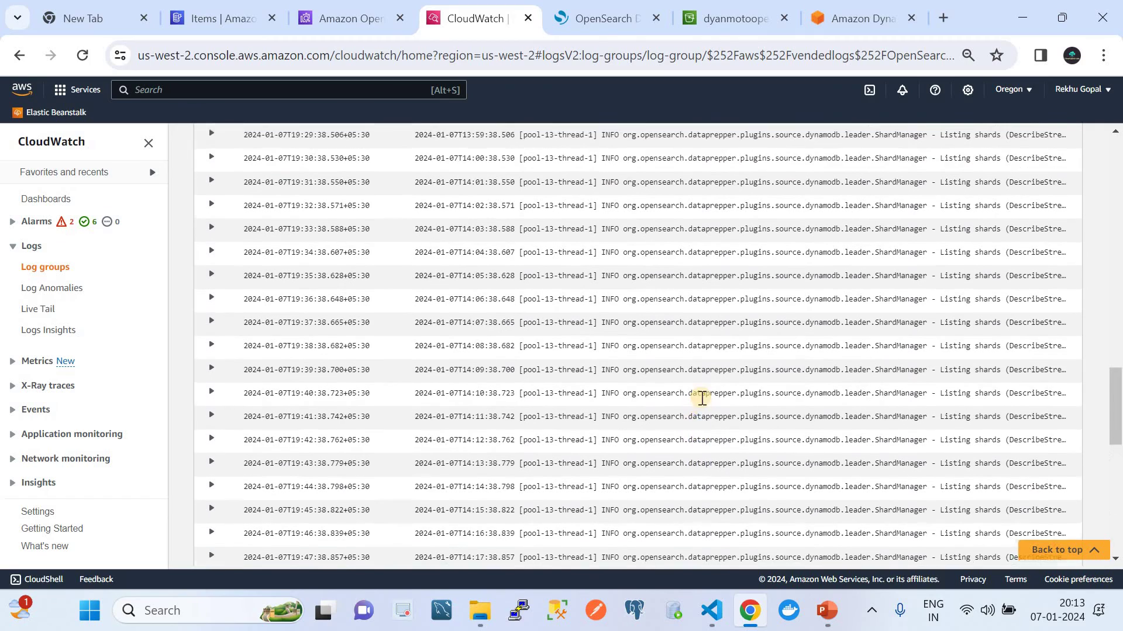
{"action": "scroll", "coordinate": [701, 398], "scroll_direction": "up", "scroll_amount": 2}
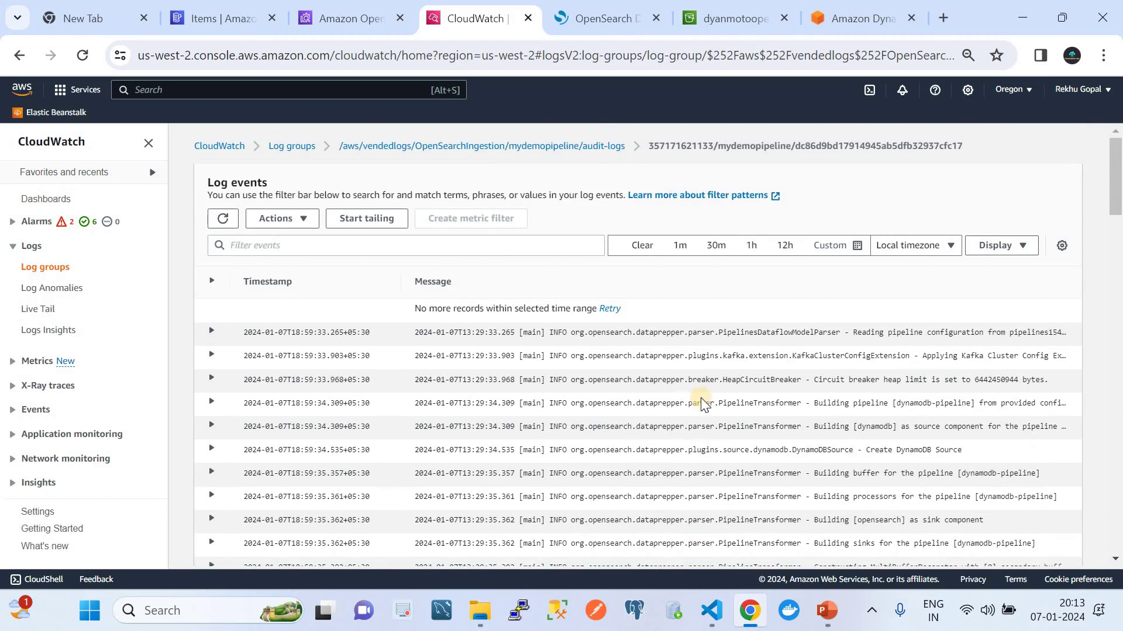
{"action": "scroll", "coordinate": [701, 397], "scroll_direction": "down", "scroll_amount": 3}
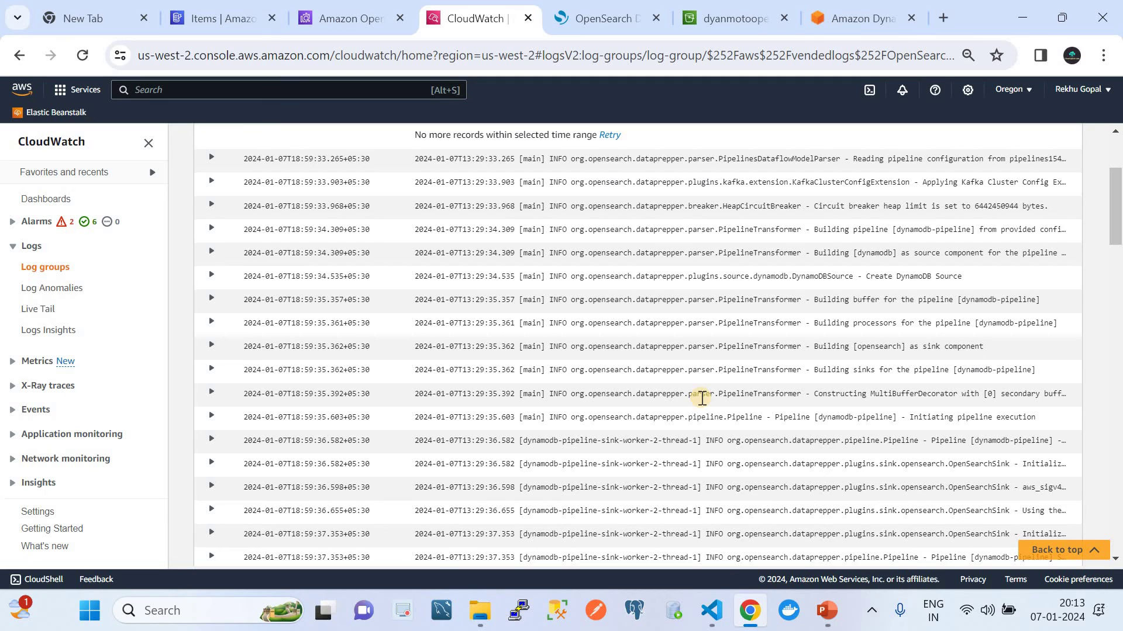
{"action": "scroll", "coordinate": [701, 398], "scroll_direction": "up", "scroll_amount": 3}
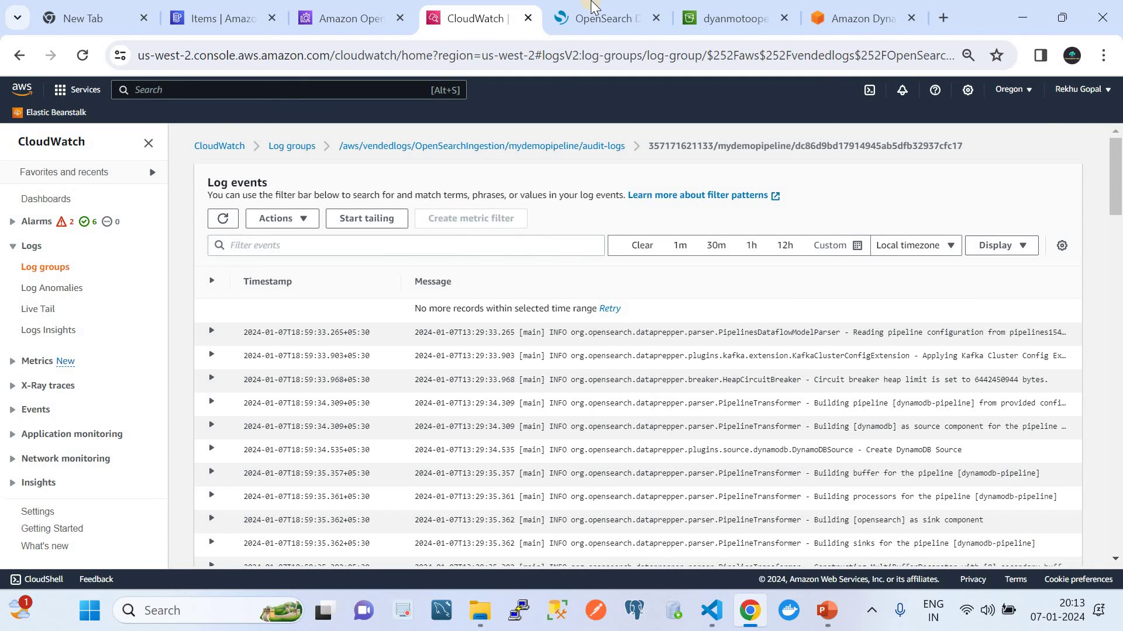
{"action": "left_click", "coordinate": [592, 8]}
Step: Refresh the Indices list twice; users shows 16 documents, 448.4kb, green health
{"action": "left_click", "coordinate": [743, 233]}
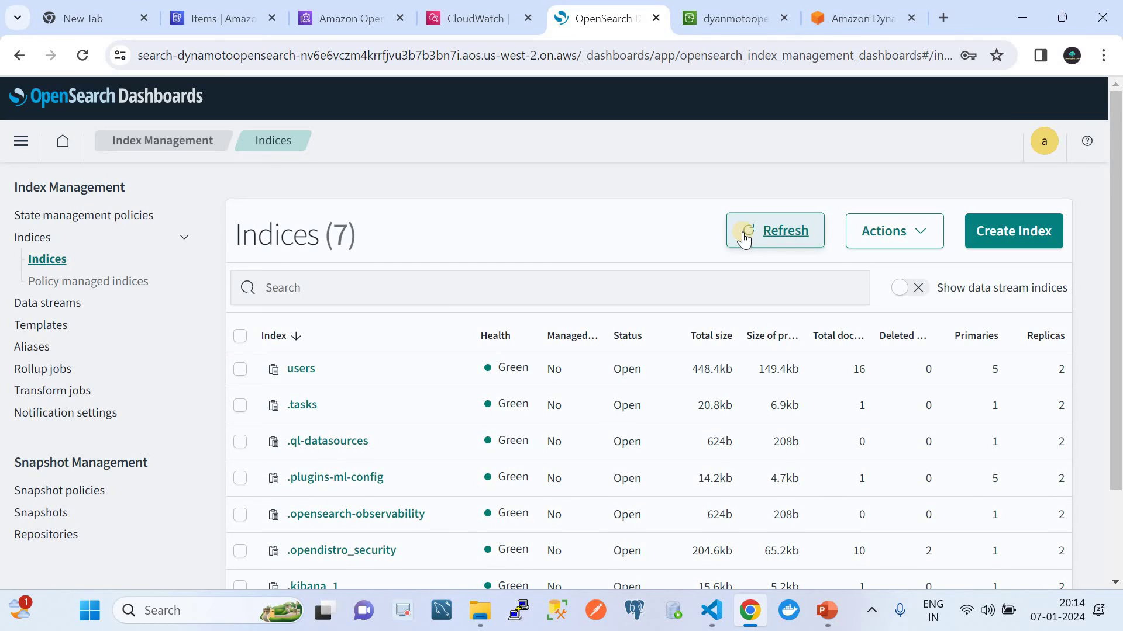
{"action": "left_click", "coordinate": [744, 237]}
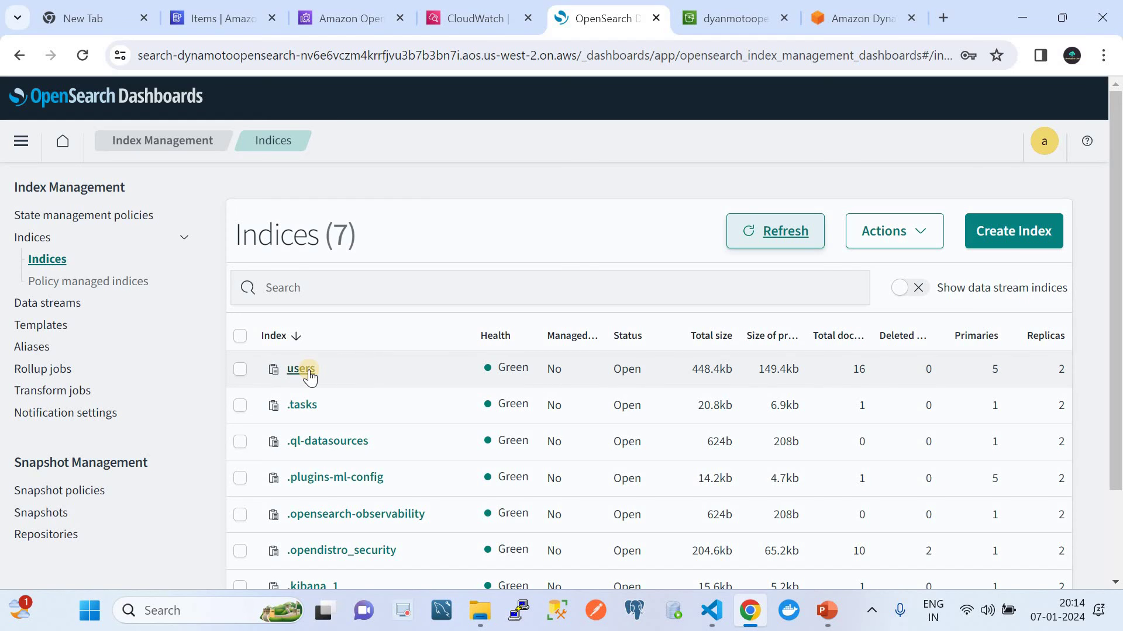
{"action": "left_click", "coordinate": [711, 611]}
{"action": "left_click", "coordinate": [365, 155]}
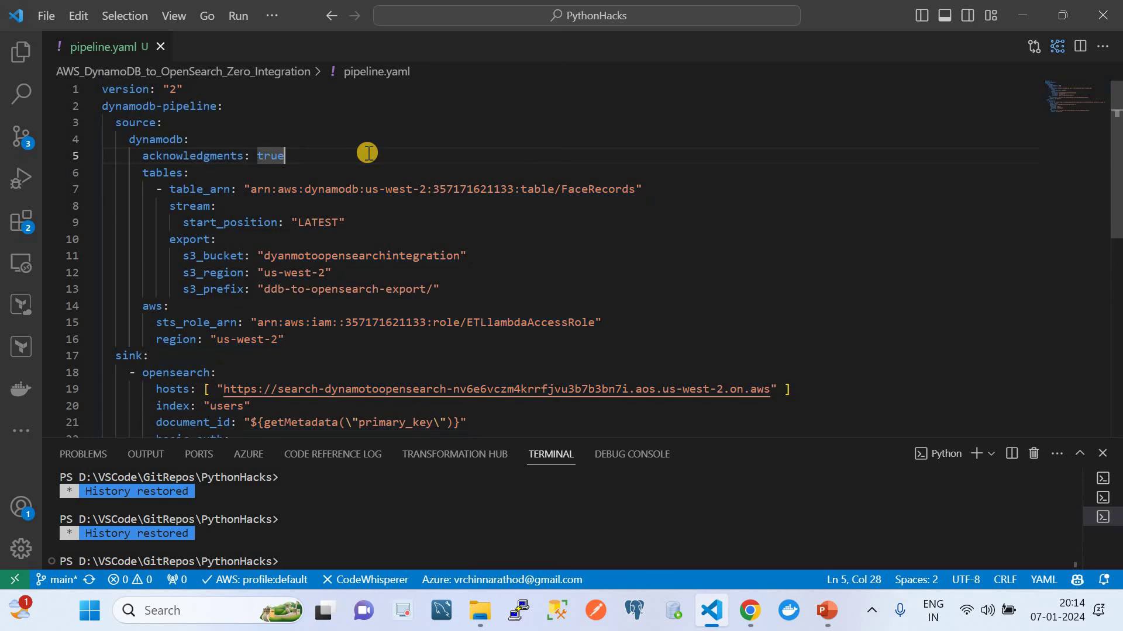
{"action": "scroll", "coordinate": [365, 154], "scroll_direction": "down", "scroll_amount": 4}
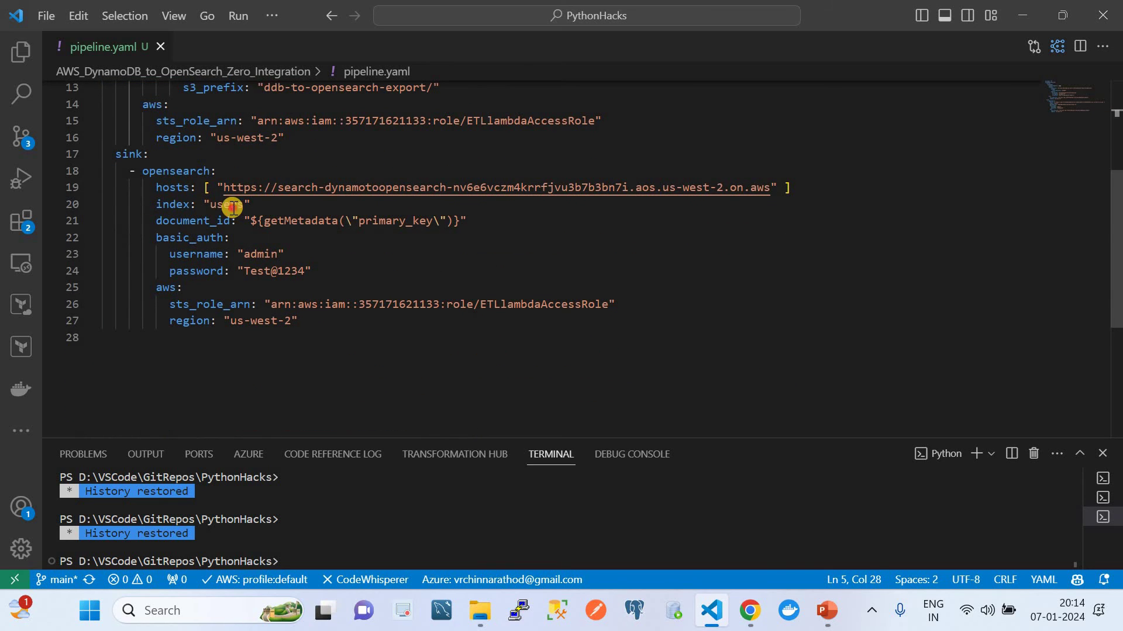
{"action": "double_click", "coordinate": [233, 208]}
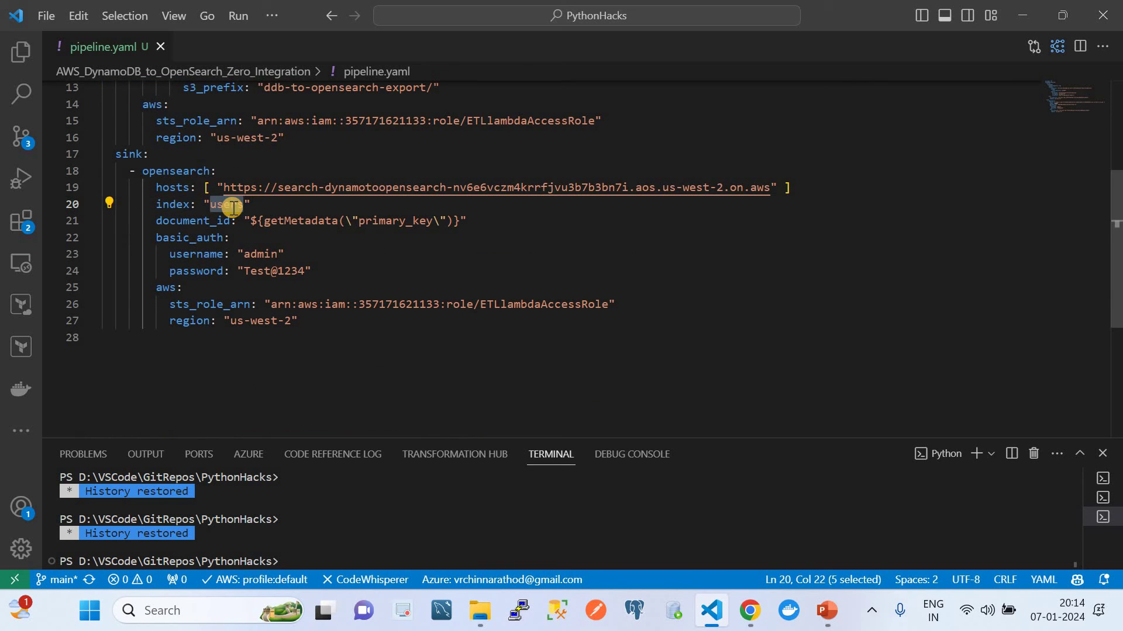
{"action": "left_click", "coordinate": [750, 610]}
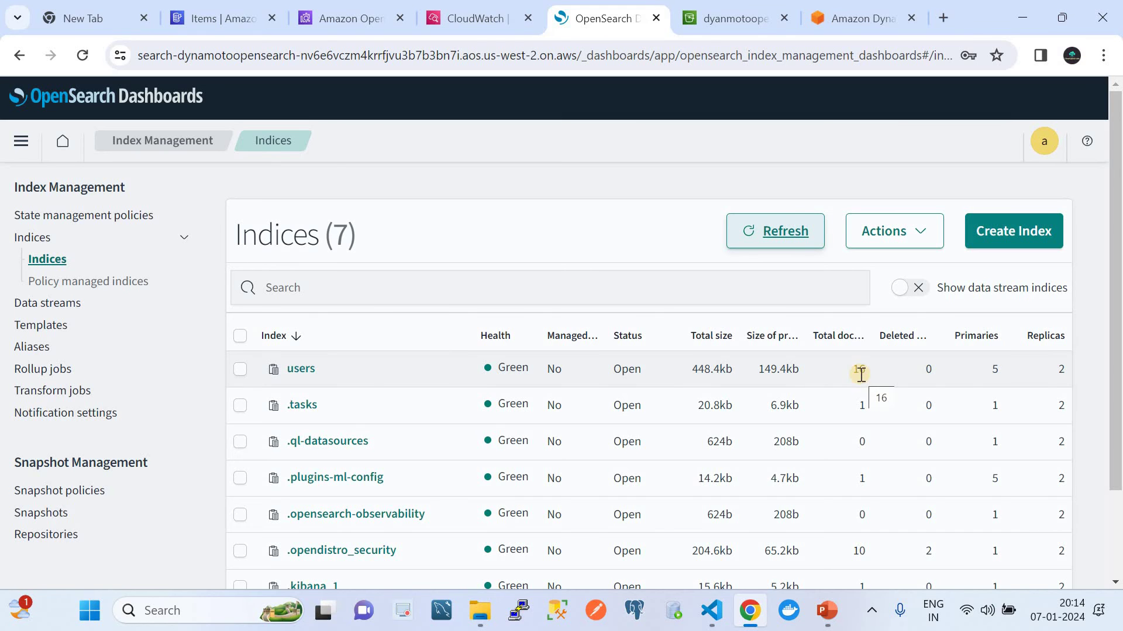
Step: Refresh the indices, then compare against the 18 FaceRecords items in DynamoDB
{"action": "left_click", "coordinate": [786, 233]}
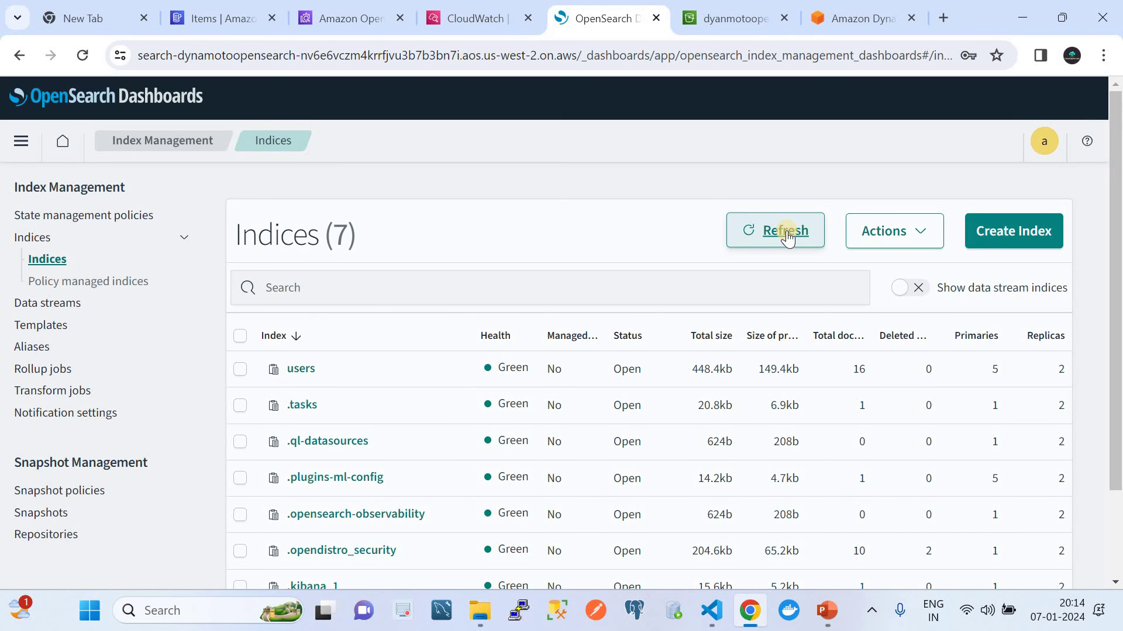
{"action": "left_click", "coordinate": [223, 19]}
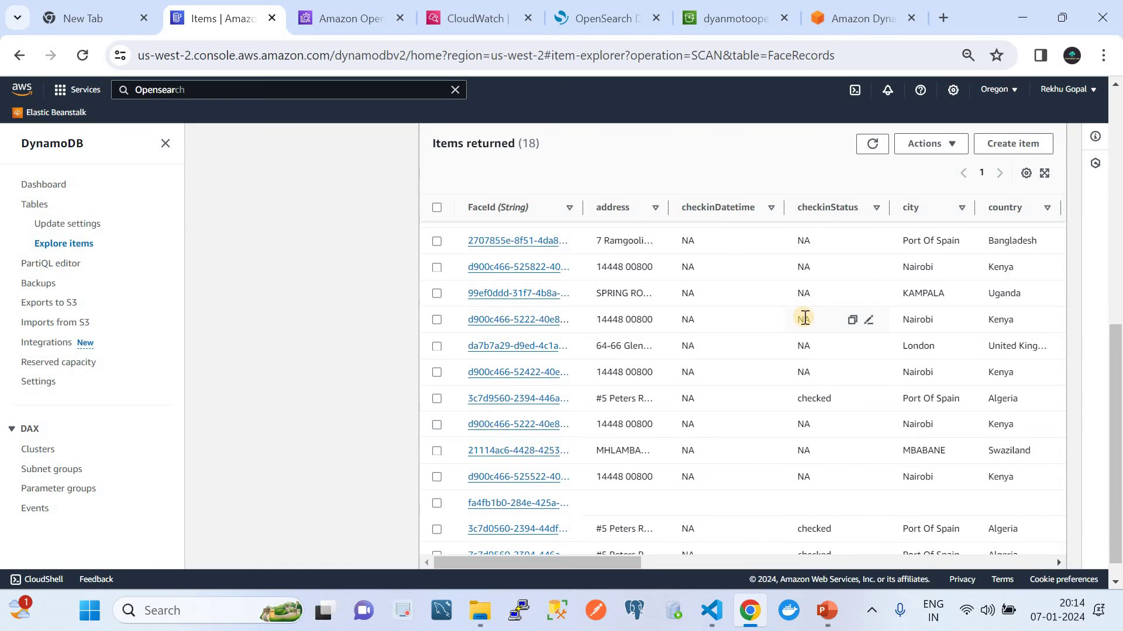
{"action": "scroll", "coordinate": [805, 317], "scroll_direction": "up", "scroll_amount": 5}
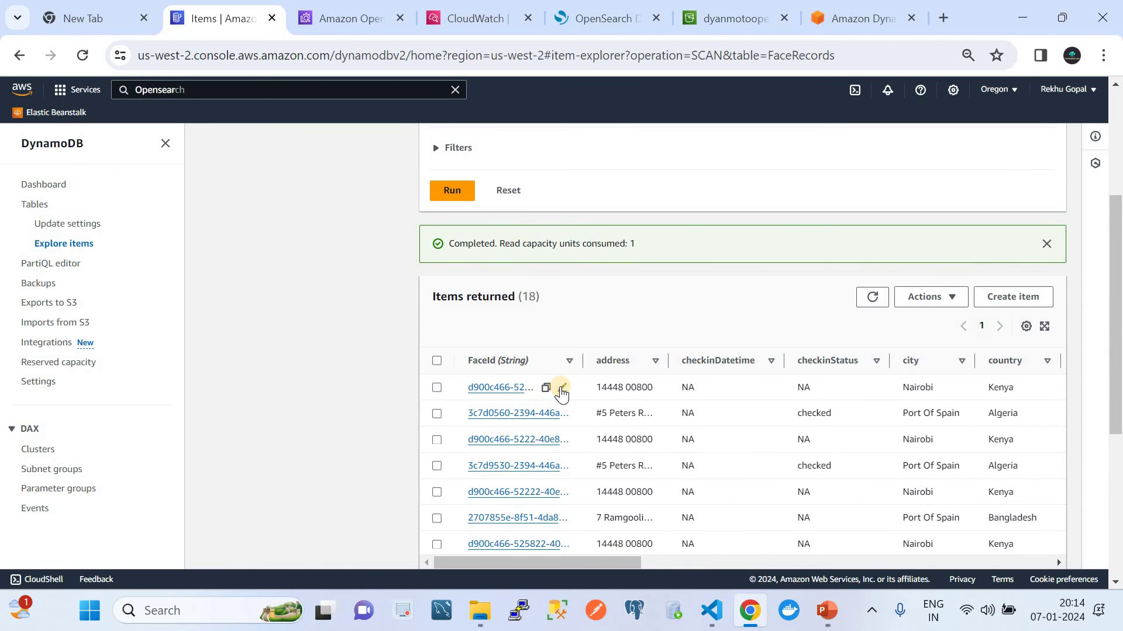
{"action": "scroll", "coordinate": [561, 393], "scroll_direction": "down", "scroll_amount": 2}
{"action": "left_click_drag", "start_coordinate": [667, 253], "coordinate": [822, 265]}
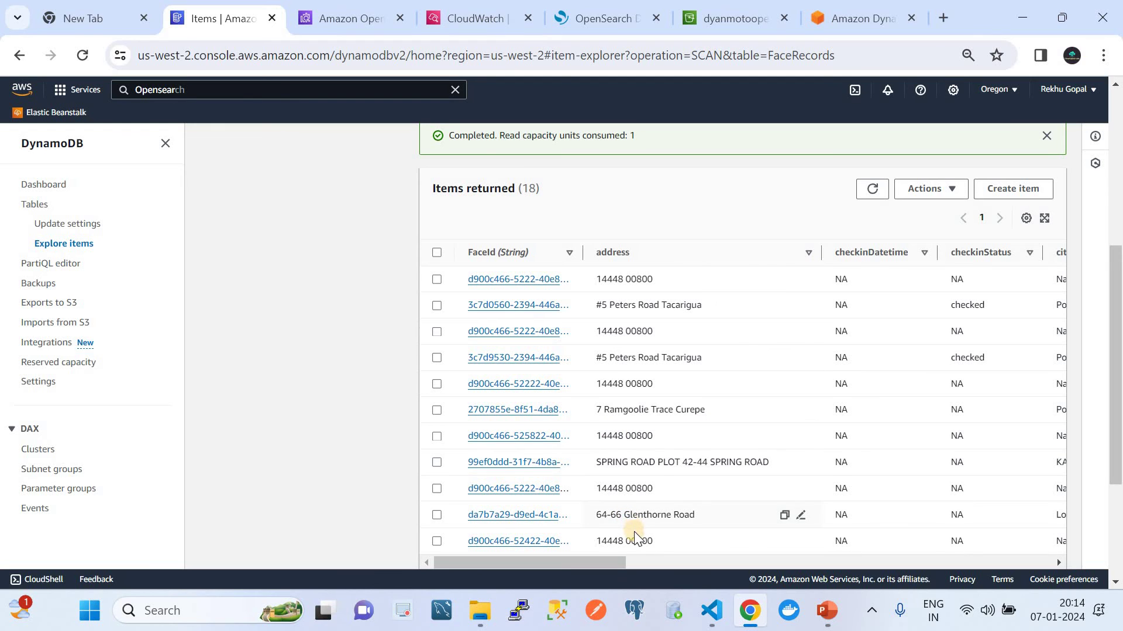
{"action": "scroll", "coordinate": [796, 351], "scroll_direction": "right", "scroll_amount": 5}
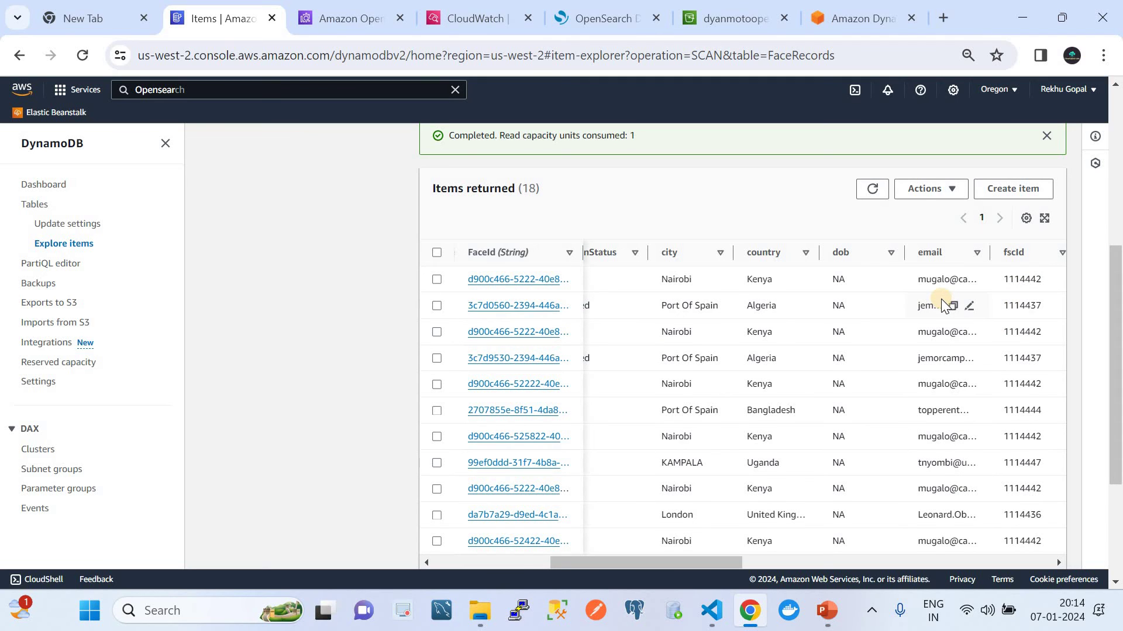
Step: Refresh the OpenSearch indices twice more (users still 16) and open the main navigation menu
{"action": "left_click", "coordinate": [612, 20]}
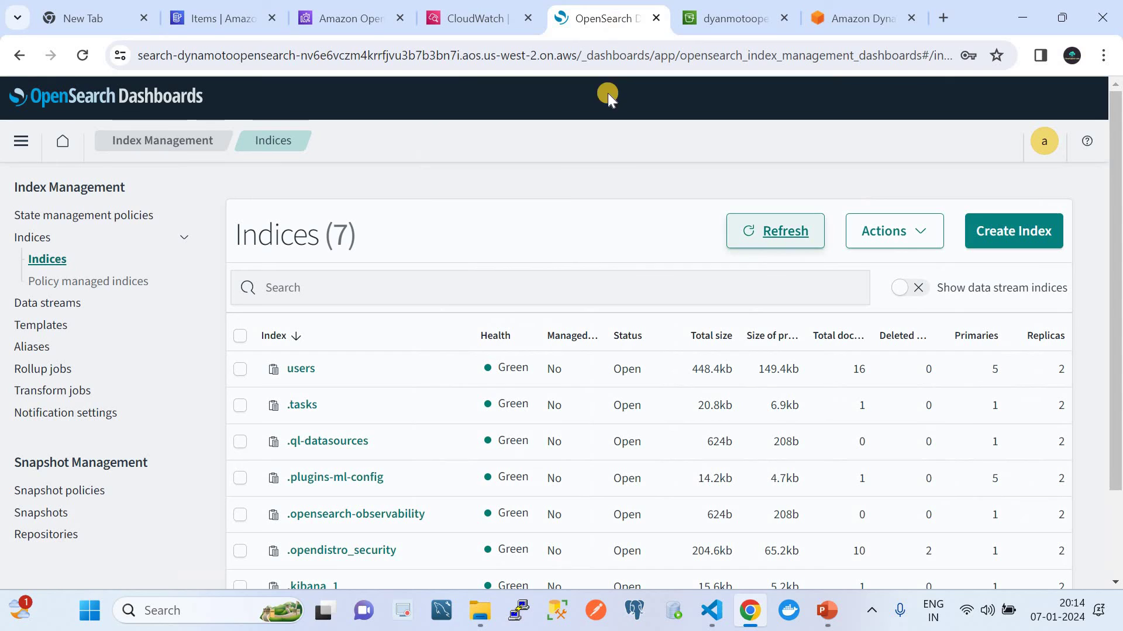
{"action": "left_click", "coordinate": [760, 233]}
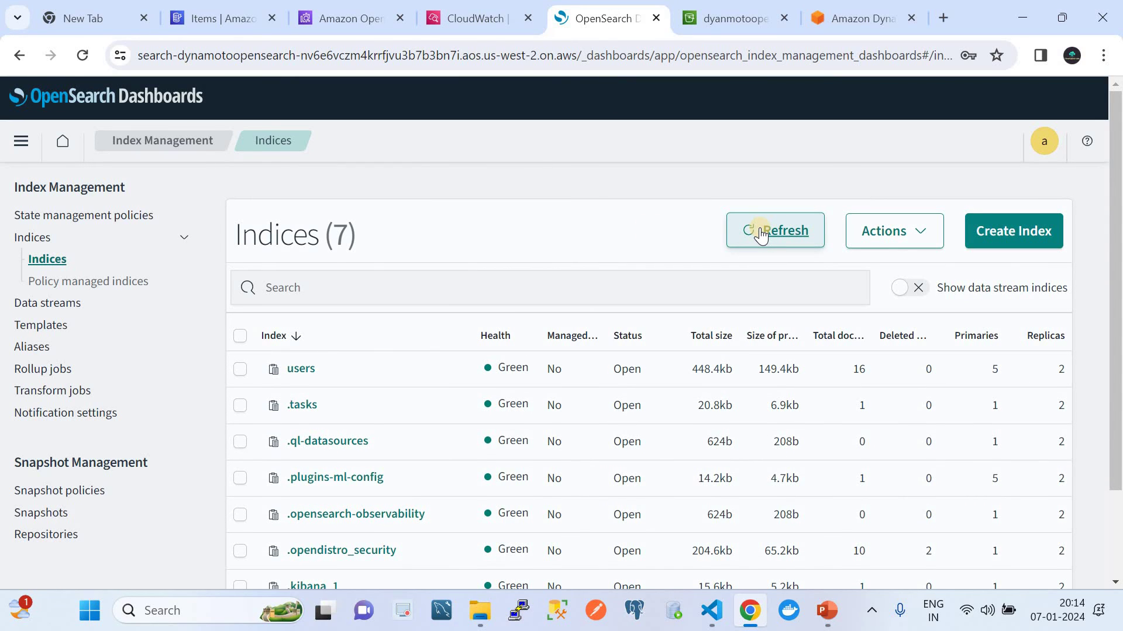
{"action": "left_click", "coordinate": [761, 233]}
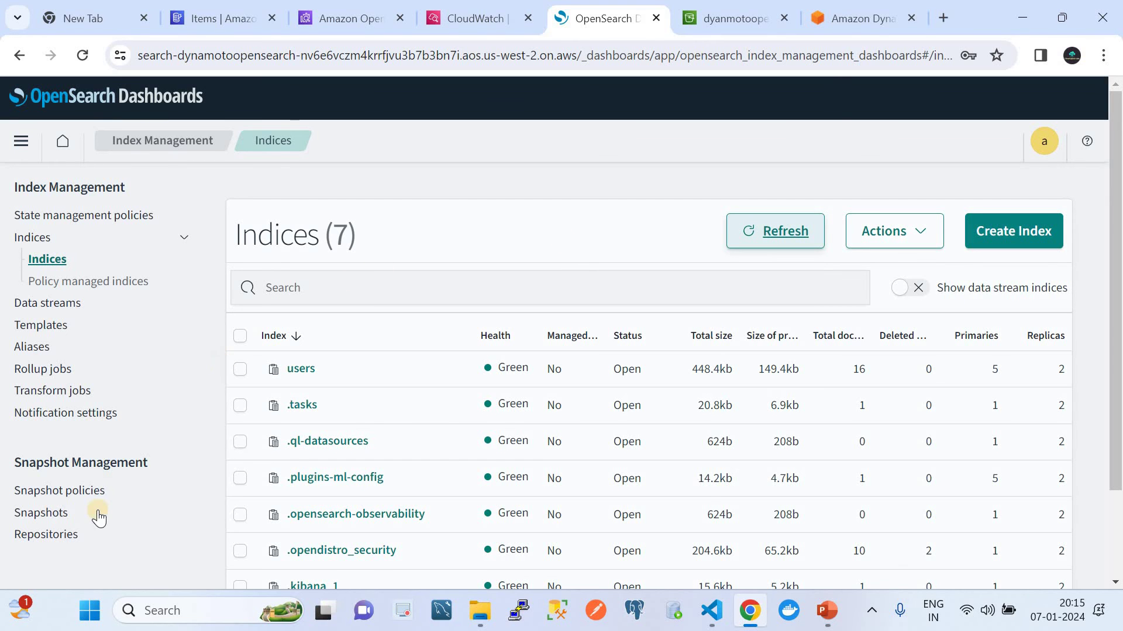
{"action": "scroll", "coordinate": [101, 515], "scroll_direction": "down", "scroll_amount": 2}
{"action": "scroll", "coordinate": [101, 515], "scroll_direction": "up", "scroll_amount": 2}
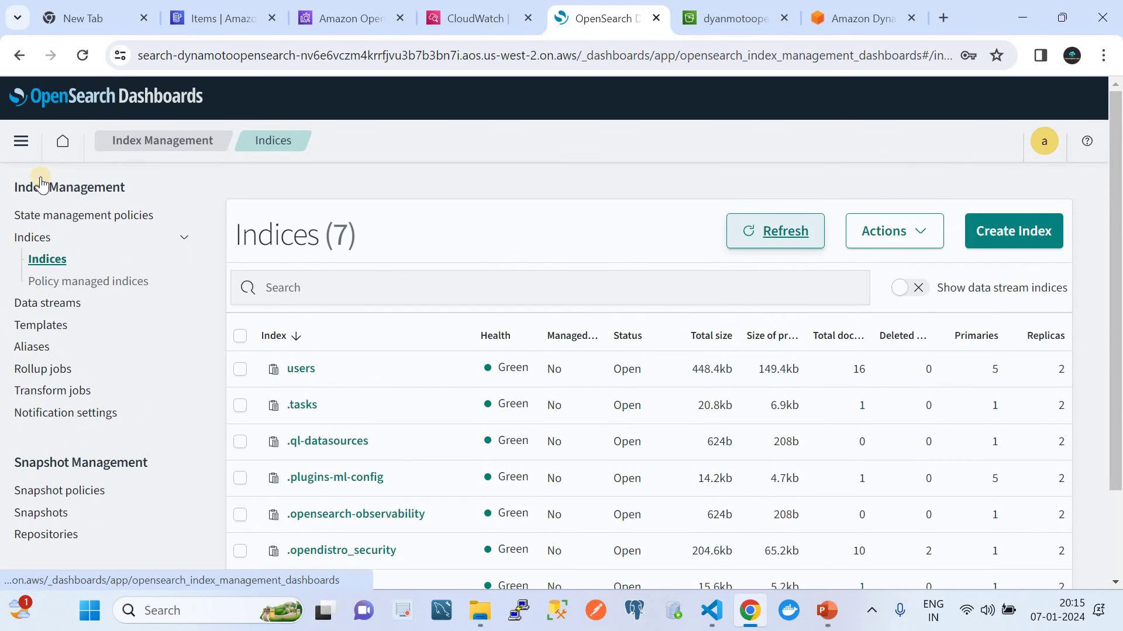
{"action": "left_click", "coordinate": [19, 142]}
{"action": "scroll", "coordinate": [150, 539], "scroll_direction": "down", "scroll_amount": 10}
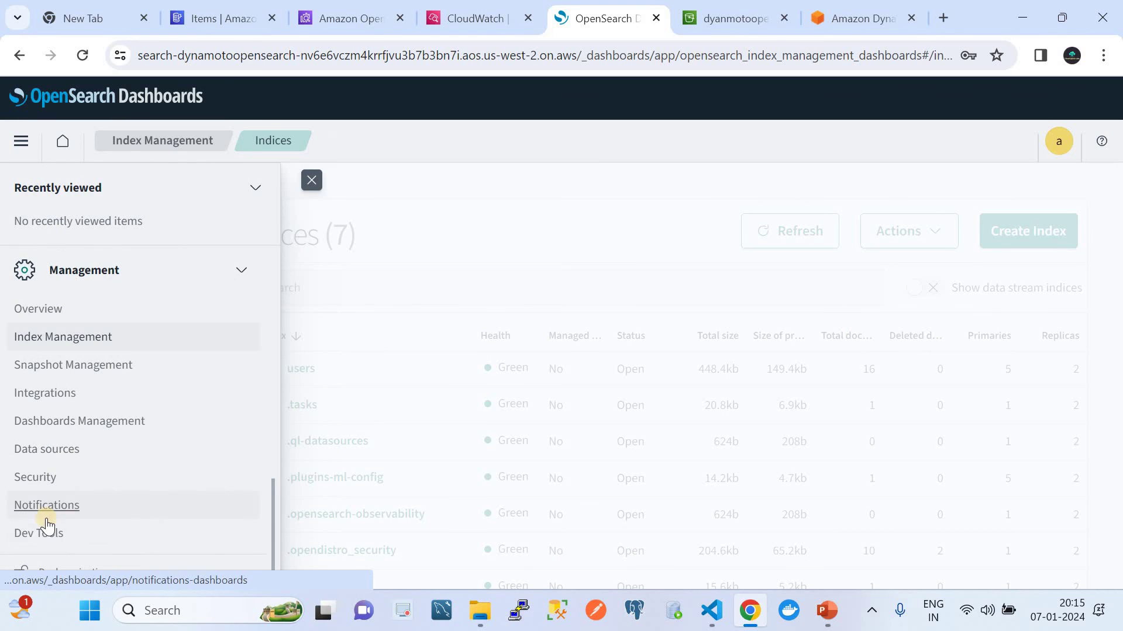
Step: Run a match_all search in Dev Tools and collapse the .tasks hits
{"action": "left_click", "coordinate": [40, 526]}
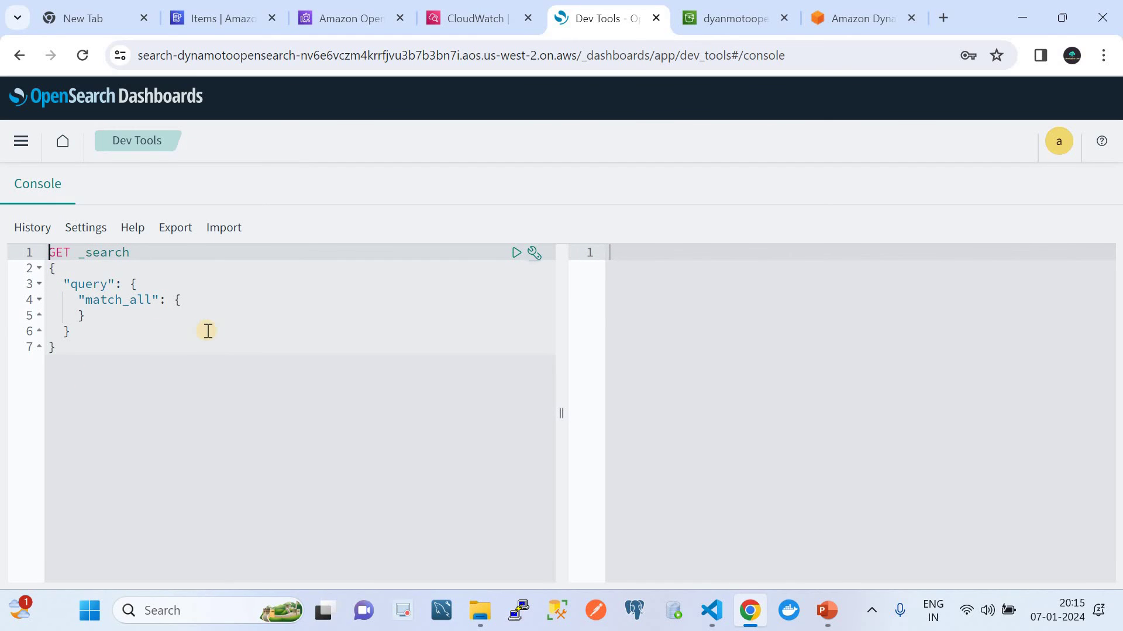
{"action": "left_click", "coordinate": [517, 254]}
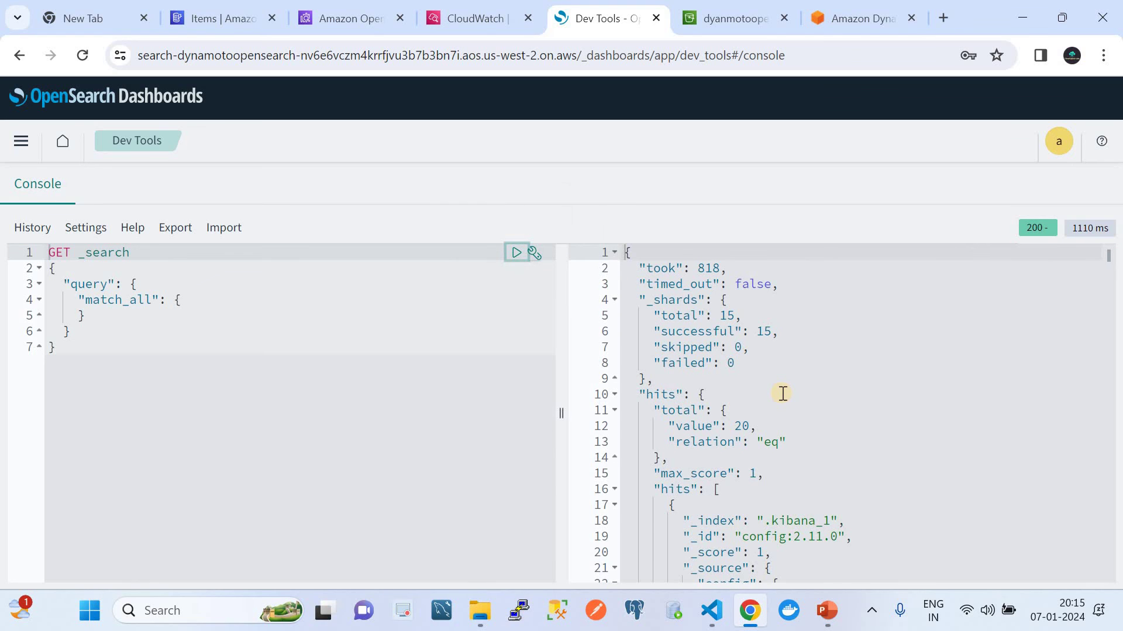
{"action": "scroll", "coordinate": [782, 393], "scroll_direction": "down", "scroll_amount": 3}
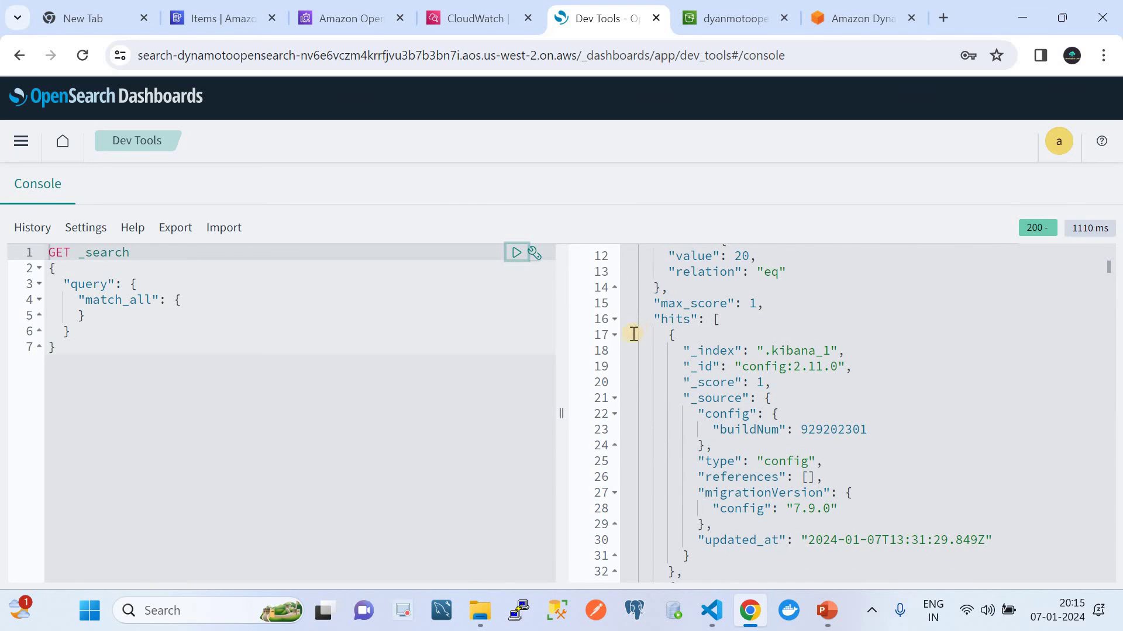
{"action": "left_click", "coordinate": [615, 334]}
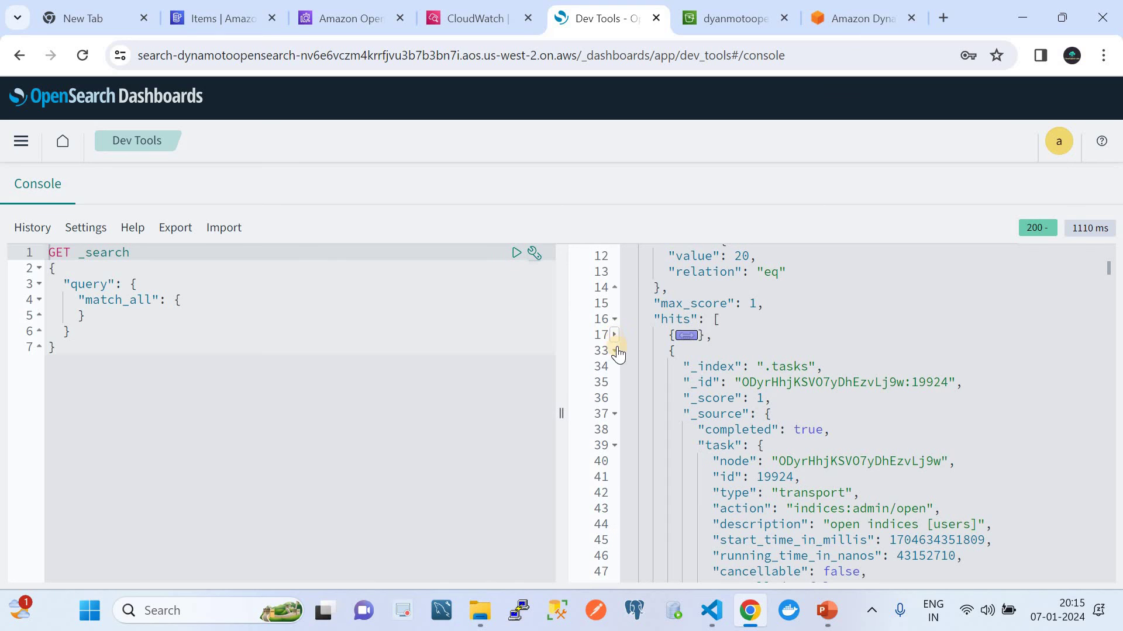
{"action": "left_click", "coordinate": [614, 350]}
{"action": "scroll", "coordinate": [616, 351], "scroll_direction": "down", "scroll_amount": 5}
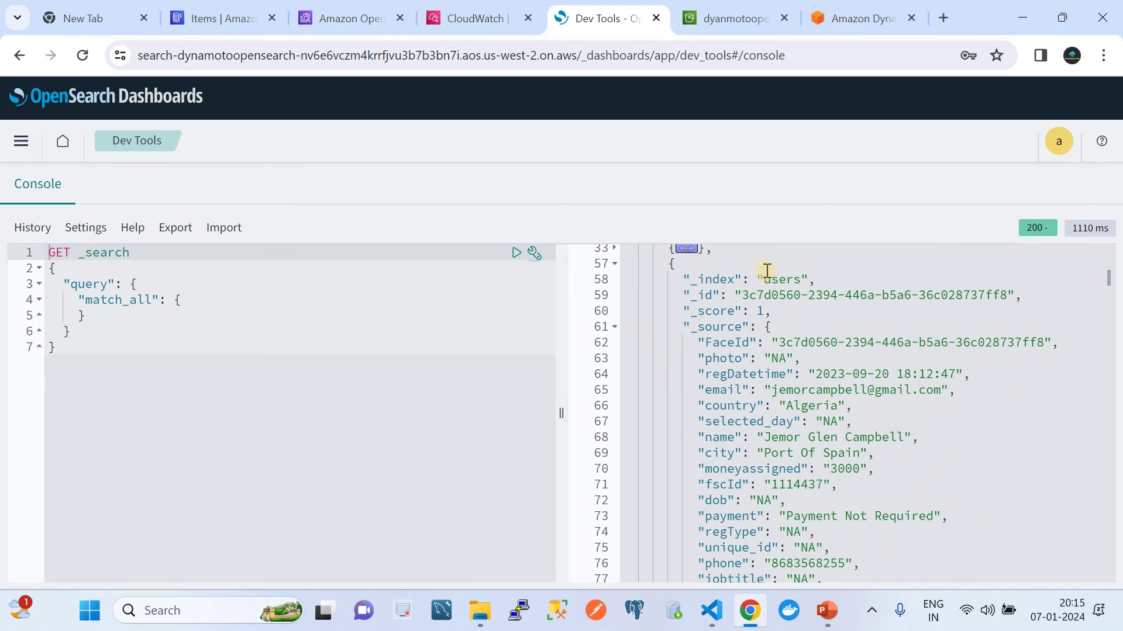
Step: Review the users-index documents' source fields, then return to the DynamoDB FaceRecords items list
{"action": "left_click", "coordinate": [676, 266]}
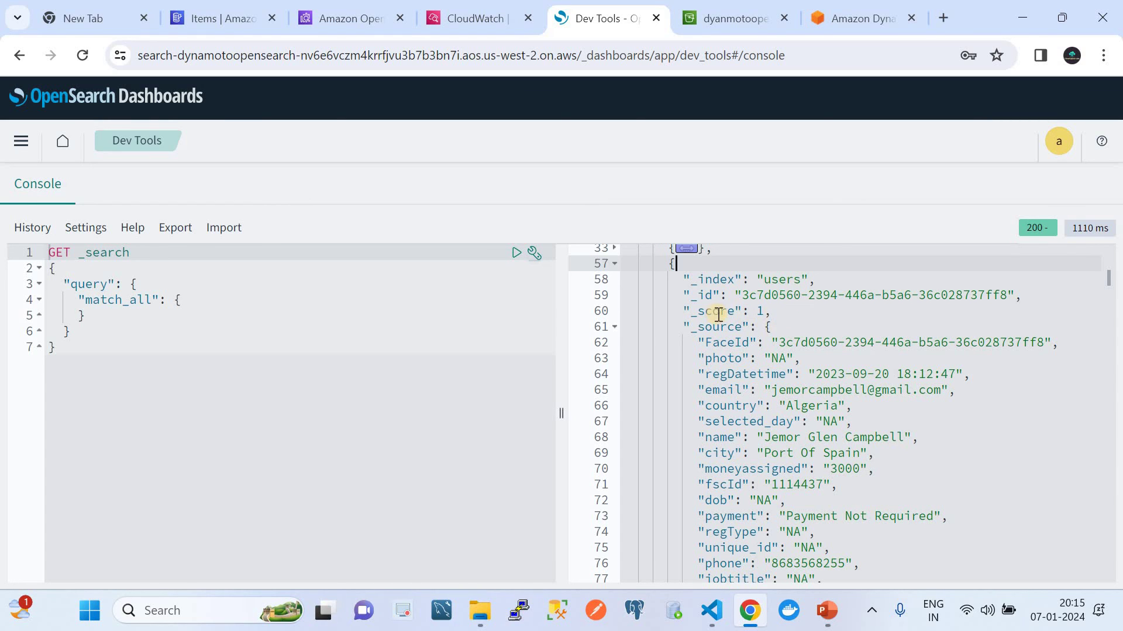
{"action": "left_click", "coordinate": [614, 328]}
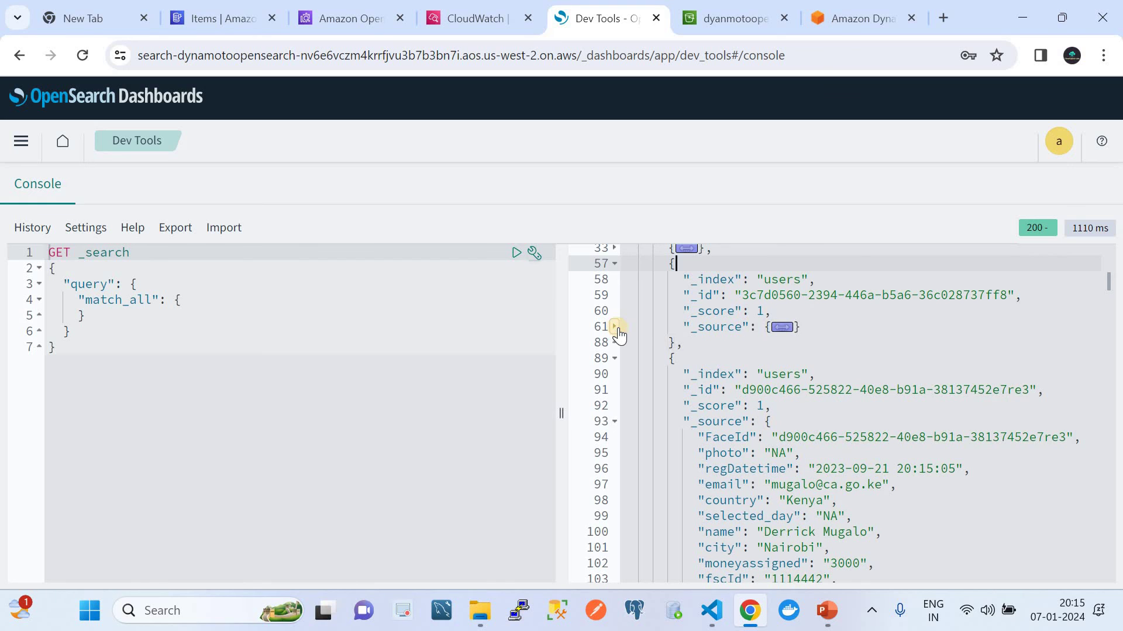
{"action": "scroll", "coordinate": [717, 381], "scroll_direction": "down", "scroll_amount": 1}
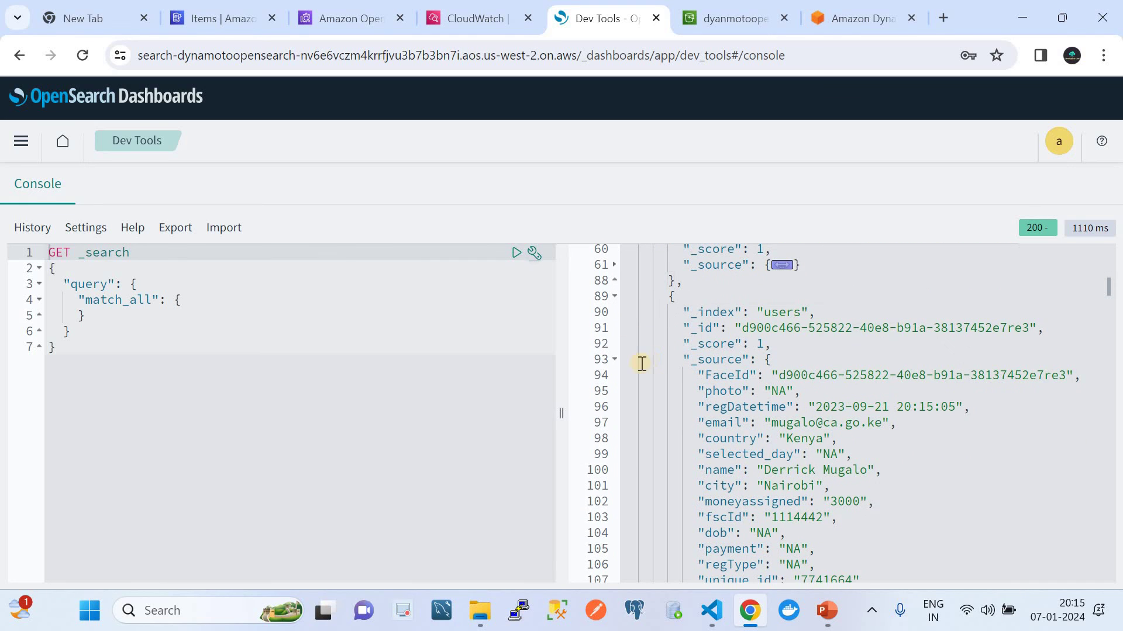
{"action": "scroll", "coordinate": [784, 318], "scroll_direction": "down", "scroll_amount": 1}
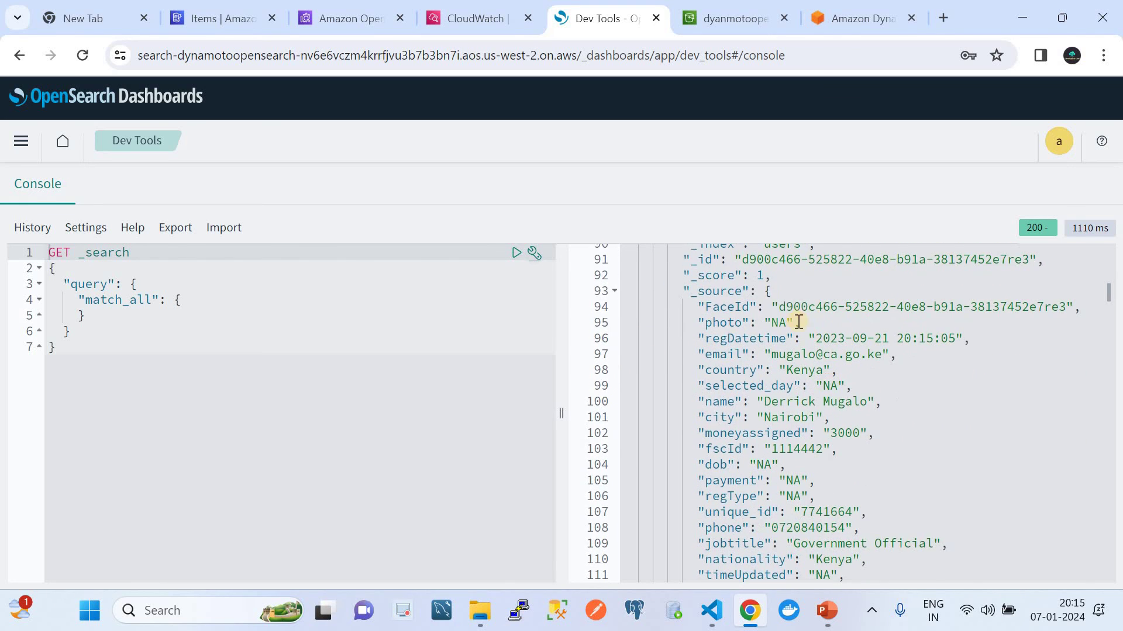
{"action": "left_click", "coordinate": [772, 292]}
{"action": "scroll", "coordinate": [772, 292], "scroll_direction": "down", "scroll_amount": 1}
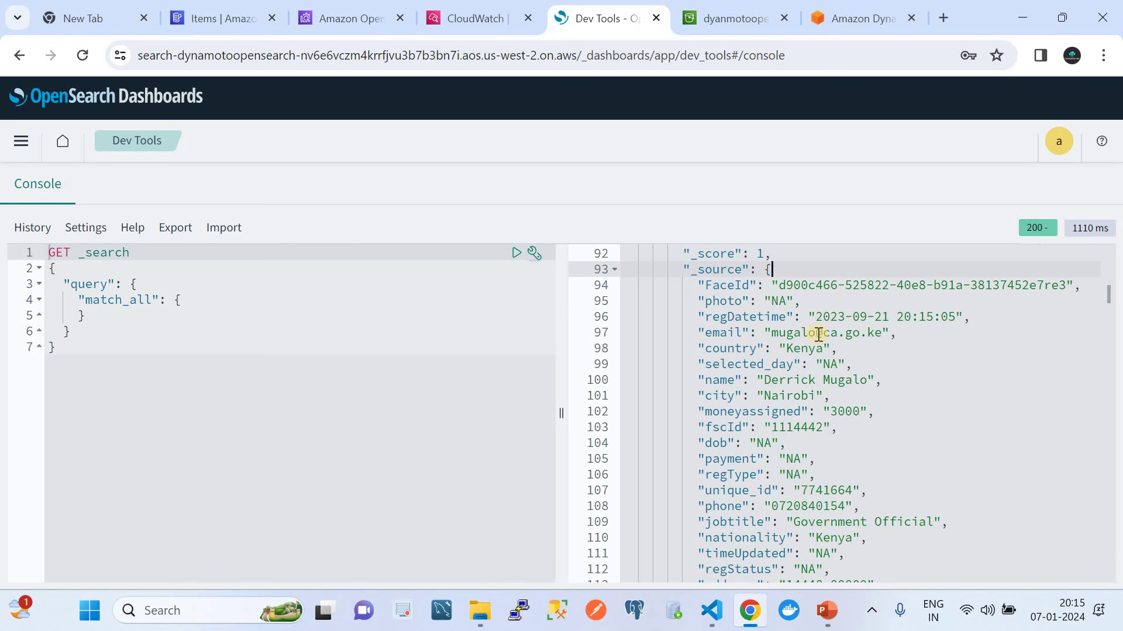
{"action": "scroll", "coordinate": [796, 367], "scroll_direction": "down", "scroll_amount": 3}
{"action": "scroll", "coordinate": [795, 370], "scroll_direction": "down", "scroll_amount": 2}
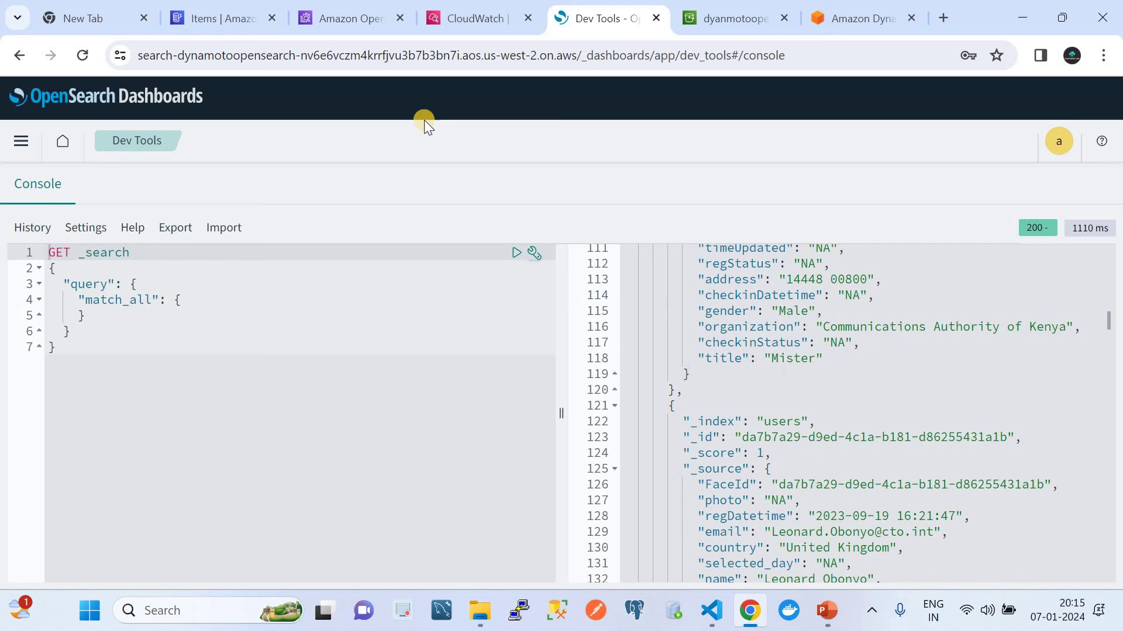
{"action": "left_click", "coordinate": [203, 19]}
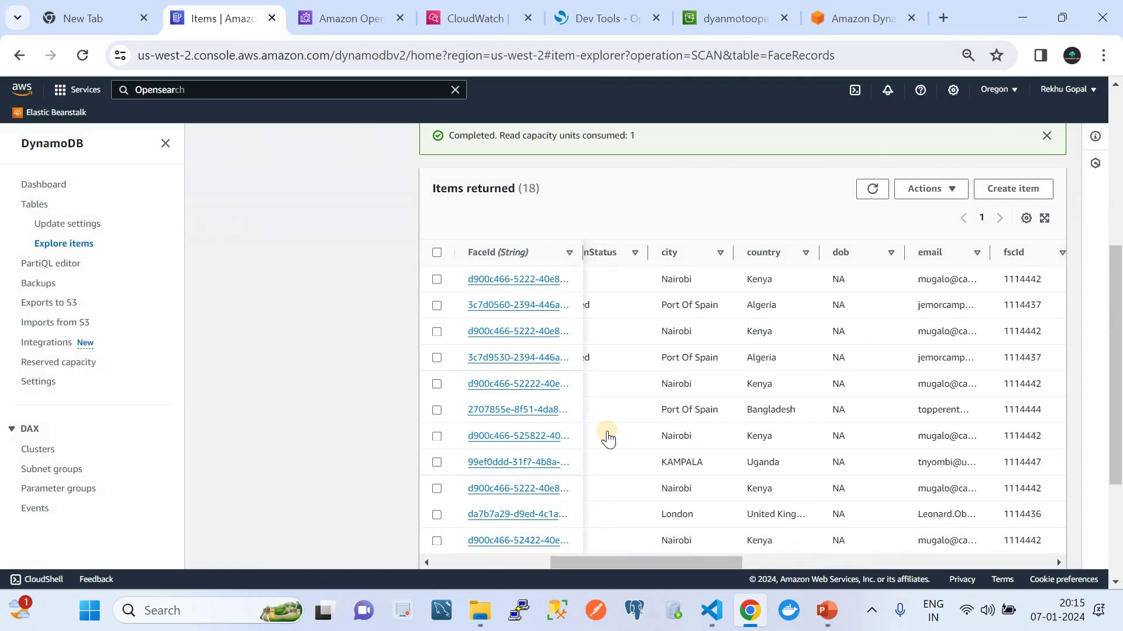
Step: Read the Port Of Spain FaceRecords item as DynamoDB JSON, then return to Dev Tools
{"action": "left_click", "coordinate": [514, 305]}
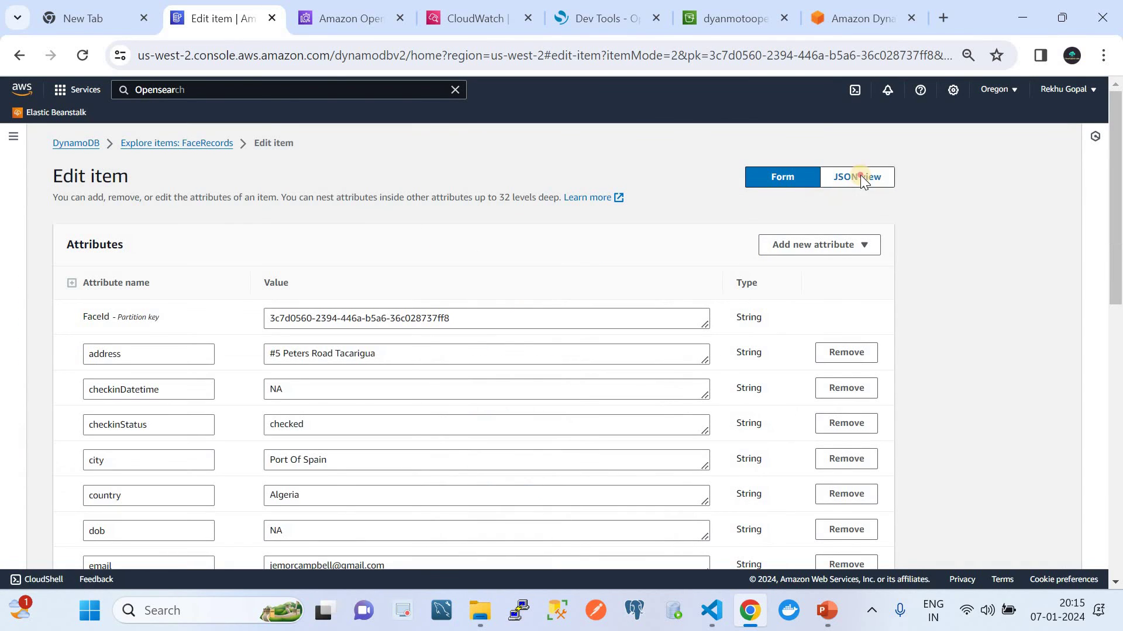
{"action": "left_click", "coordinate": [861, 177]}
{"action": "left_click", "coordinate": [120, 279]}
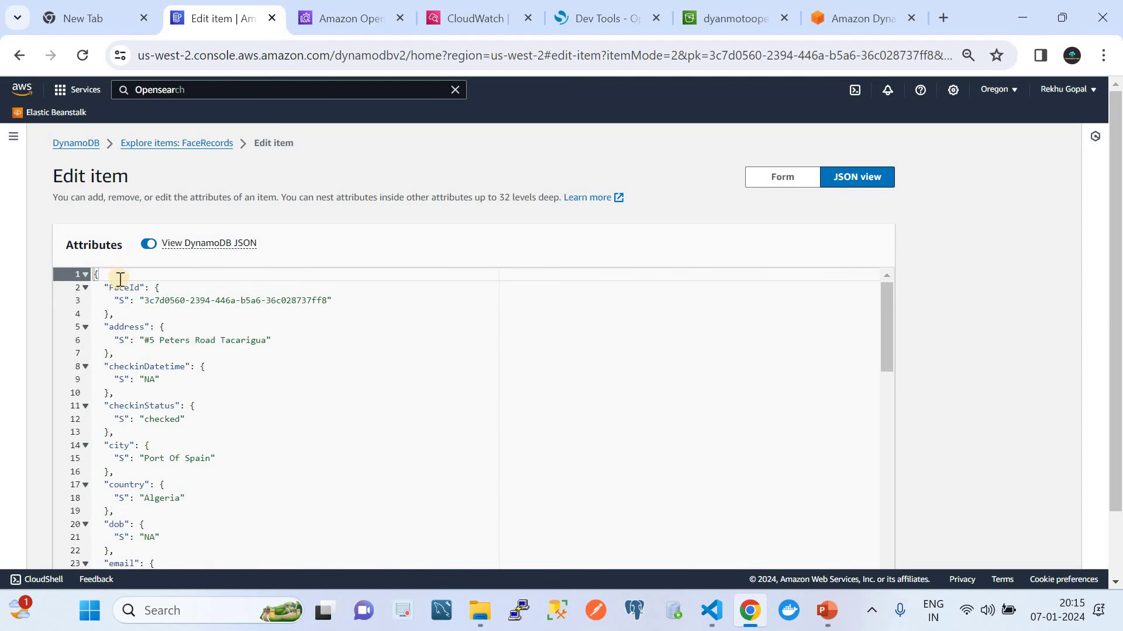
{"action": "scroll", "coordinate": [153, 350], "scroll_direction": "down", "scroll_amount": 5}
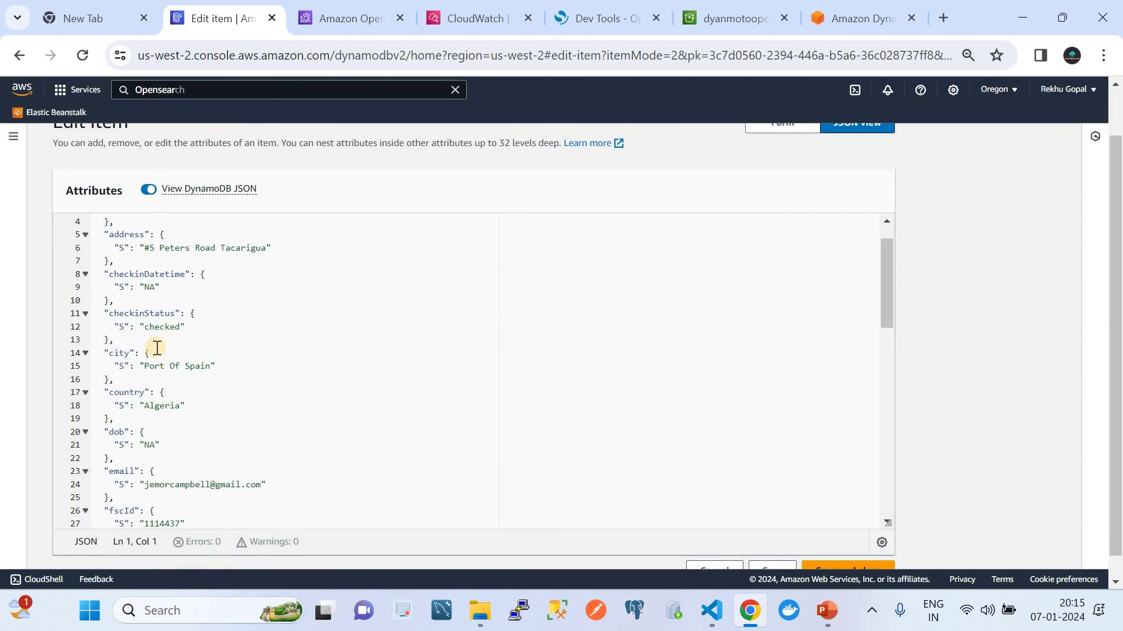
{"action": "scroll", "coordinate": [157, 349], "scroll_direction": "down", "scroll_amount": 8}
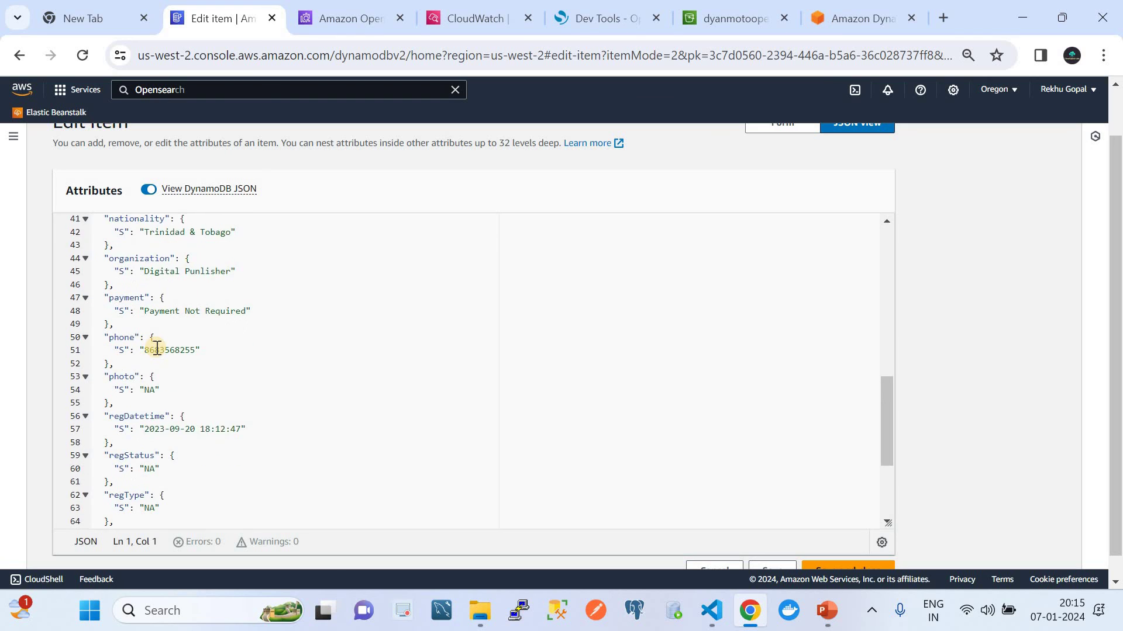
{"action": "scroll", "coordinate": [157, 349], "scroll_direction": "down", "scroll_amount": 2}
{"action": "scroll", "coordinate": [157, 348], "scroll_direction": "down", "scroll_amount": 2}
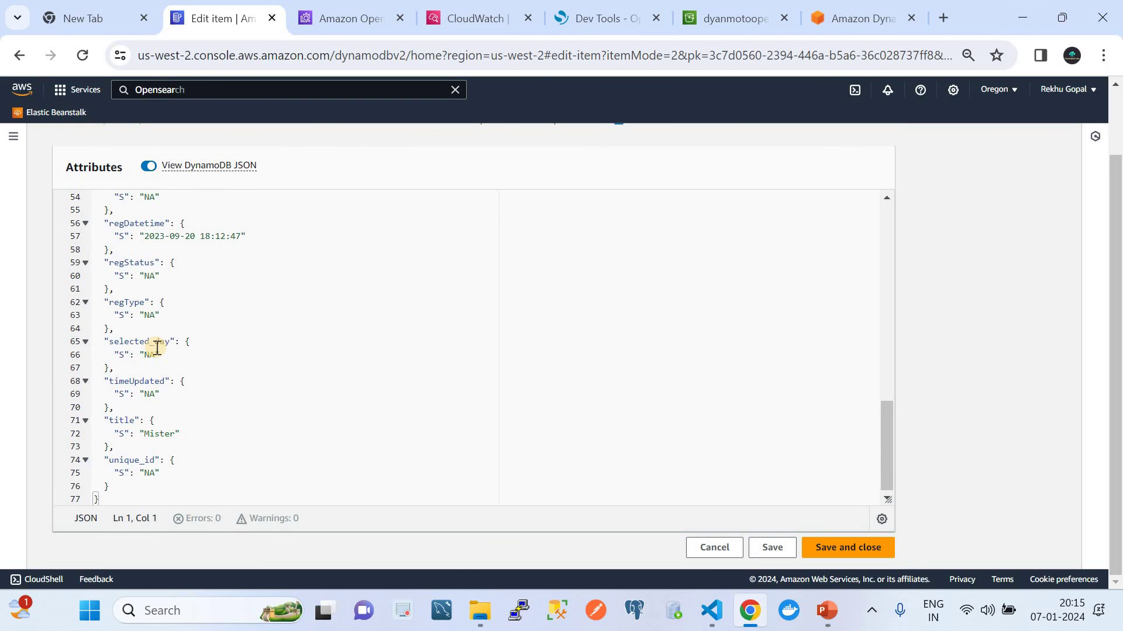
{"action": "left_click", "coordinate": [595, 5]}
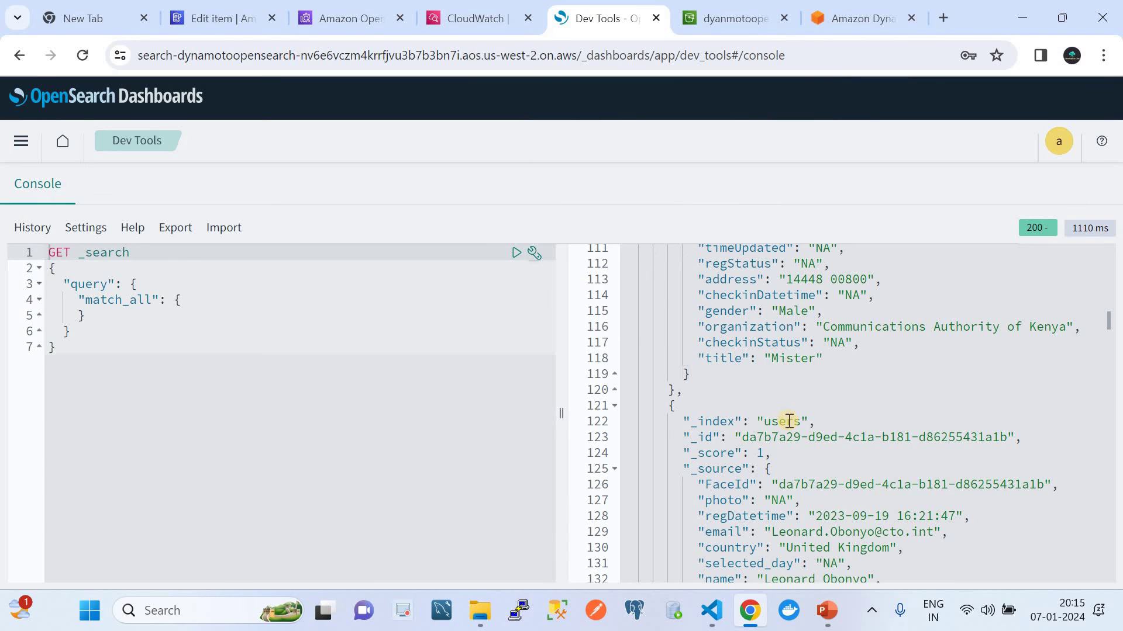
Step: Scroll the match_all response down to the Port Of Spain document in the users index
{"action": "scroll", "coordinate": [789, 421], "scroll_direction": "down", "scroll_amount": 3}
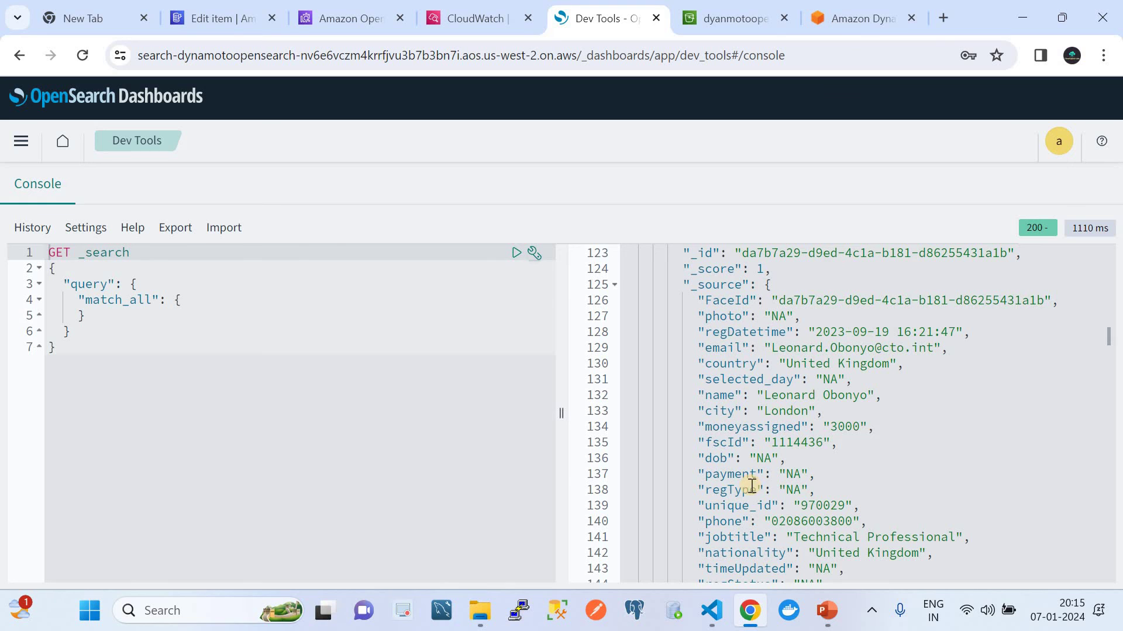
{"action": "scroll", "coordinate": [751, 485], "scroll_direction": "down", "scroll_amount": 7}
{"action": "scroll", "coordinate": [751, 486], "scroll_direction": "down", "scroll_amount": 20}
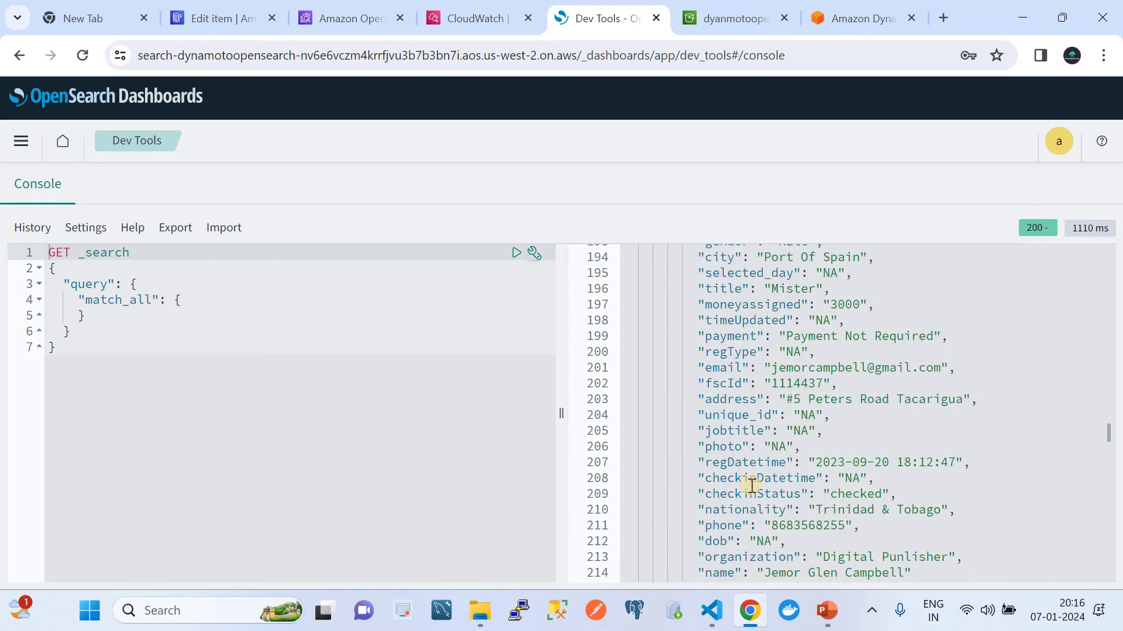
{"action": "scroll", "coordinate": [750, 486], "scroll_direction": "down", "scroll_amount": 2}
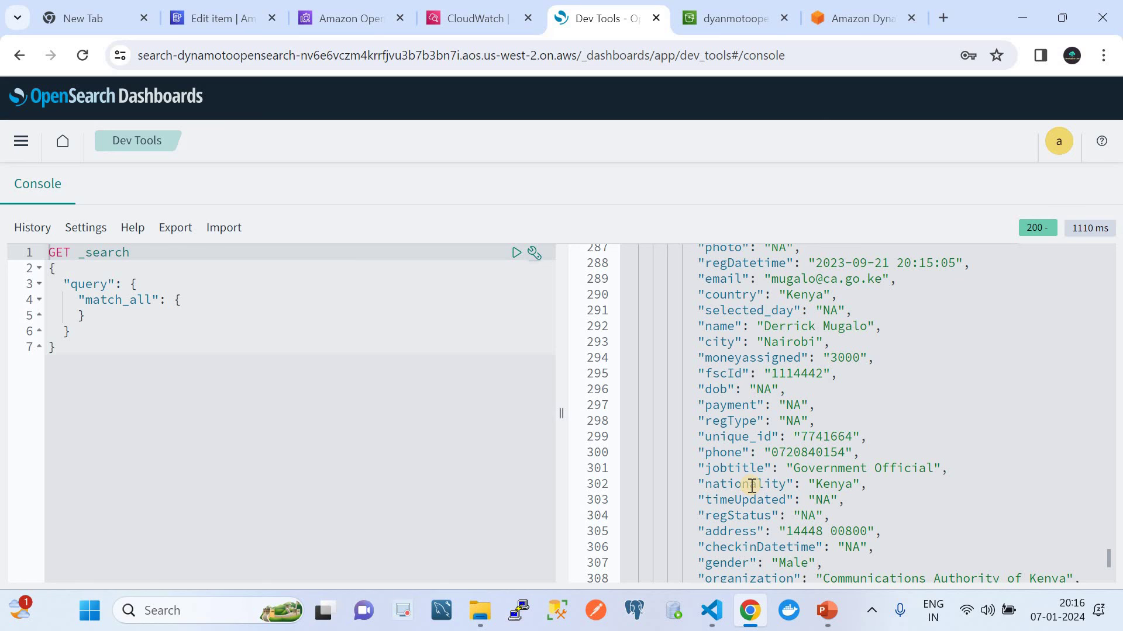
Step: Open the main navigation menu and scroll down to Management
{"action": "left_click", "coordinate": [22, 140]}
{"action": "scroll", "coordinate": [131, 514], "scroll_direction": "down", "scroll_amount": 2}
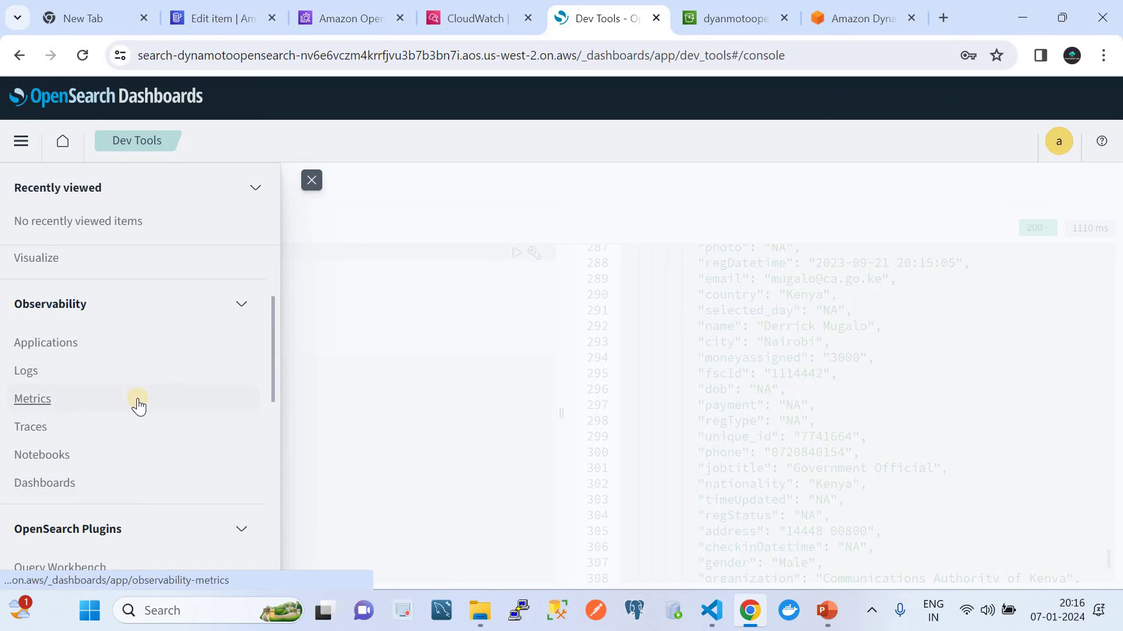
{"action": "scroll", "coordinate": [138, 402], "scroll_direction": "down", "scroll_amount": 7}
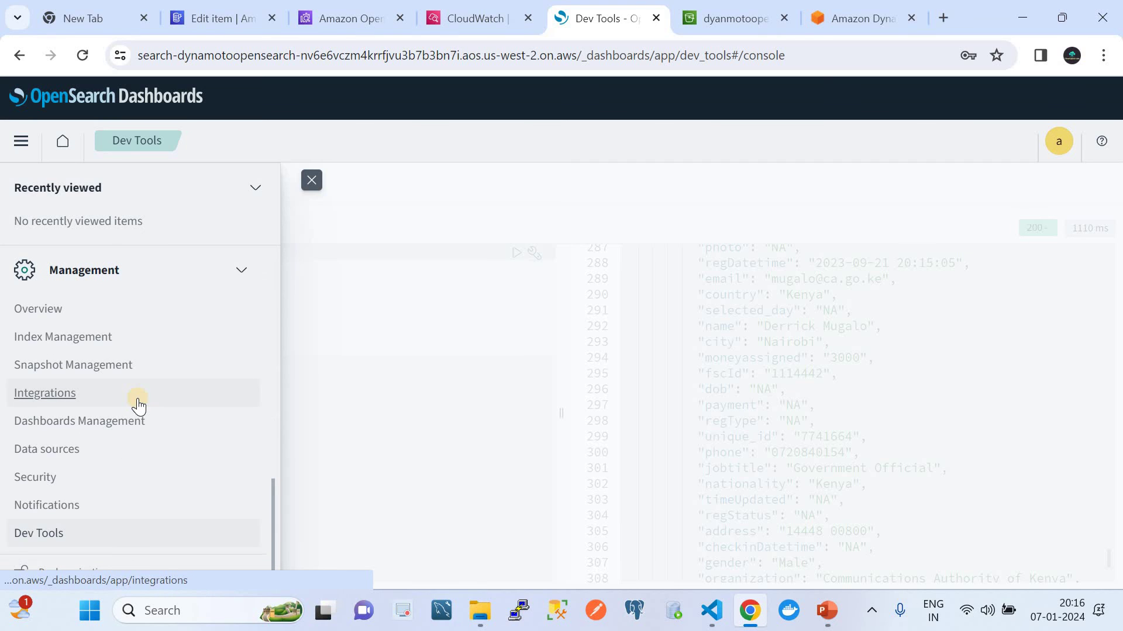
Step: Open the Index Management Indices list and refresh the document counts
{"action": "left_click", "coordinate": [32, 344]}
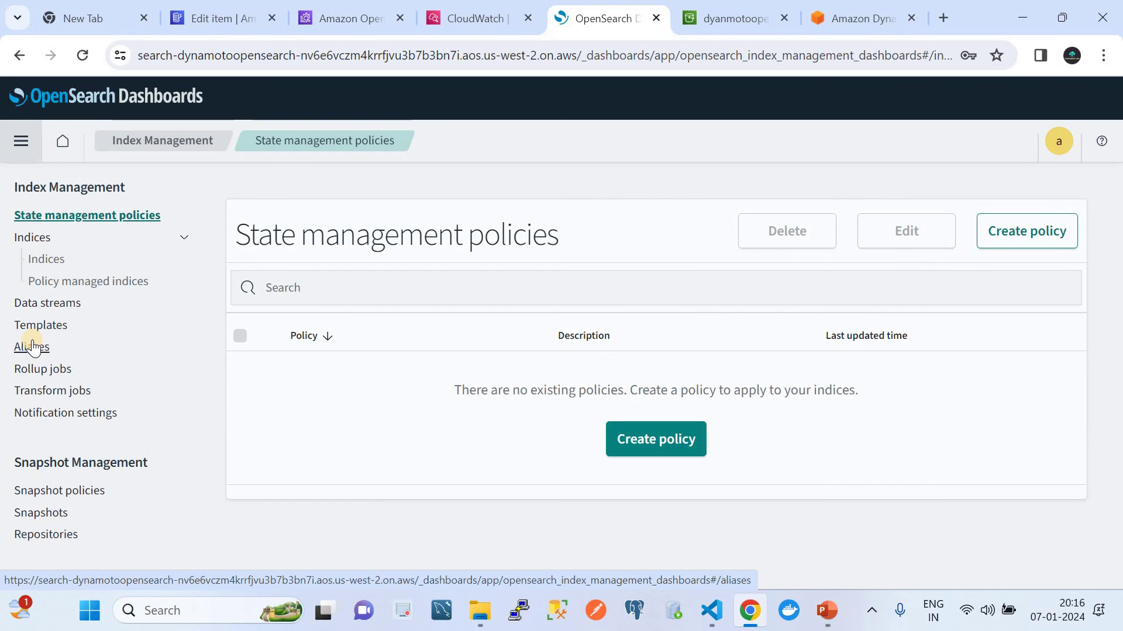
{"action": "left_click", "coordinate": [36, 264]}
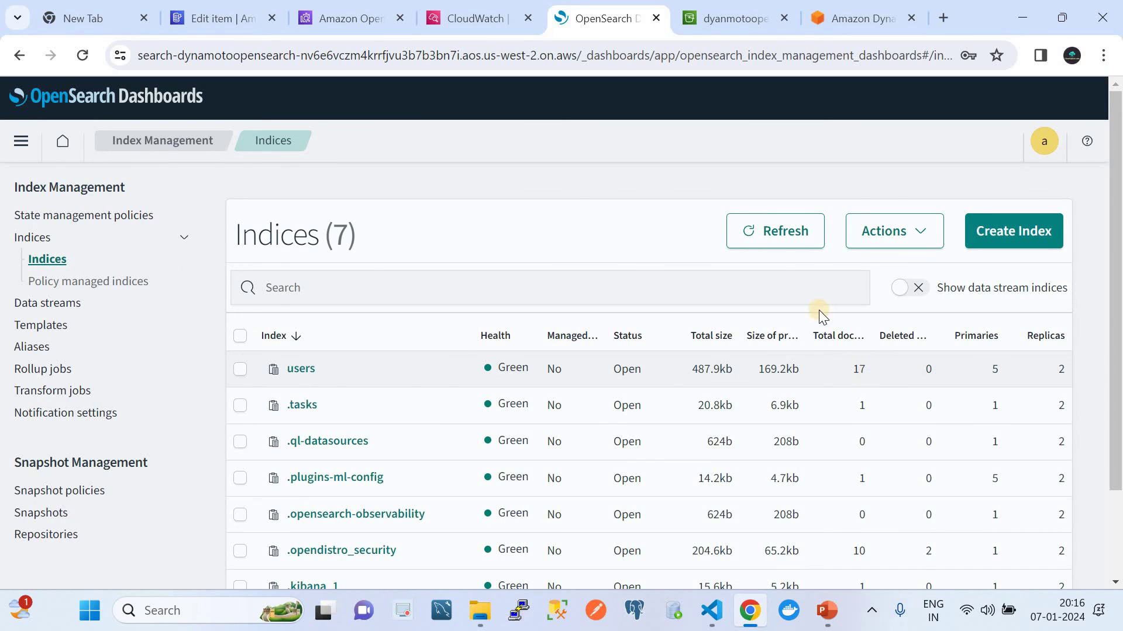
{"action": "left_click", "coordinate": [751, 232]}
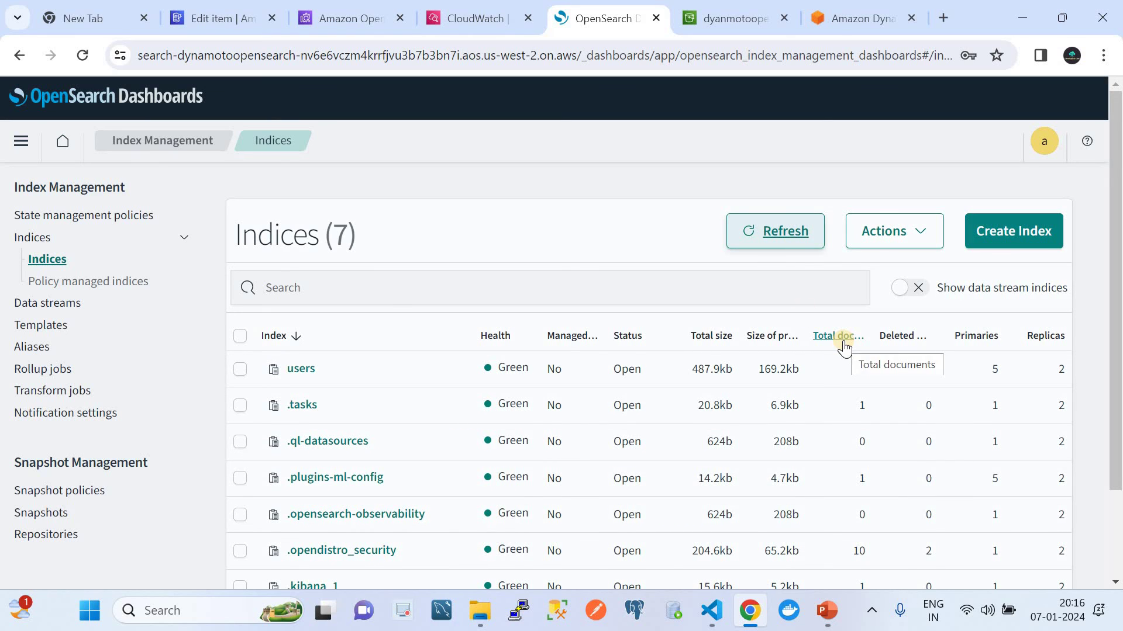
Step: Refresh the Indices list repeatedly until users shows 17 documents, then view the mydemopipeline page
{"action": "left_click", "coordinate": [825, 608]}
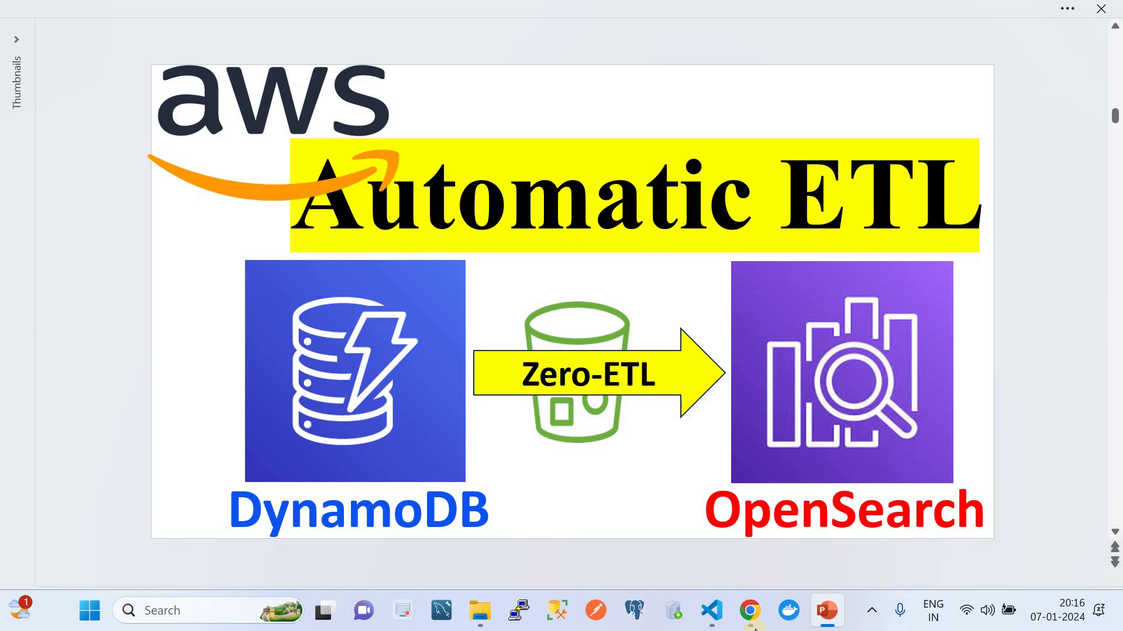
{"action": "left_click", "coordinate": [750, 610]}
{"action": "left_click", "coordinate": [767, 233]}
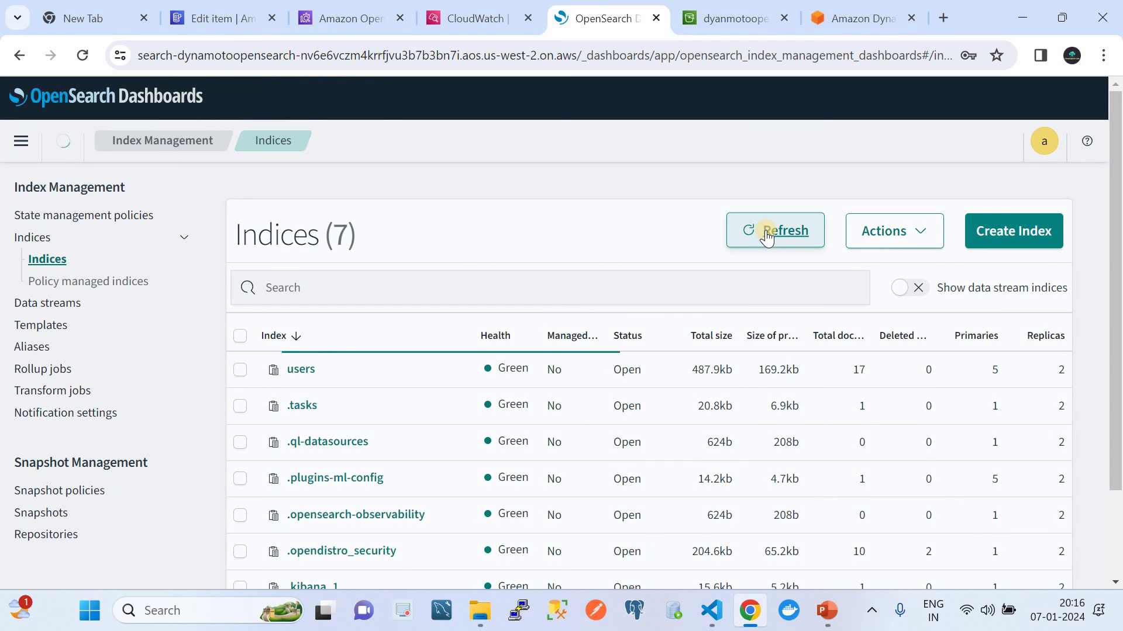
{"action": "left_click", "coordinate": [767, 233]}
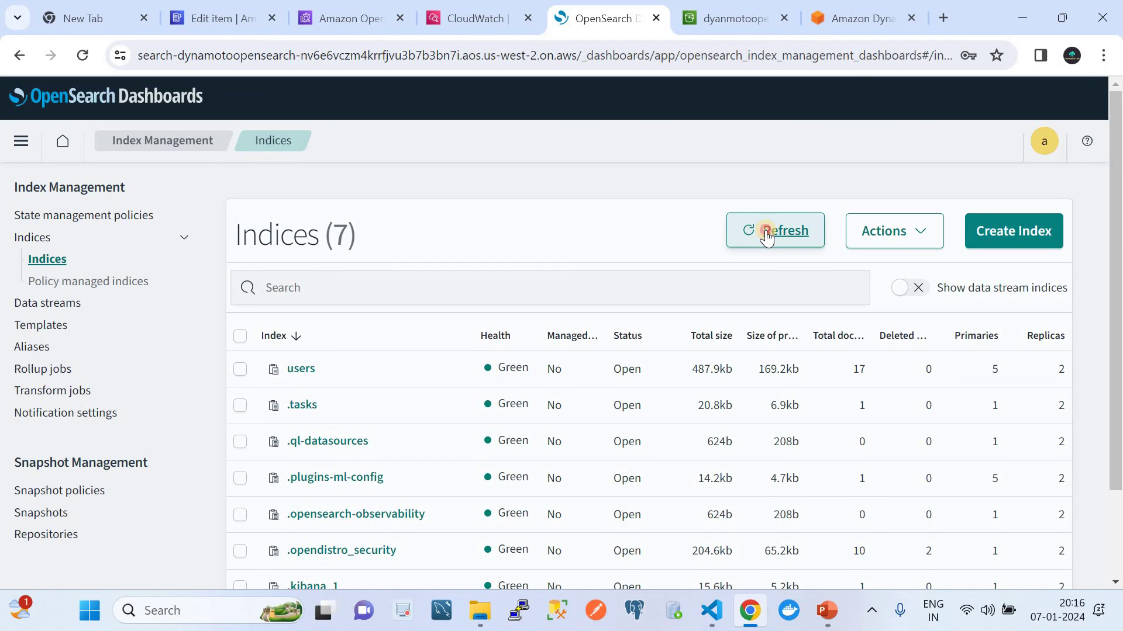
{"action": "left_click", "coordinate": [767, 233]}
{"action": "left_click", "coordinate": [766, 234]}
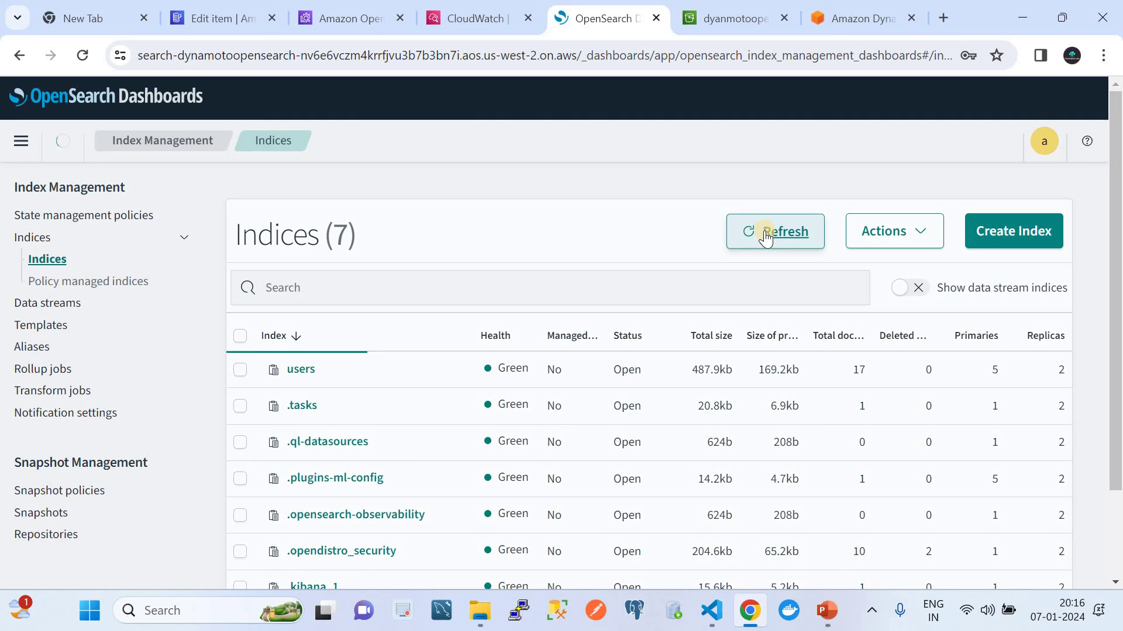
{"action": "left_click", "coordinate": [337, 10]}
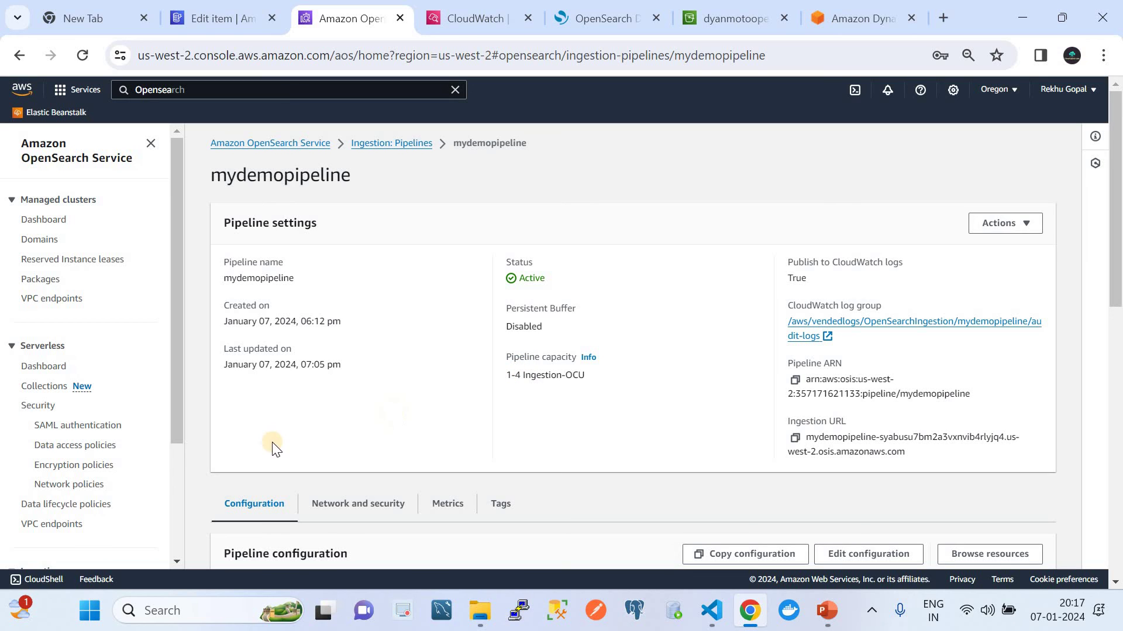
Step: Show the Ingestion Pipelines list with mydemopipeline Active at 1–4 Ingestion-OCU
{"action": "left_click", "coordinate": [177, 476]}
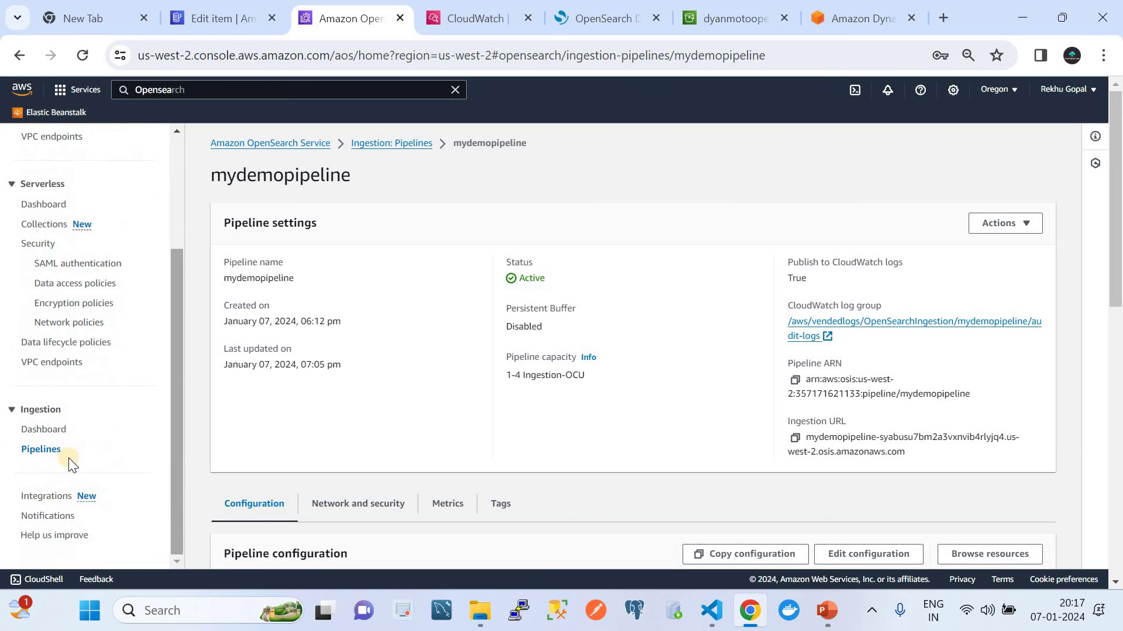
{"action": "left_click", "coordinate": [25, 451]}
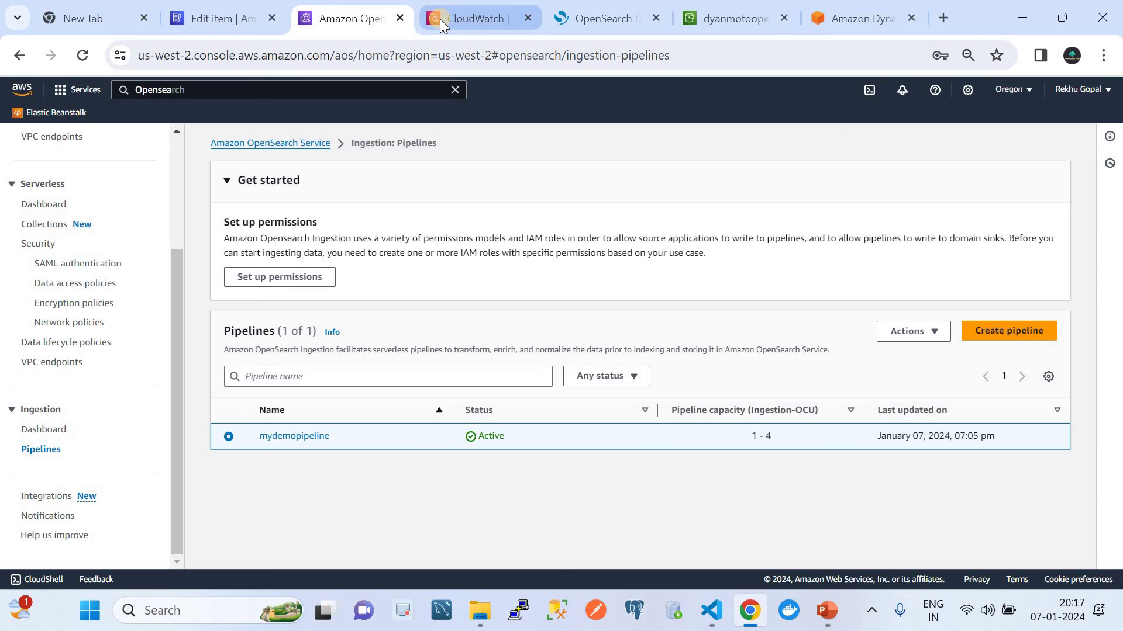
Step: Refresh the OpenSearch Indices page to confirm users now holds 18 documents (527.6kb)
{"action": "left_click", "coordinate": [575, 14]}
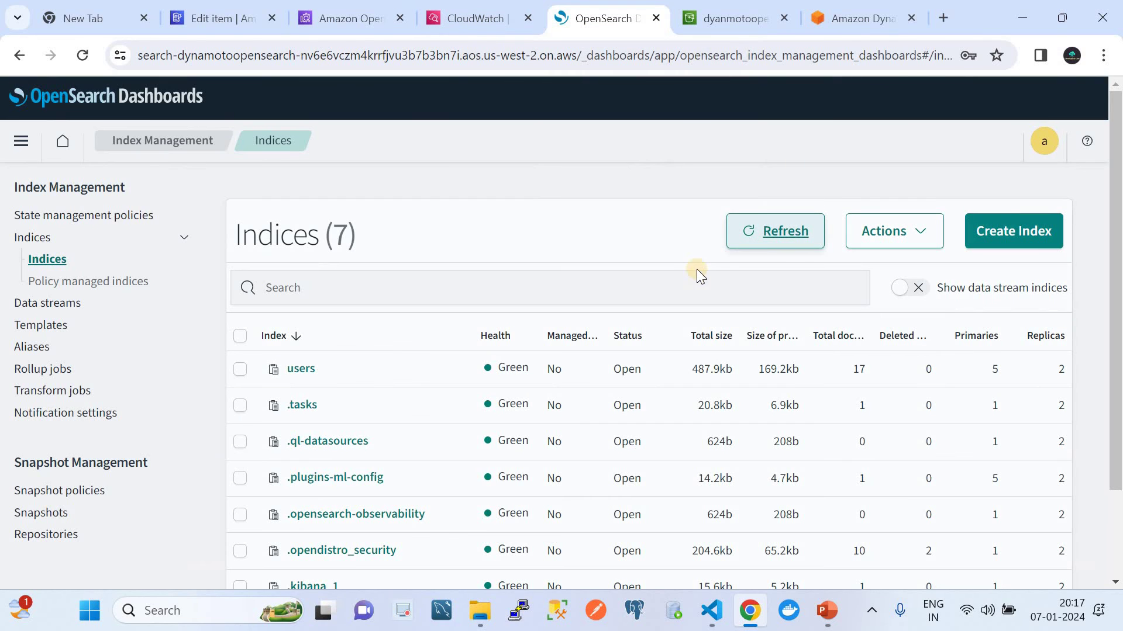
{"action": "left_click", "coordinate": [747, 232]}
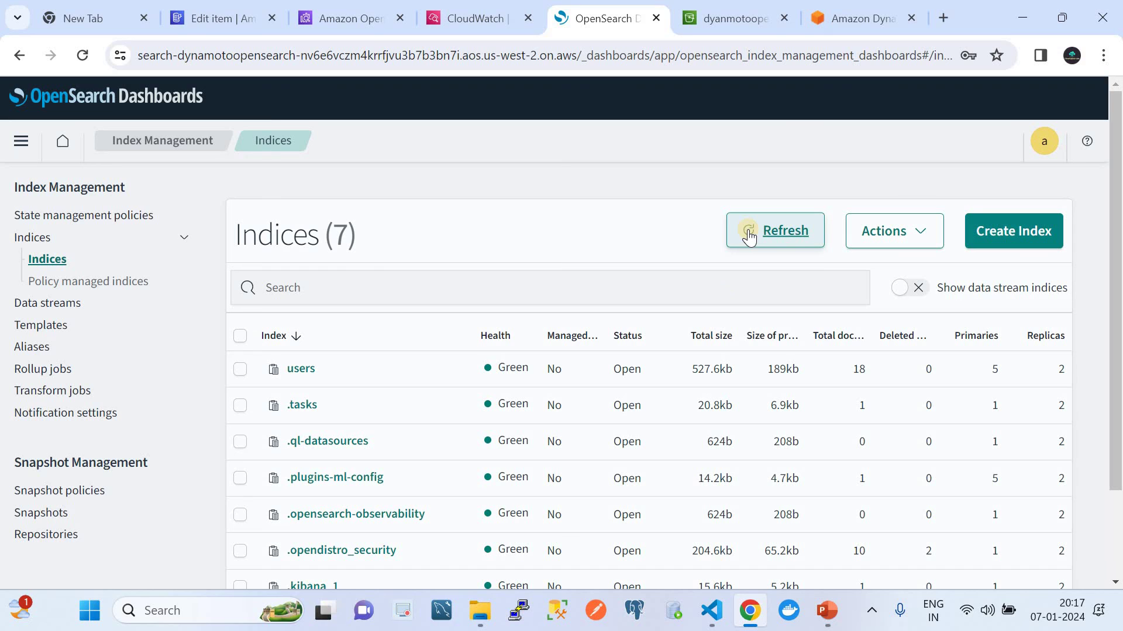
{"action": "left_click", "coordinate": [301, 370]}
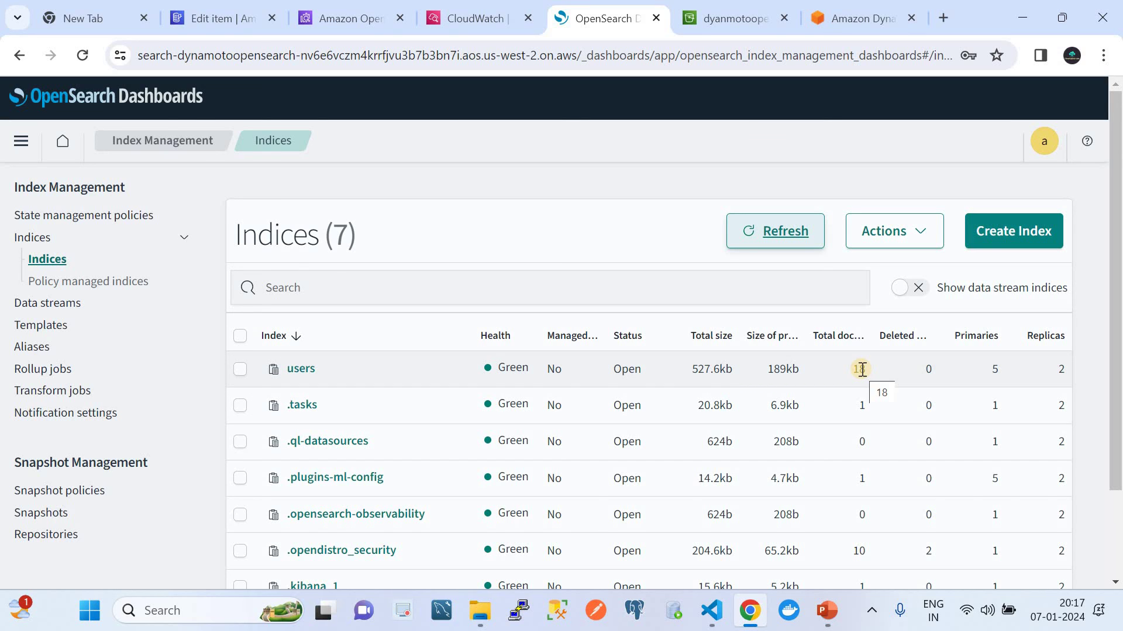
Step: Compare against the 18 DynamoDB FaceRecords items, then bring back the Automatic ETL slide
{"action": "left_click", "coordinate": [229, 30]}
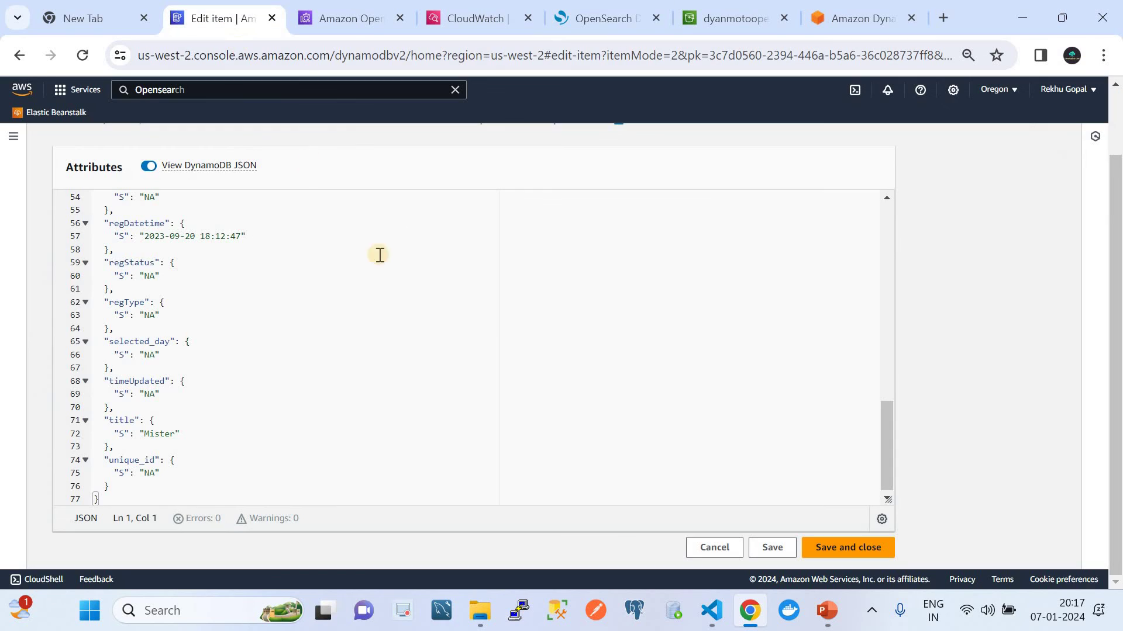
{"action": "left_click", "coordinate": [582, 19]}
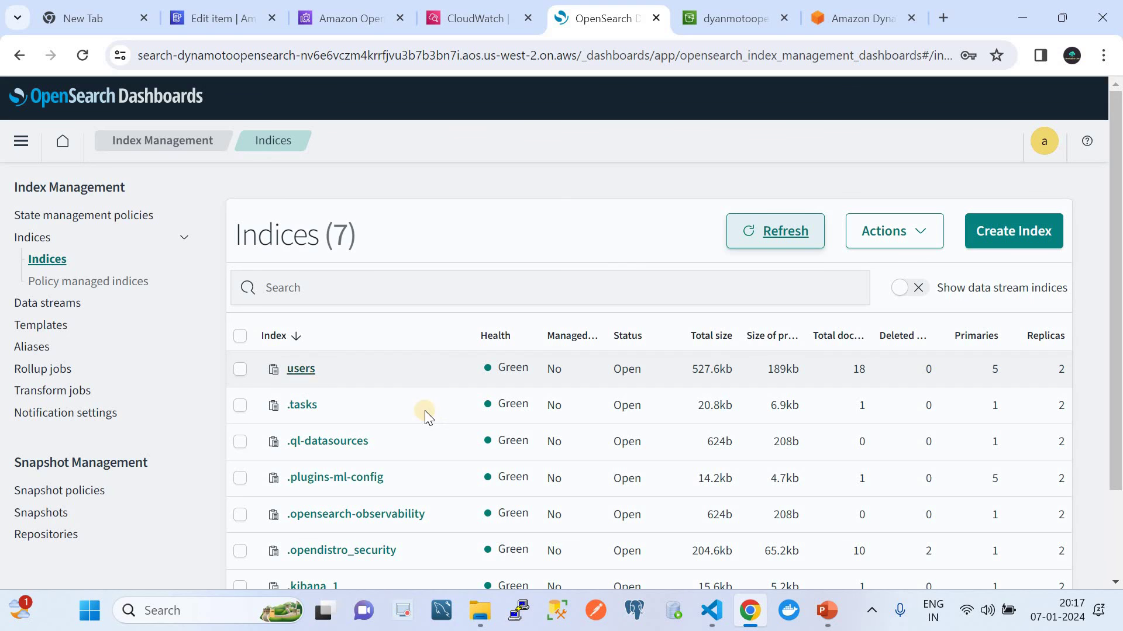
{"action": "left_click", "coordinate": [825, 610]}
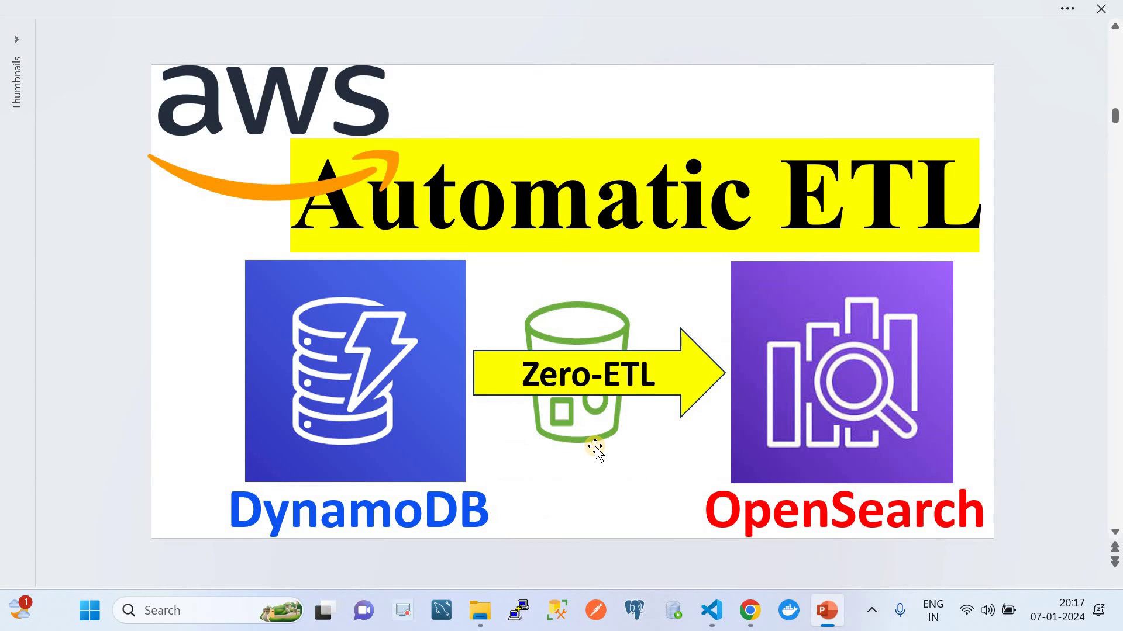